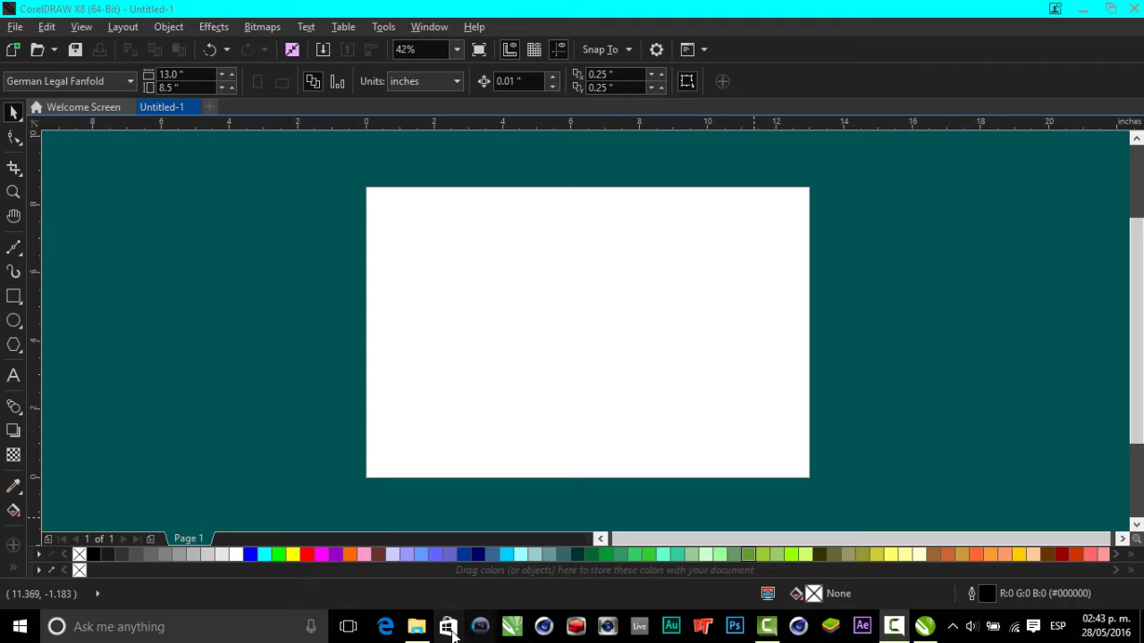
# Step: Drag the saved MOCHILITAS logo screenshot onto the CorelDRAW page and lock the bitmap
pyautogui.click(417, 626)
pyautogui.moveTo(731, 103)
pyautogui.mouseDown()
pyautogui.moveTo(728, 400)
pyautogui.moveTo(584, 422)
pyautogui.moveTo(591, 330)
pyautogui.mouseUp()
pyautogui.click(595, 333)
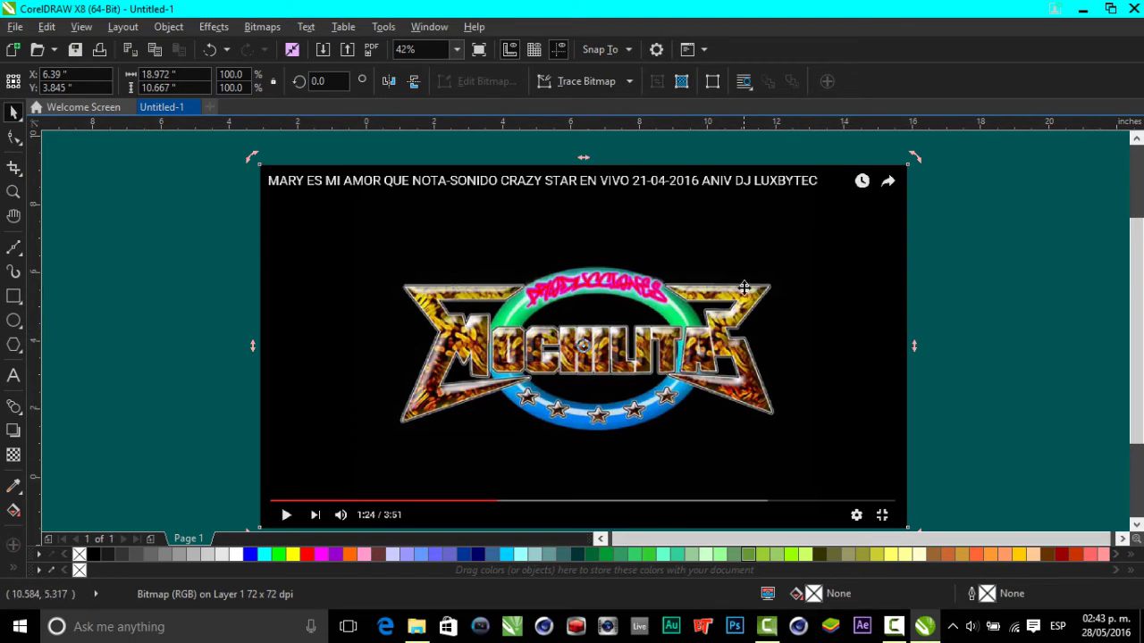
pyautogui.rightClick(708, 239)
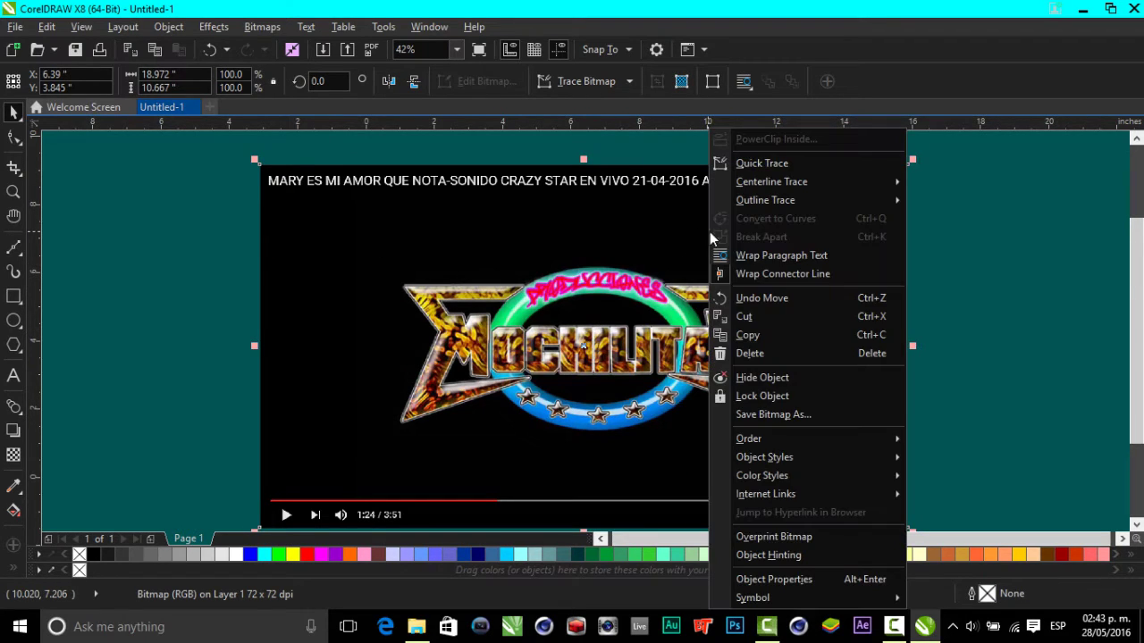
pyautogui.click(773, 398)
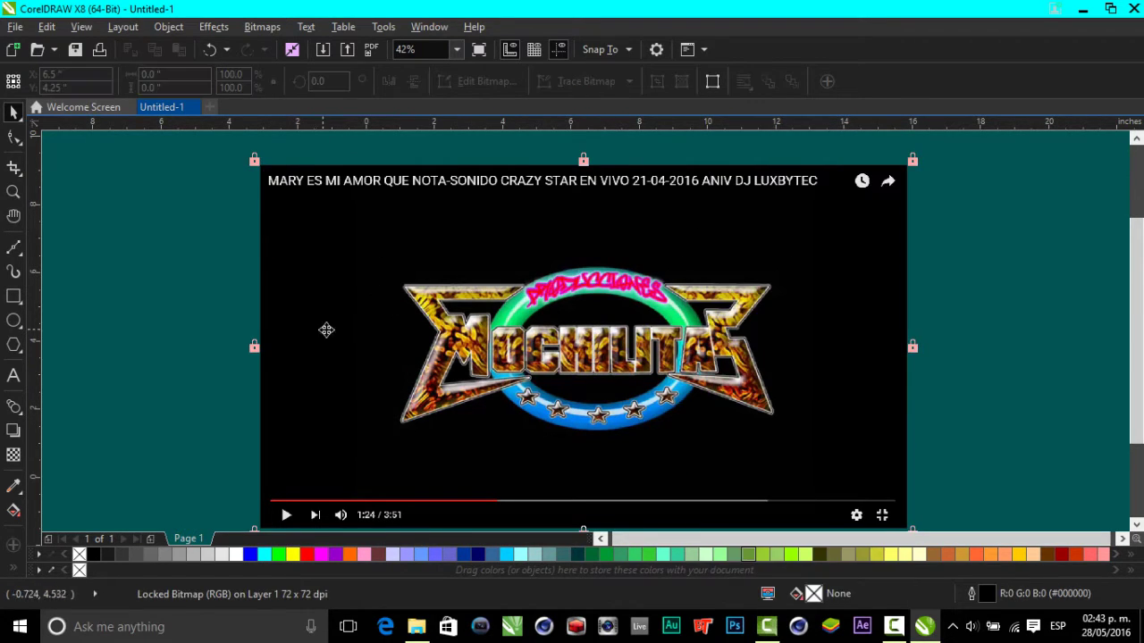
pyautogui.click(224, 279)
# Step: Add OCHILITA text over the logo's lettering and set its font to Autumn
pyautogui.scroll(2, 622, 357)
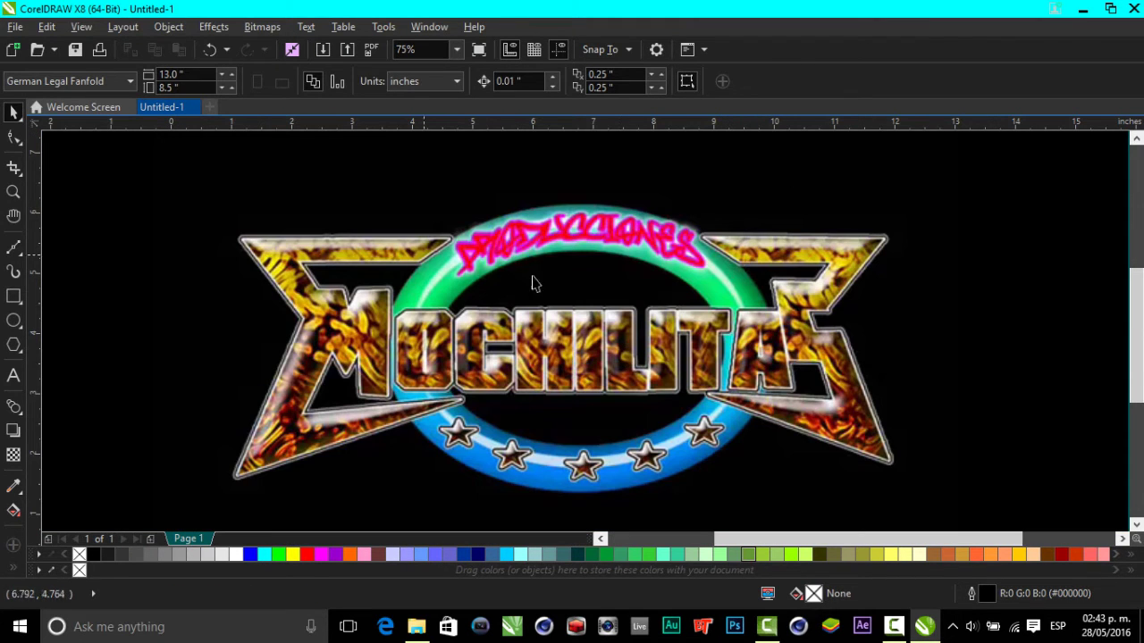
pyautogui.click(14, 376)
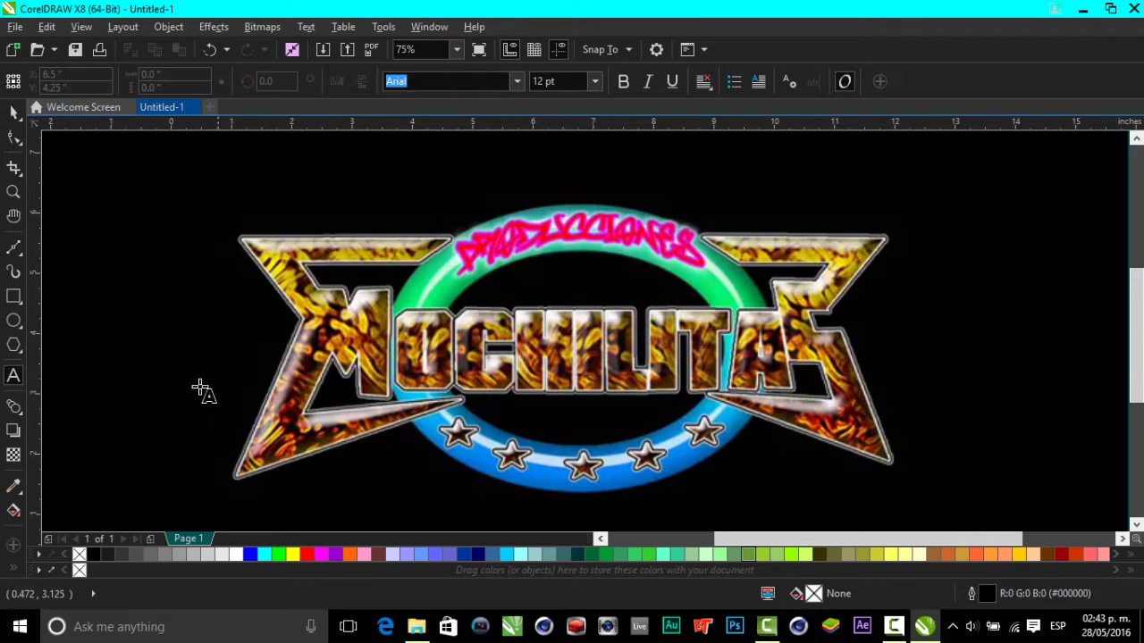
pyautogui.click(406, 357)
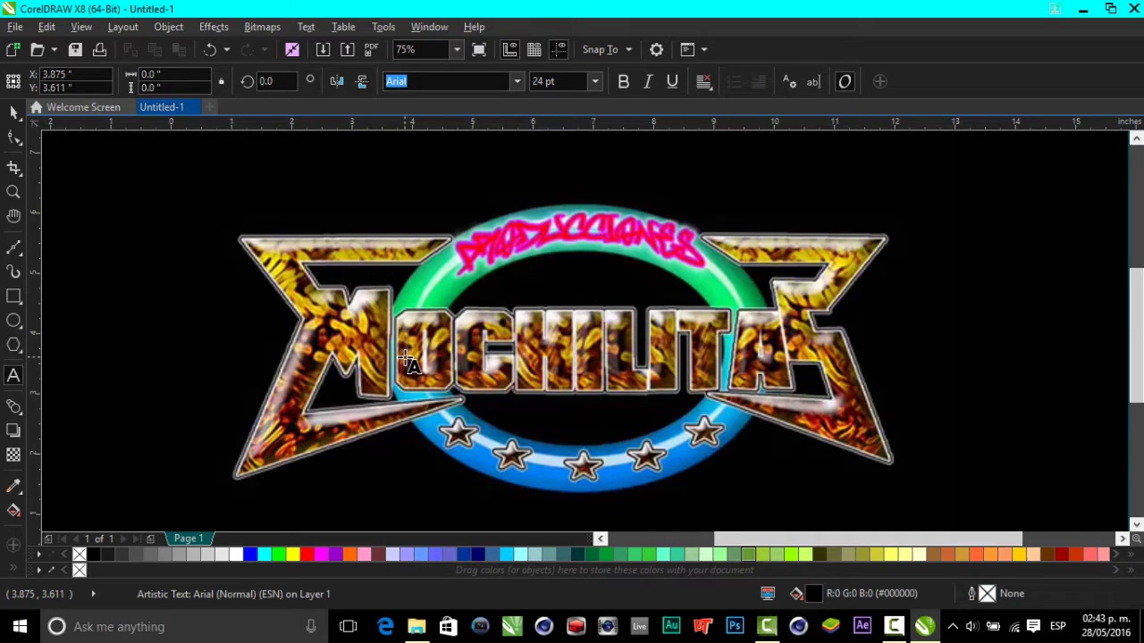
pyautogui.write('MOCHILTAS')
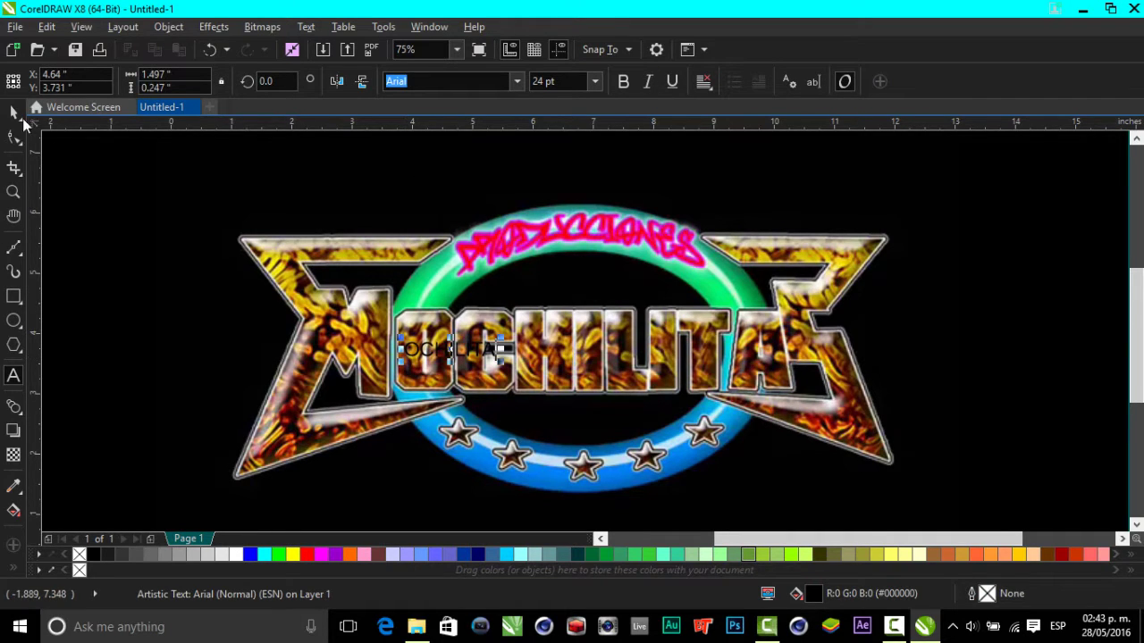
pyautogui.click(14, 112)
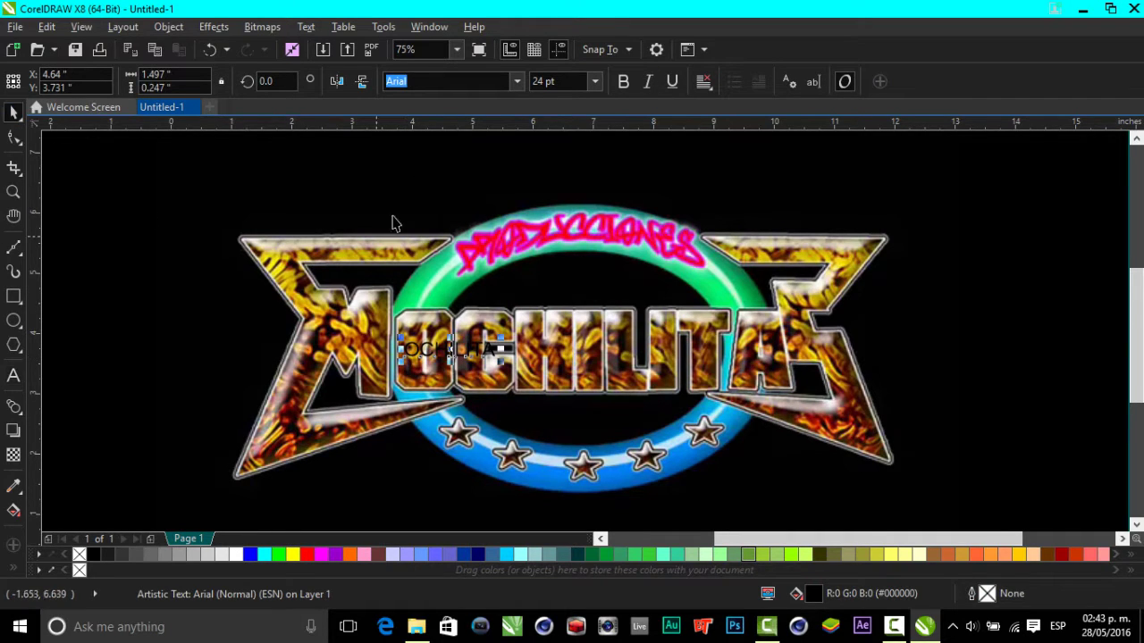
pyautogui.click(517, 82)
pyautogui.click(429, 132)
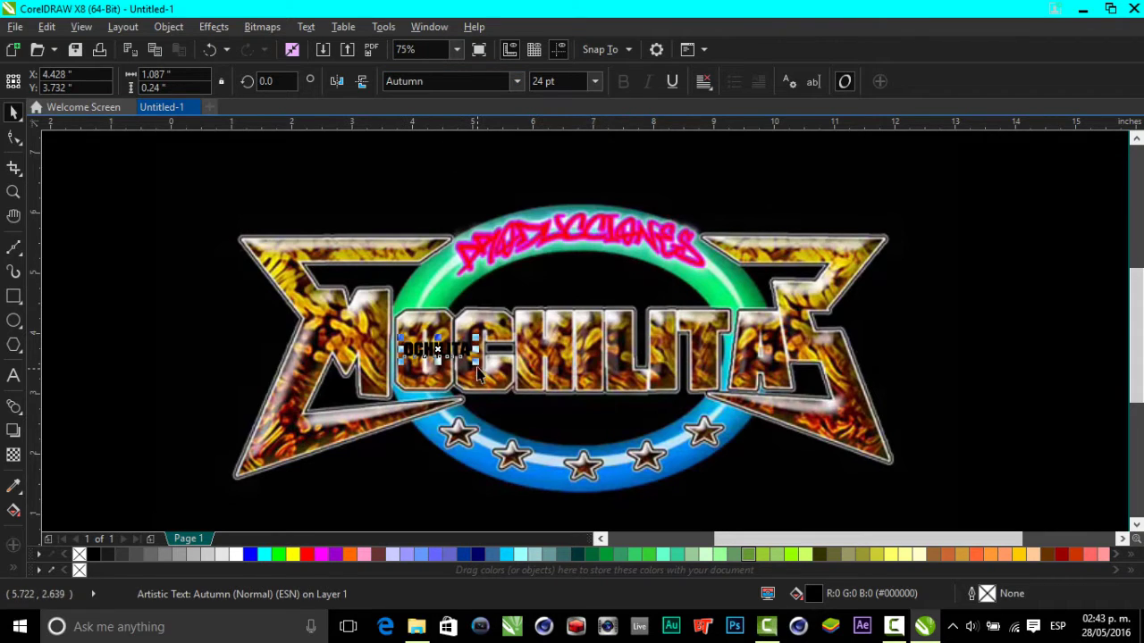
# Step: Resize the OCHILITA text to about 6.5 inches wide, fill it blue, and shift it right
pyautogui.moveTo(478, 365); pyautogui.dragTo(828, 374)
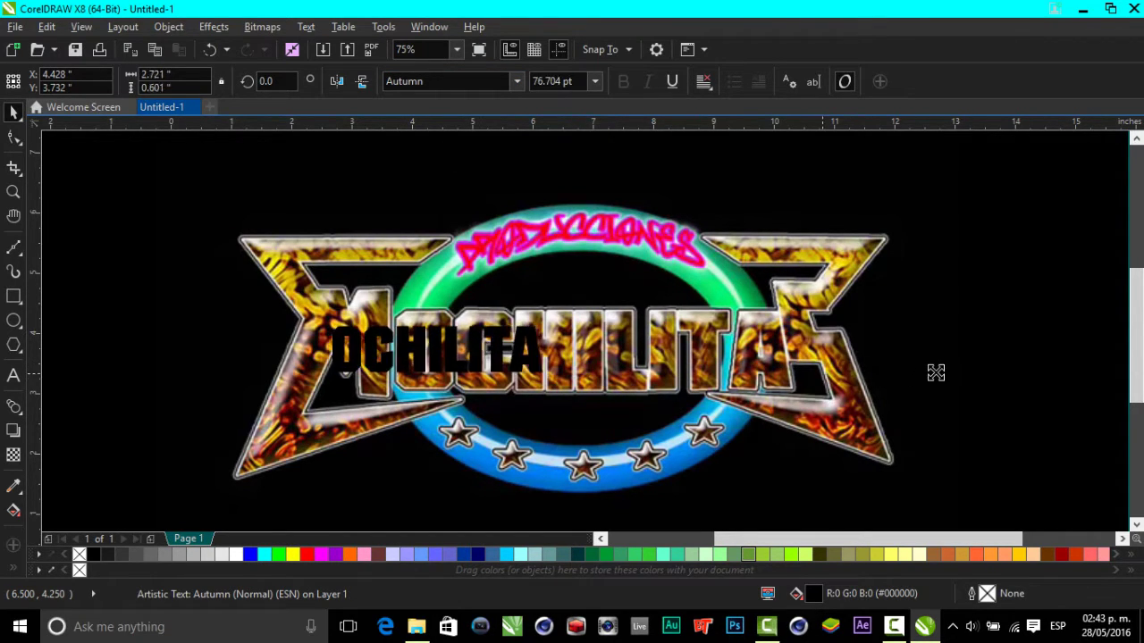
pyautogui.moveTo(828, 374)
pyautogui.mouseDown()
pyautogui.moveTo(517, 370)
pyautogui.moveTo(741, 395)
pyautogui.moveTo(631, 355)
pyautogui.moveTo(697, 357)
pyautogui.mouseUp()
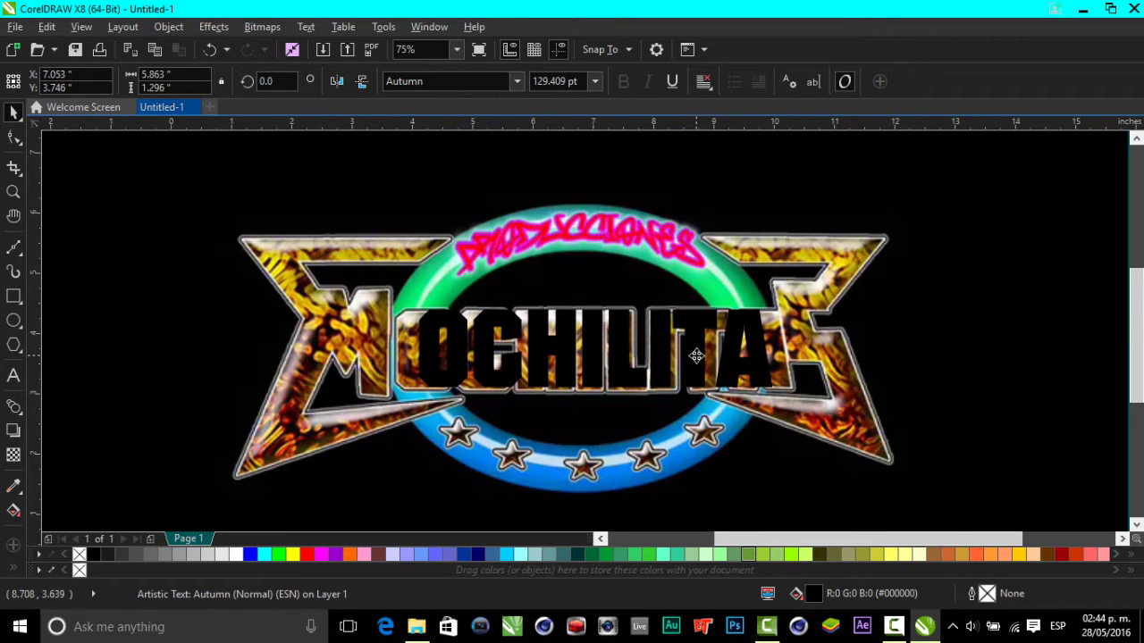
pyautogui.moveTo(773, 392); pyautogui.dragTo(822, 398)
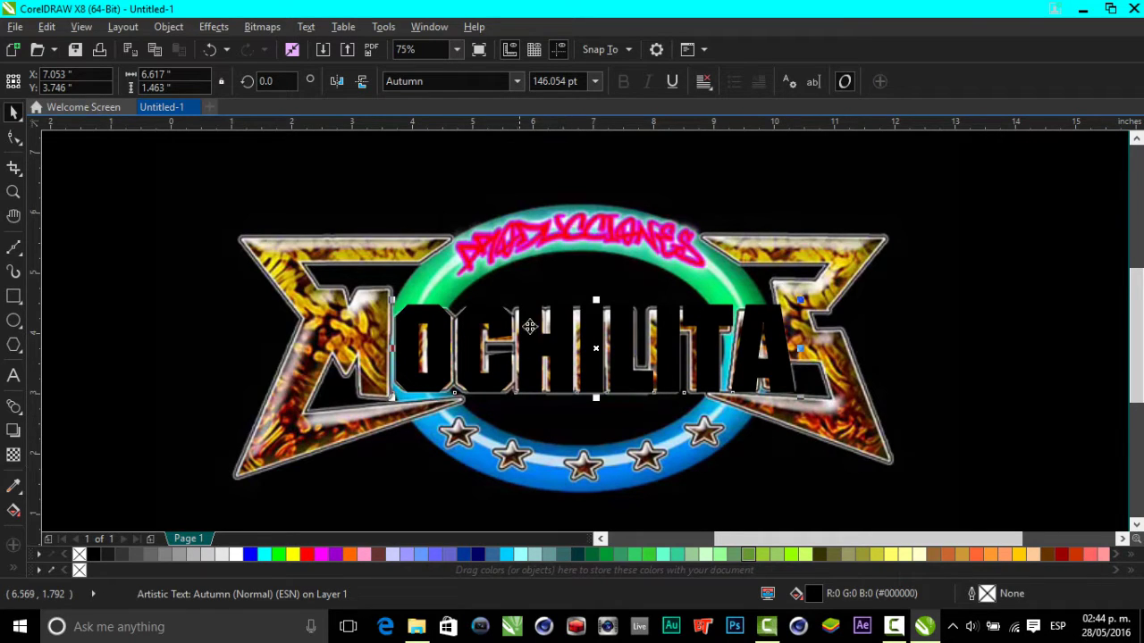
pyautogui.moveTo(596, 300); pyautogui.dragTo(596, 304)
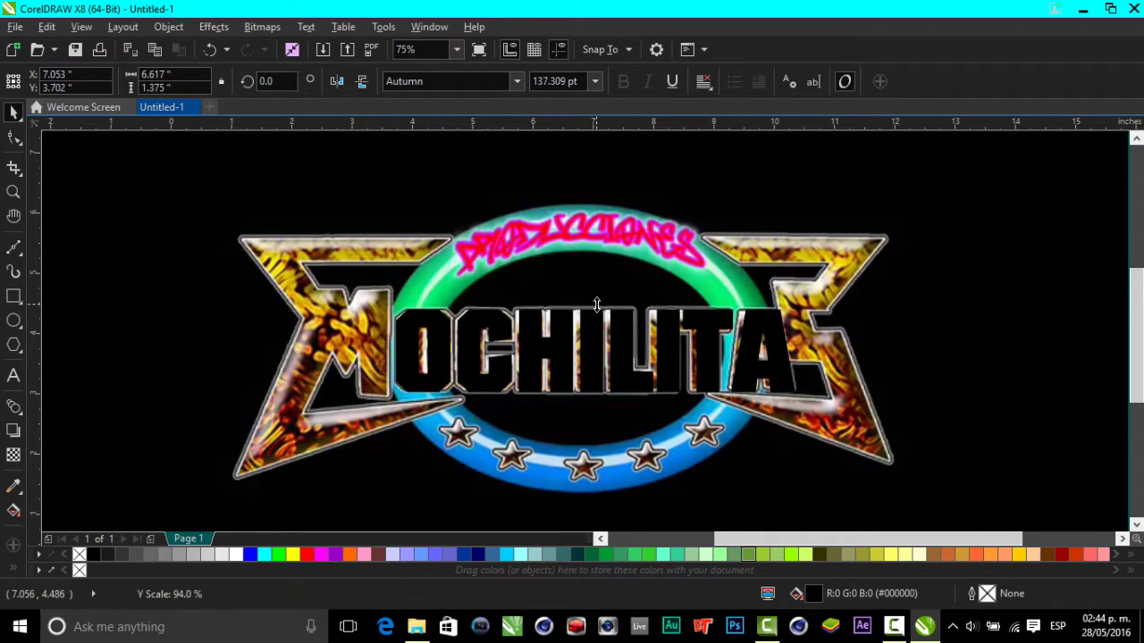
pyautogui.moveTo(800, 351); pyautogui.dragTo(793, 353)
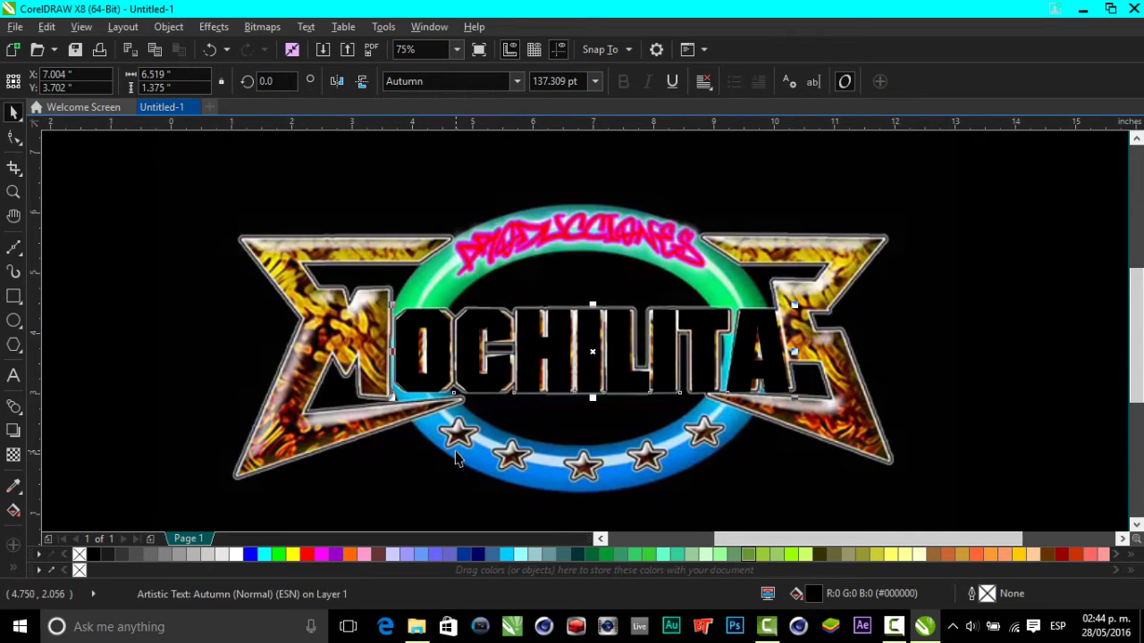
pyautogui.moveTo(393, 353); pyautogui.dragTo(392, 353)
pyautogui.moveTo(457, 518); pyautogui.dragTo(457, 522)
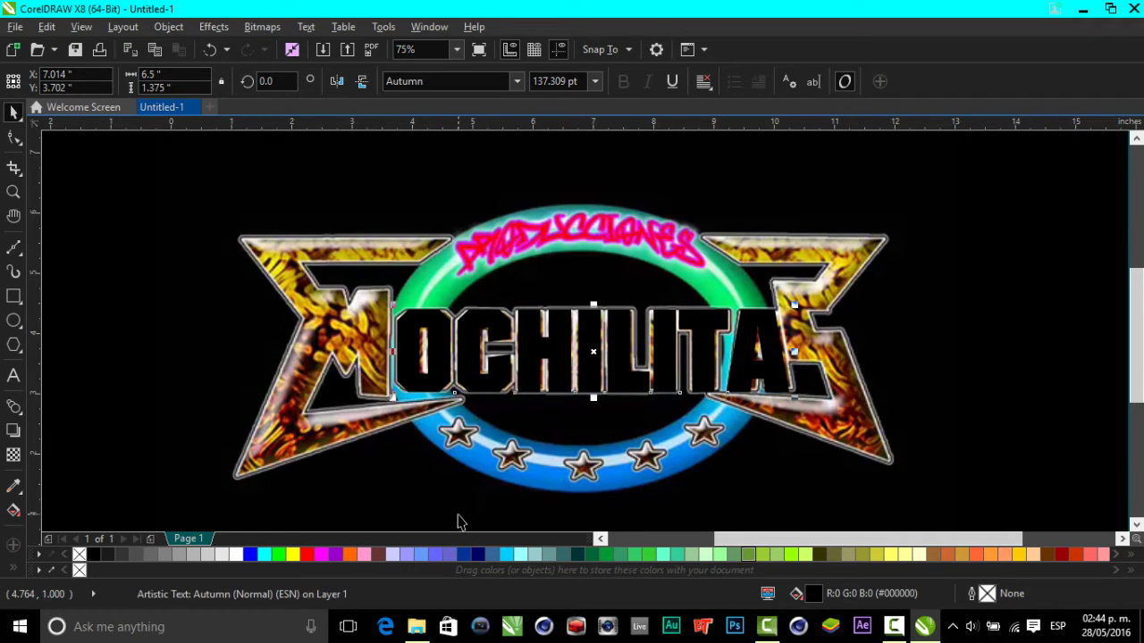
pyautogui.click(253, 555)
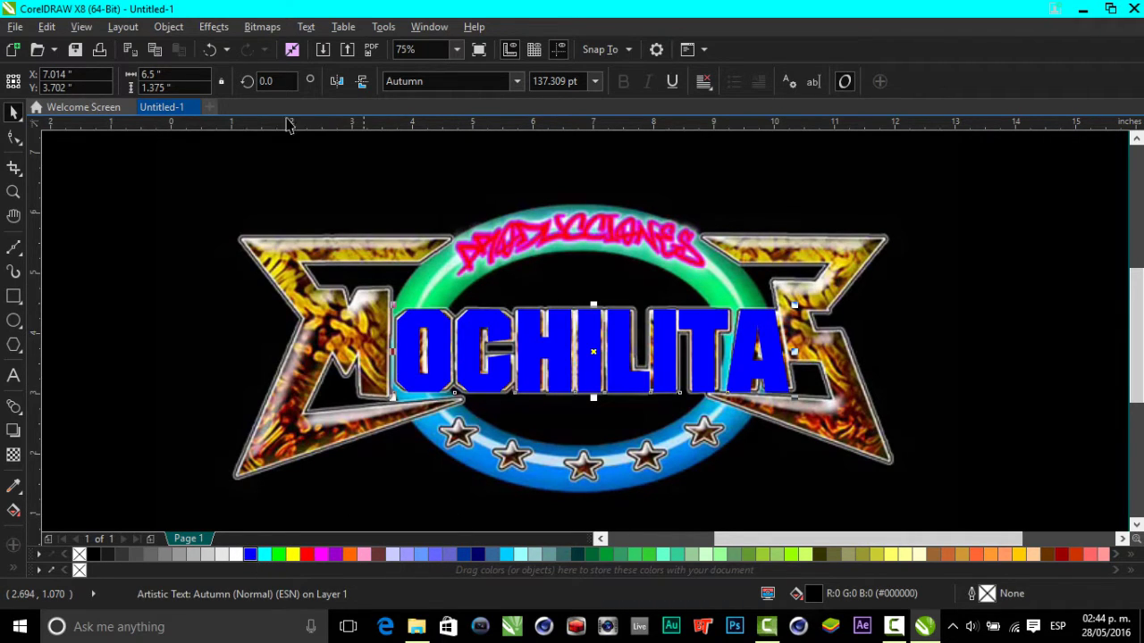
pyautogui.moveTo(594, 346); pyautogui.dragTo(639, 353)
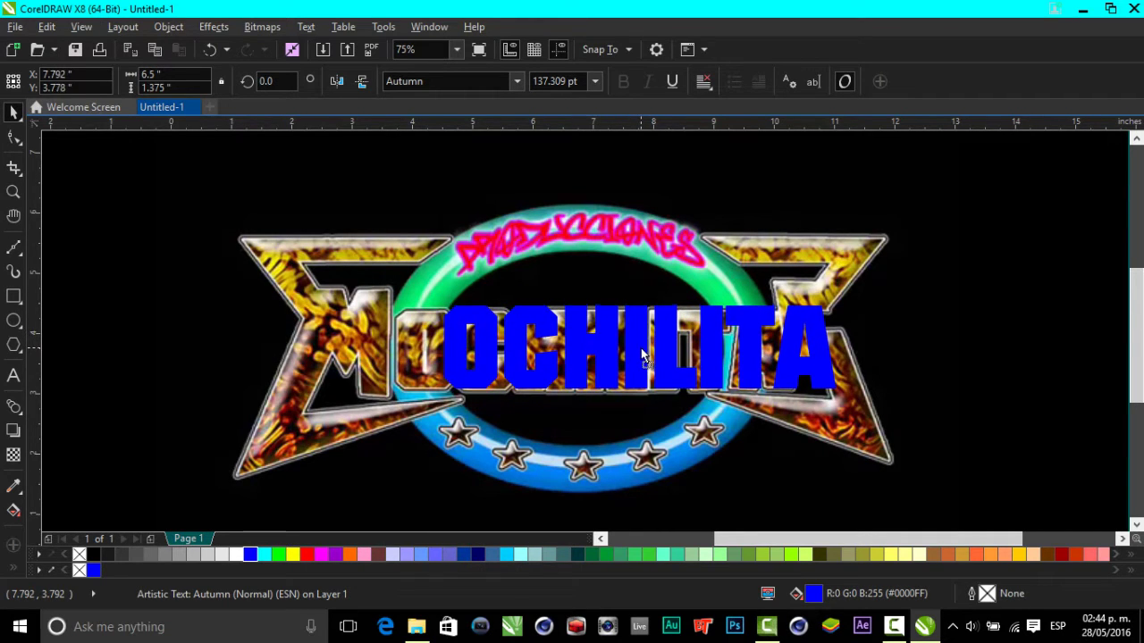
# Step: Choose the Polyline tool and set the view zoom to 85%
pyautogui.click(23, 260)
pyautogui.click(70, 334)
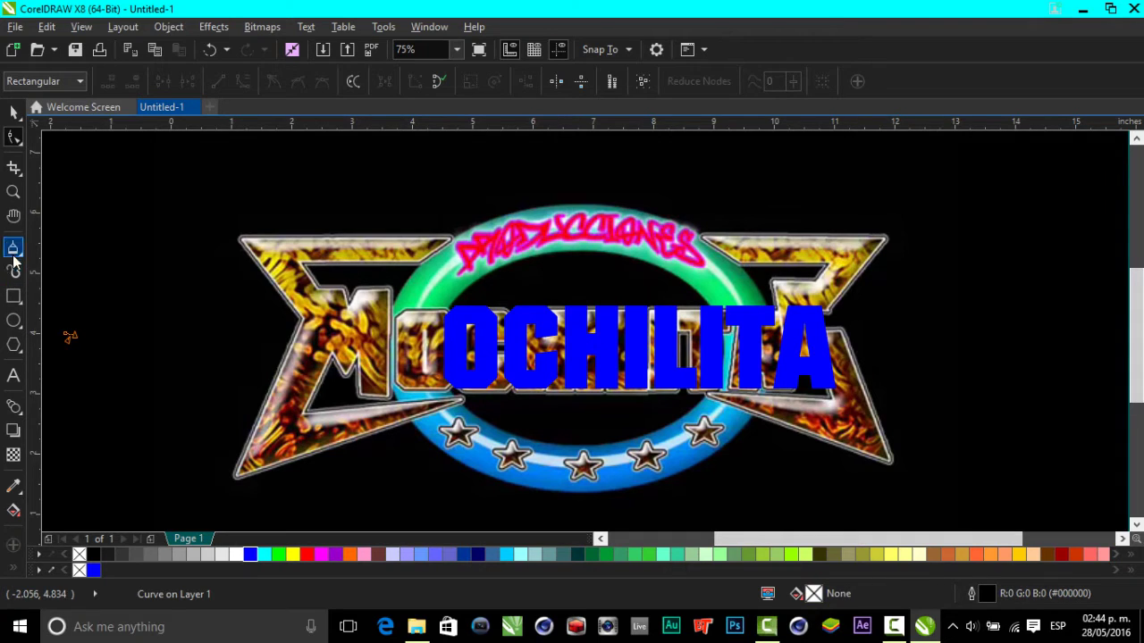
pyautogui.scroll(2, 375, 339)
pyautogui.scroll(2, 371, 339)
pyautogui.scroll(-2, 370, 340)
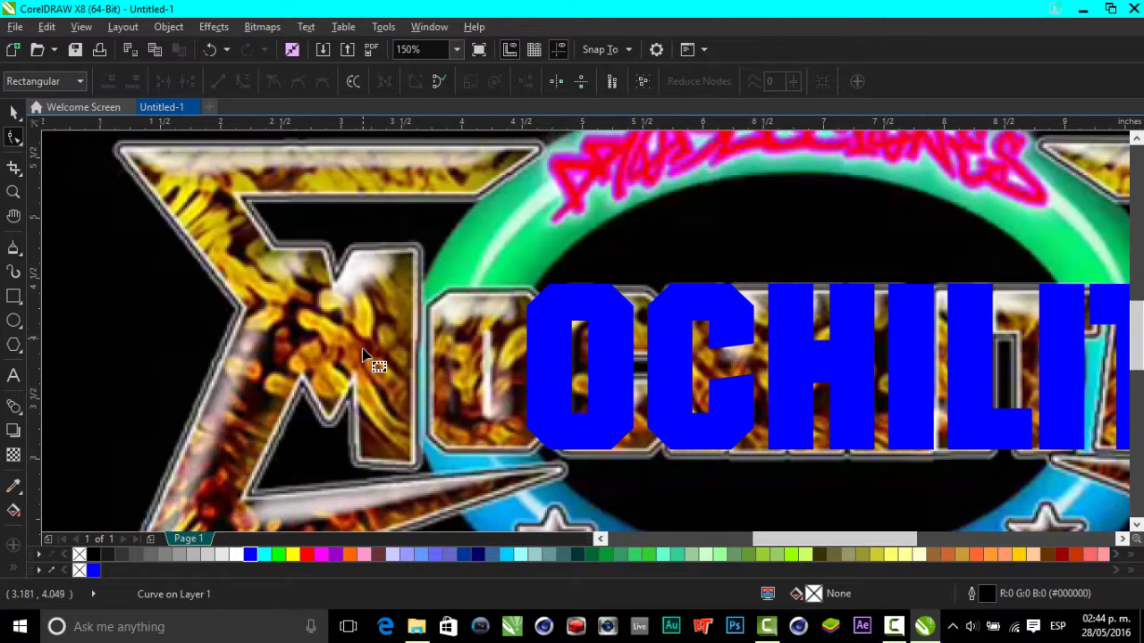
pyautogui.scroll(-1, 404, 361)
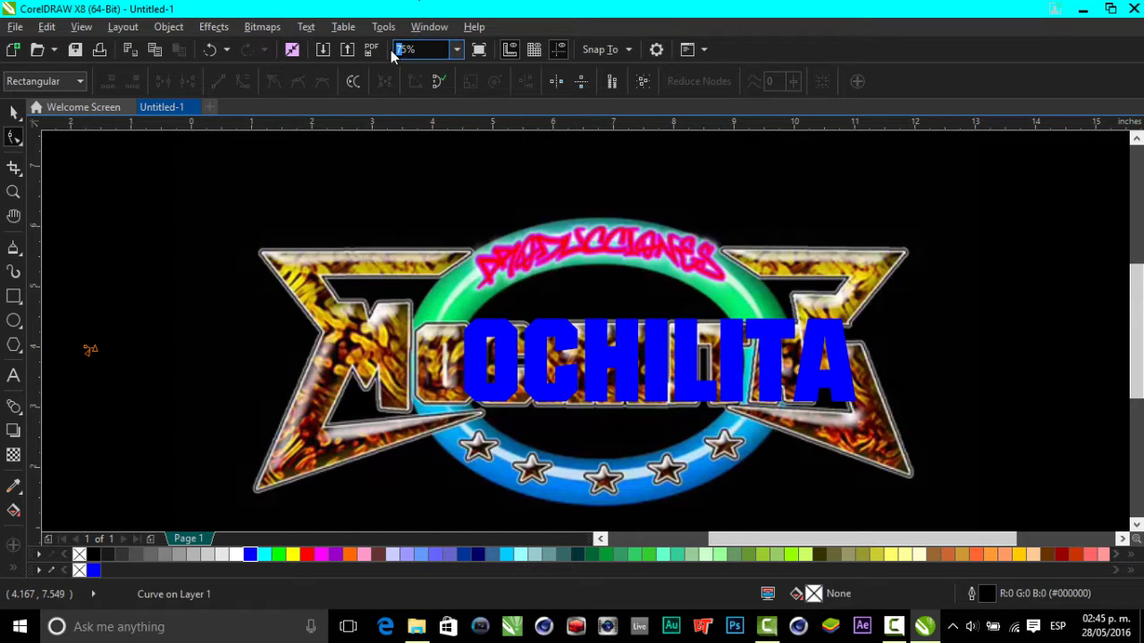
pyautogui.write('85')
pyautogui.press('Return')
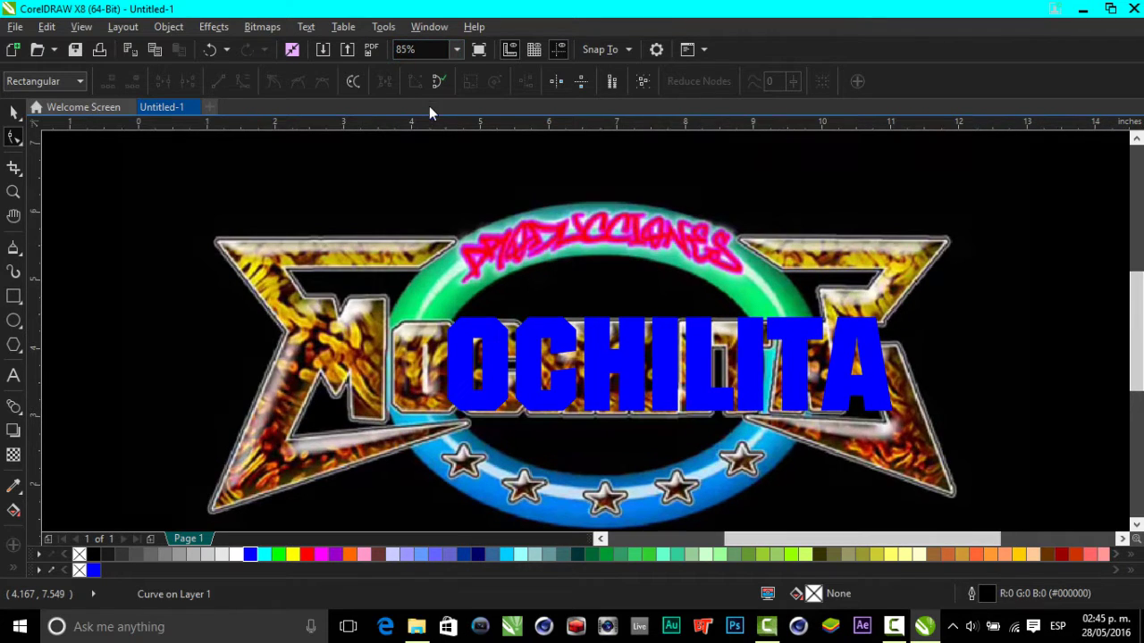
pyautogui.click(12, 250)
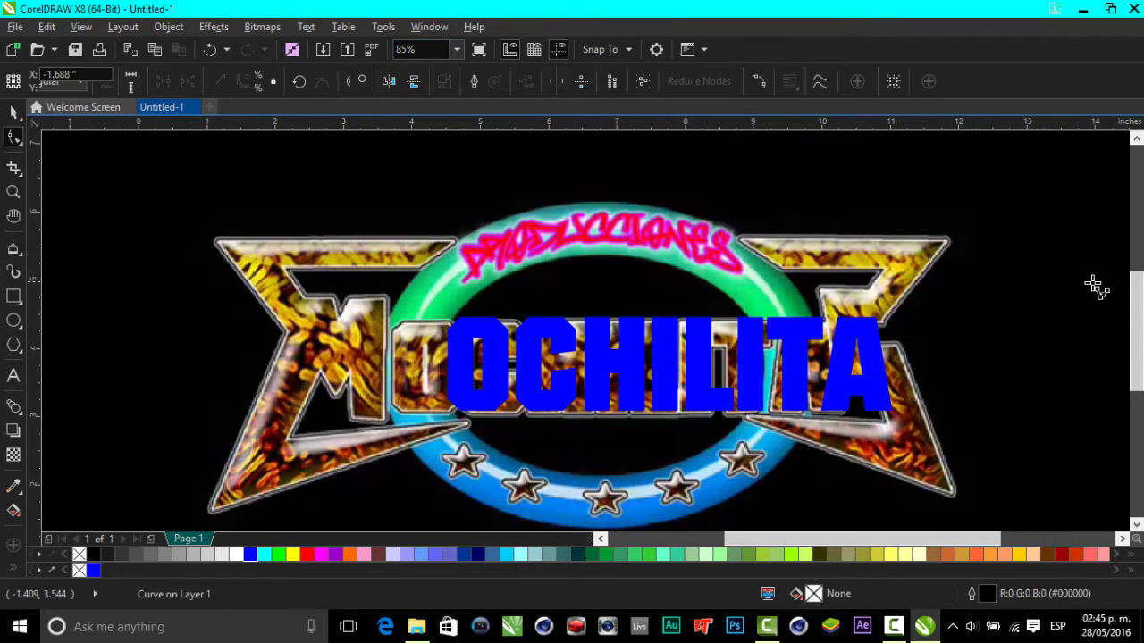
pyautogui.scroll(-2, 383, 480)
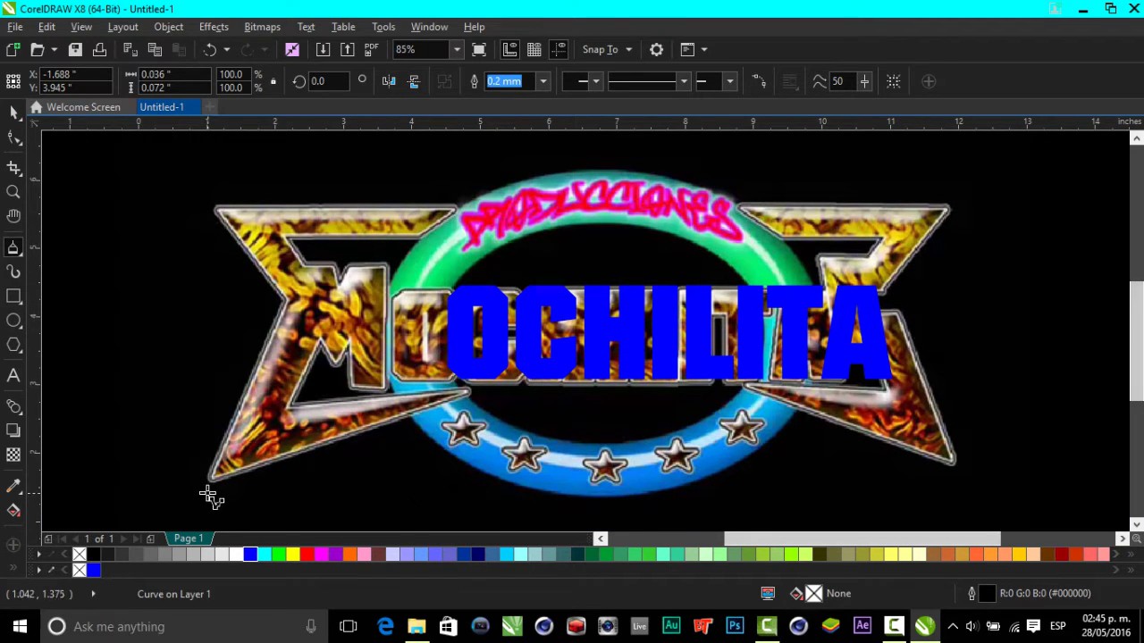
# Step: Trace the left star point and M as a closed outline and fill it blue
pyautogui.click(470, 393)
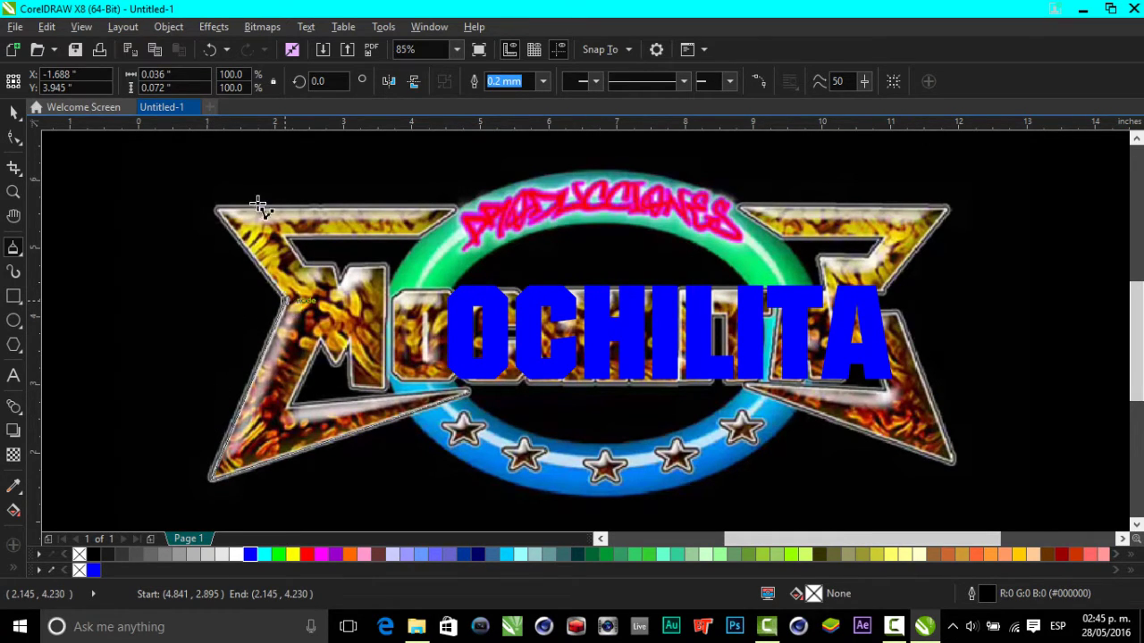
pyautogui.click(211, 202)
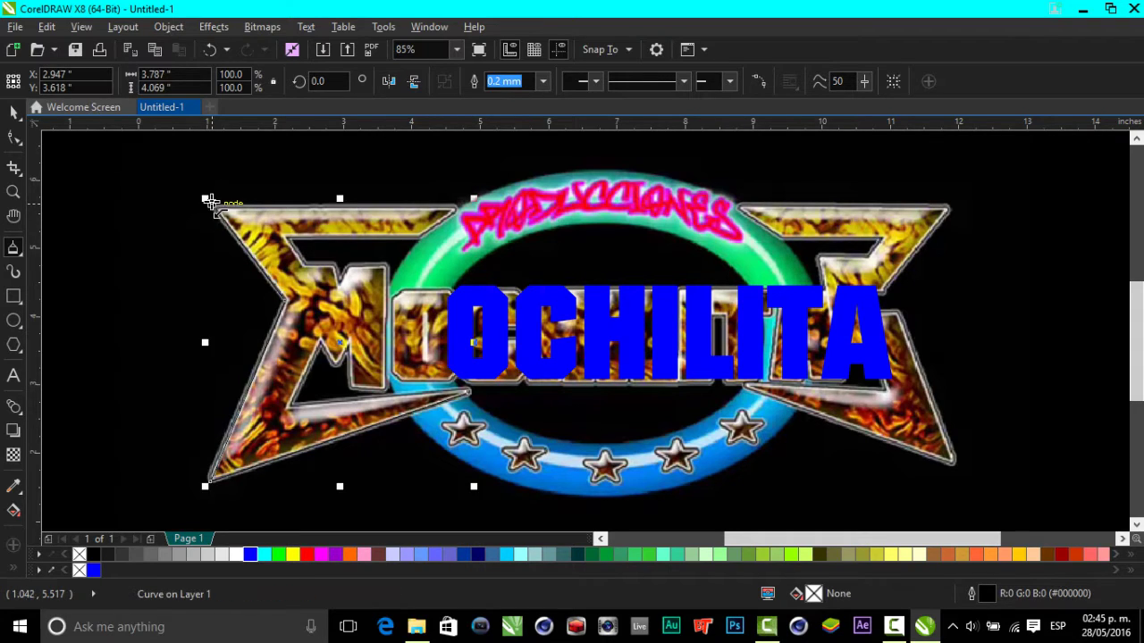
pyautogui.click(212, 204)
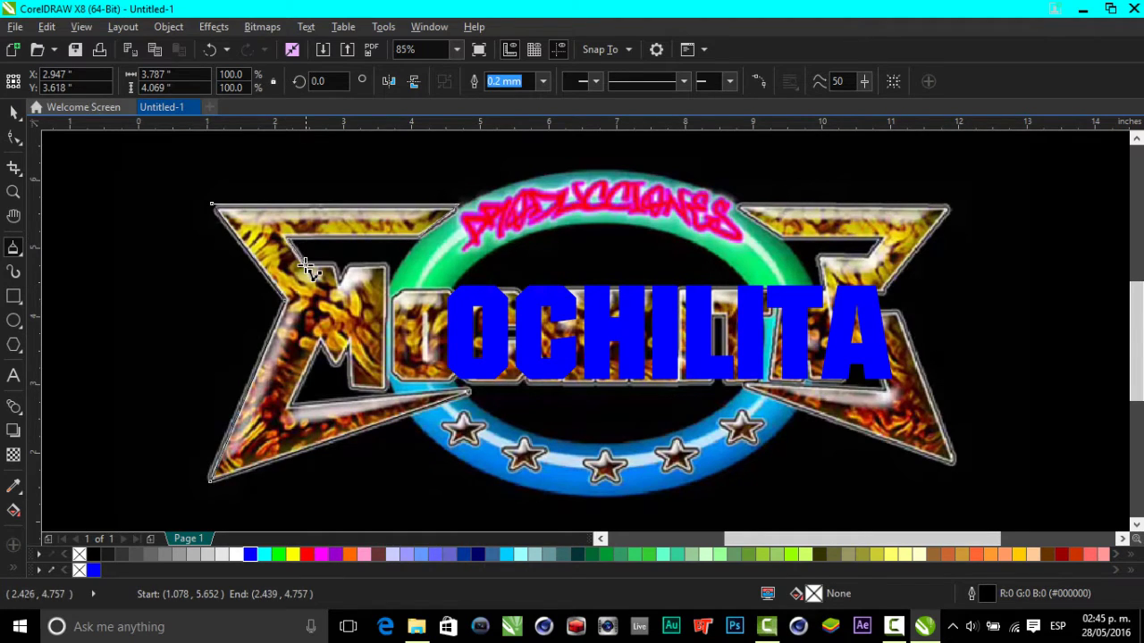
pyautogui.click(304, 262)
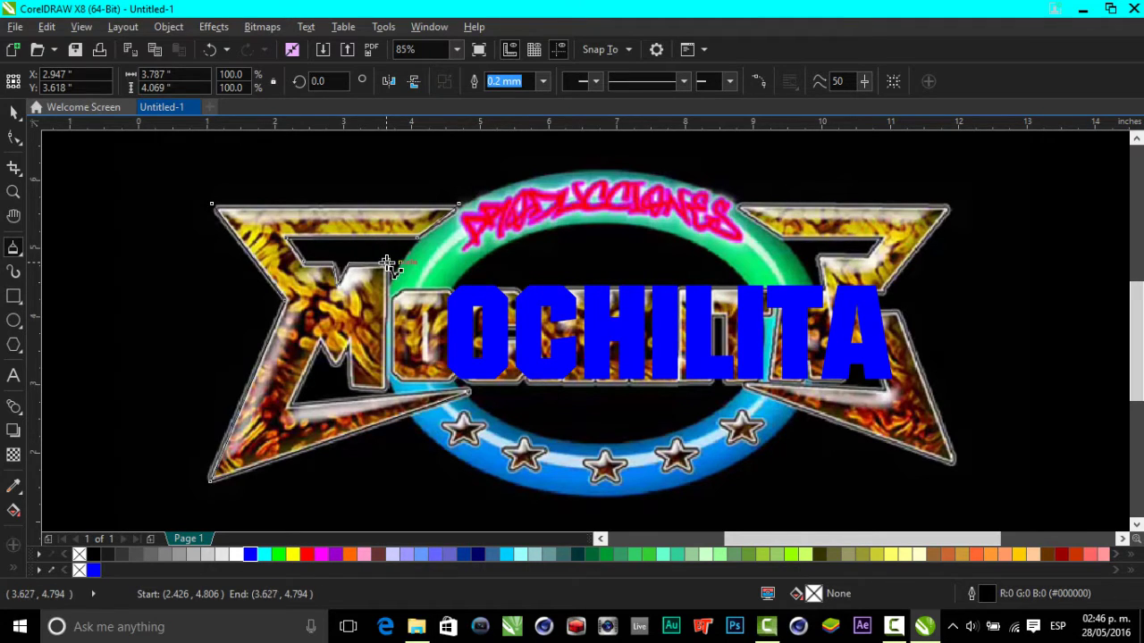
pyautogui.doubleClick(386, 391)
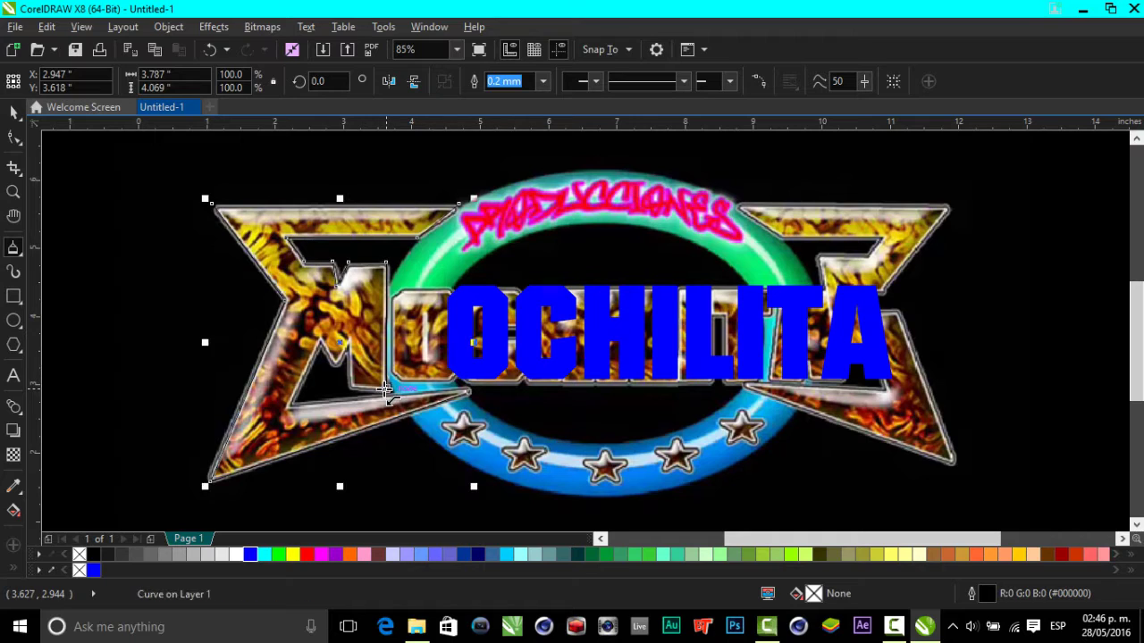
pyautogui.click(385, 389)
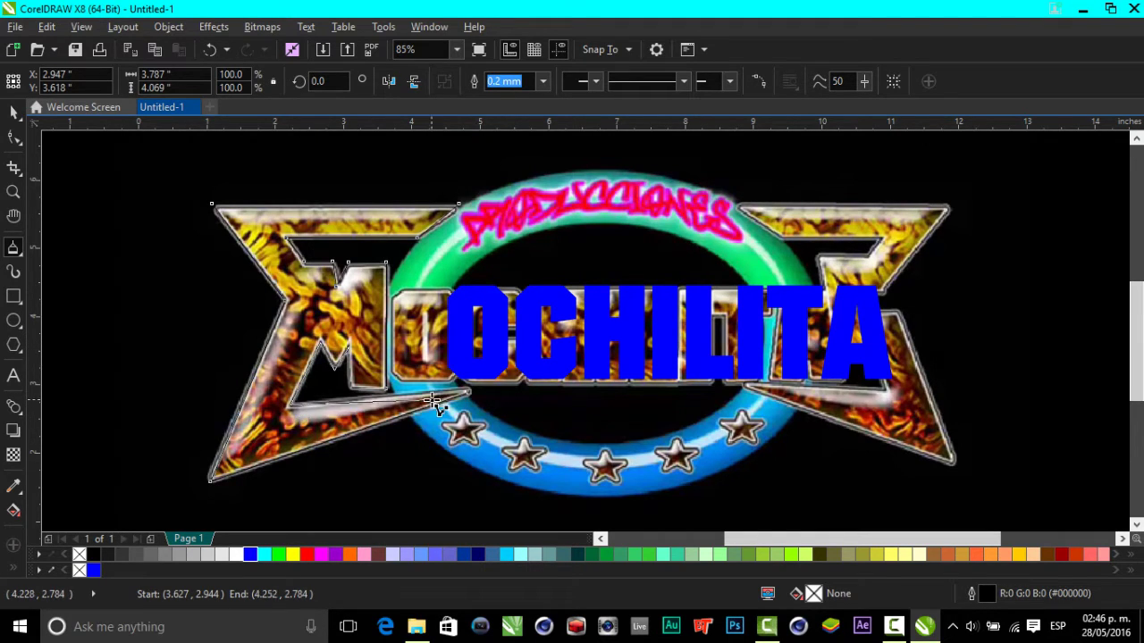
pyautogui.click(468, 391)
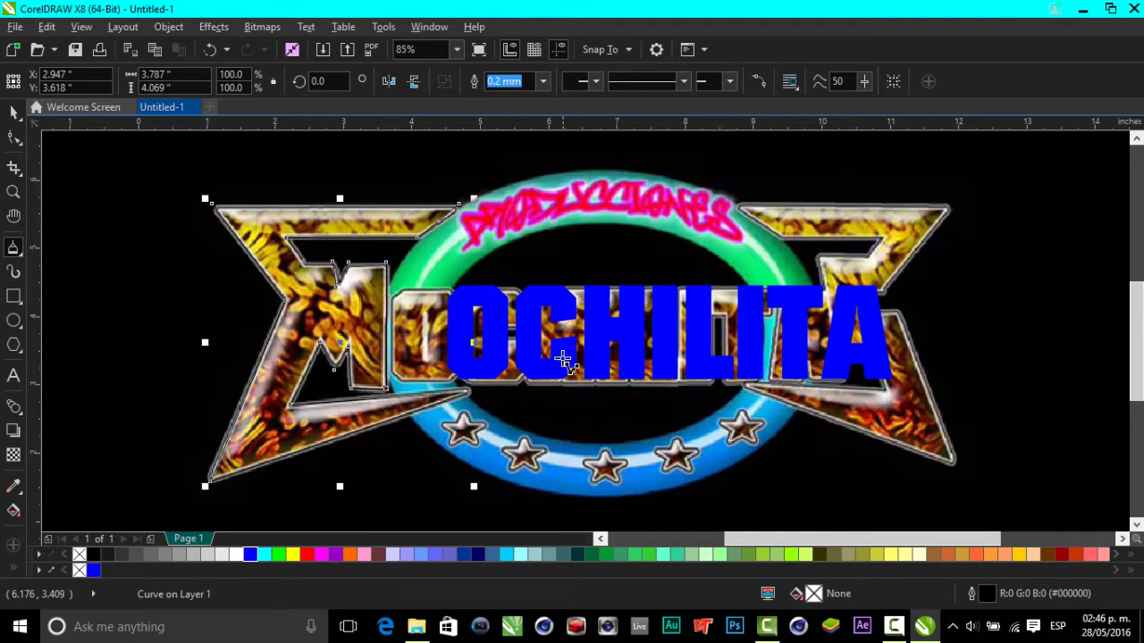
pyautogui.click(250, 555)
pyautogui.click(13, 112)
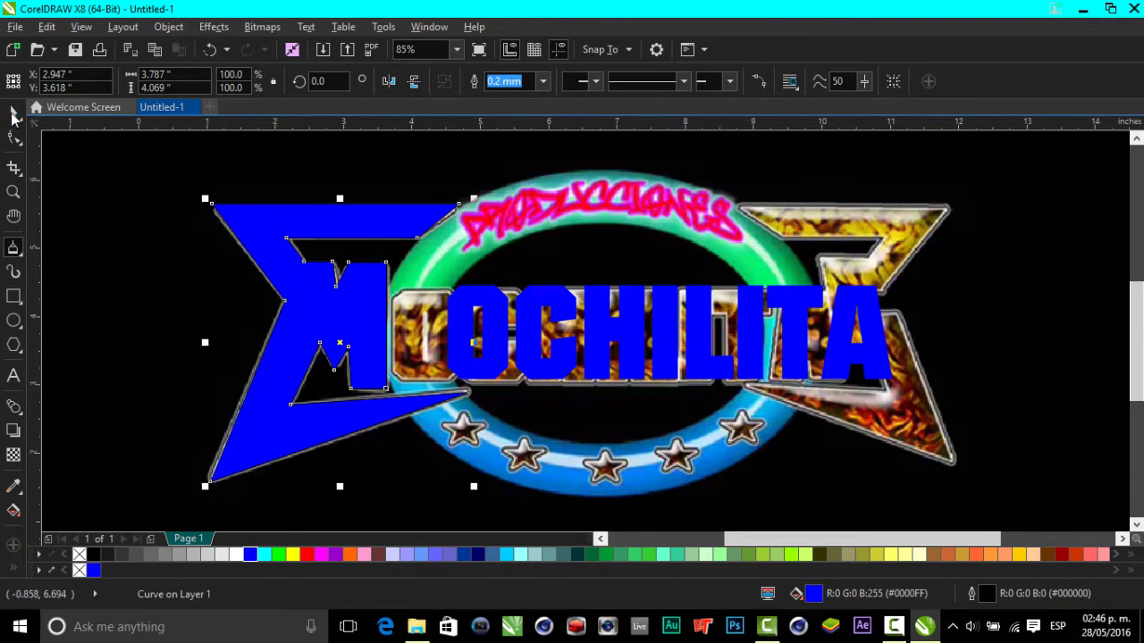
pyautogui.click(502, 361)
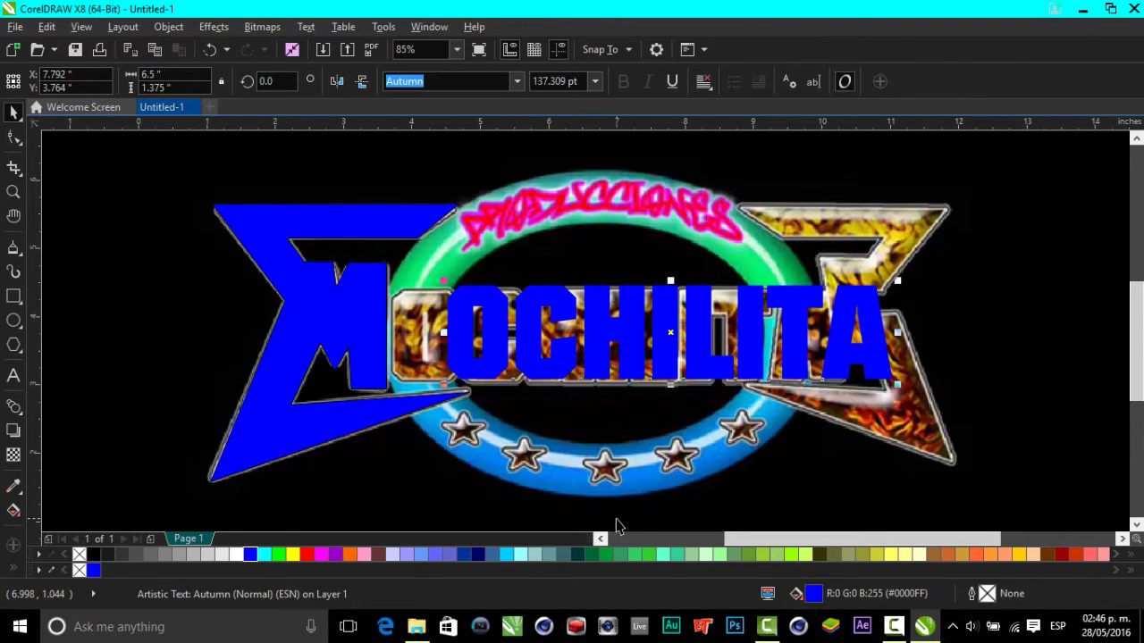
# Step: Nudge the OCHILITA text left with Left and Ctrl+Left until it meets the blue M
pyautogui.press('Left')
pyautogui.press('Left')
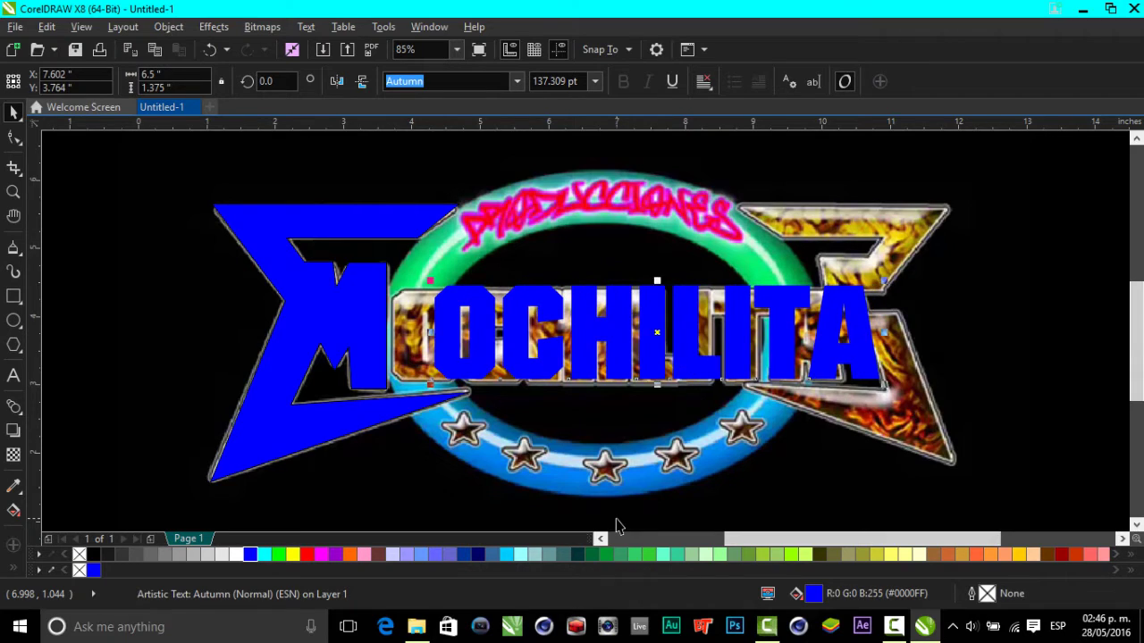
pyautogui.press('Left')
pyautogui.press('Left')
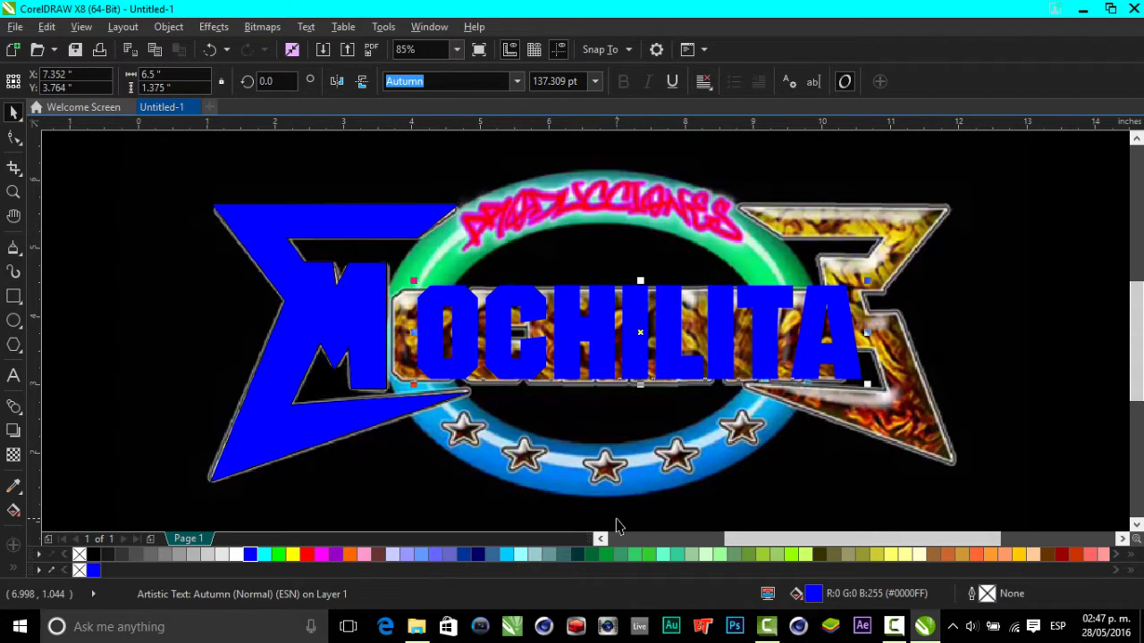
pyautogui.press('Left')
pyautogui.press('Left')
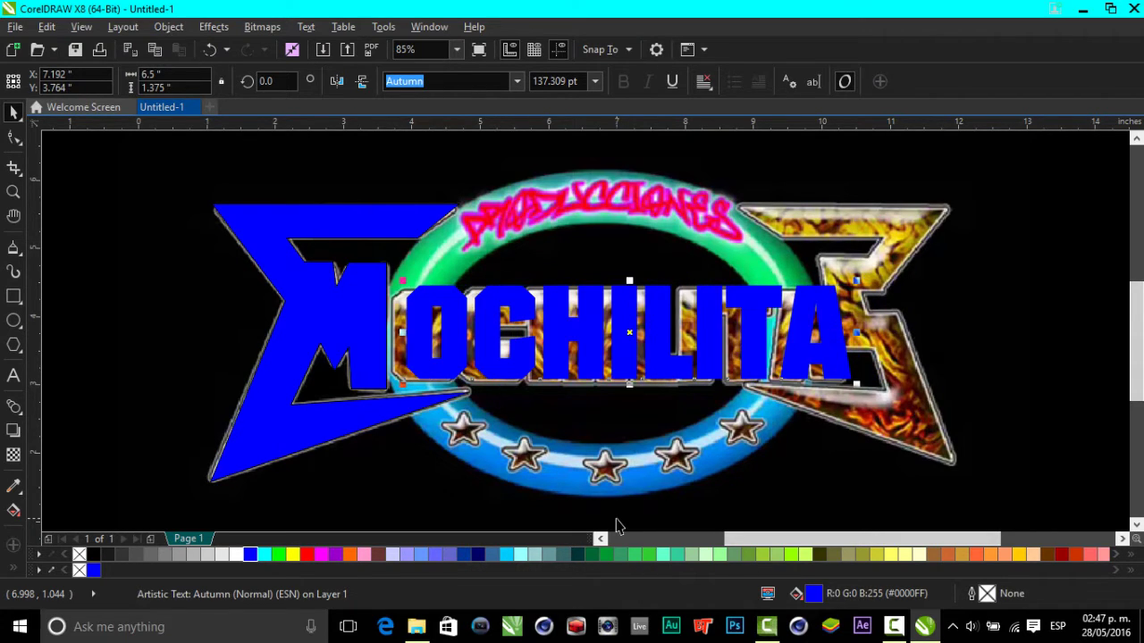
pyautogui.hotkey('ctrl', 'Left')
pyautogui.press('Left')
pyautogui.press('Left')
pyautogui.press('Left')
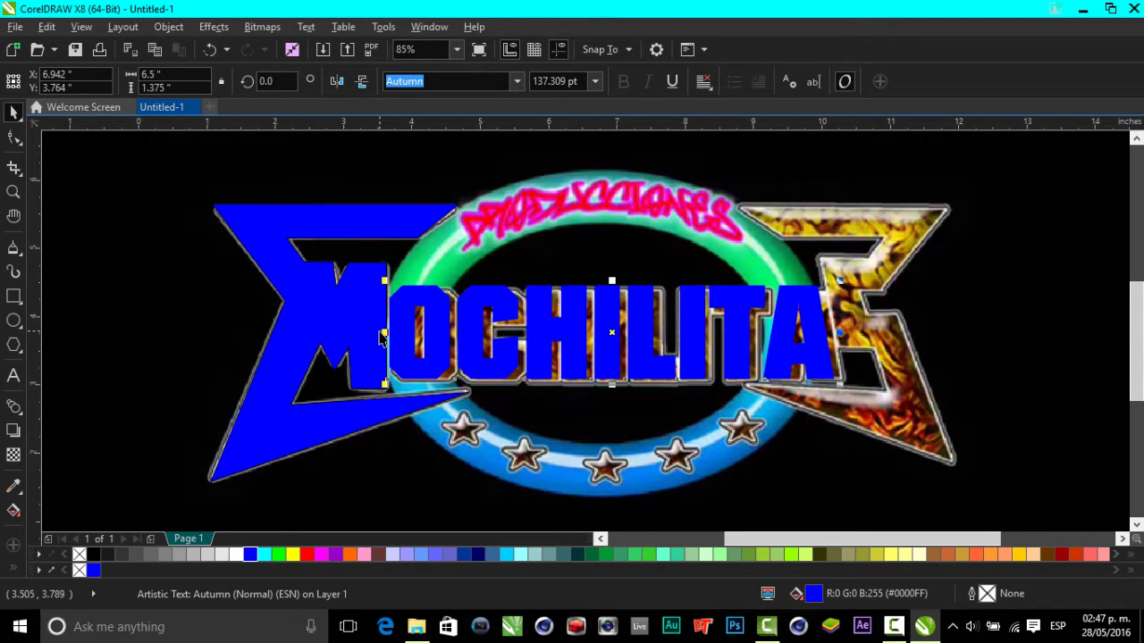
pyautogui.hotkey('ctrl', 'Left')
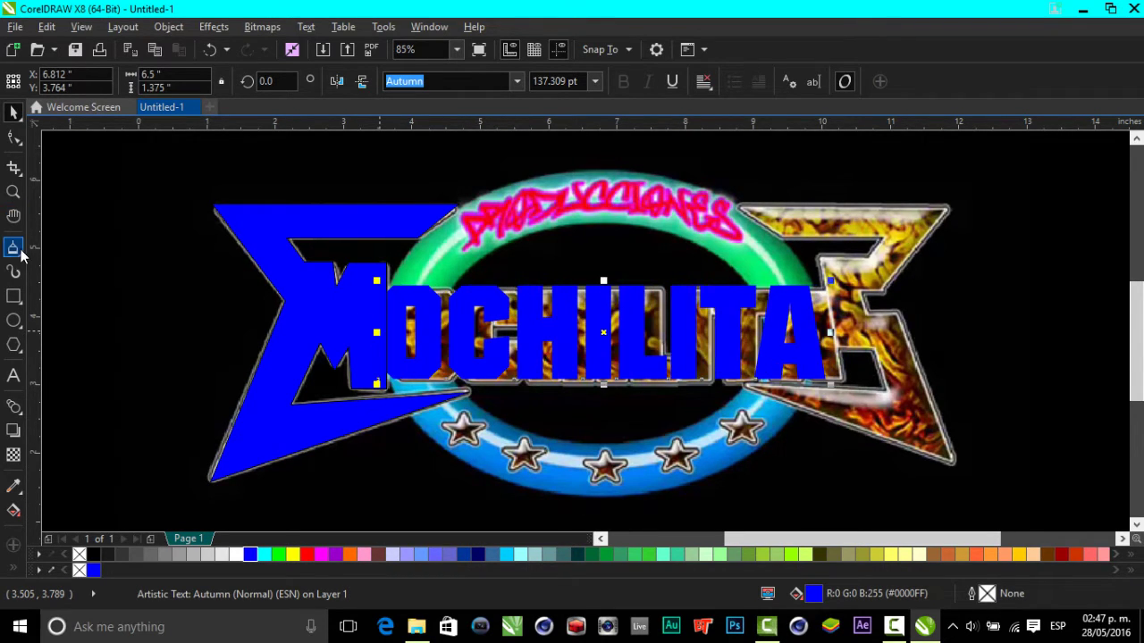
pyautogui.click(13, 248)
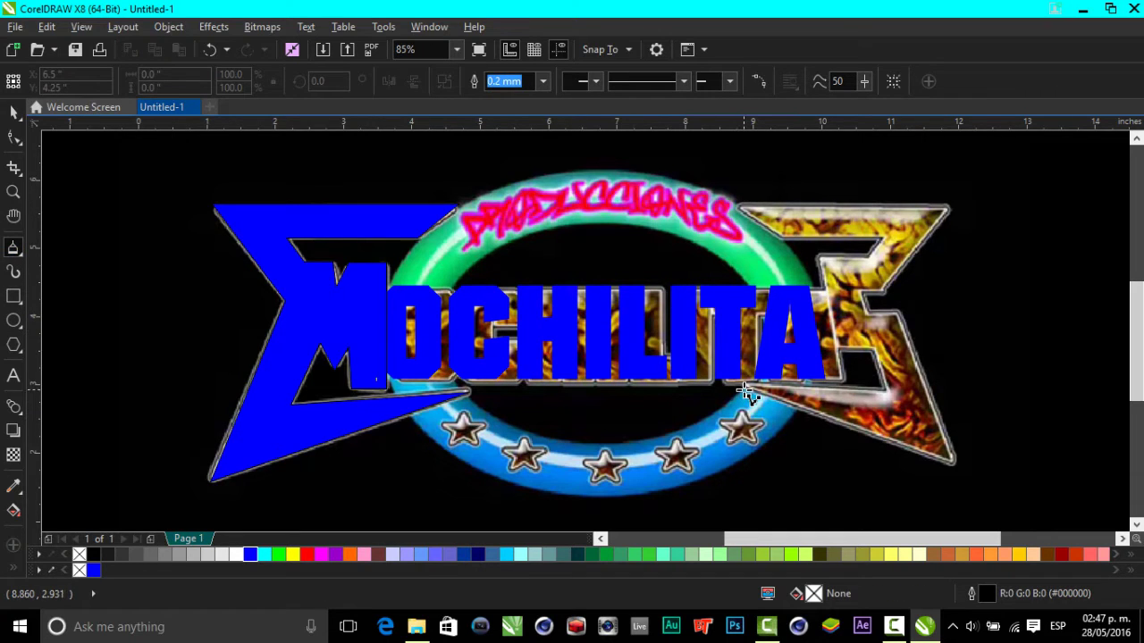
# Step: Trace the right star point and S as a closed curve filled blue, meeting OCHILITA
pyautogui.click(820, 420)
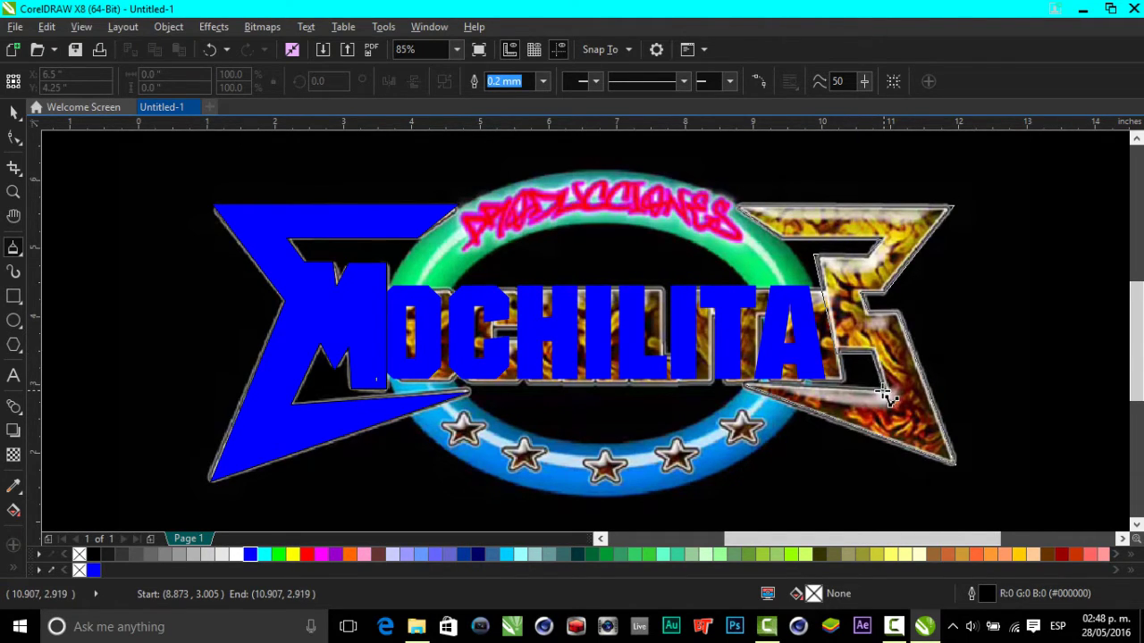
pyautogui.click(747, 391)
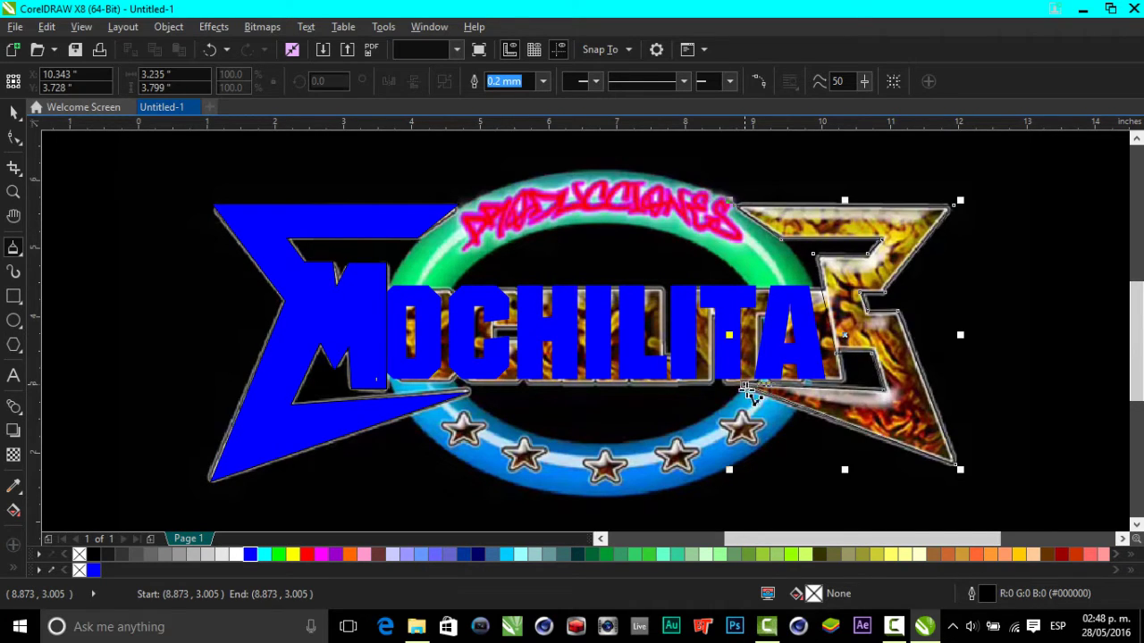
pyautogui.click(252, 555)
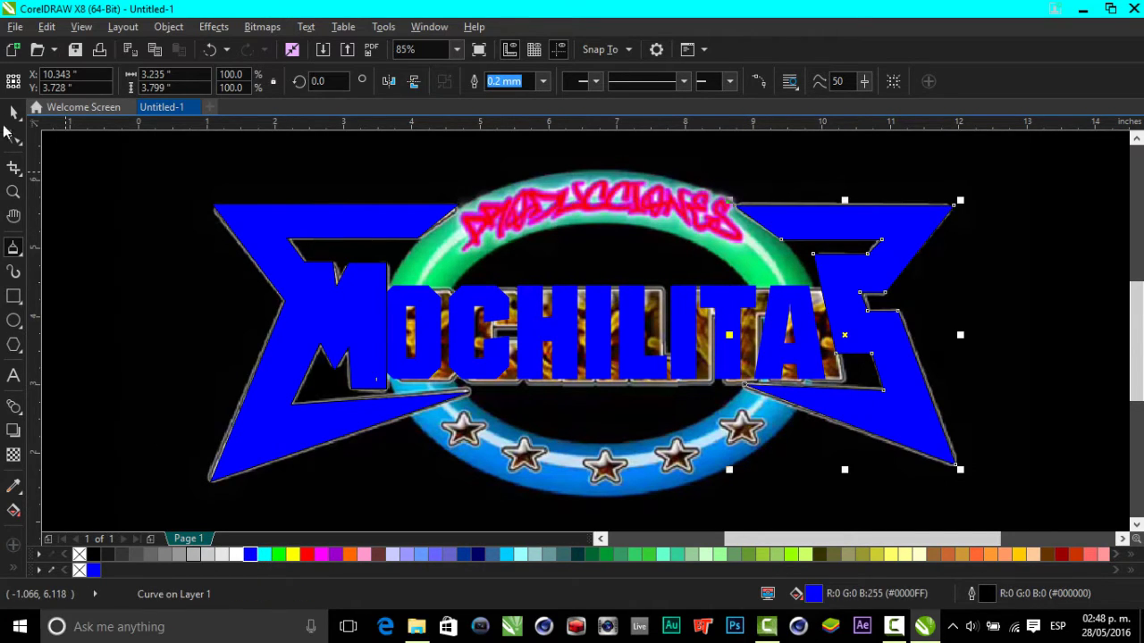
pyautogui.click(14, 112)
pyautogui.click(479, 366)
pyautogui.press('Tab')
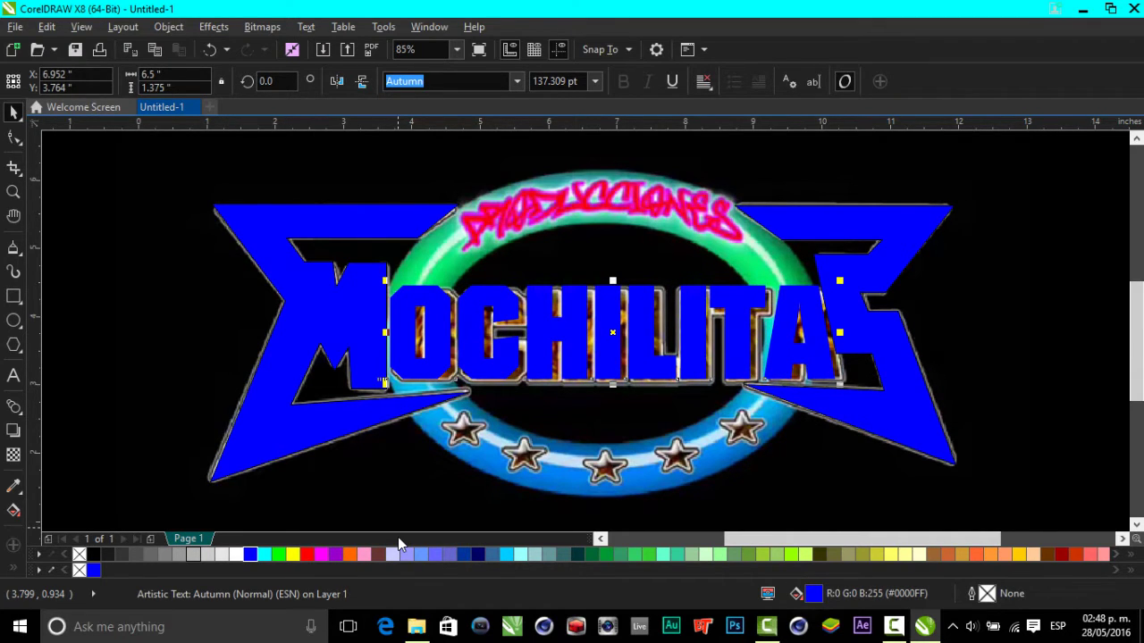
pyautogui.click(98, 202)
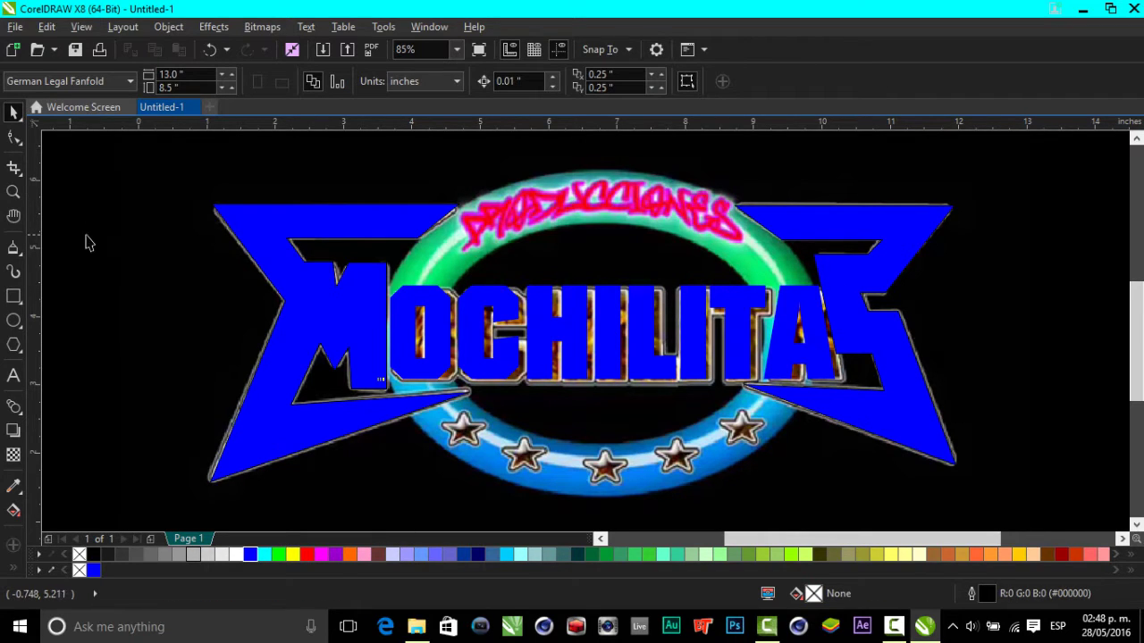
pyautogui.click(14, 321)
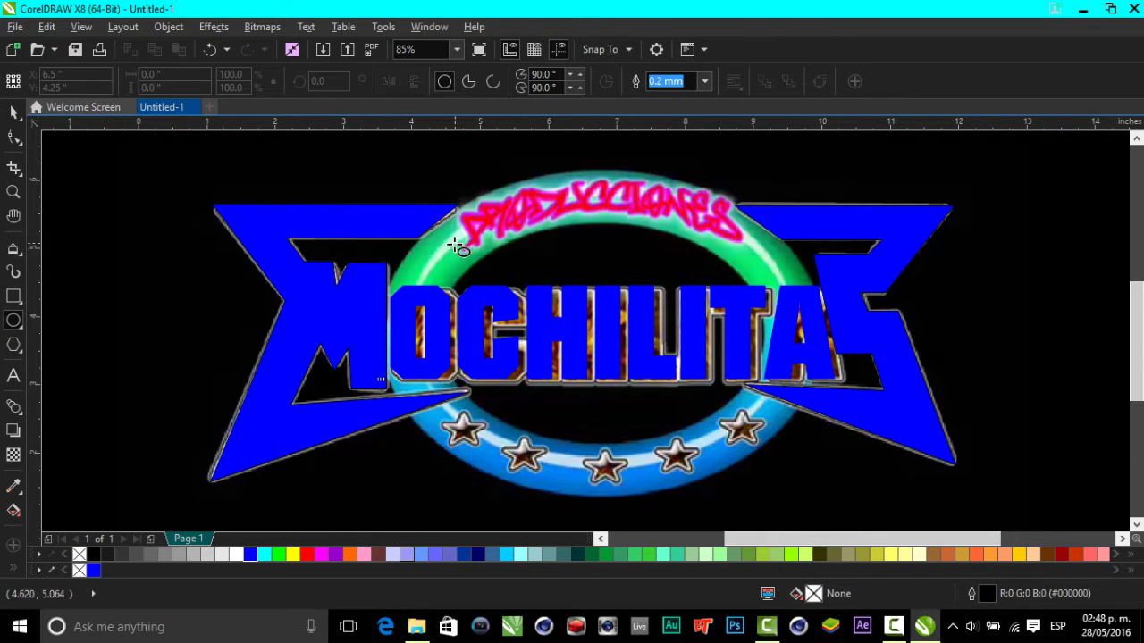
# Step: Draw an ellipse and centre it on the logo's ring
pyautogui.moveTo(477, 212); pyautogui.dragTo(810, 422)
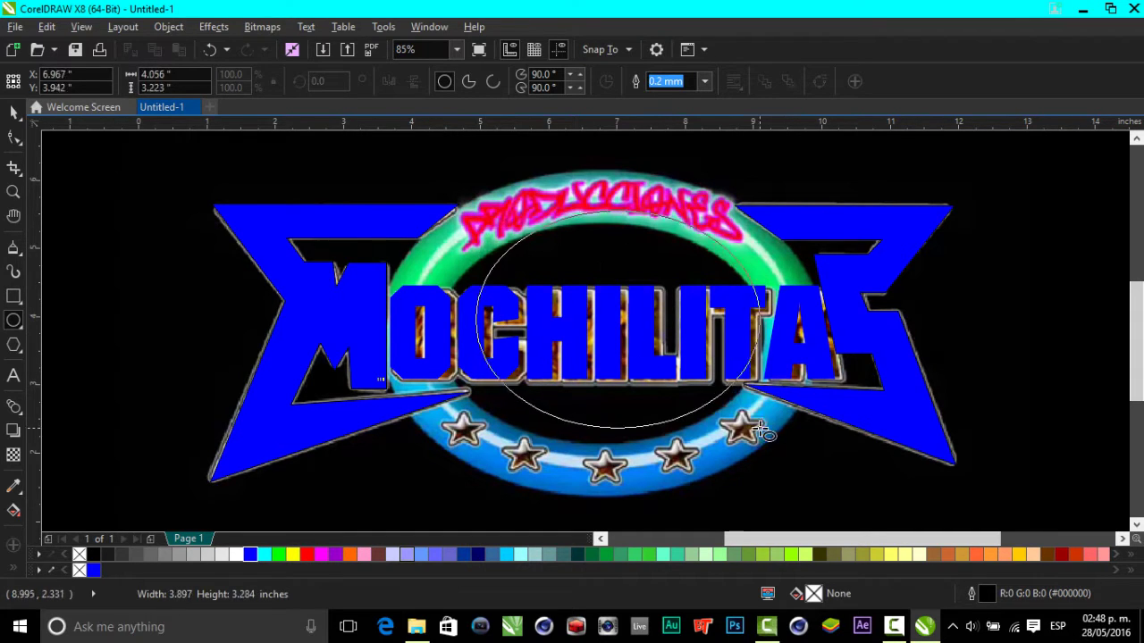
pyautogui.moveTo(643, 324); pyautogui.dragTo(605, 339)
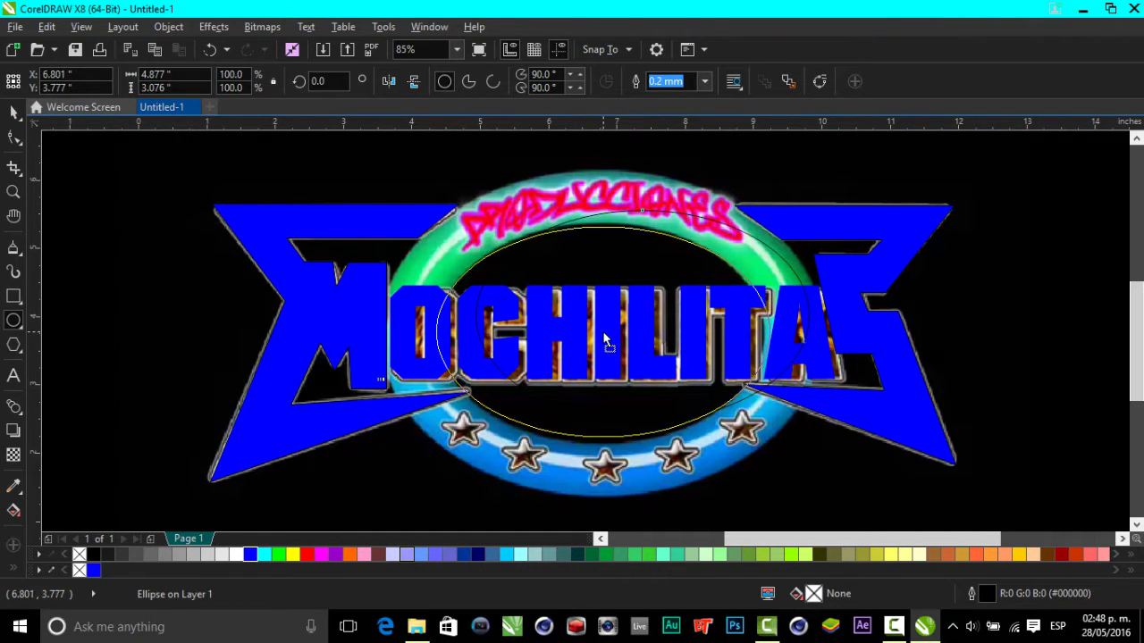
pyautogui.click(605, 338)
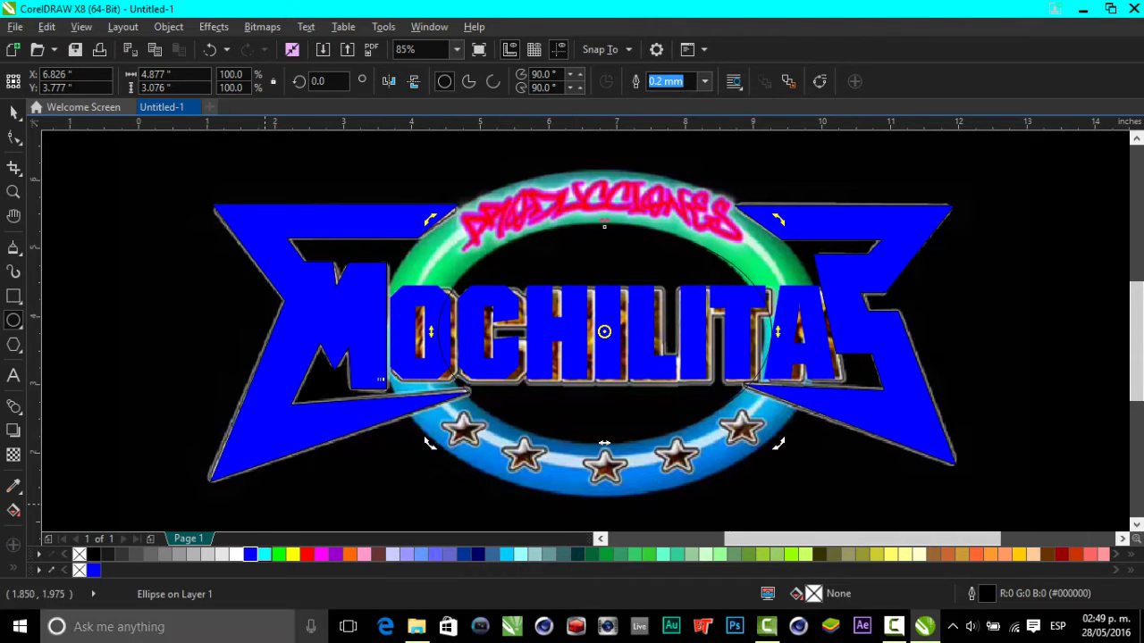
pyautogui.click(13, 112)
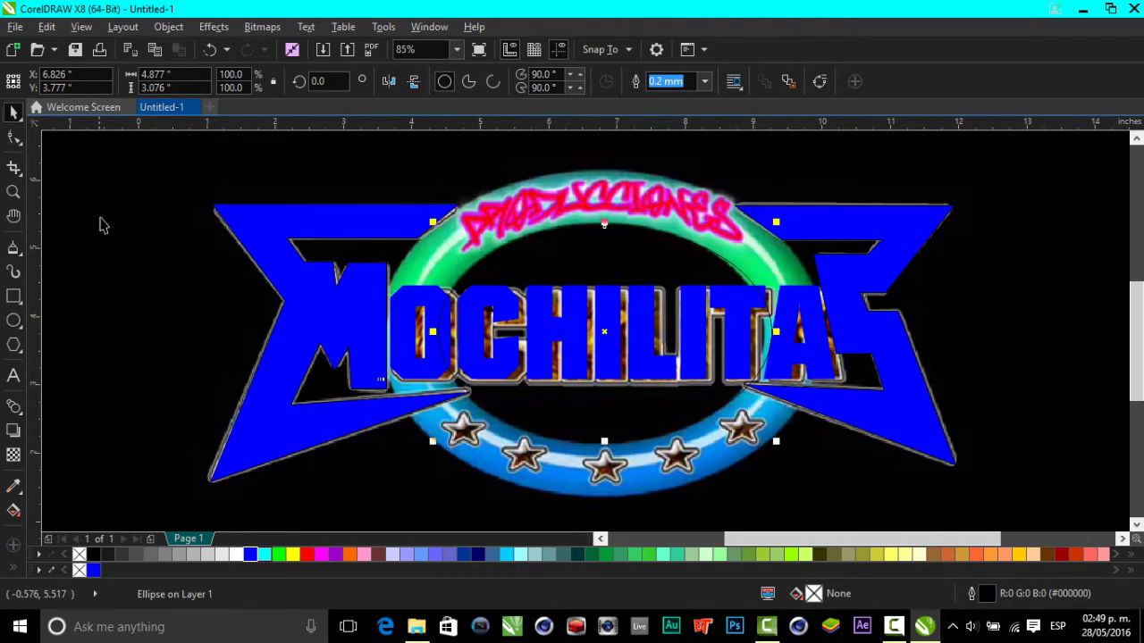
pyautogui.click(109, 240)
pyautogui.click(755, 275)
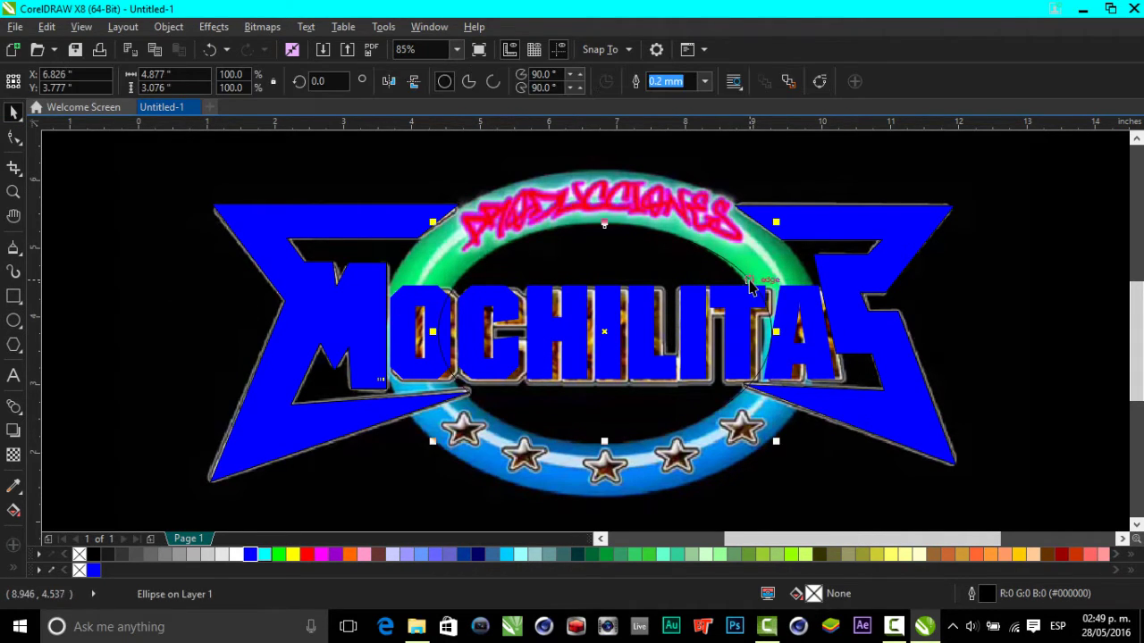
# Step: Resize the ellipse to about 6.5 by 4.8 inches to fit the ring's outer rim
pyautogui.moveTo(776, 331); pyautogui.dragTo(767, 331)
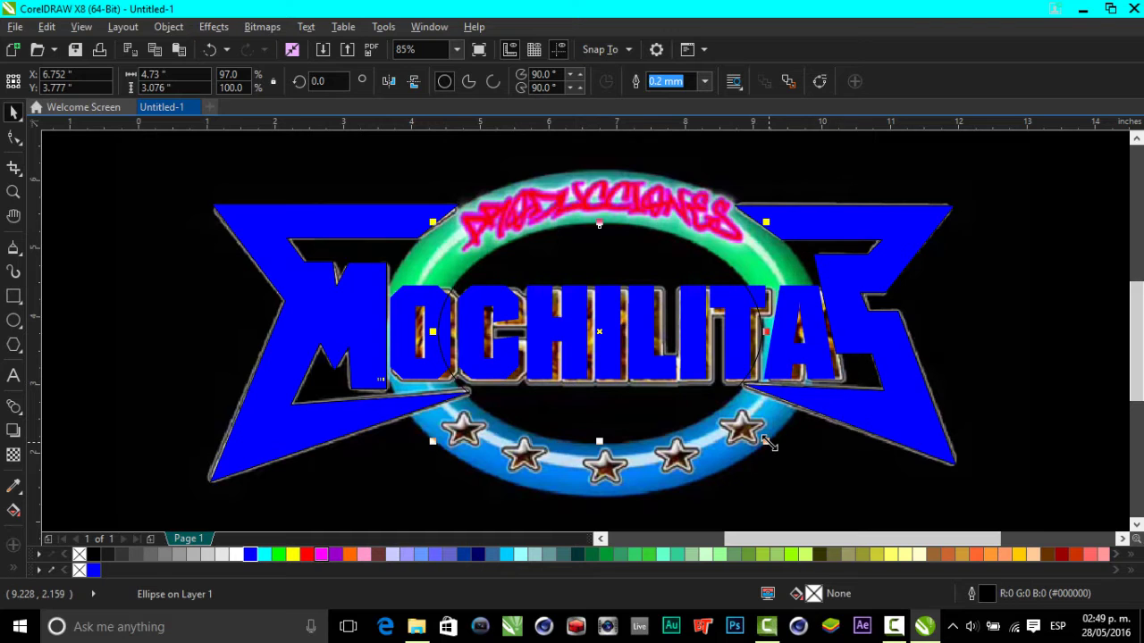
pyautogui.moveTo(767, 442); pyautogui.dragTo(857, 485)
pyautogui.moveTo(600, 478); pyautogui.dragTo(604, 504)
pyautogui.moveTo(373, 341); pyautogui.dragTo(376, 340)
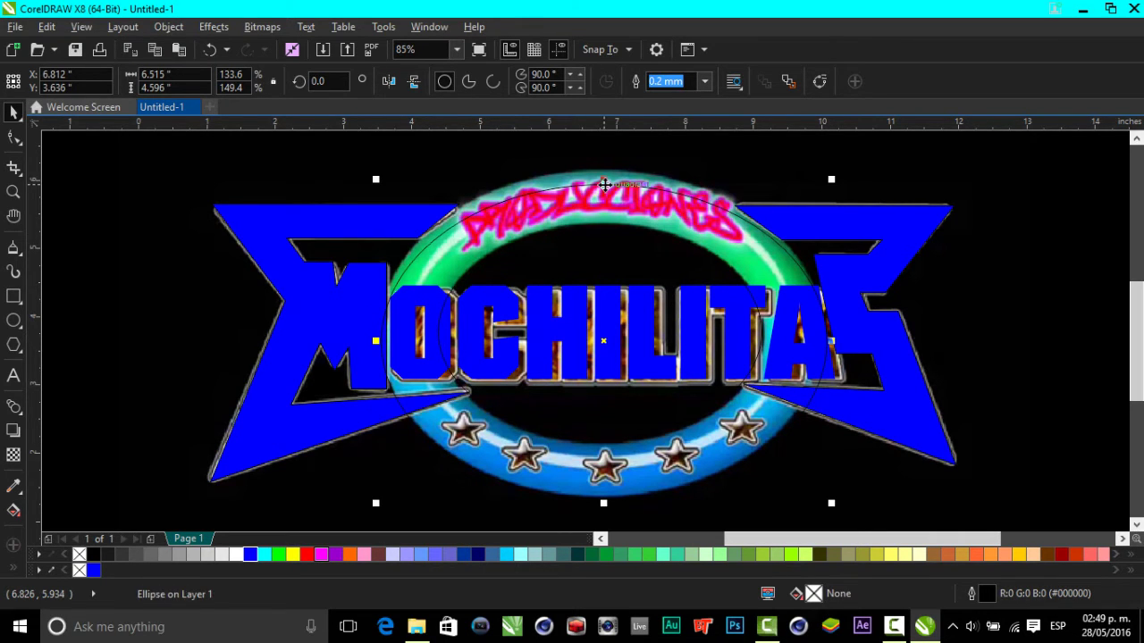
pyautogui.moveTo(604, 184)
pyautogui.mouseDown()
pyautogui.moveTo(604, 171)
pyautogui.moveTo(612, 207)
pyautogui.mouseUp()
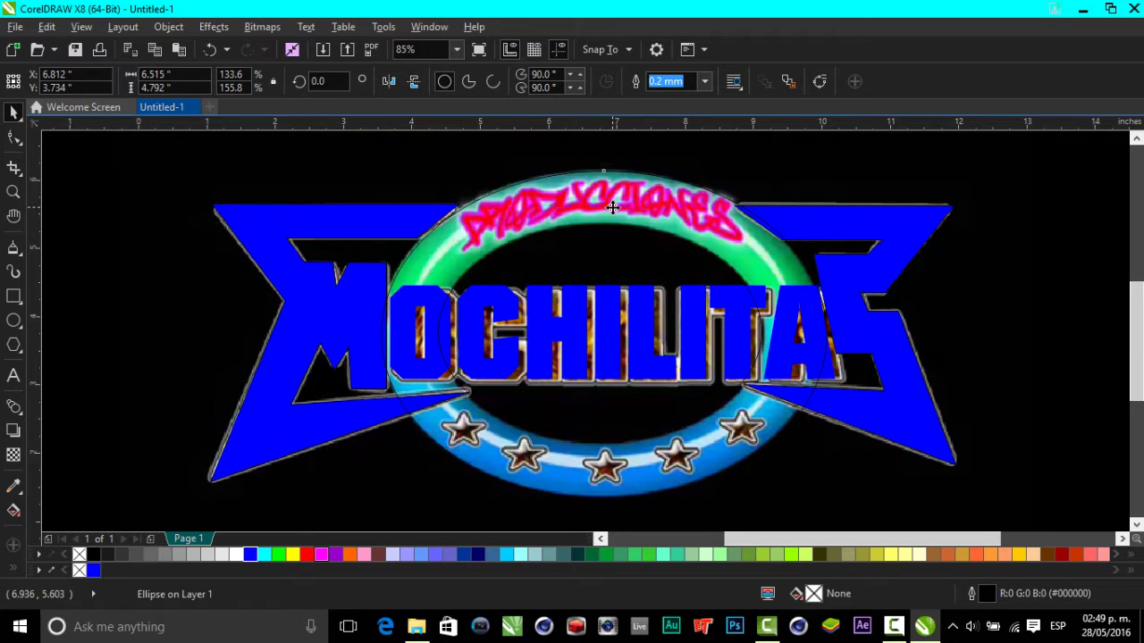
# Step: Trim the ring with the ellipse and delete the leftover ellipse
pyautogui.keyDown('shift'); pyautogui.click(454, 289); pyautogui.keyUp('shift')
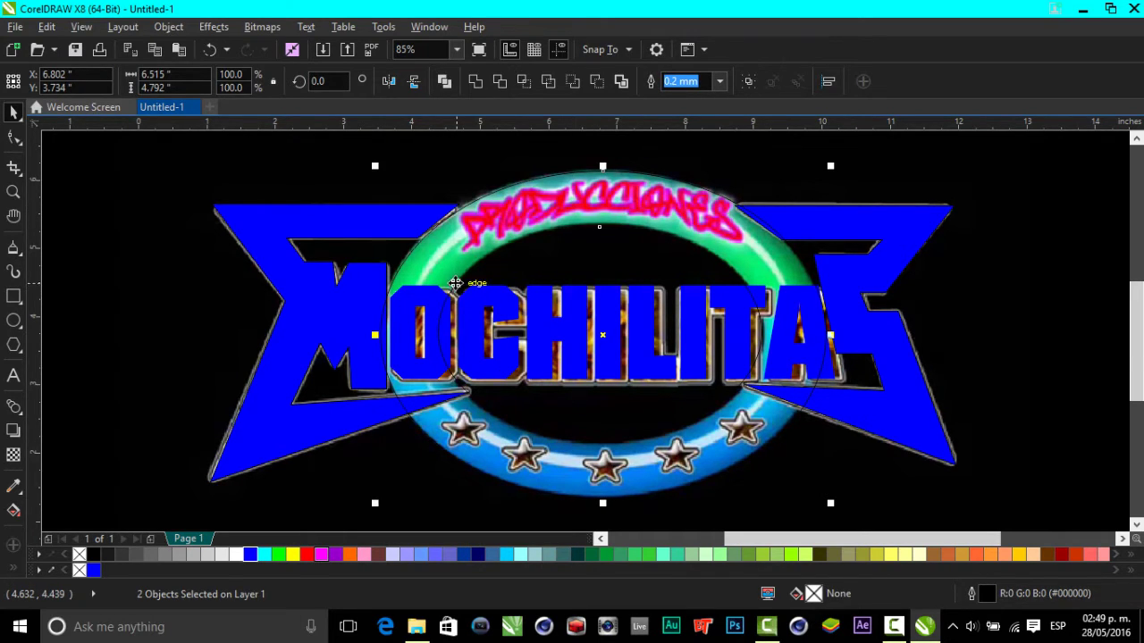
pyautogui.click(501, 83)
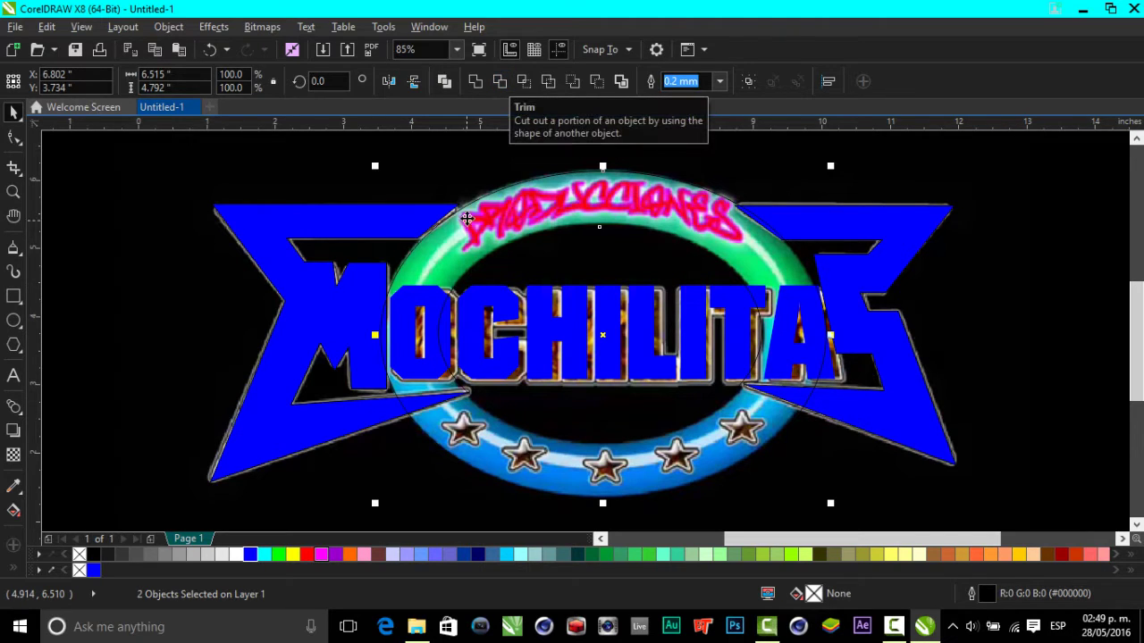
pyautogui.moveTo(424, 350); pyautogui.dragTo(1082, 277)
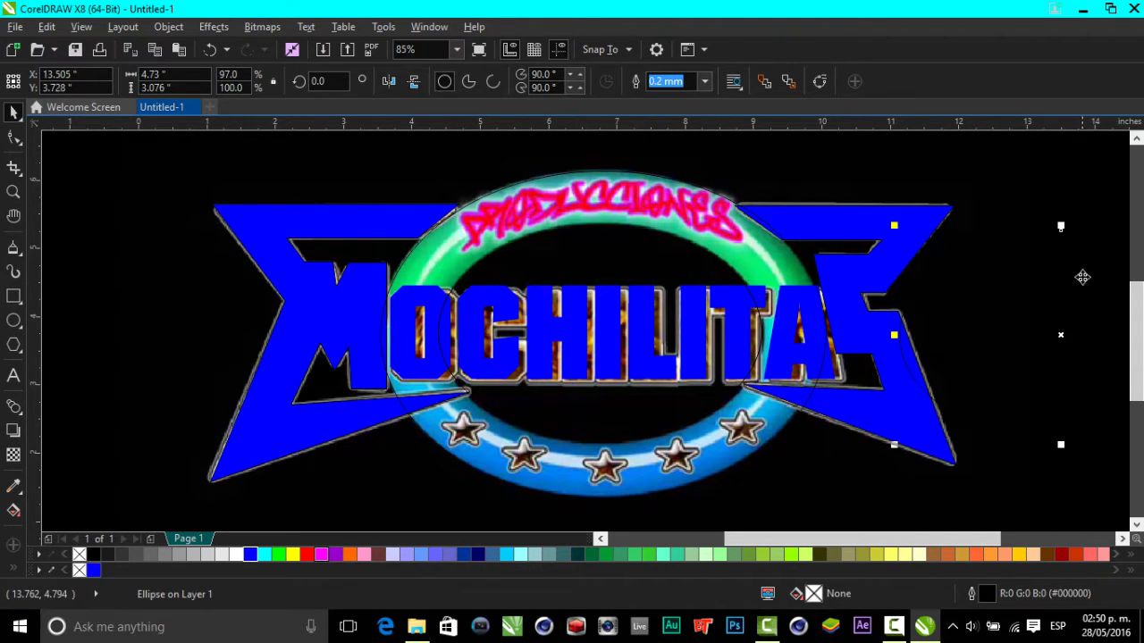
pyautogui.rightClick(1044, 310)
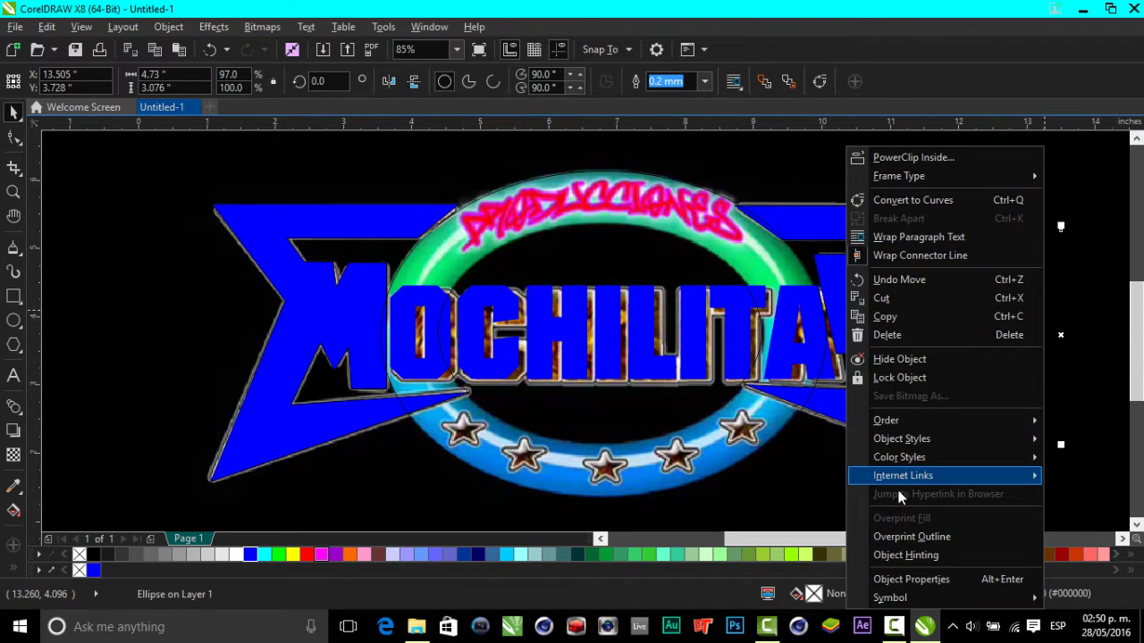
pyautogui.click(901, 332)
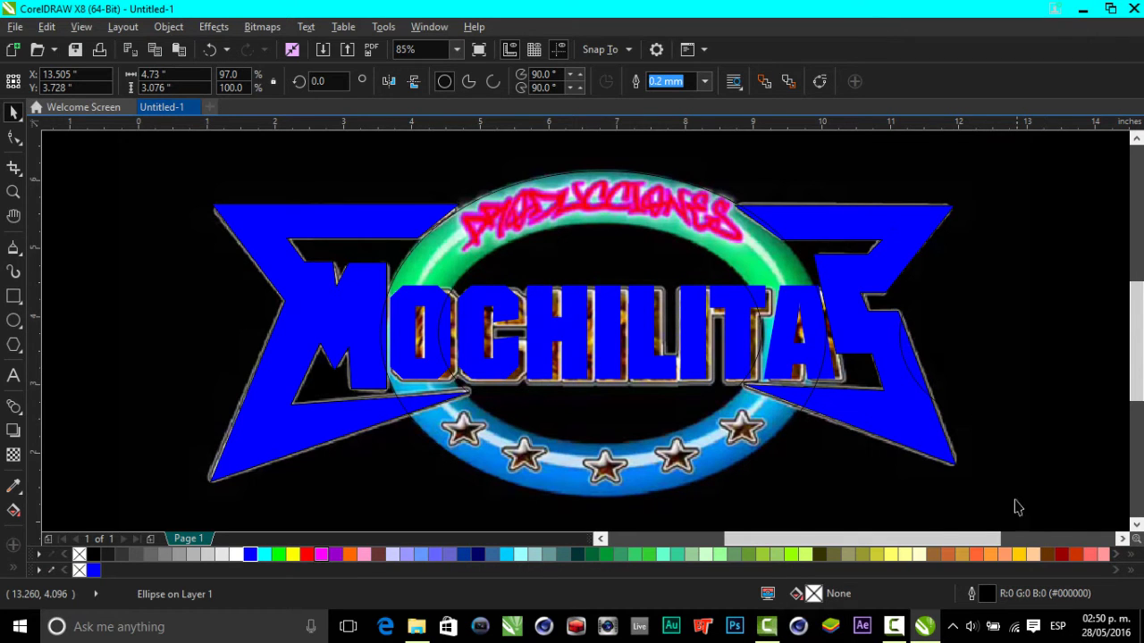
# Step: Fill the trimmed ring green and send it behind the logo art
pyautogui.click(453, 250)
pyautogui.click(278, 555)
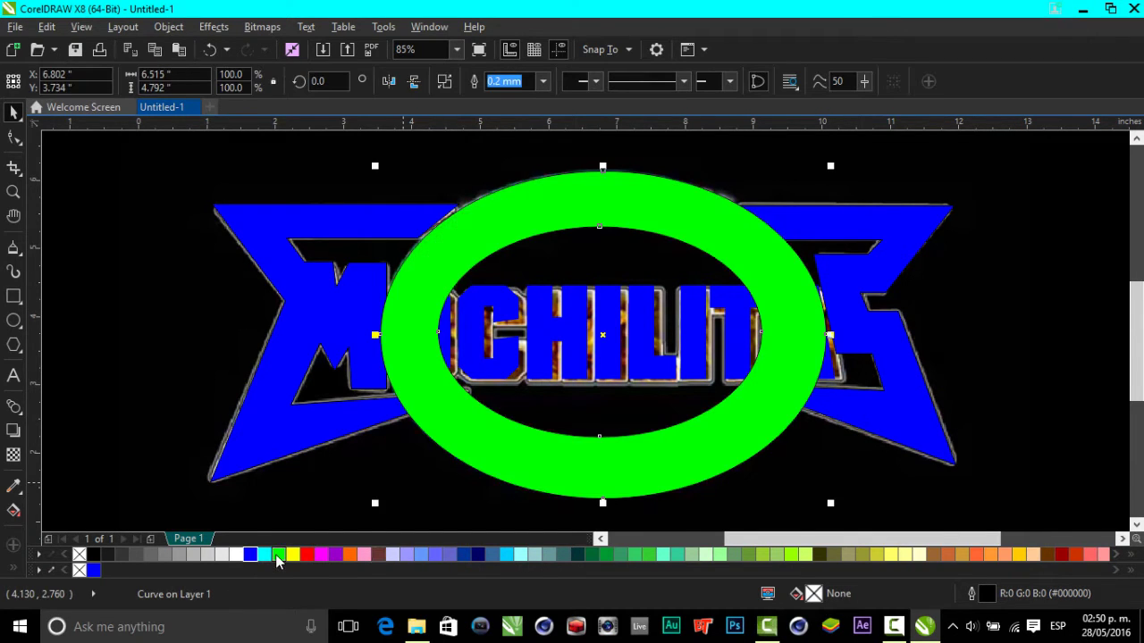
pyautogui.rightClick(473, 243)
pyautogui.moveTo(572, 419)
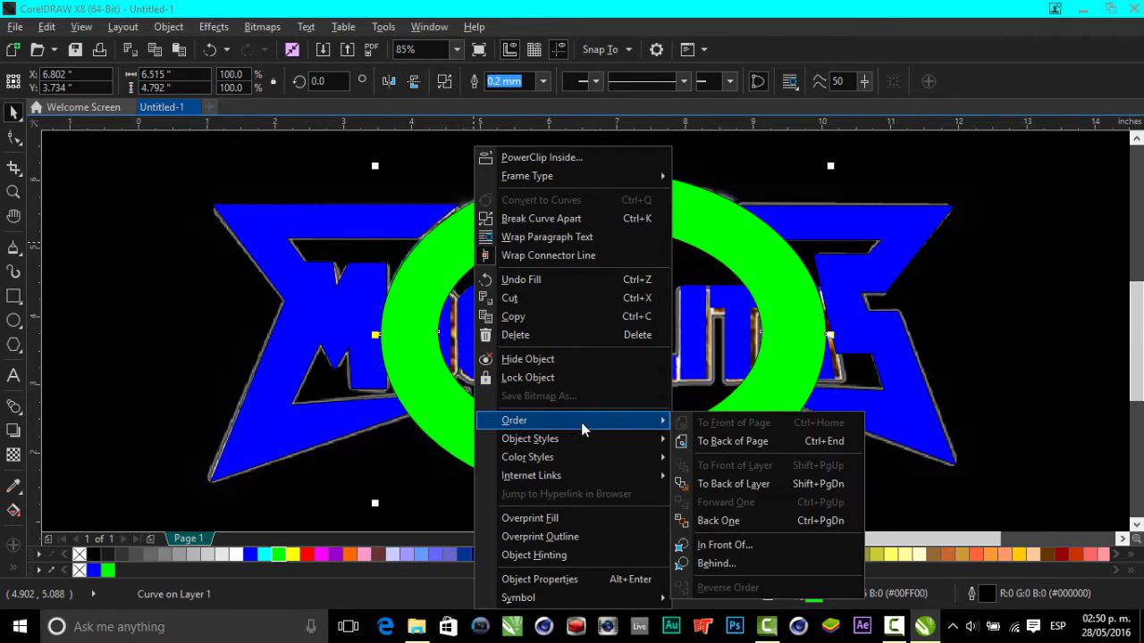
pyautogui.click(726, 440)
pyautogui.click(1063, 195)
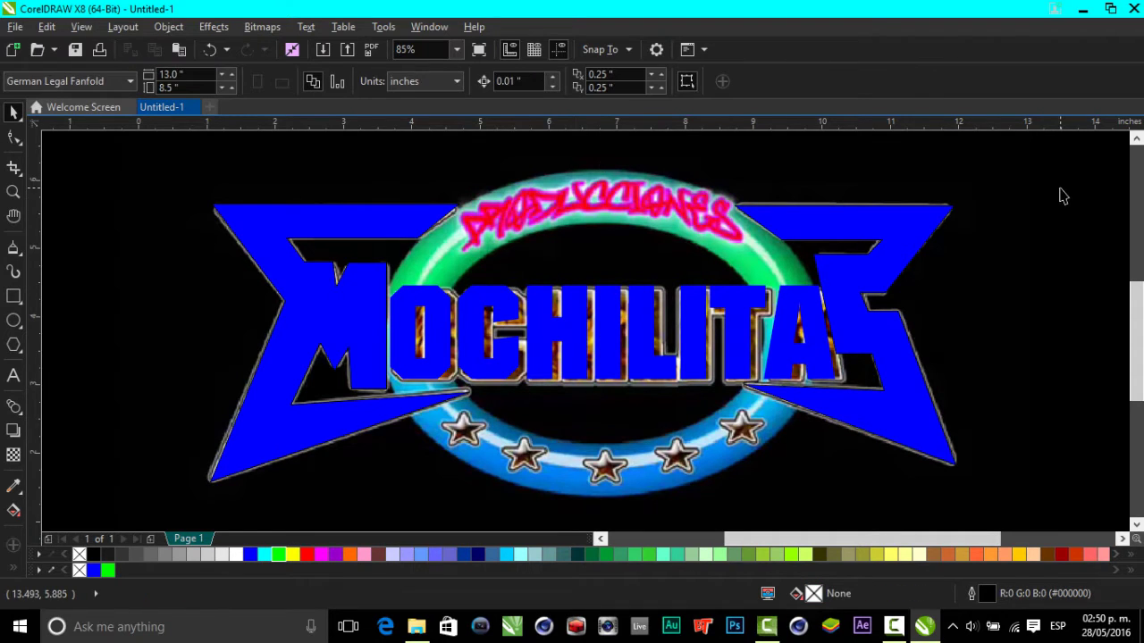
# Step: Unlock the traced logo screenshot and delete it
pyautogui.rightClick(1065, 198)
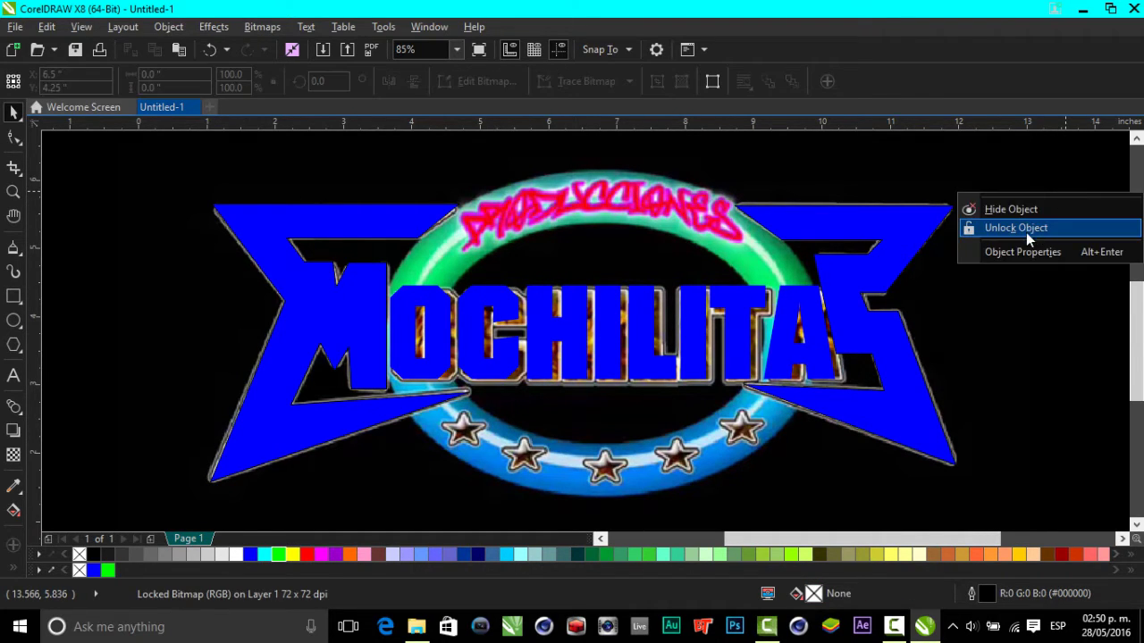
pyautogui.click(1024, 227)
pyautogui.rightClick(1049, 212)
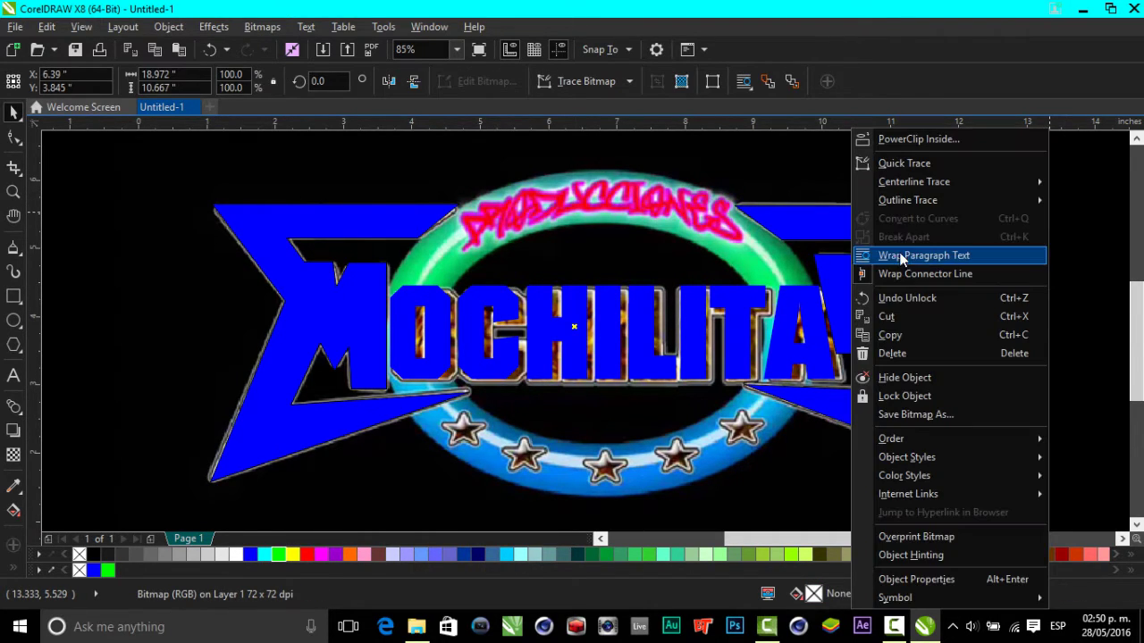
pyautogui.click(911, 353)
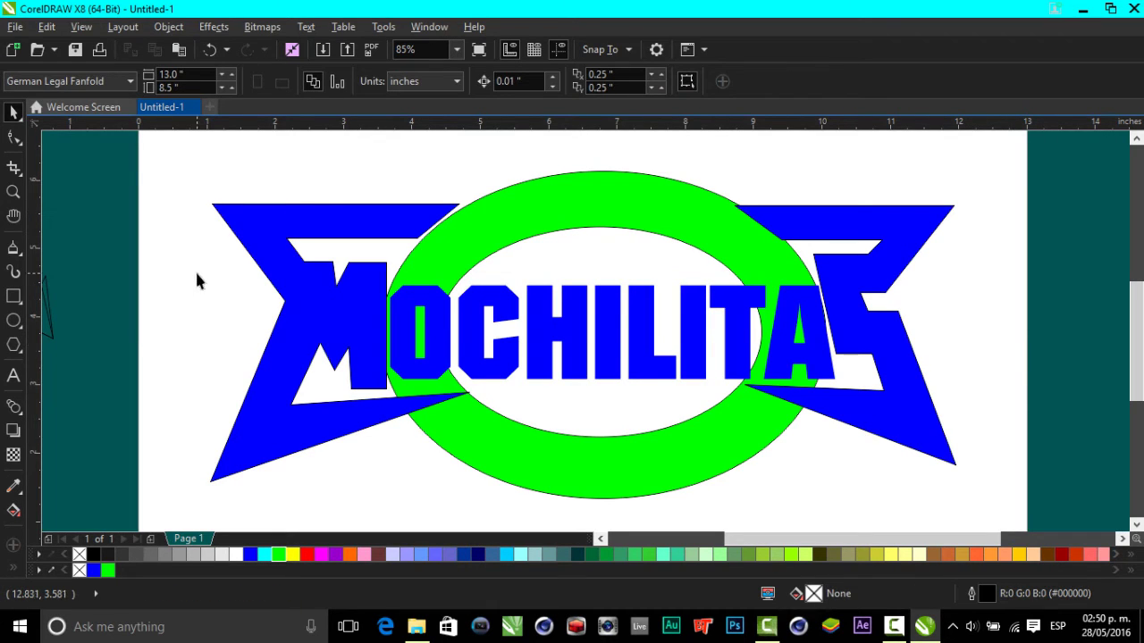
# Step: Set the outline width to none on the green ring and both blue star shapes
pyautogui.click(565, 207)
pyautogui.click(542, 81)
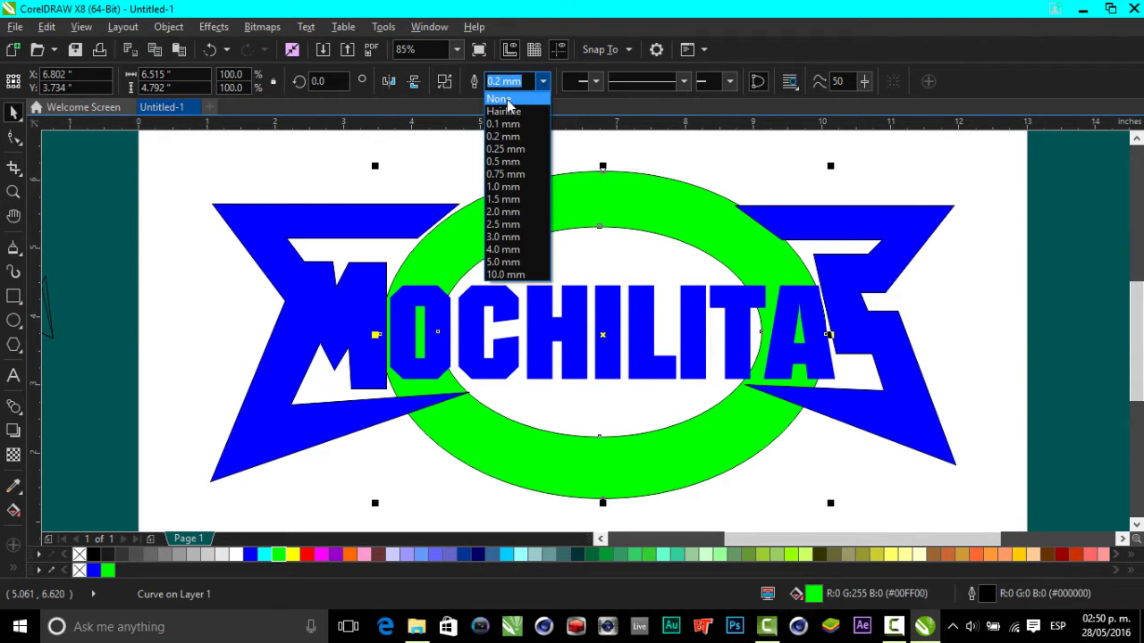
pyautogui.click(505, 95)
pyautogui.click(237, 223)
pyautogui.click(542, 81)
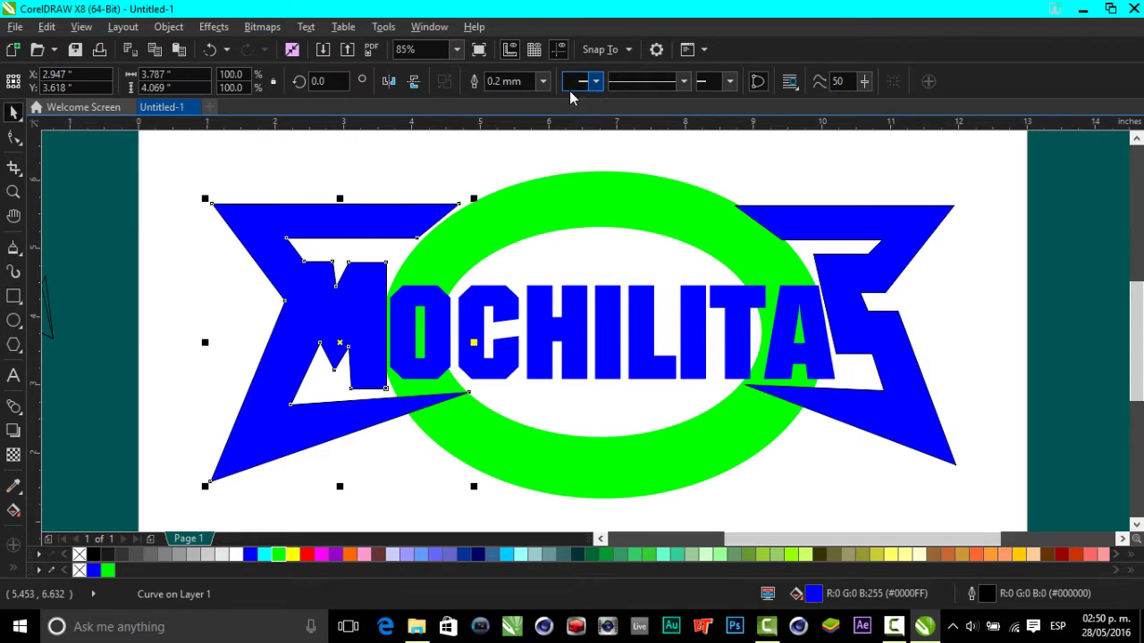
pyautogui.click(526, 108)
pyautogui.click(542, 81)
pyautogui.click(518, 136)
pyautogui.click(861, 258)
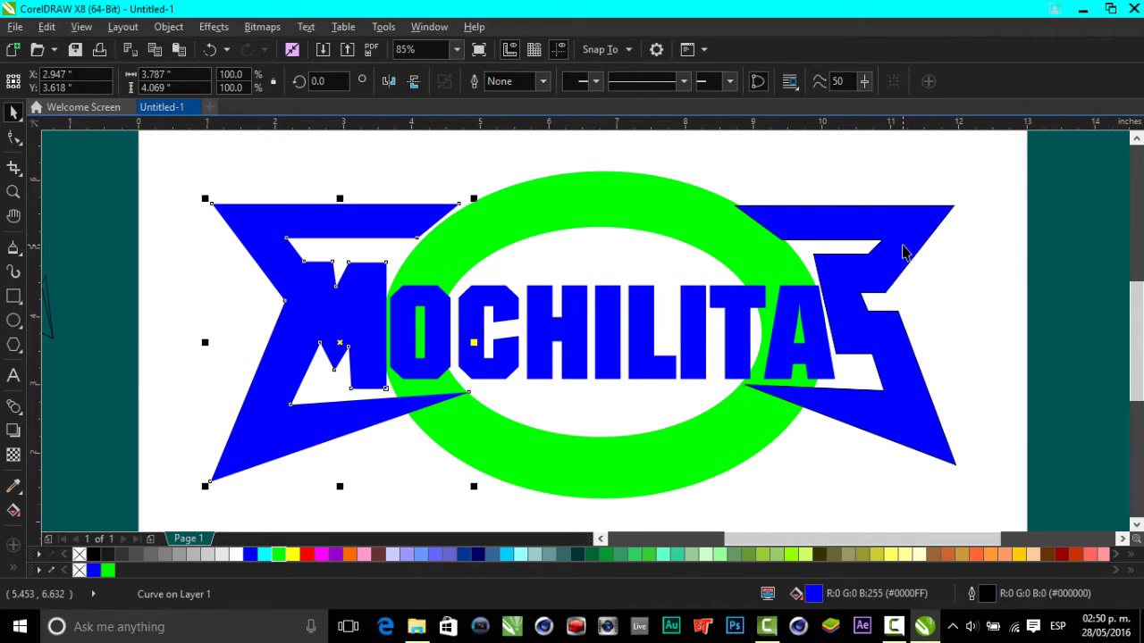
pyautogui.click(542, 82)
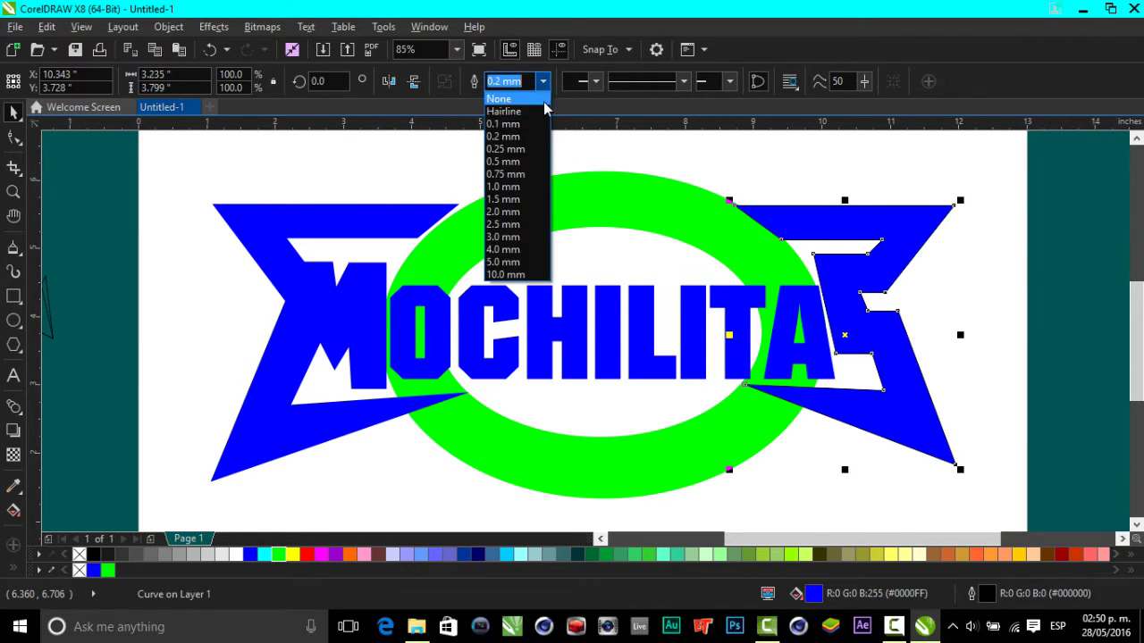
pyautogui.click(499, 98)
# Step: Inspect the blue shapes' nodes, then reselect the star shapes, text and green ring
pyautogui.press('F10')
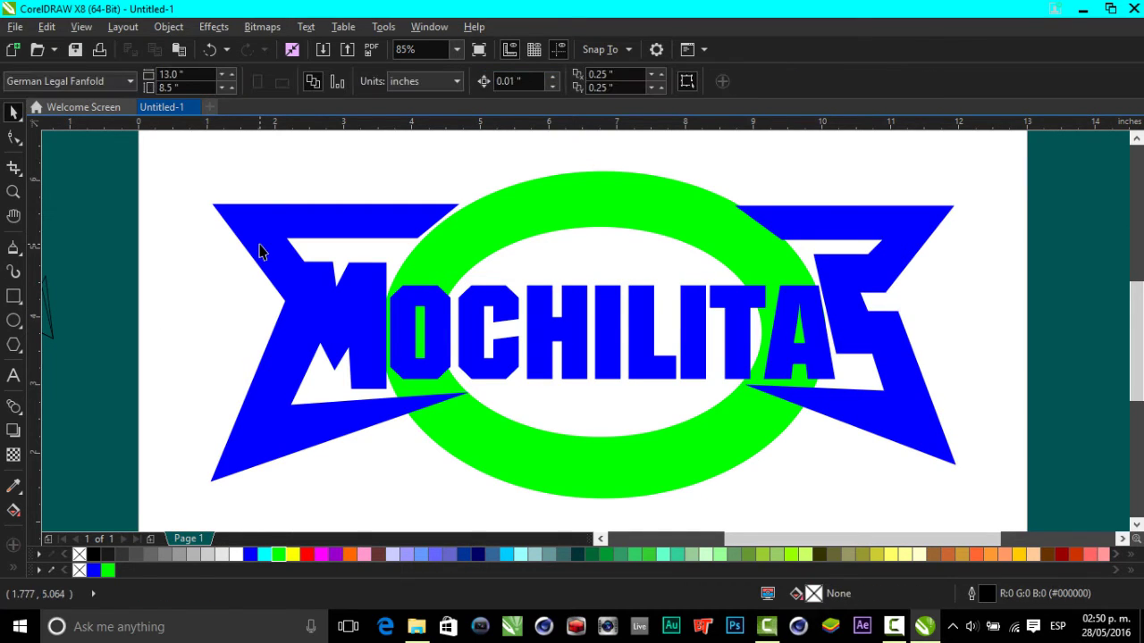
pyautogui.click(385, 380)
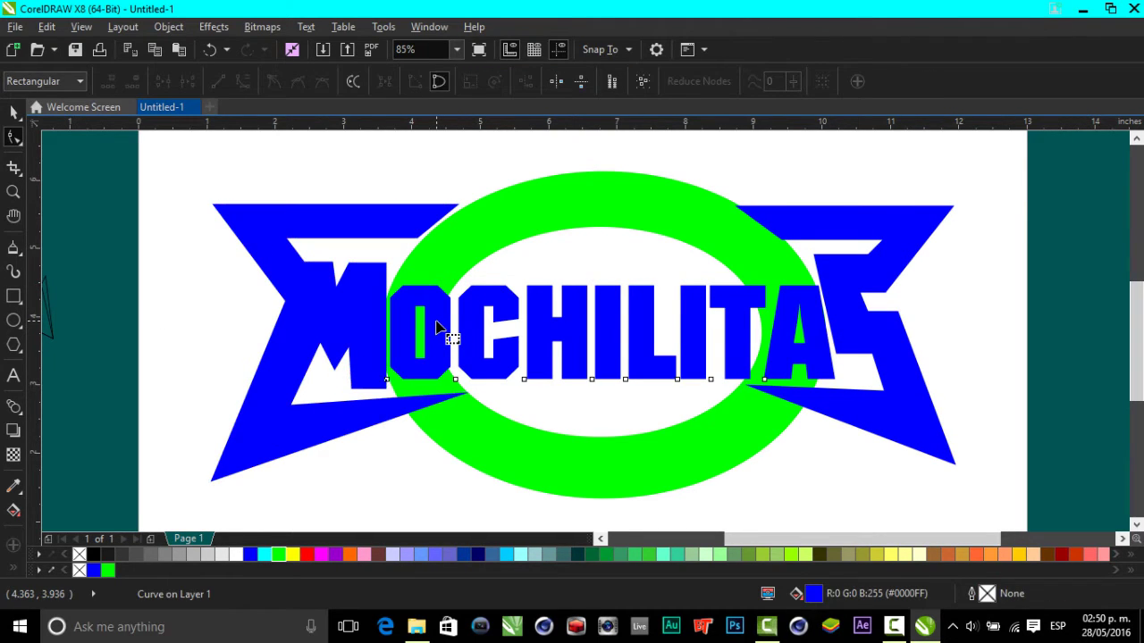
pyautogui.click(840, 387)
pyautogui.click(844, 306)
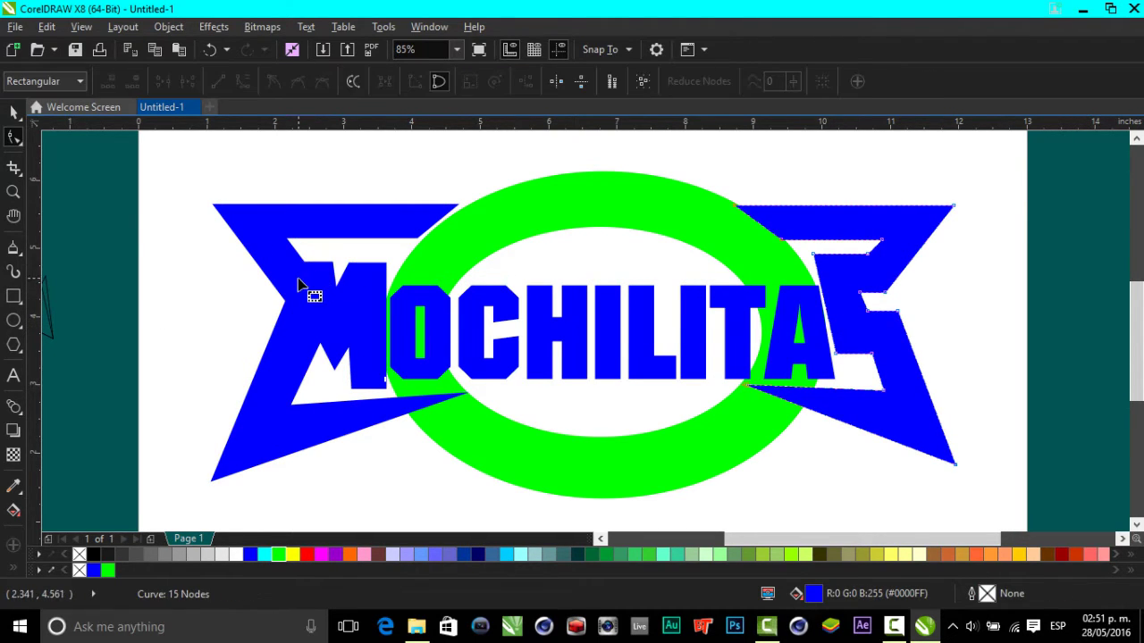
pyautogui.click(13, 111)
pyautogui.click(101, 258)
pyautogui.click(313, 304)
pyautogui.keyDown('shift'); pyautogui.click(445, 341); pyautogui.keyUp('shift')
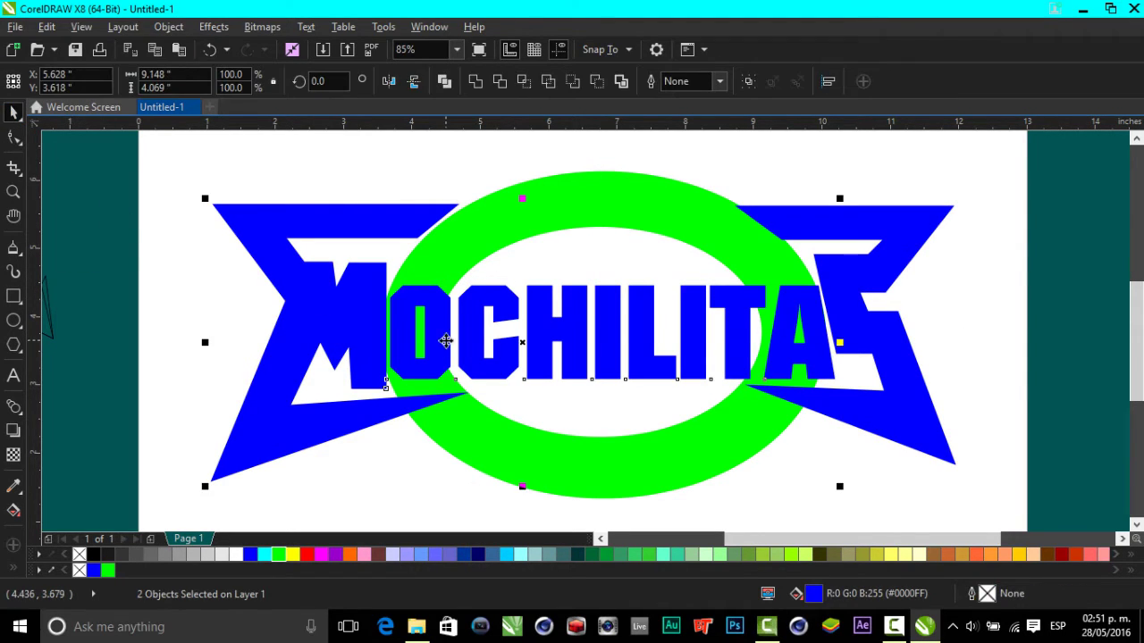
pyautogui.keyDown('shift'); pyautogui.click(851, 325); pyautogui.keyUp('shift')
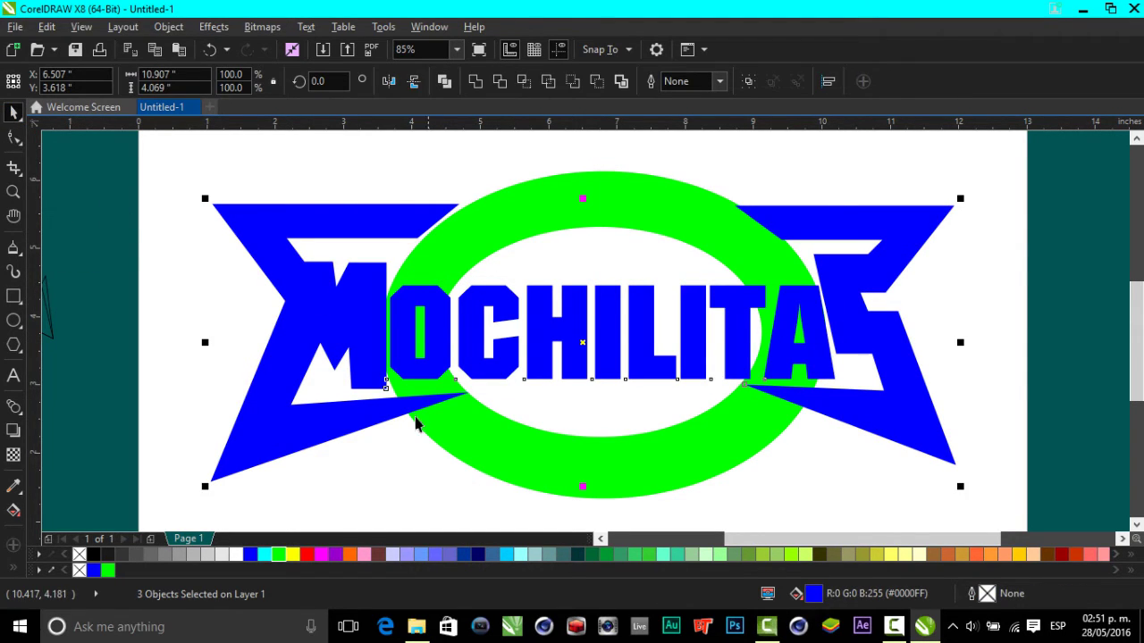
pyautogui.click(648, 186)
pyautogui.press('Escape')
pyautogui.press('F6')
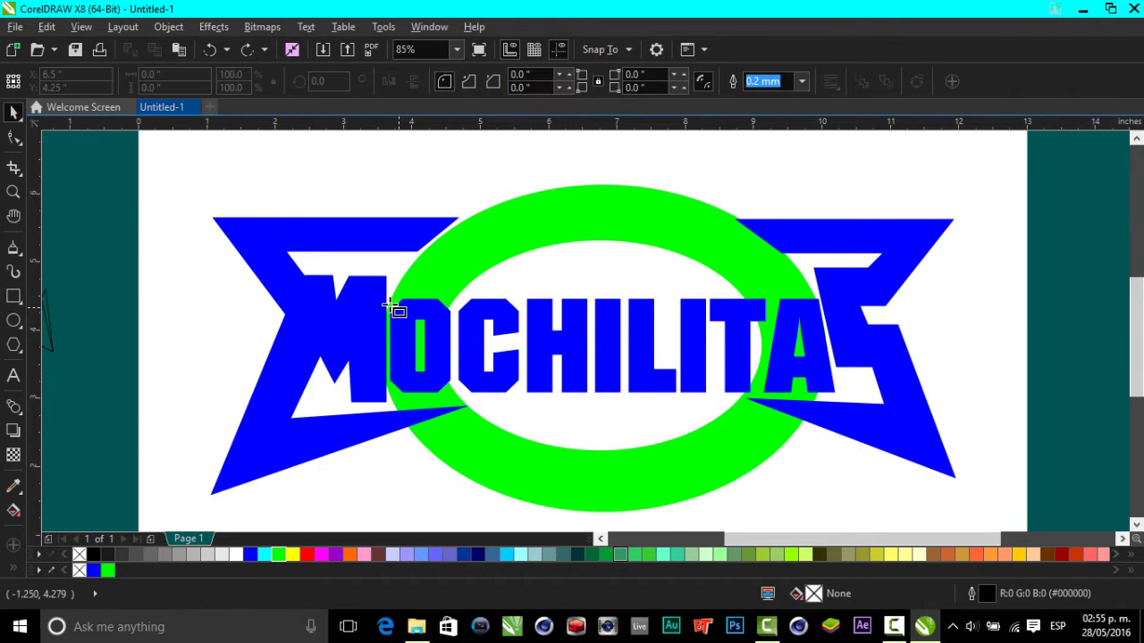
# Step: Draw a rectangle covering the MOCHILITAS lettering band, fitted to the text height
pyautogui.moveTo(382, 304)
pyautogui.mouseDown()
pyautogui.moveTo(849, 311)
pyautogui.moveTo(859, 417)
pyautogui.mouseUp()
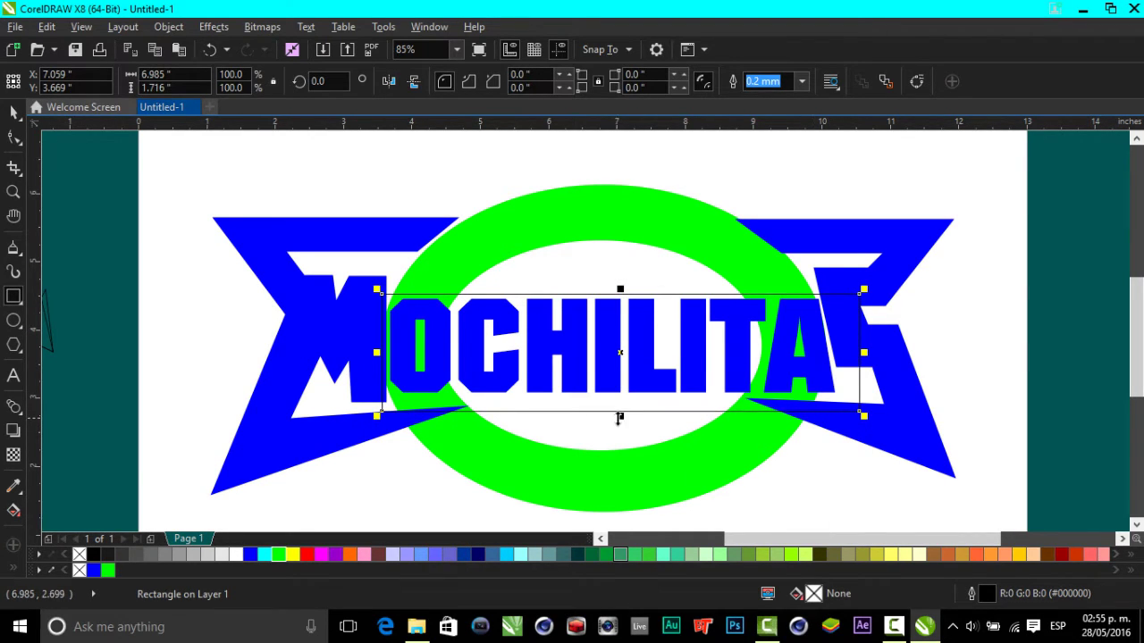
pyautogui.moveTo(620, 418); pyautogui.dragTo(615, 402)
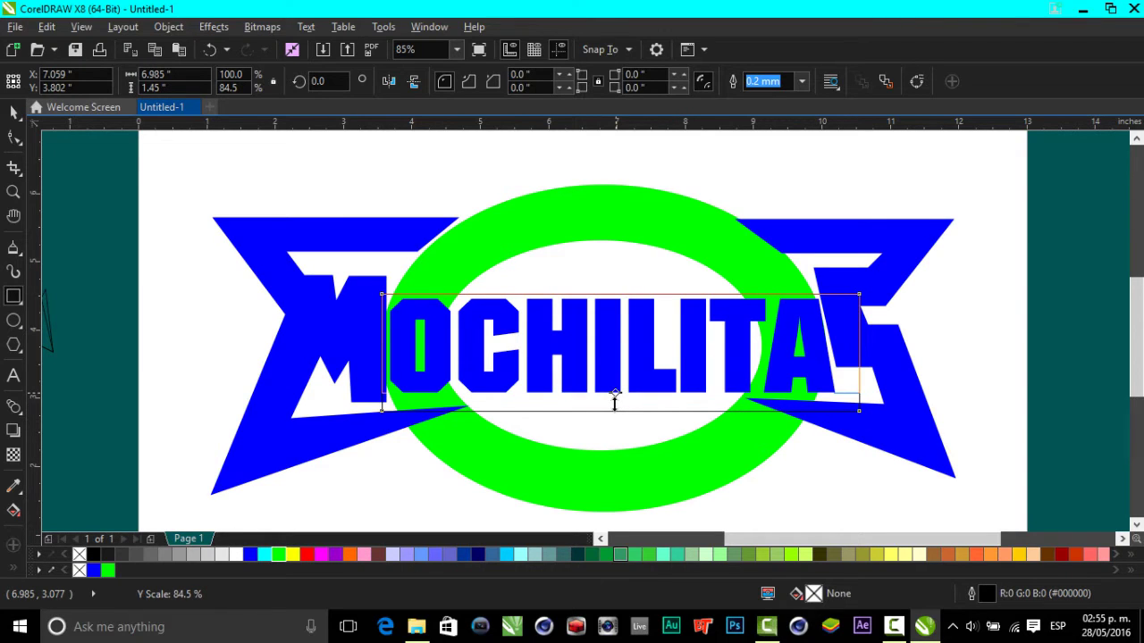
pyautogui.moveTo(615, 402); pyautogui.dragTo(616, 400)
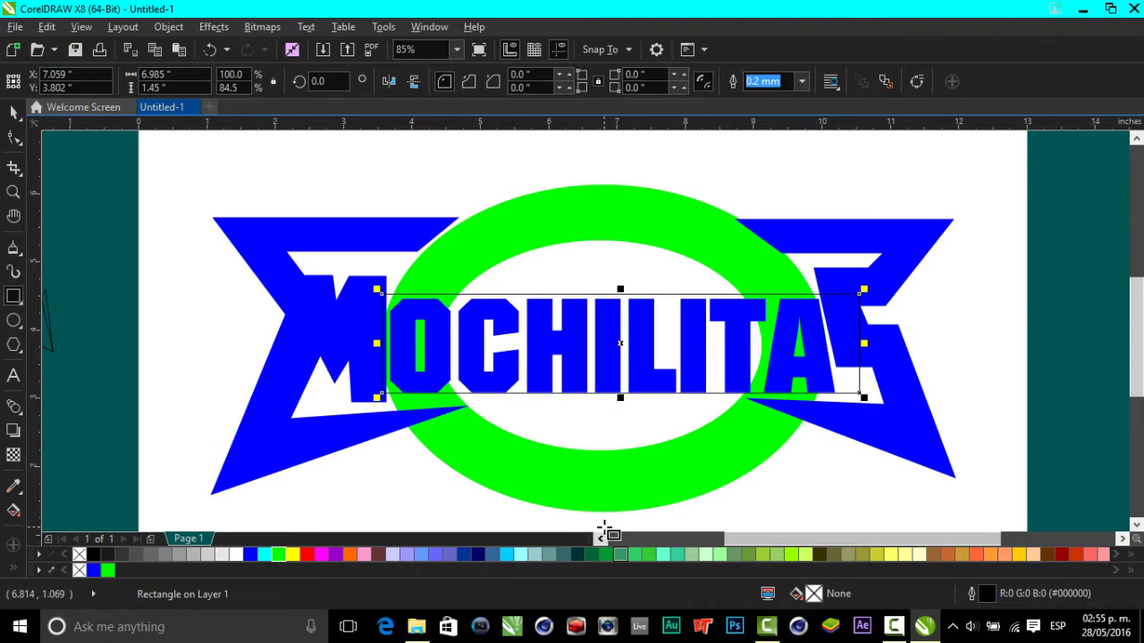
pyautogui.press('Down')
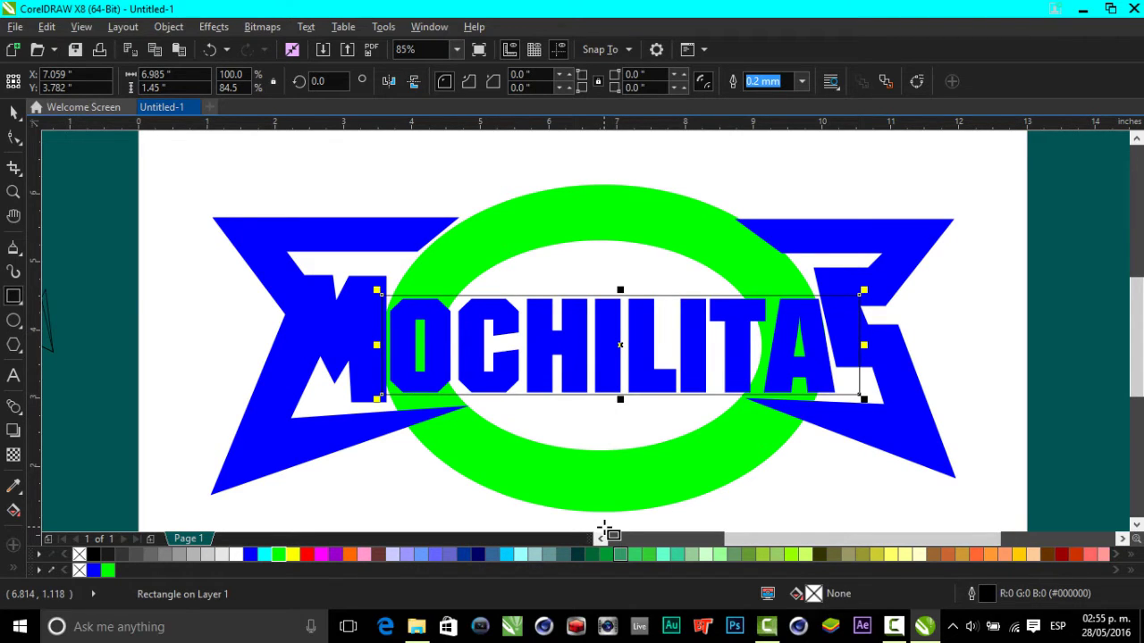
# Step: Trim the green ring with the rectangle, undoing a test move to check the cut
pyautogui.click(13, 111)
pyautogui.click(14, 111)
pyautogui.click(514, 205)
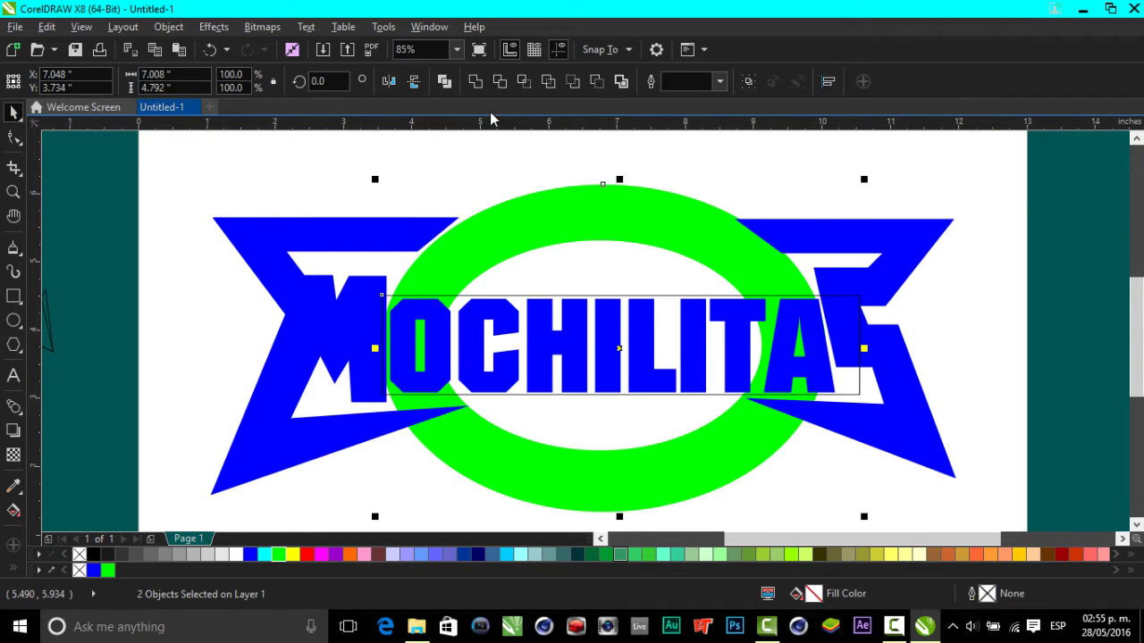
pyautogui.click(502, 81)
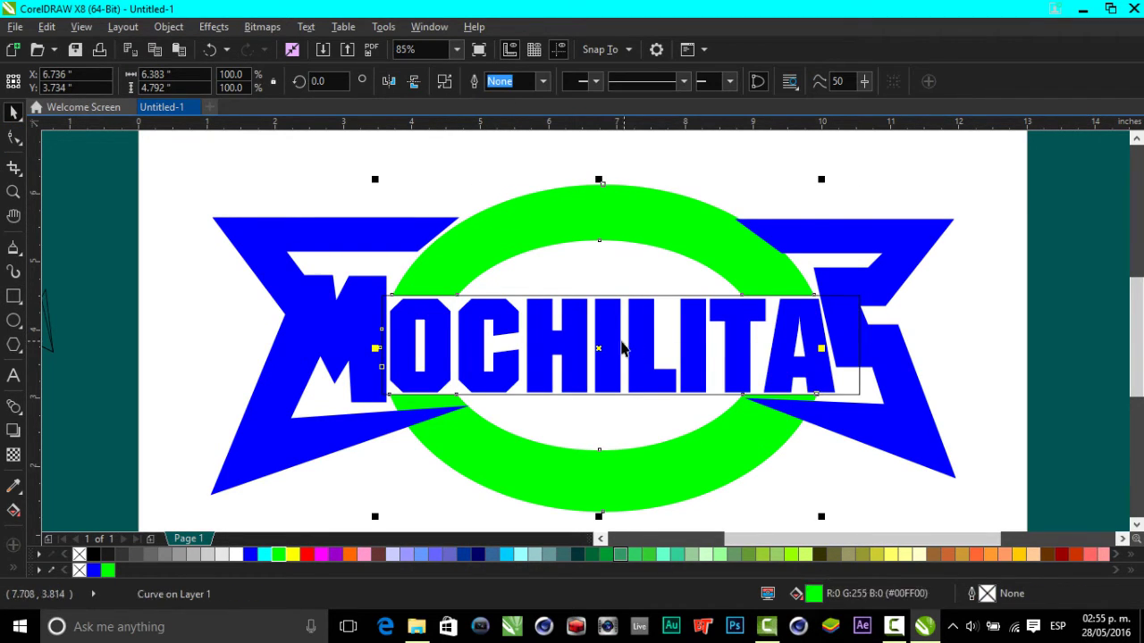
pyautogui.moveTo(600, 348); pyautogui.dragTo(873, 341)
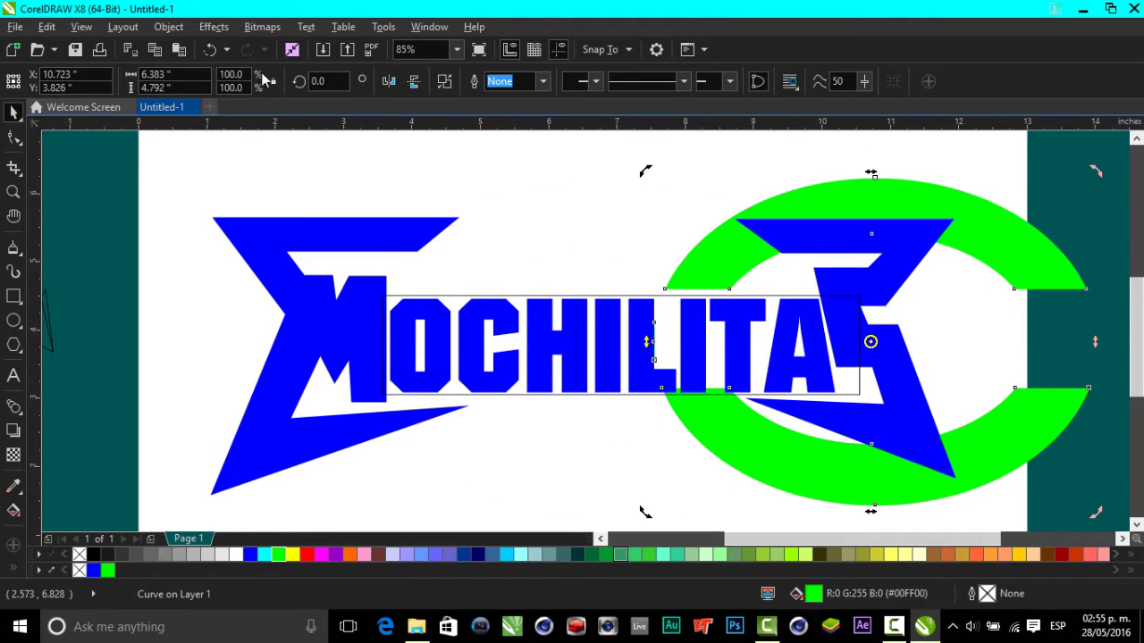
pyautogui.click(211, 51)
# Step: Move the cutting rectangle off the lettering and delete it
pyautogui.click(401, 471)
pyautogui.click(566, 357)
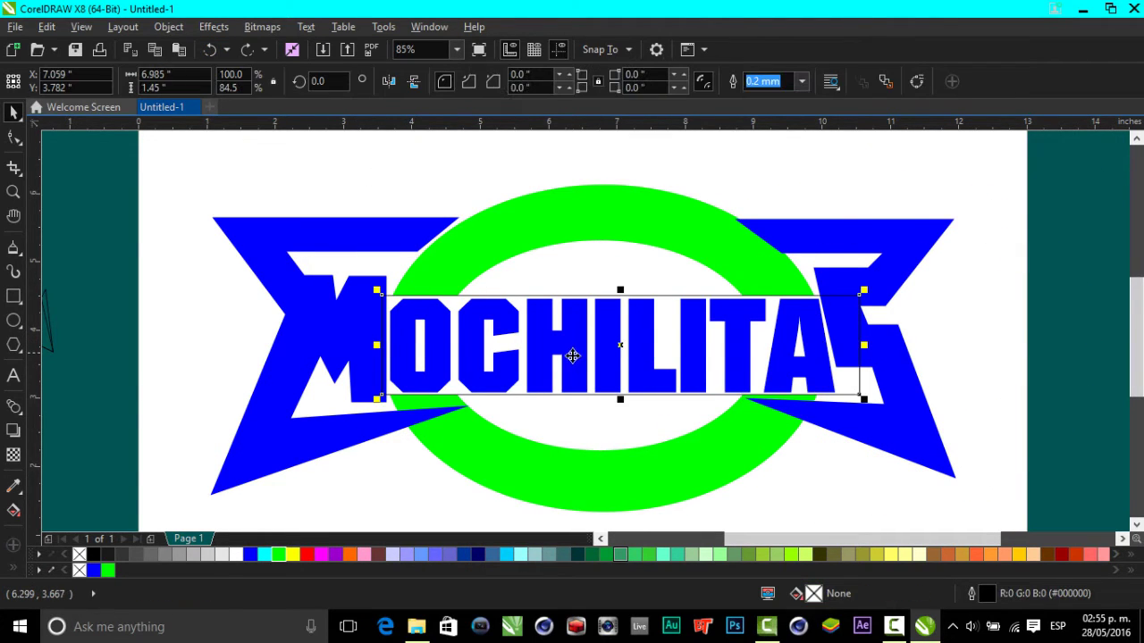
pyautogui.moveTo(624, 355); pyautogui.dragTo(748, 471)
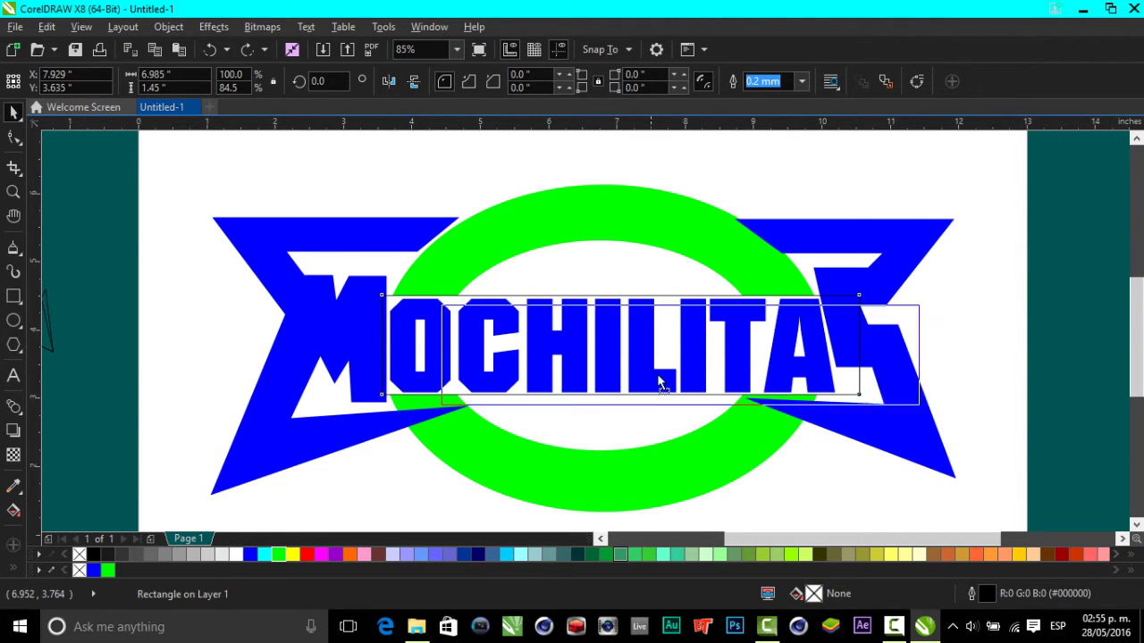
pyautogui.rightClick(809, 480)
pyautogui.click(860, 204)
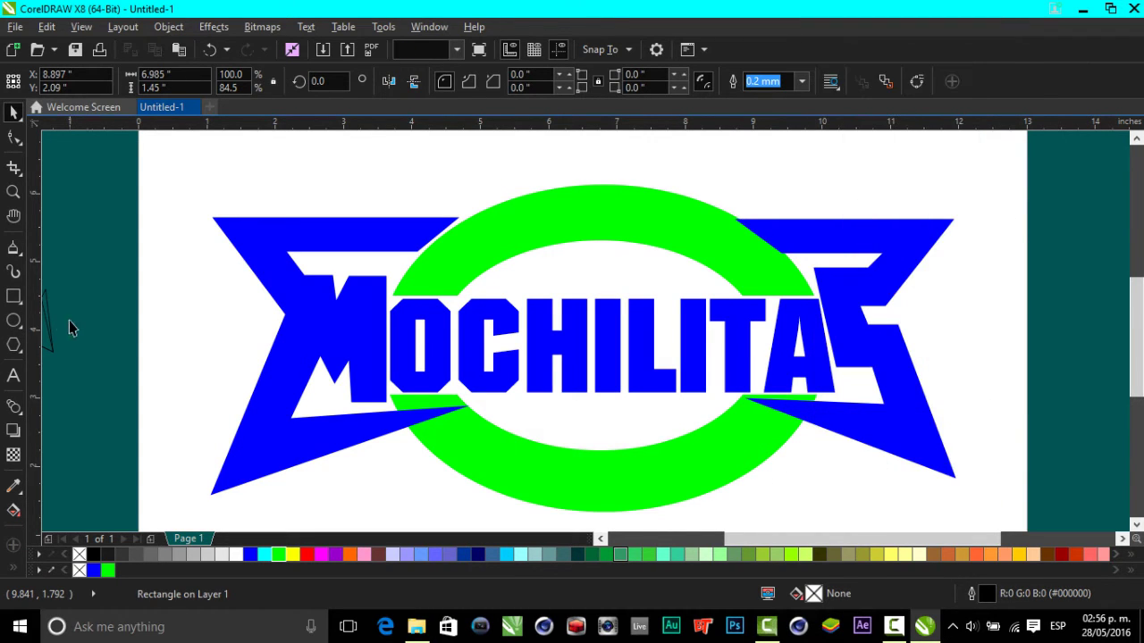
pyautogui.click(847, 245)
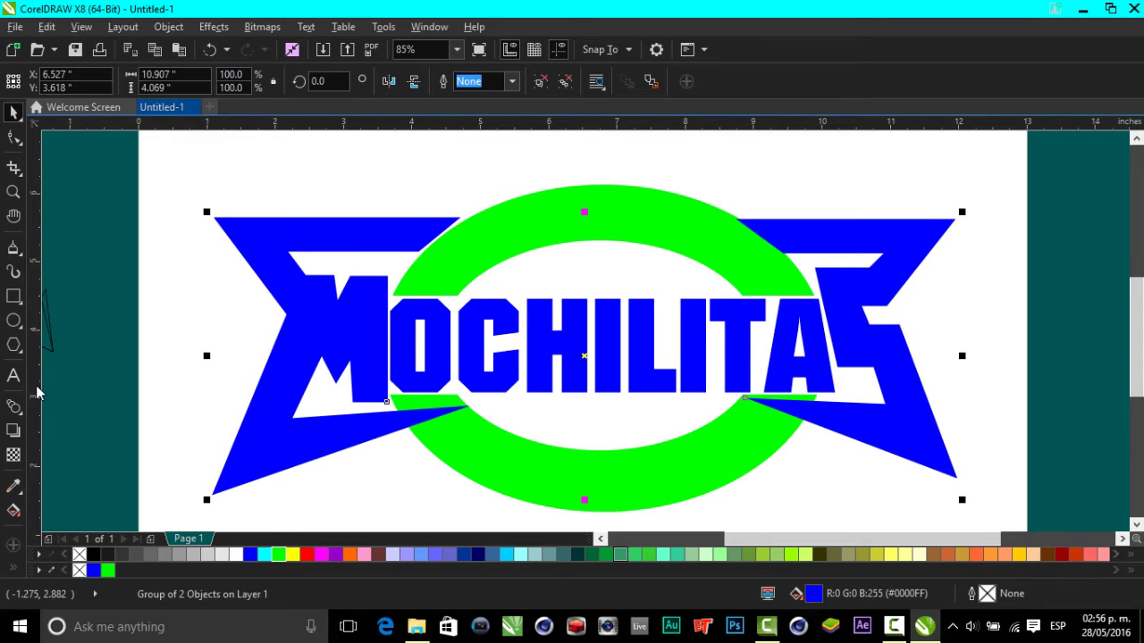
# Step: Nudge the blue logo group right and slightly shrink and shift the green ring
pyautogui.press('Right')
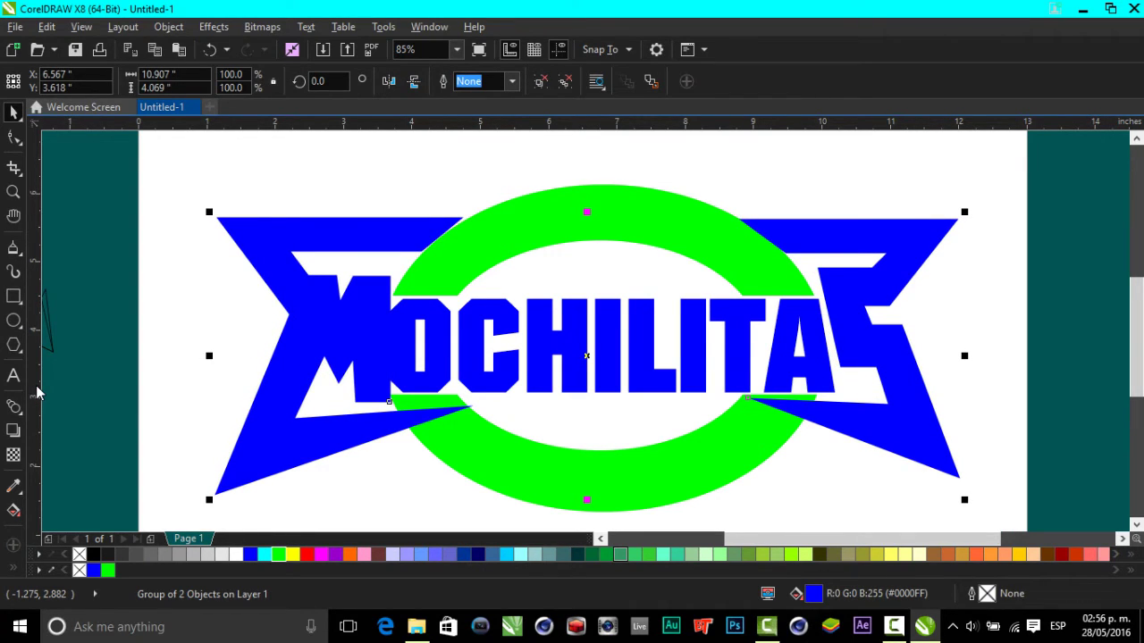
pyautogui.click(621, 233)
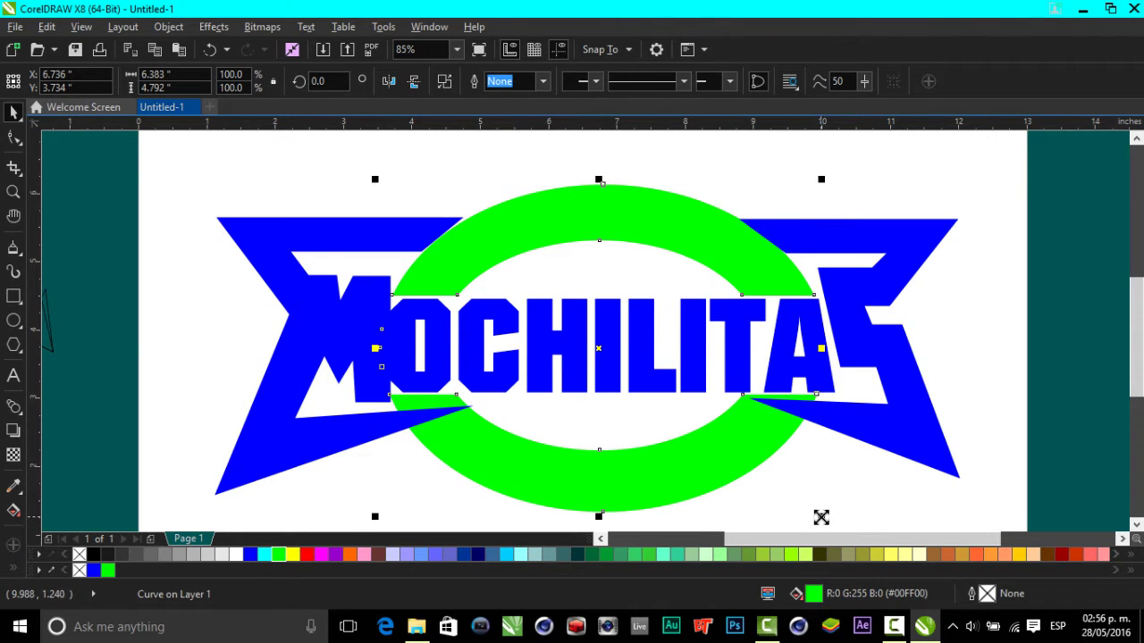
pyautogui.moveTo(821, 519); pyautogui.dragTo(811, 517)
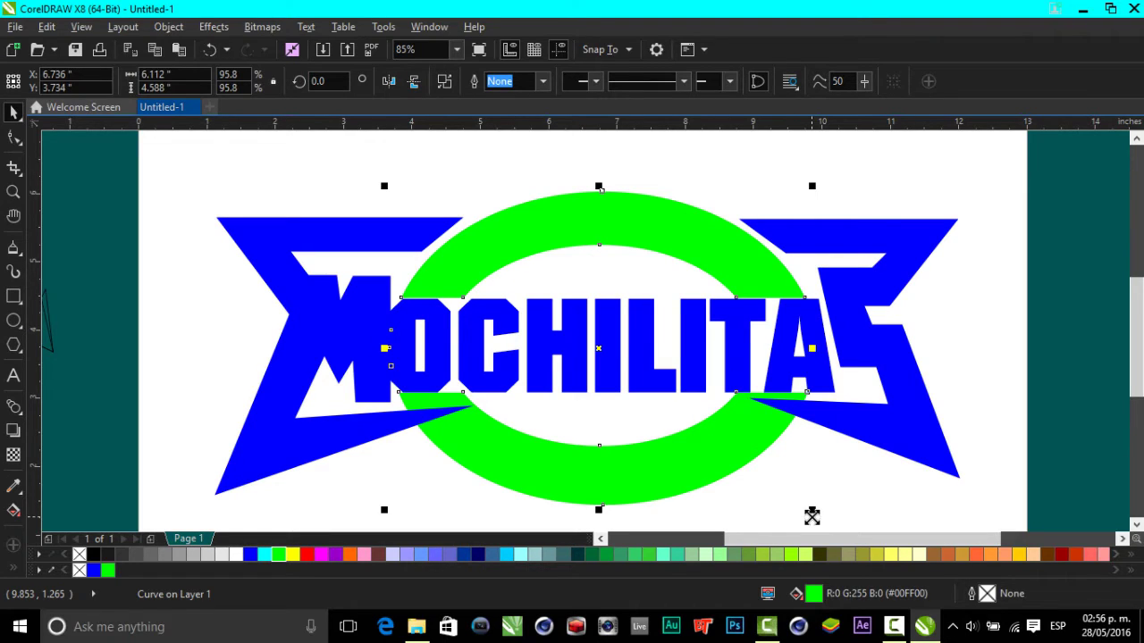
pyautogui.moveTo(812, 516); pyautogui.dragTo(812, 517)
pyautogui.click(178, 244)
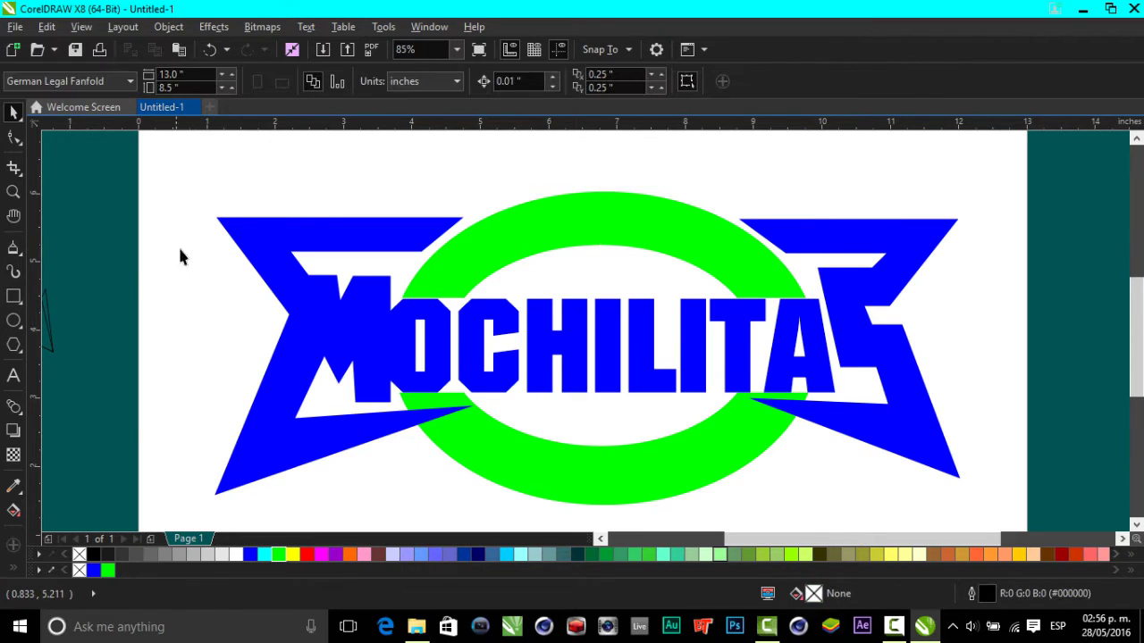
# Step: Ungroup the blue logo group and nudge the left star/M piece left to about x 2.9 inches
pyautogui.click(320, 341)
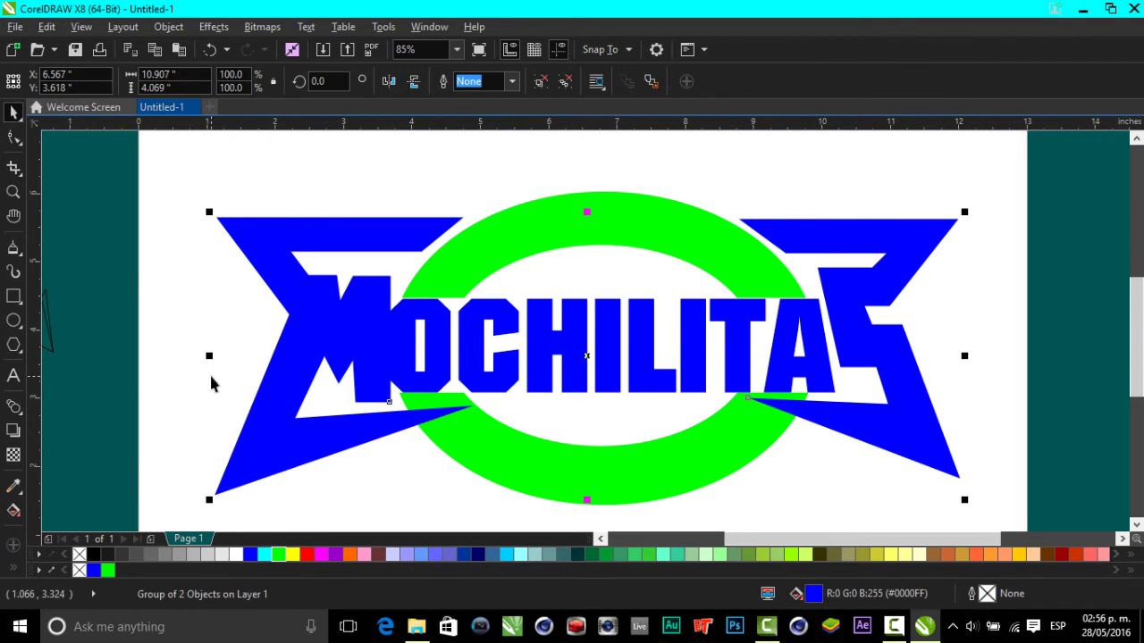
pyautogui.rightClick(322, 325)
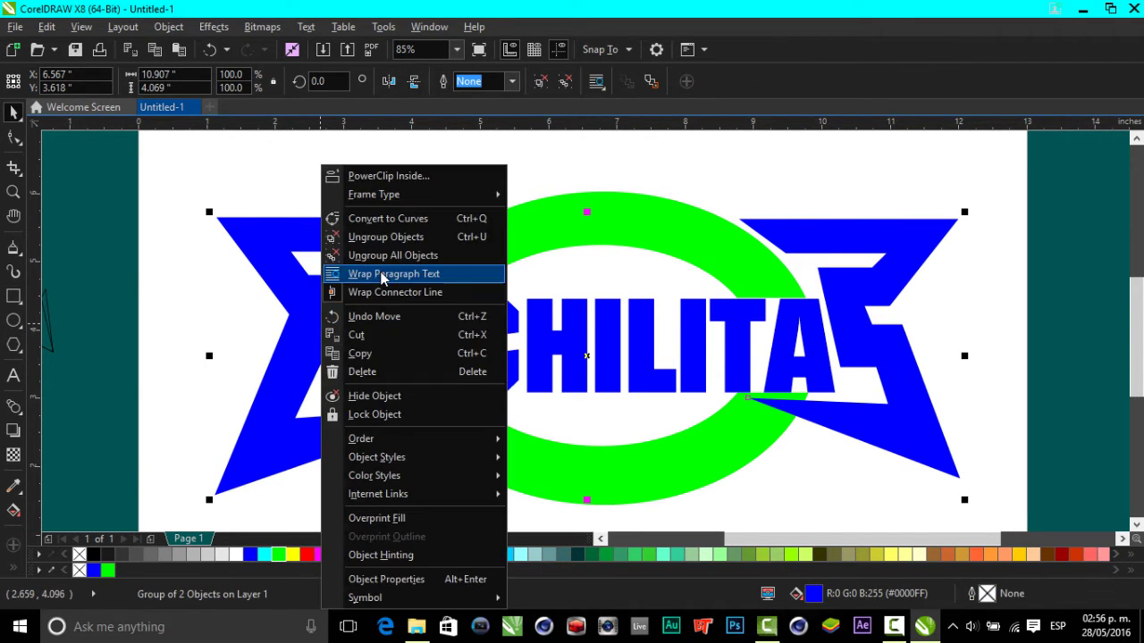
pyautogui.click(394, 238)
pyautogui.click(241, 342)
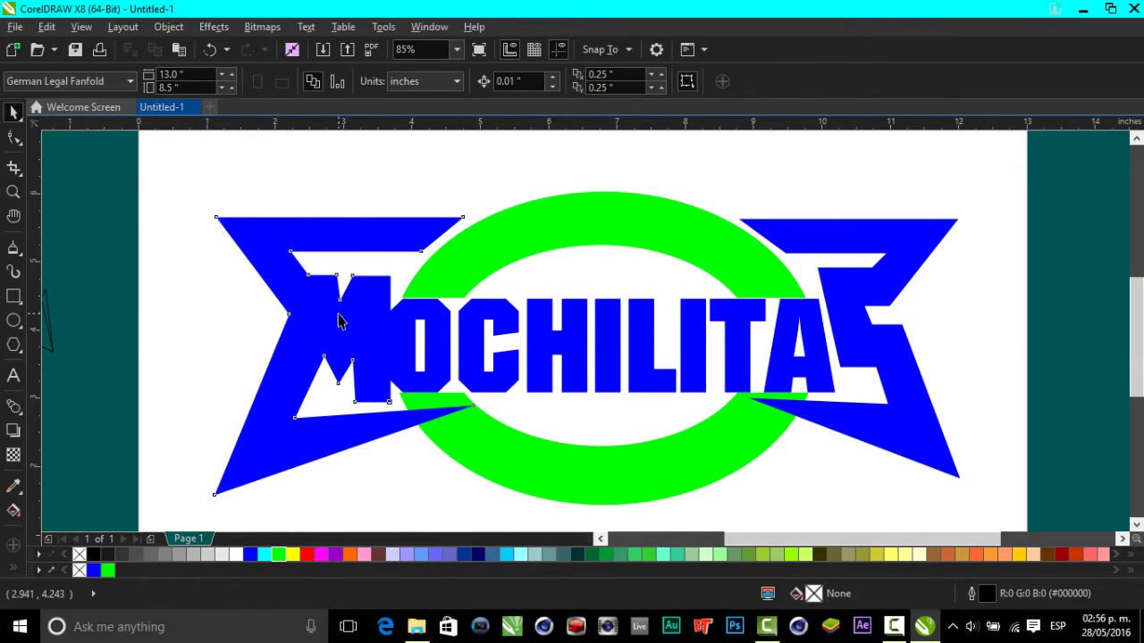
pyautogui.click(339, 319)
pyautogui.press('Left')
pyautogui.press('Left')
pyautogui.press('Left')
pyautogui.press('Left')
pyautogui.press('Left')
pyautogui.press('Left')
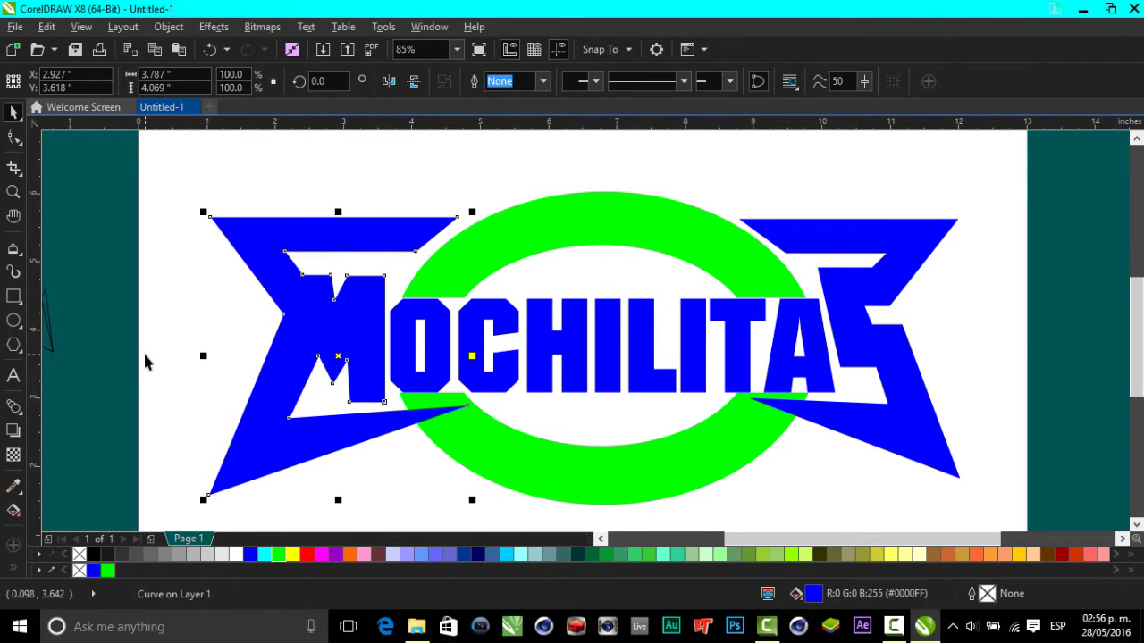
pyautogui.press('Left')
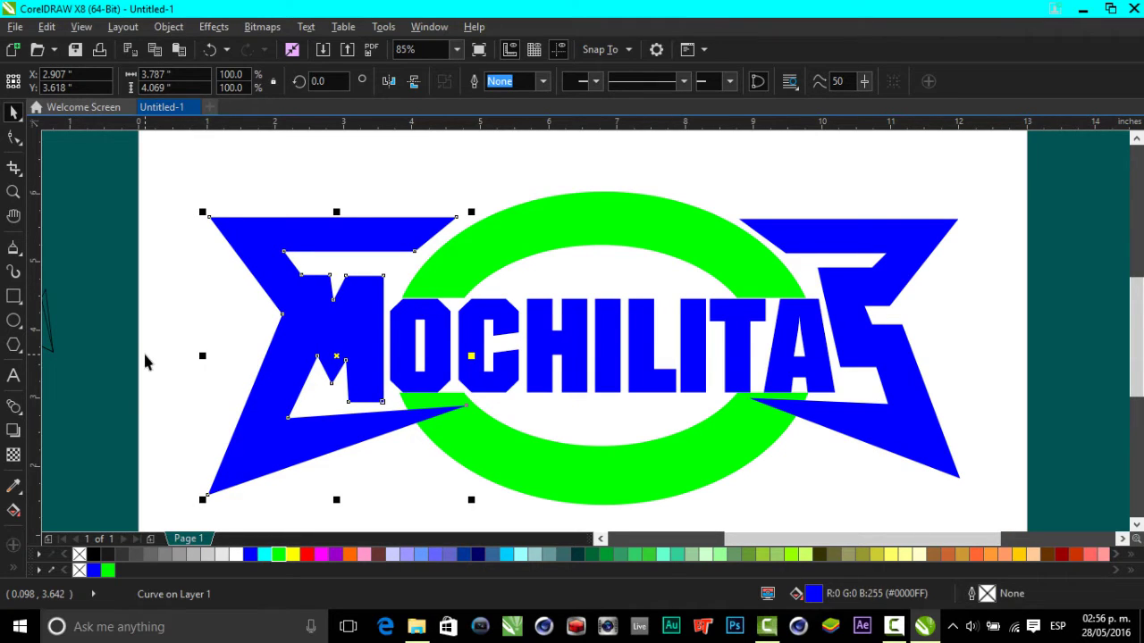
pyautogui.click(115, 339)
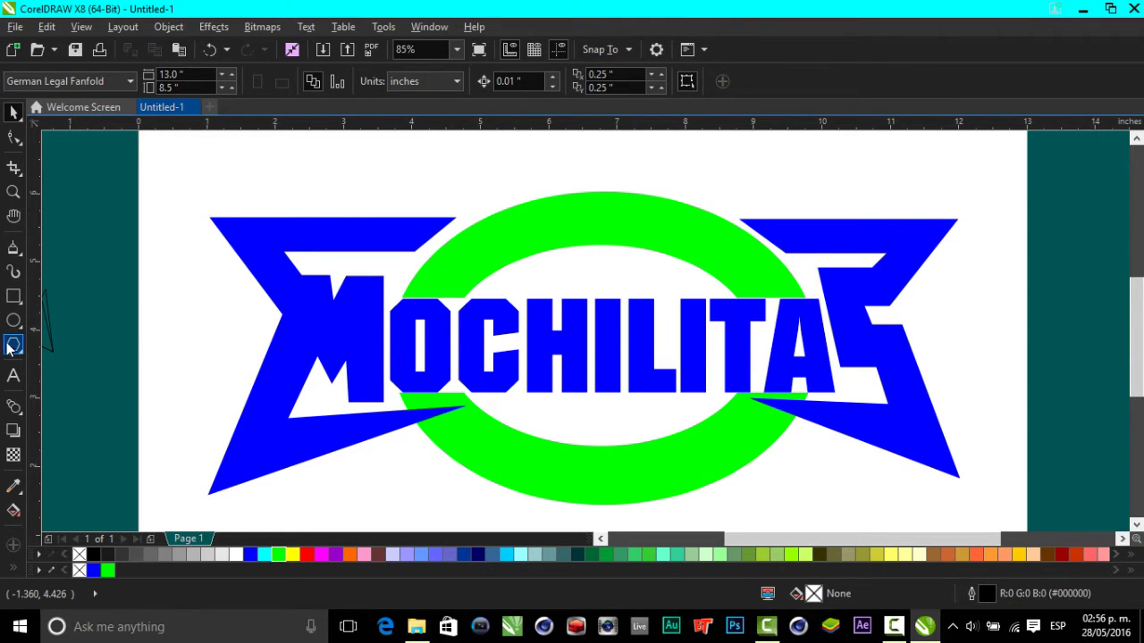
# Step: Type the word PRODUCCIONES as a new text line above the green ring
pyautogui.click(14, 375)
pyautogui.click(466, 241)
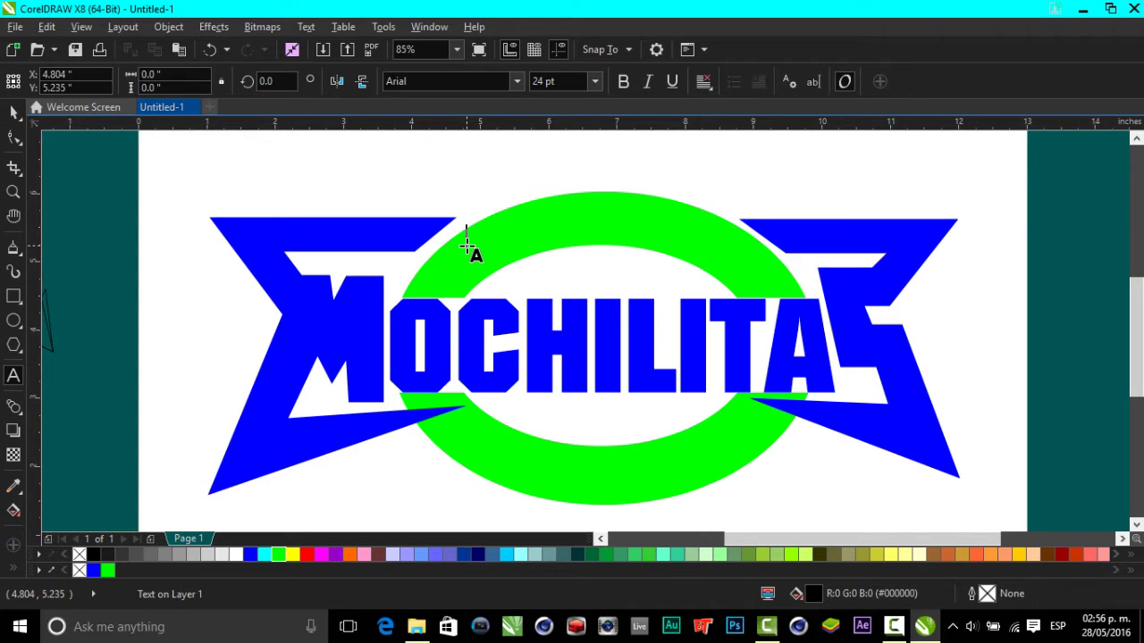
pyautogui.write('PRODUCCIONES')
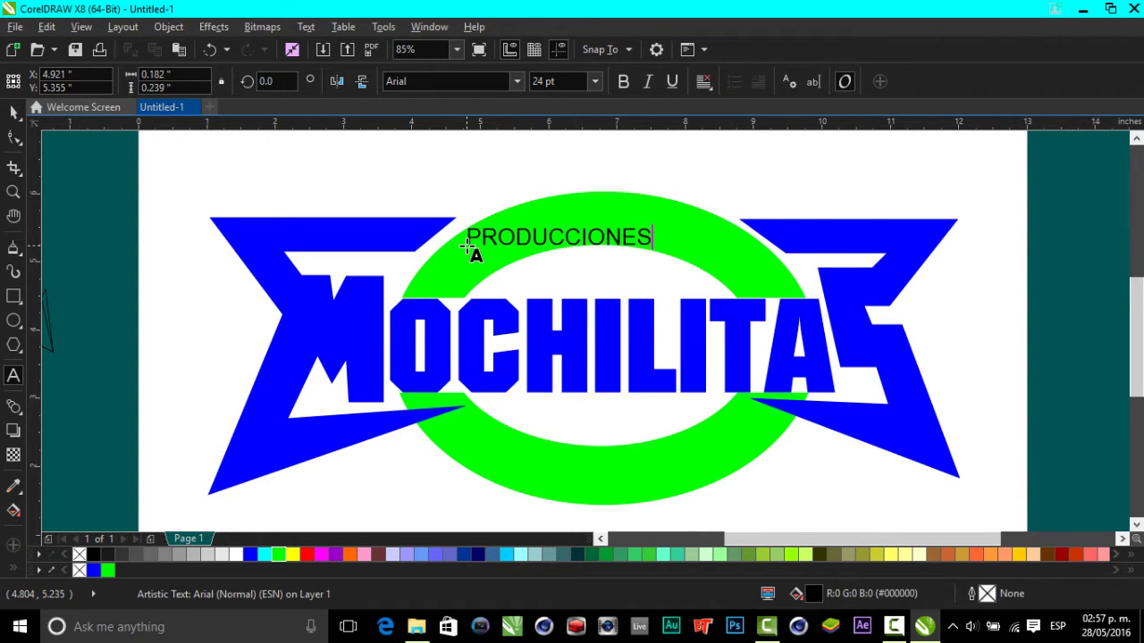
# Step: Set PRODUCCIONES to the Autumn font, enlarge it to about 39 pt, and centre it over the ring
pyautogui.click(14, 112)
pyautogui.click(446, 81)
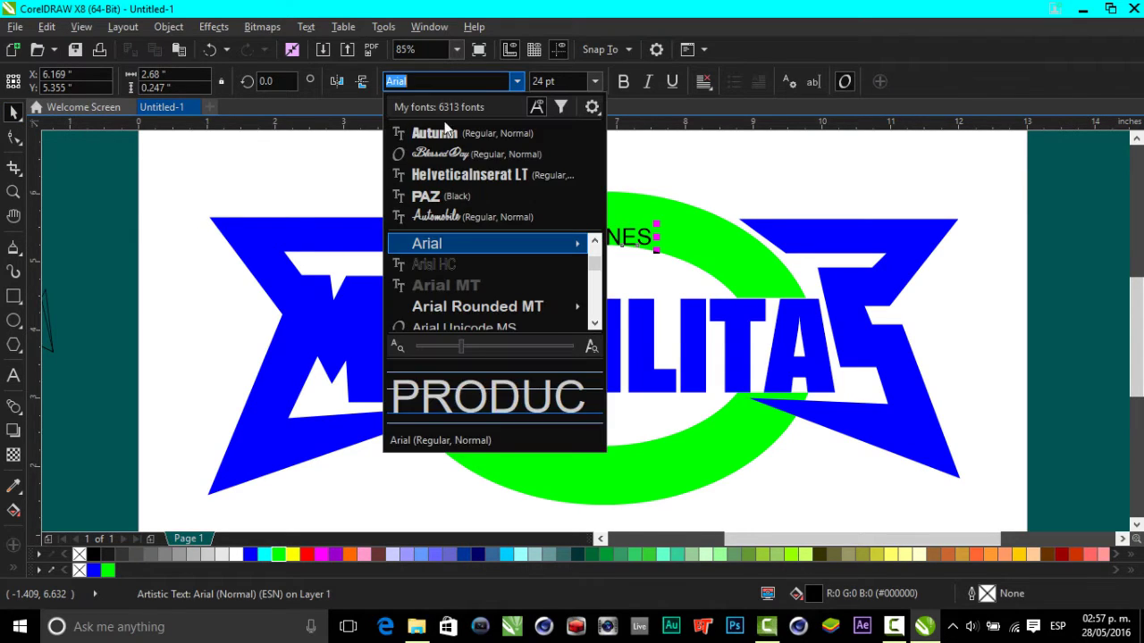
pyautogui.click(438, 133)
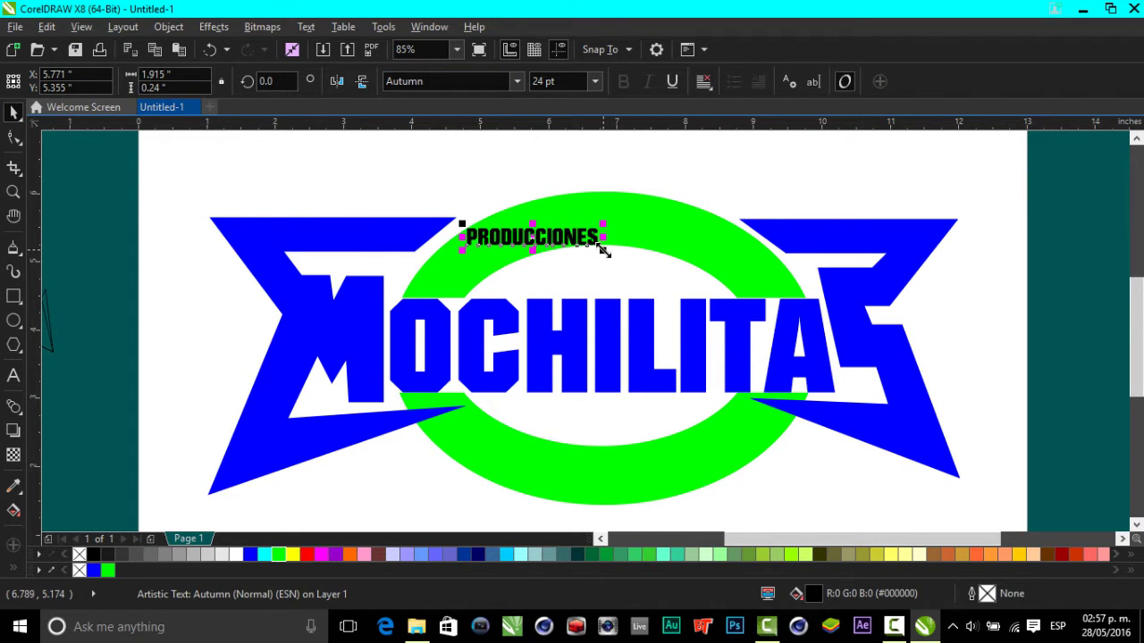
pyautogui.moveTo(604, 251); pyautogui.dragTo(618, 253)
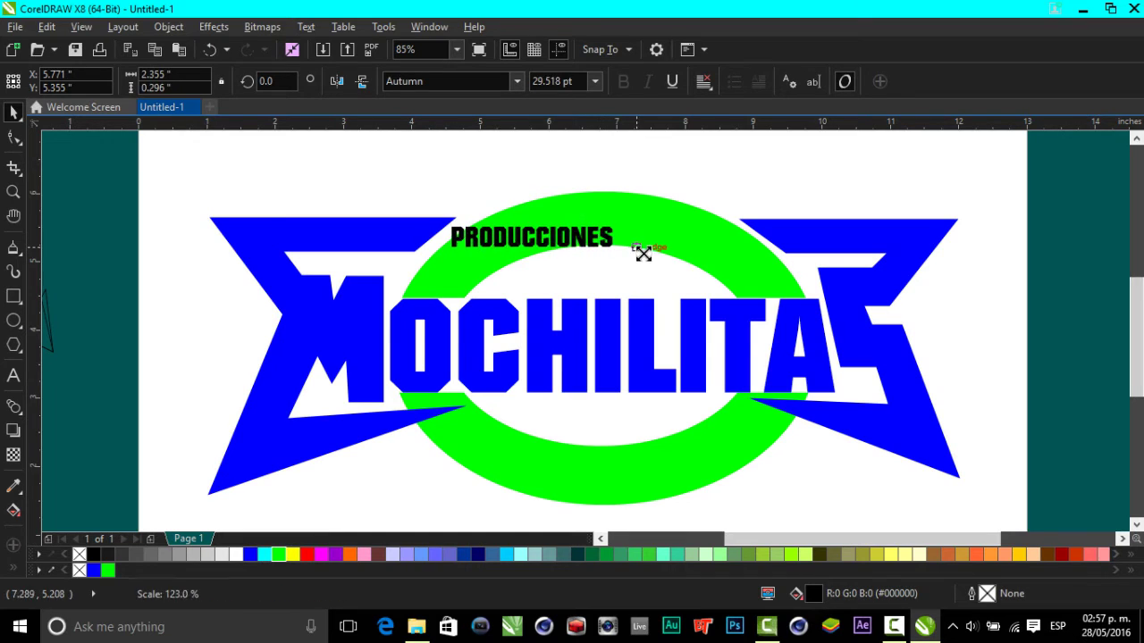
pyautogui.moveTo(551, 234); pyautogui.dragTo(677, 238)
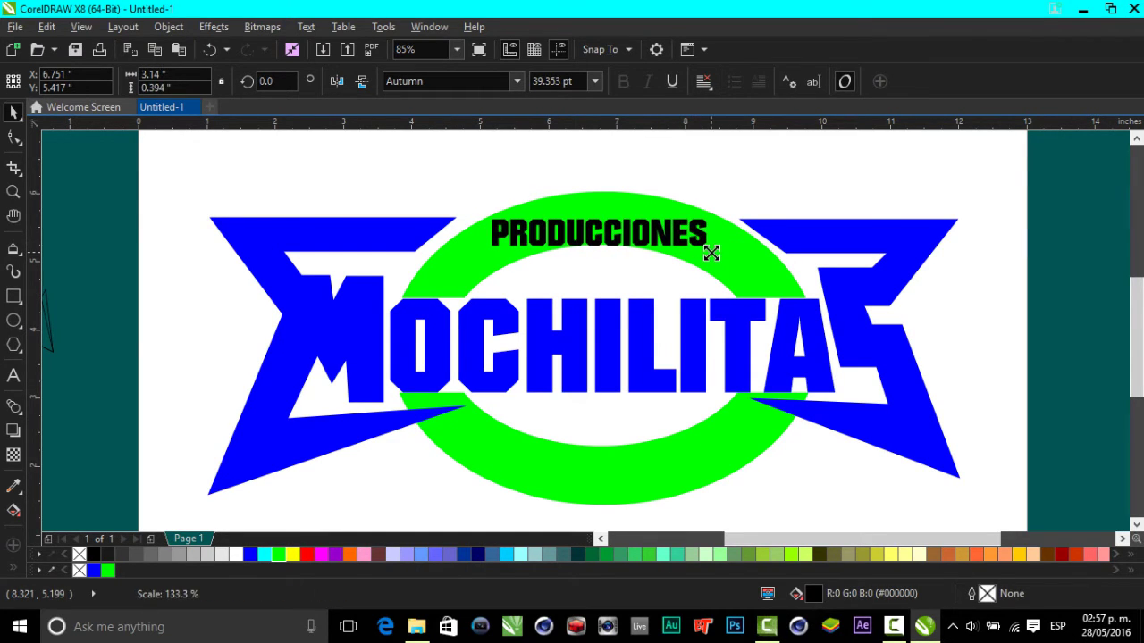
pyautogui.moveTo(685, 248); pyautogui.dragTo(712, 249)
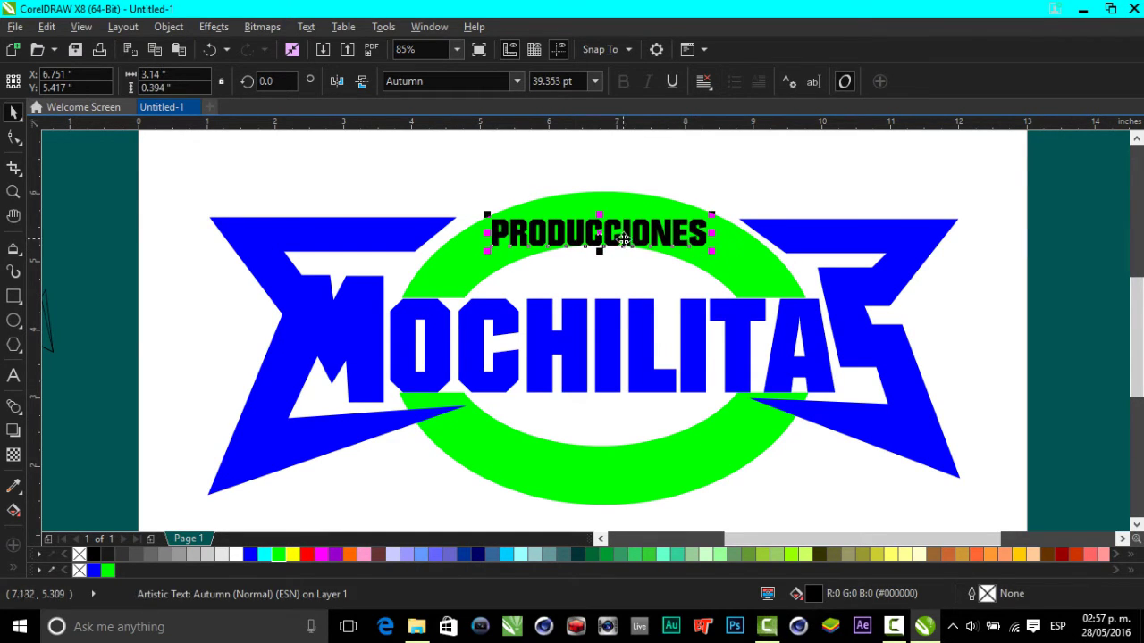
pyautogui.click(13, 406)
# Step: Arch PRODUCCIONES with a Single Arc envelope, then enlarge it and nudge it into place
pyautogui.click(76, 462)
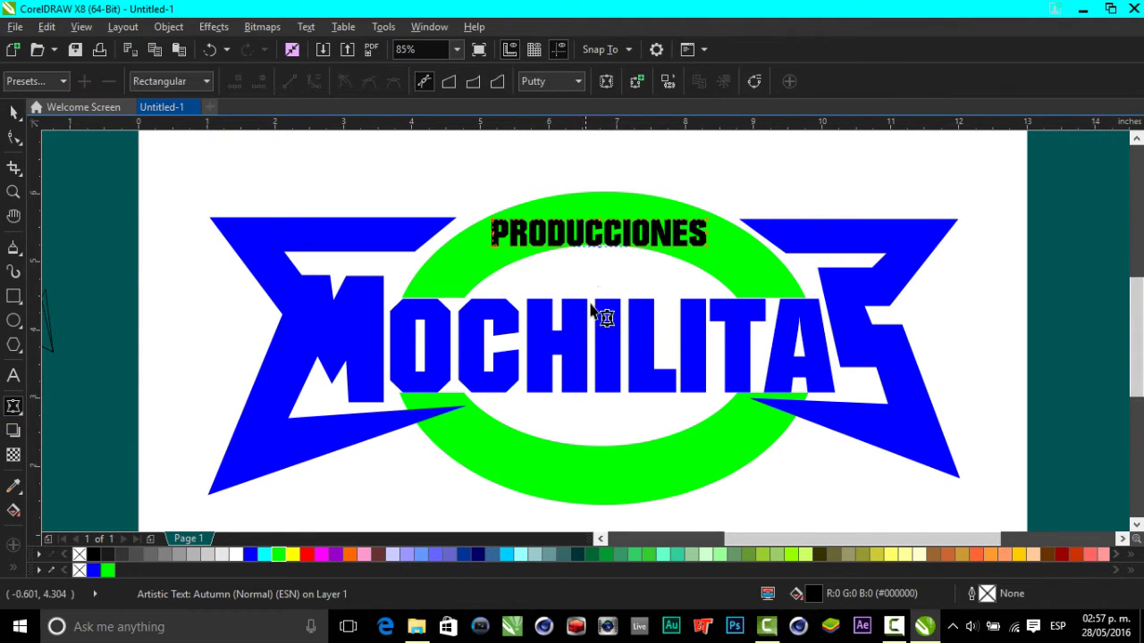
pyautogui.click(472, 82)
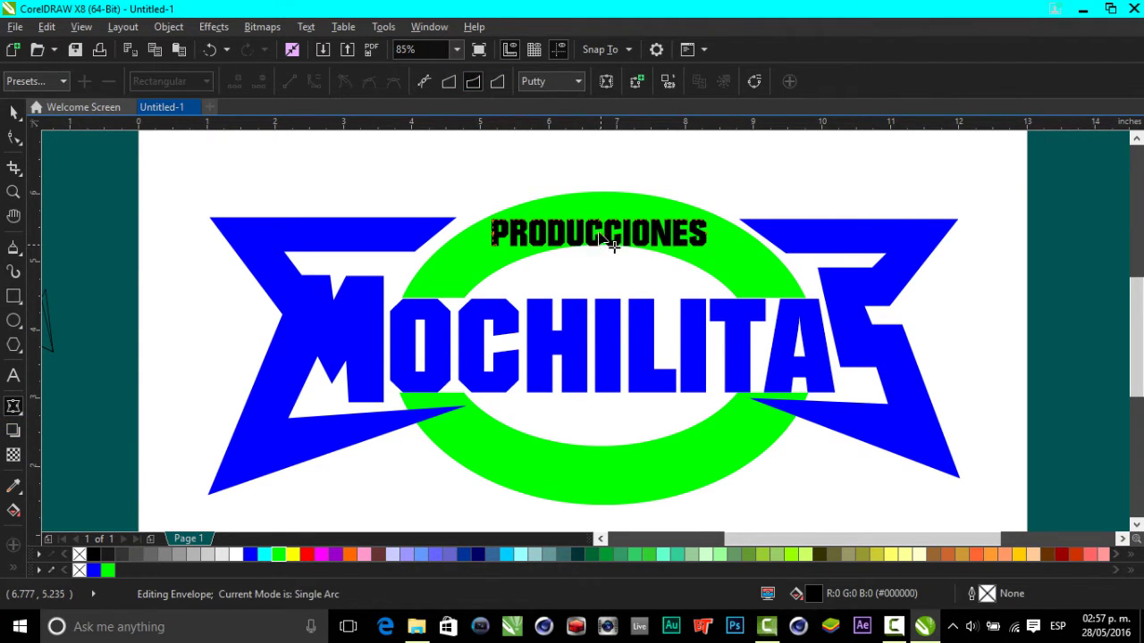
pyautogui.moveTo(599, 220); pyautogui.dragTo(599, 198)
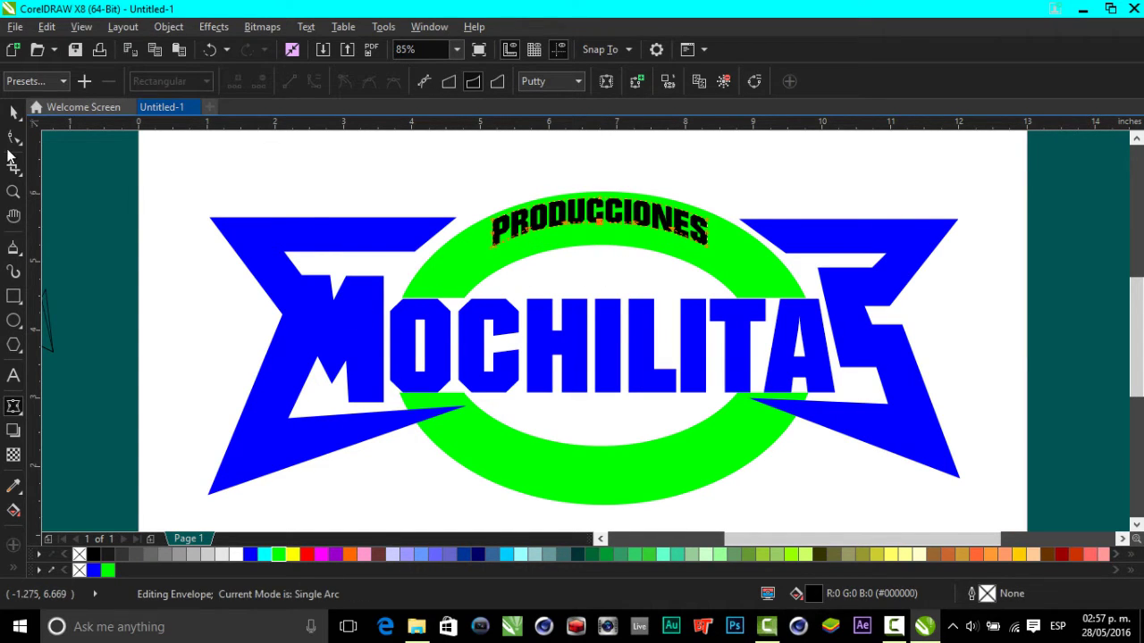
pyautogui.moveTo(637, 227); pyautogui.dragTo(640, 230)
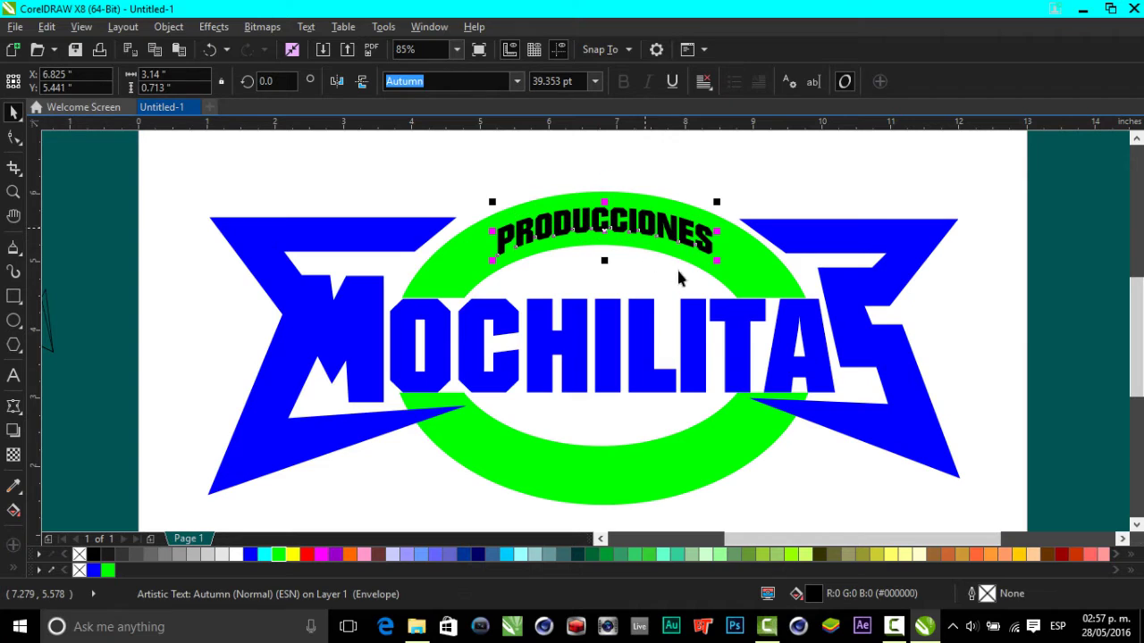
pyautogui.moveTo(717, 263); pyautogui.dragTo(738, 266)
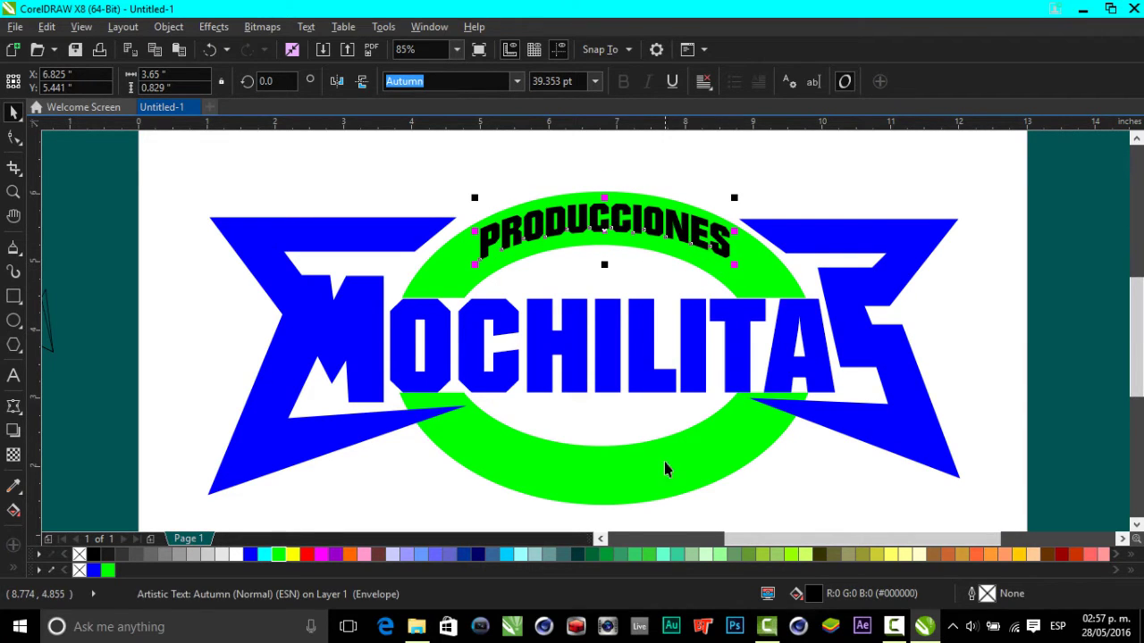
pyautogui.press('Down')
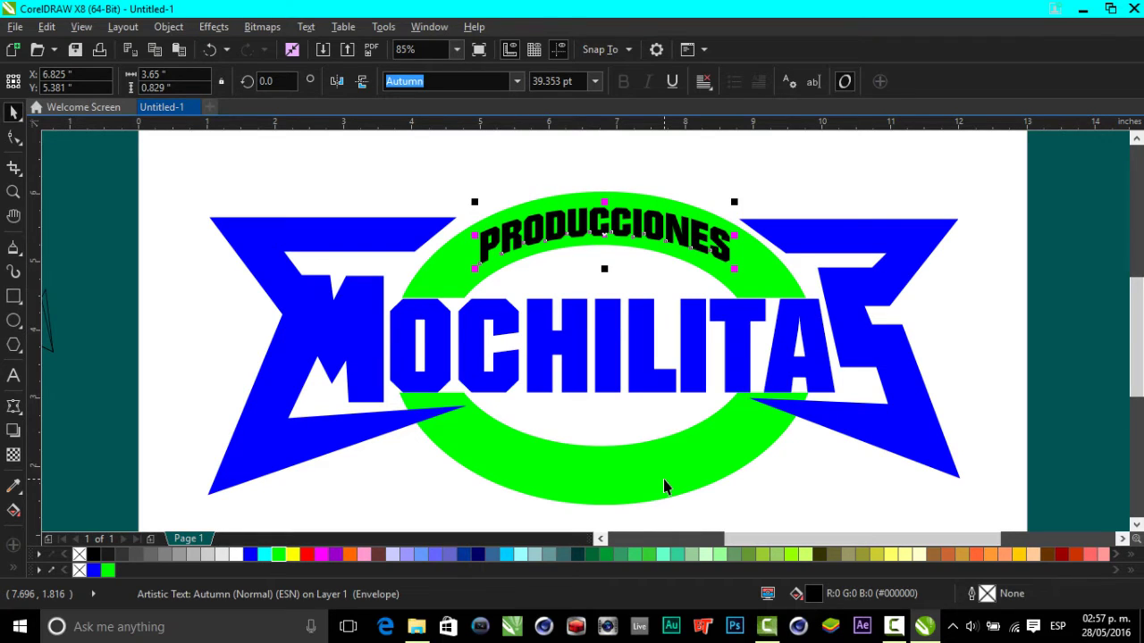
# Step: Trim the arched text out of the green ring, delete the leftover text, and select the whole logo
pyautogui.click(308, 177)
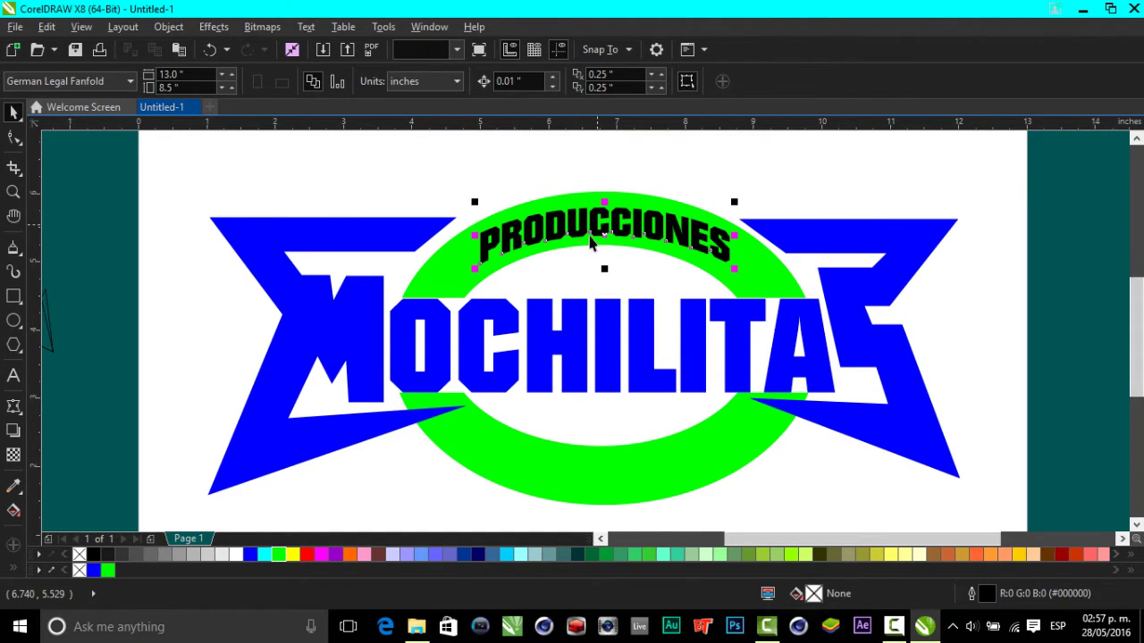
pyautogui.click(595, 240)
pyautogui.keyDown('shift'); pyautogui.click(601, 494); pyautogui.keyUp('shift')
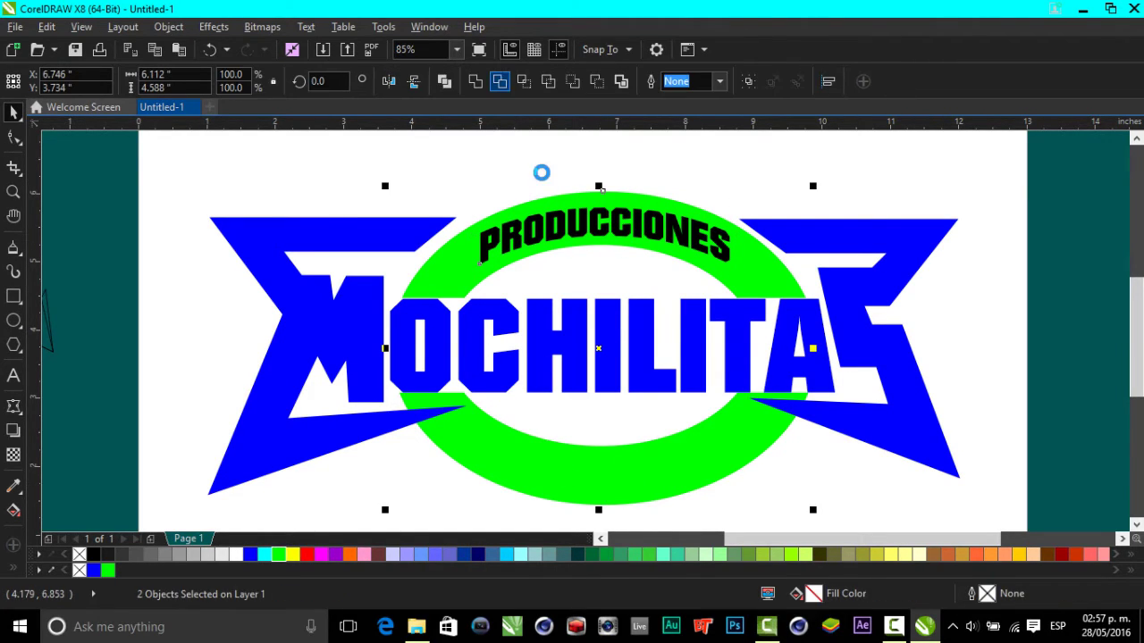
pyautogui.click(579, 230)
pyautogui.click(599, 231)
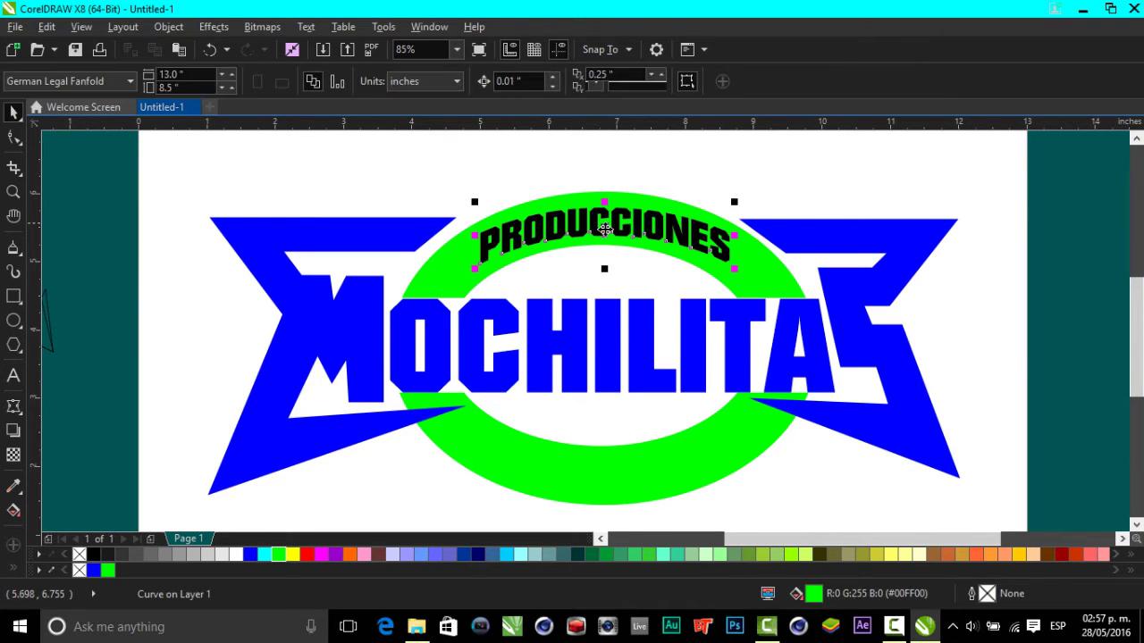
pyautogui.moveTo(708, 231); pyautogui.dragTo(988, 191)
pyautogui.rightClick(894, 177)
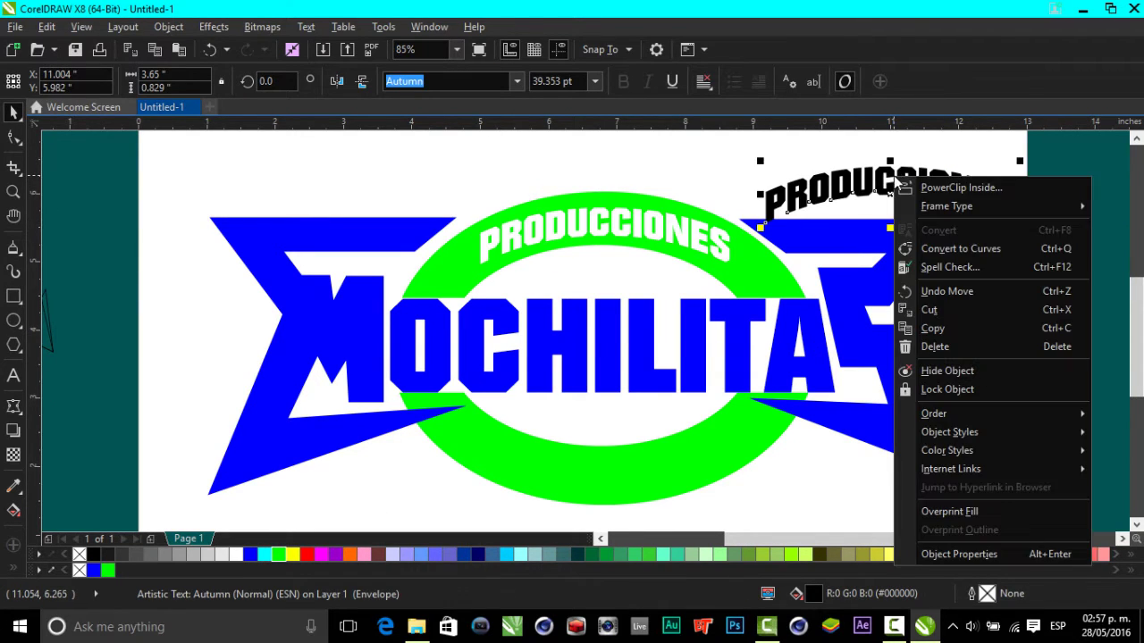
pyautogui.click(935, 347)
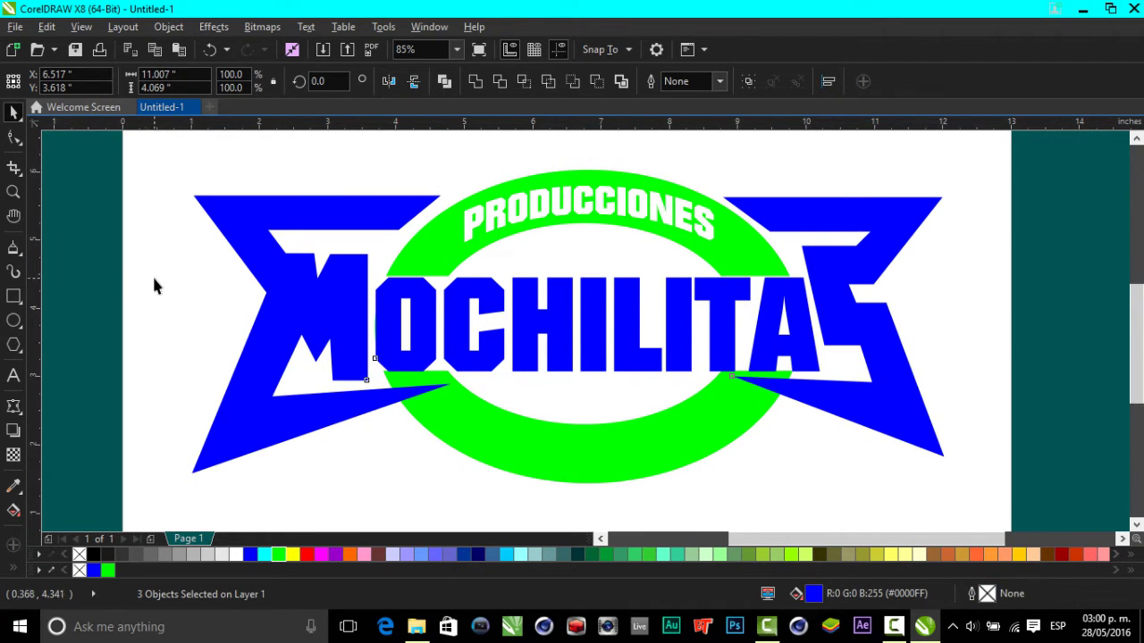
pyautogui.moveTo(80, 138)
pyautogui.mouseDown()
pyautogui.moveTo(726, 438)
pyautogui.moveTo(977, 503)
pyautogui.mouseUp()
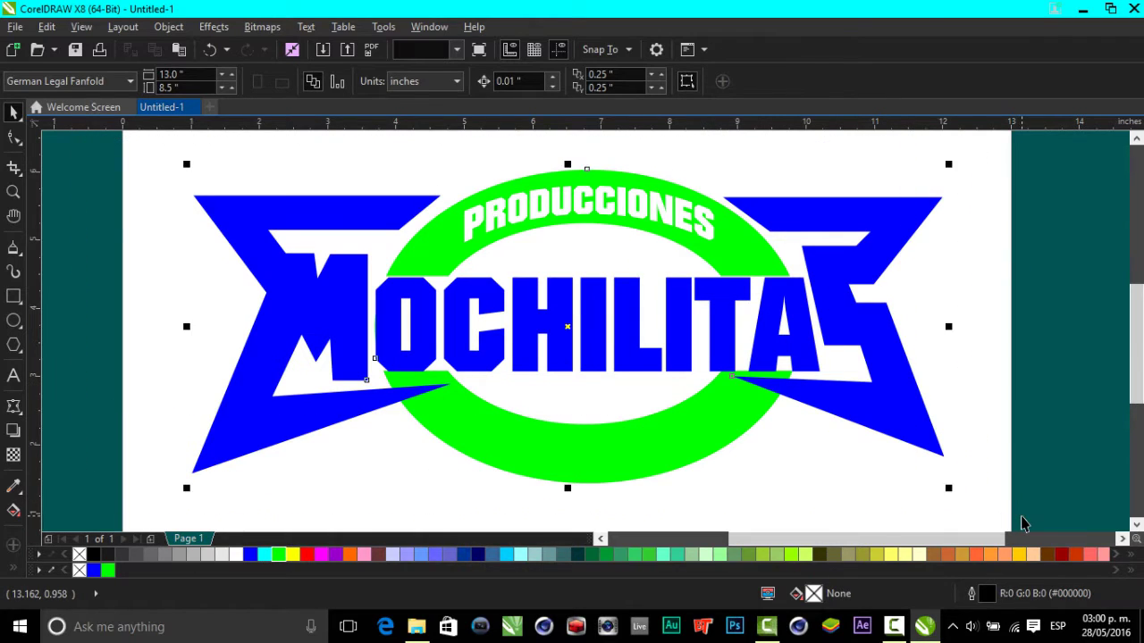
# Step: Export the logo as a PNG named MOCHILITAS VERDE AZUL LOGO with default PNG settings
pyautogui.click(15, 26)
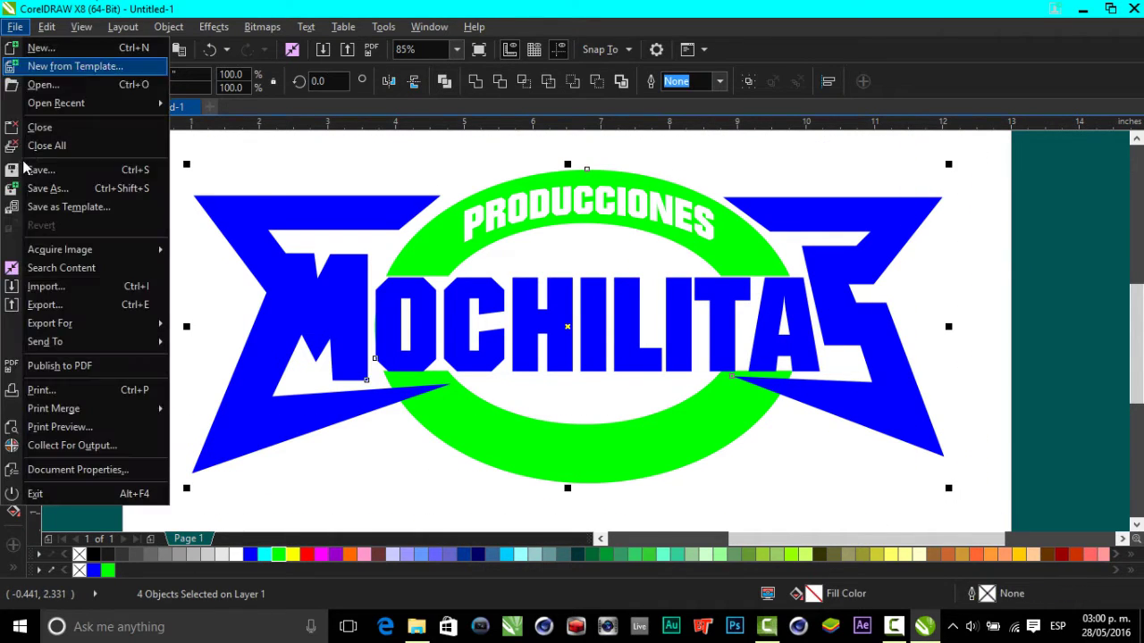
pyautogui.click(37, 313)
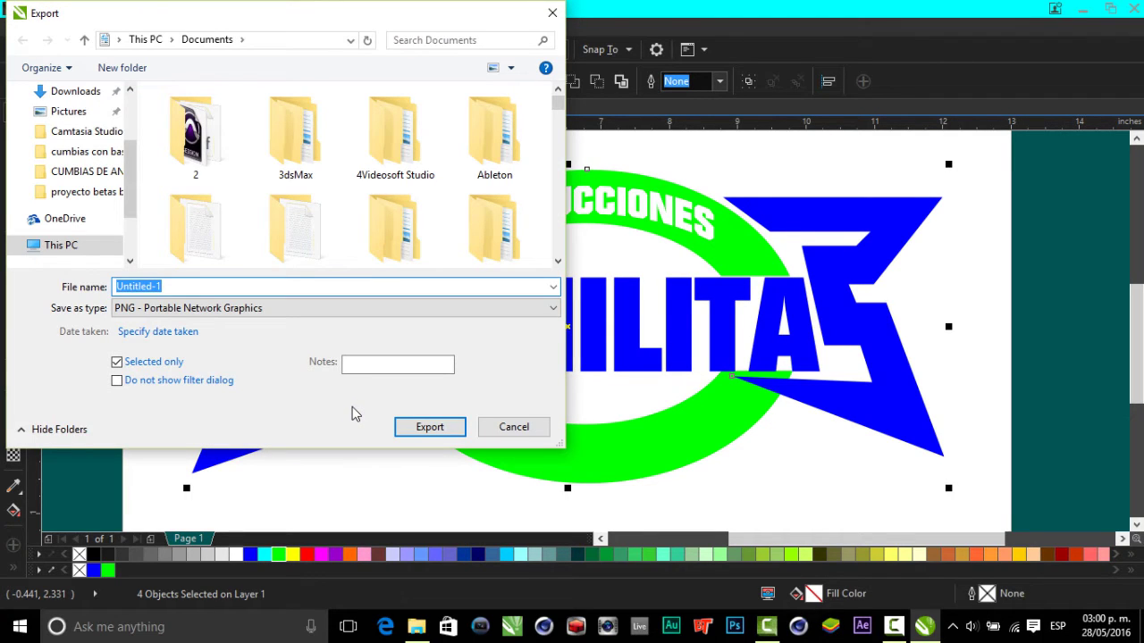
pyautogui.write('MO')
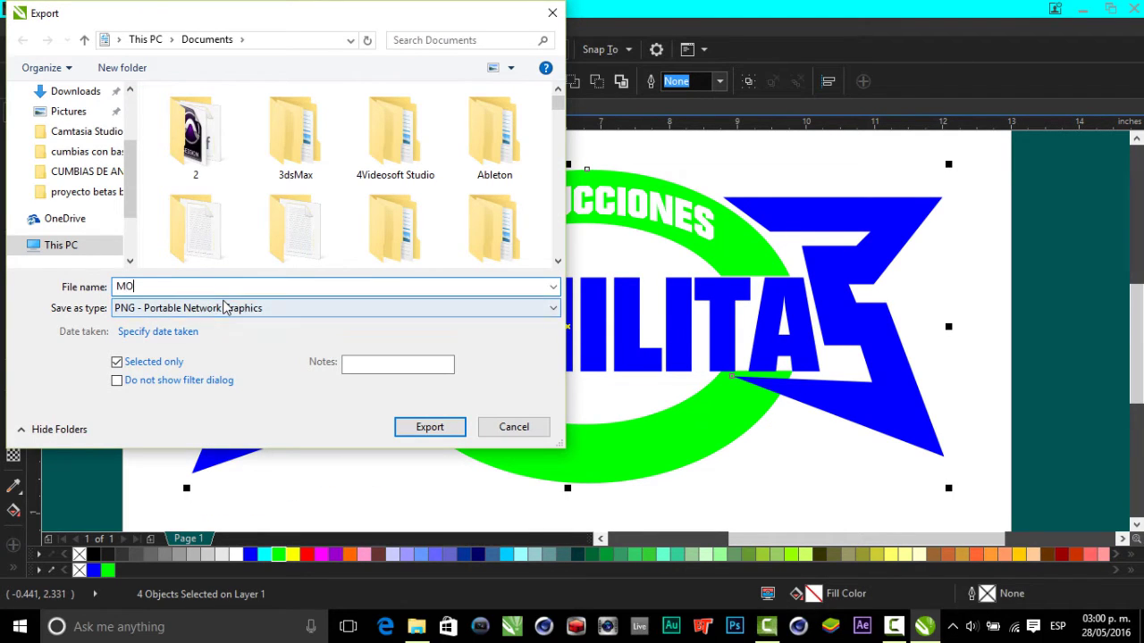
pyautogui.write('CHILITAS VERDE AZUL LOGO PNG')
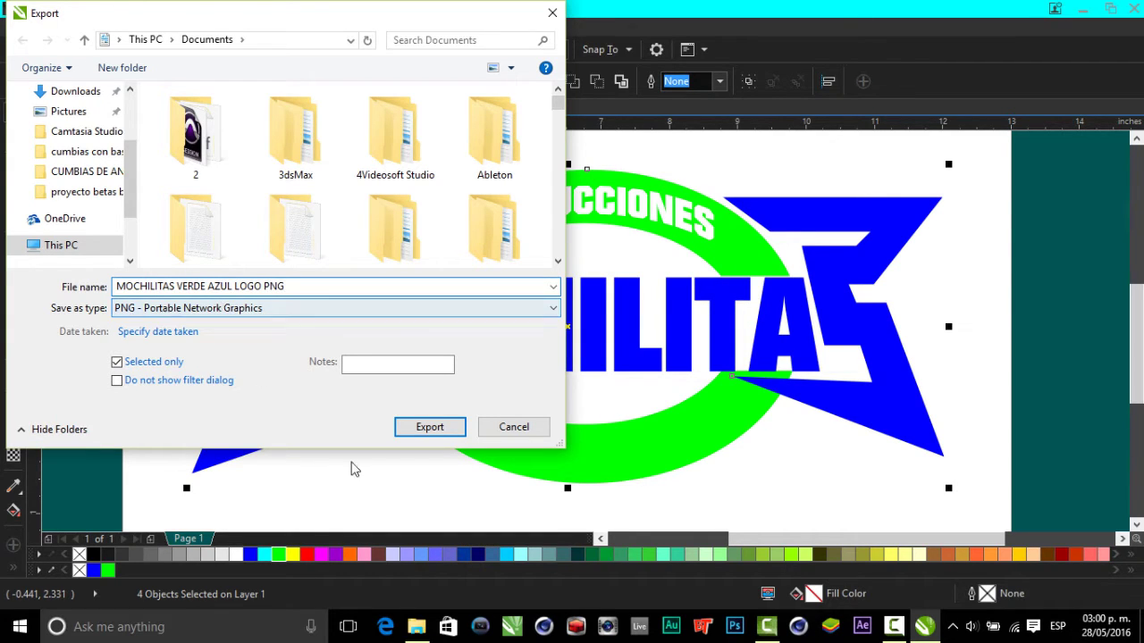
pyautogui.press('Return')
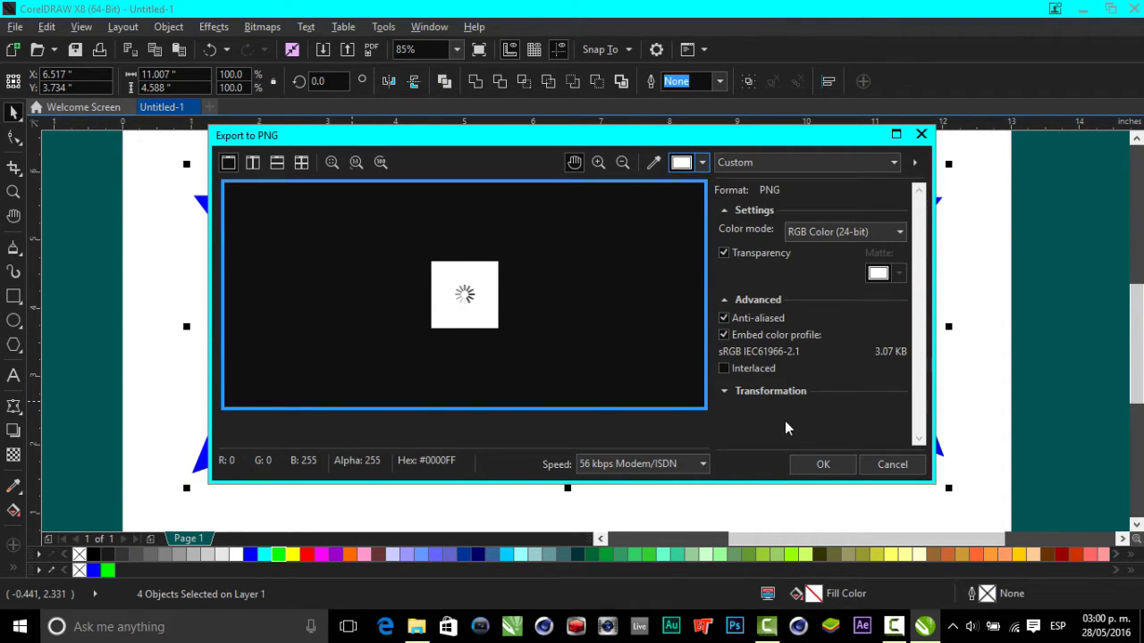
pyautogui.click(822, 465)
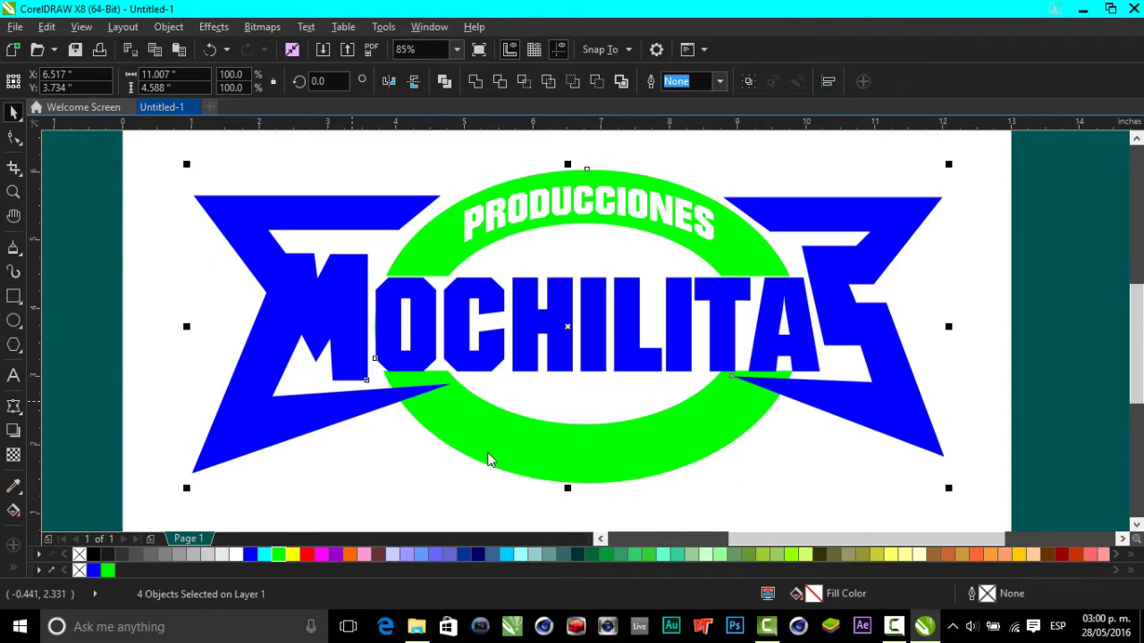
# Step: Fill all four logo shapes with solid black from the palette
pyautogui.click(93, 556)
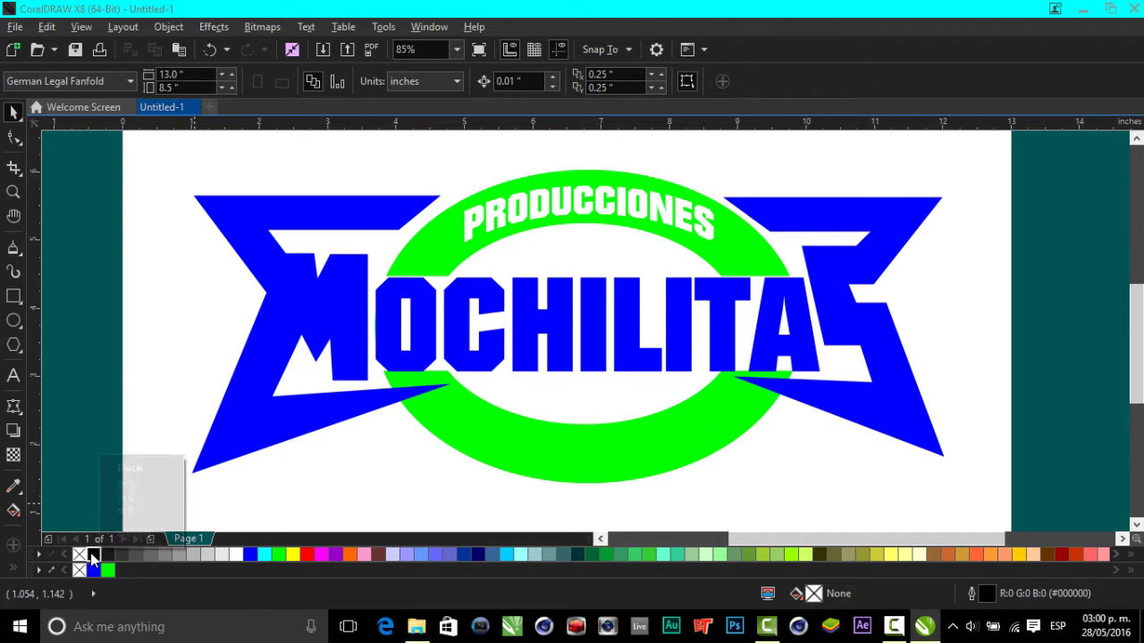
pyautogui.click(532, 408)
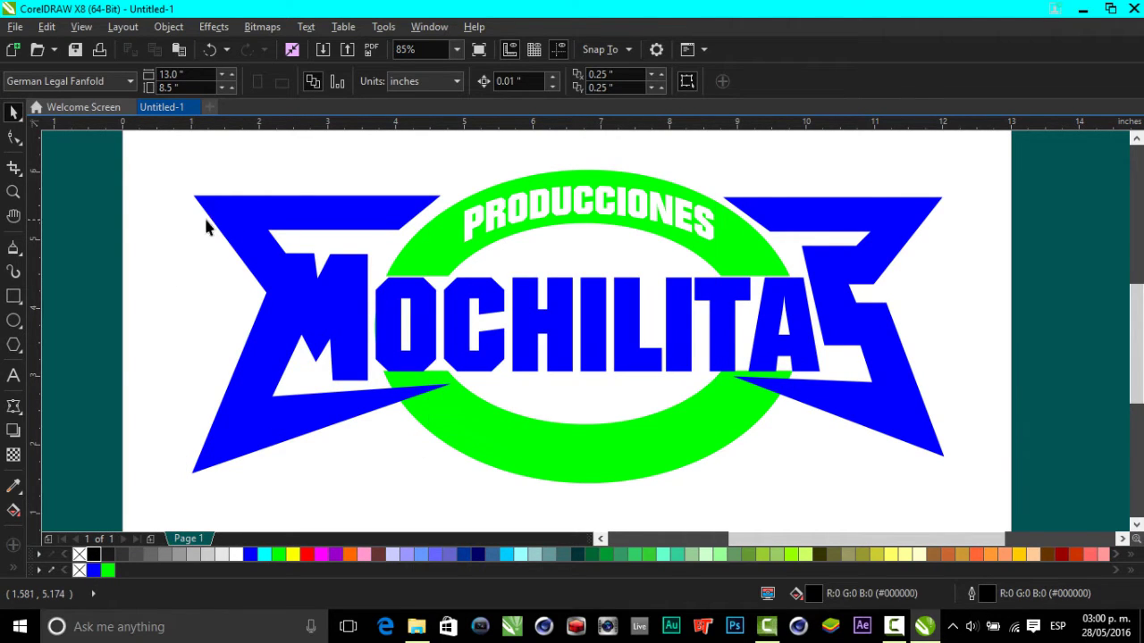
pyautogui.moveTo(96, 161); pyautogui.dragTo(1006, 490)
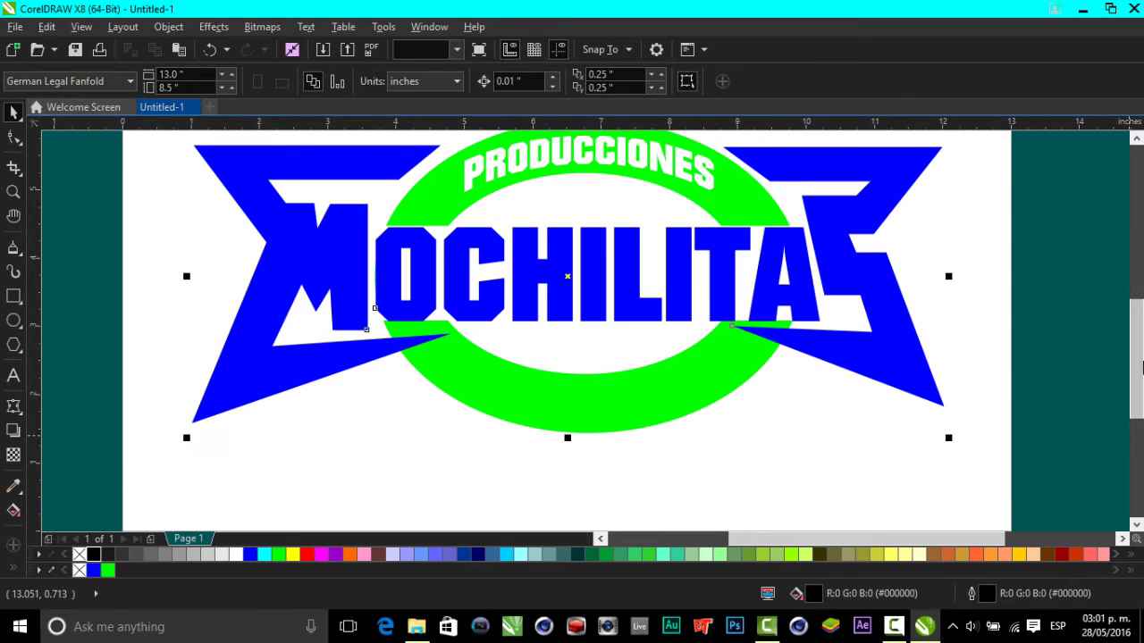
pyautogui.moveTo(1130, 361); pyautogui.dragTo(1130, 349)
pyautogui.click(94, 556)
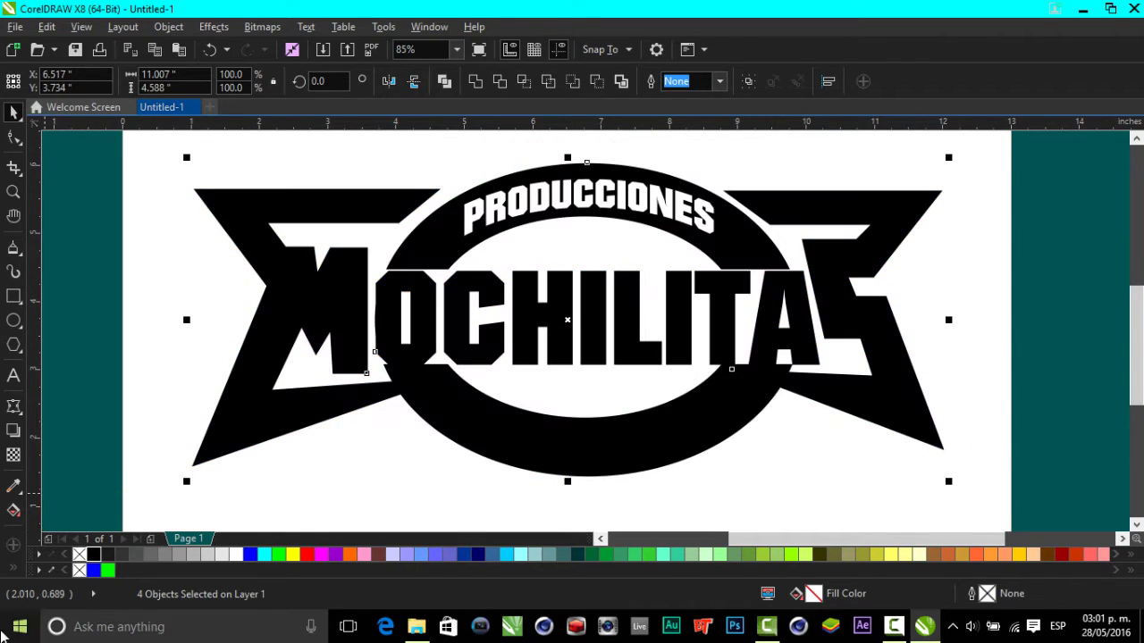
# Step: Export the logo as an Adobe Illustrator file named MOCHILITAS LOGO ILLUSTRATOR COMPLETO
pyautogui.click(15, 26)
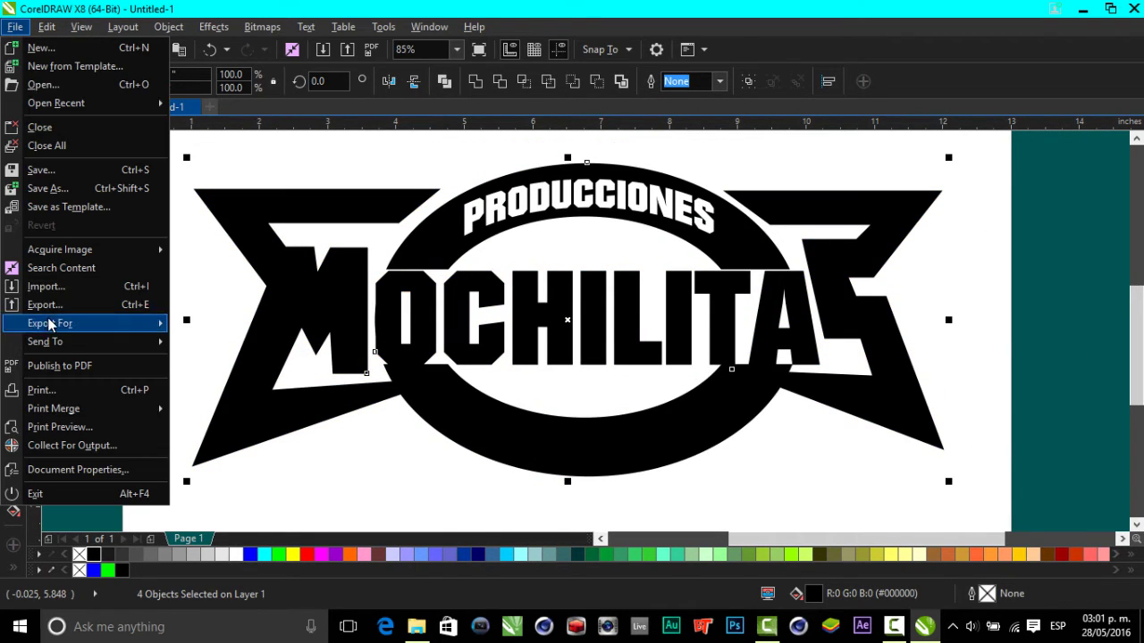
pyautogui.click(52, 309)
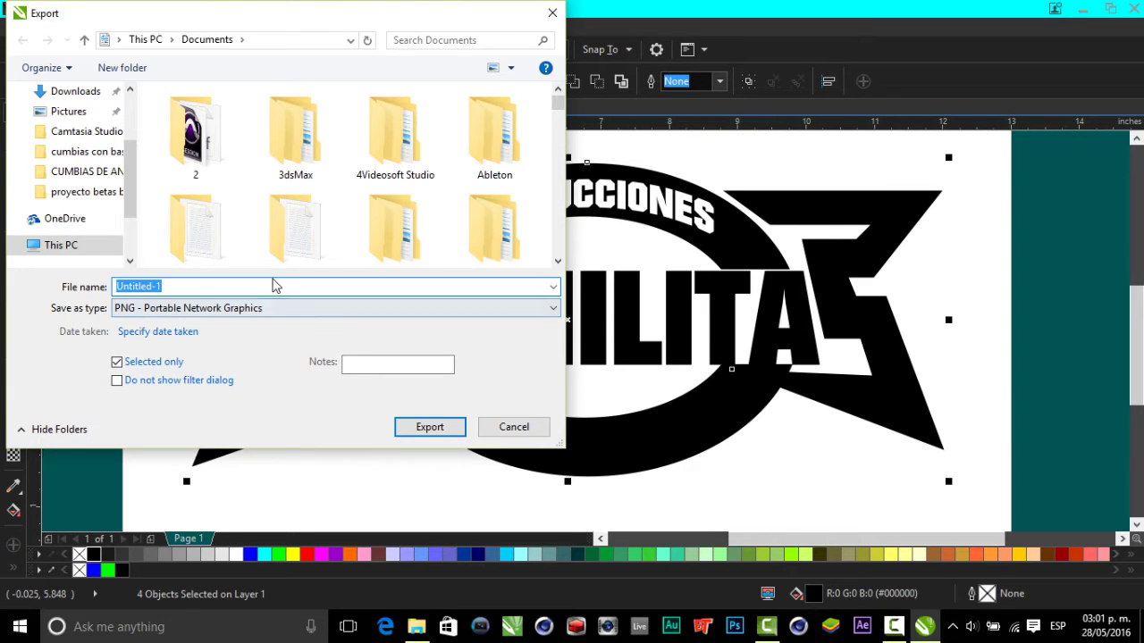
pyautogui.write('MOCHI')
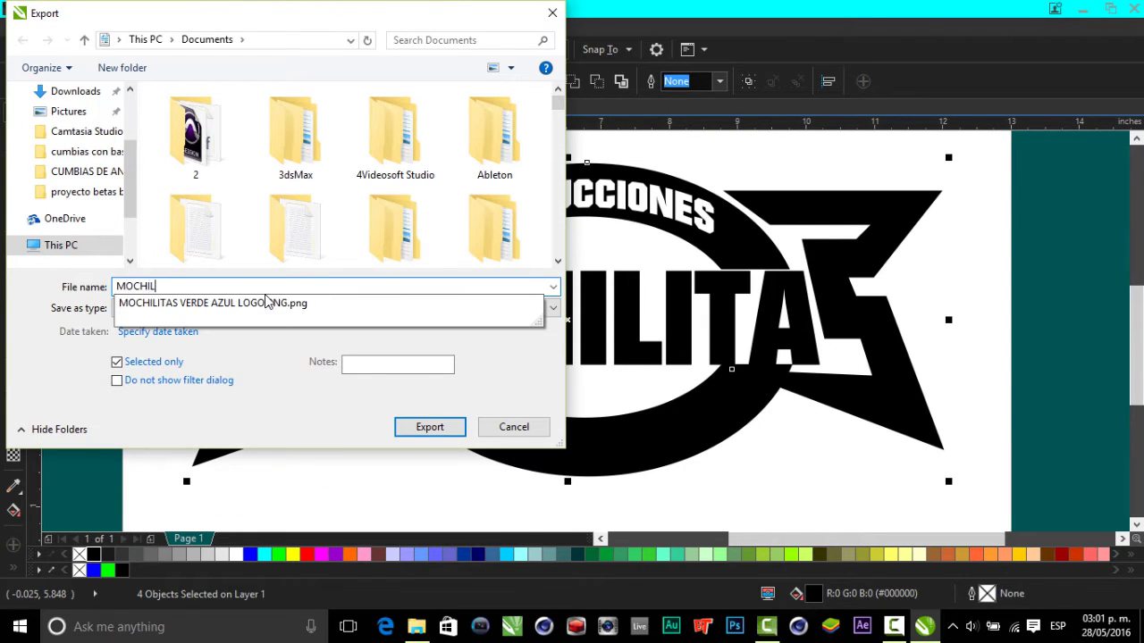
pyautogui.write(' LOGO ILLUSTRATOR COMPLETO')
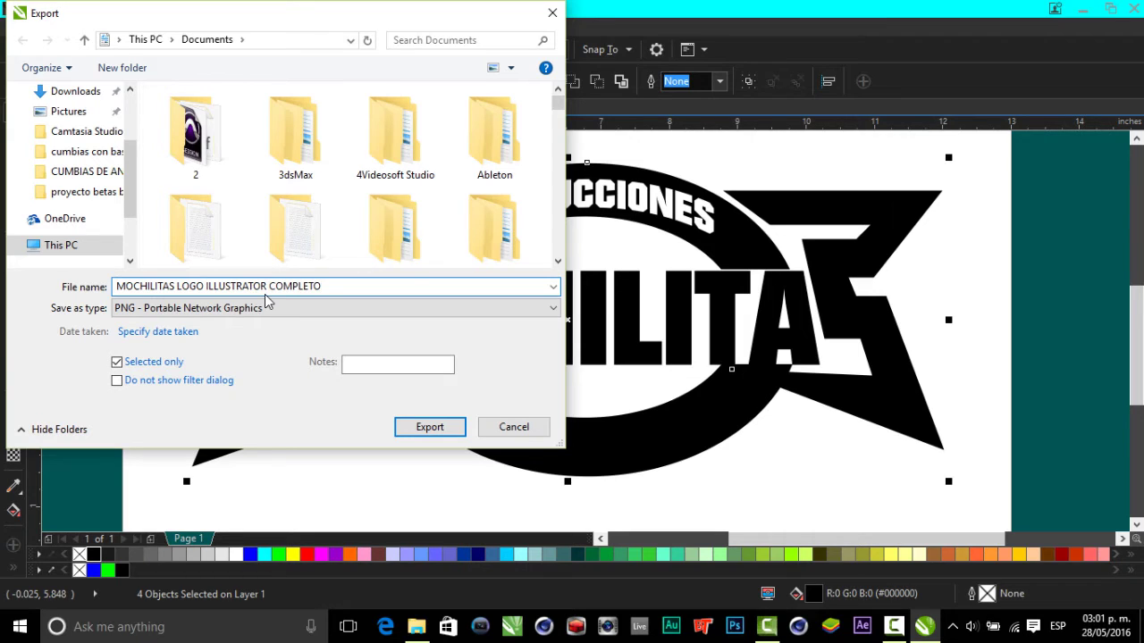
pyautogui.click(544, 308)
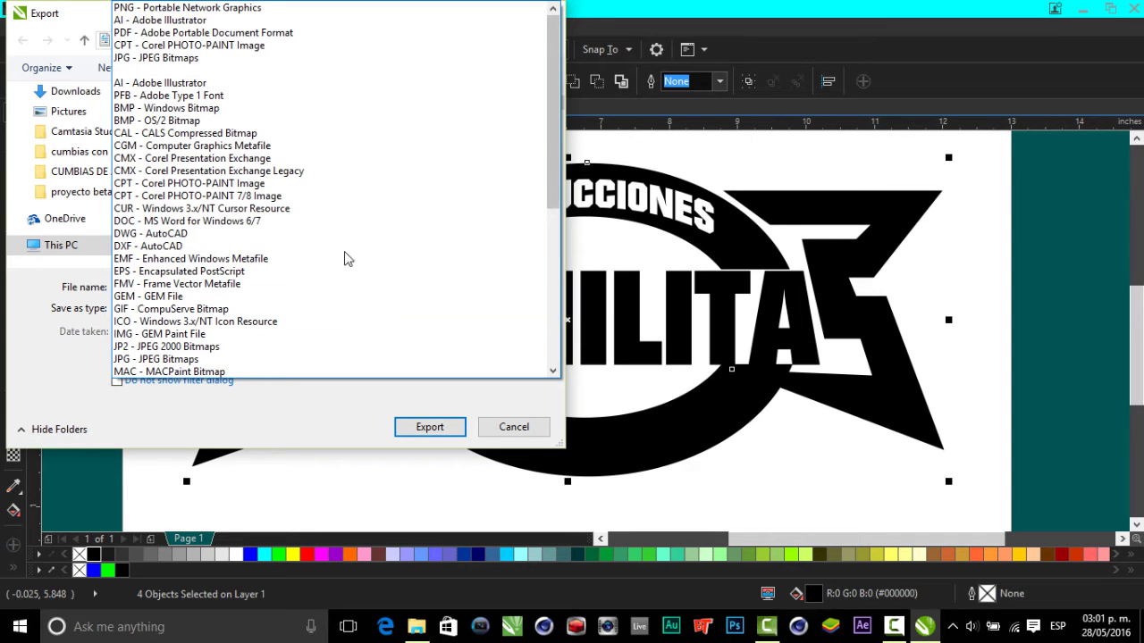
pyautogui.click(148, 21)
pyautogui.click(411, 418)
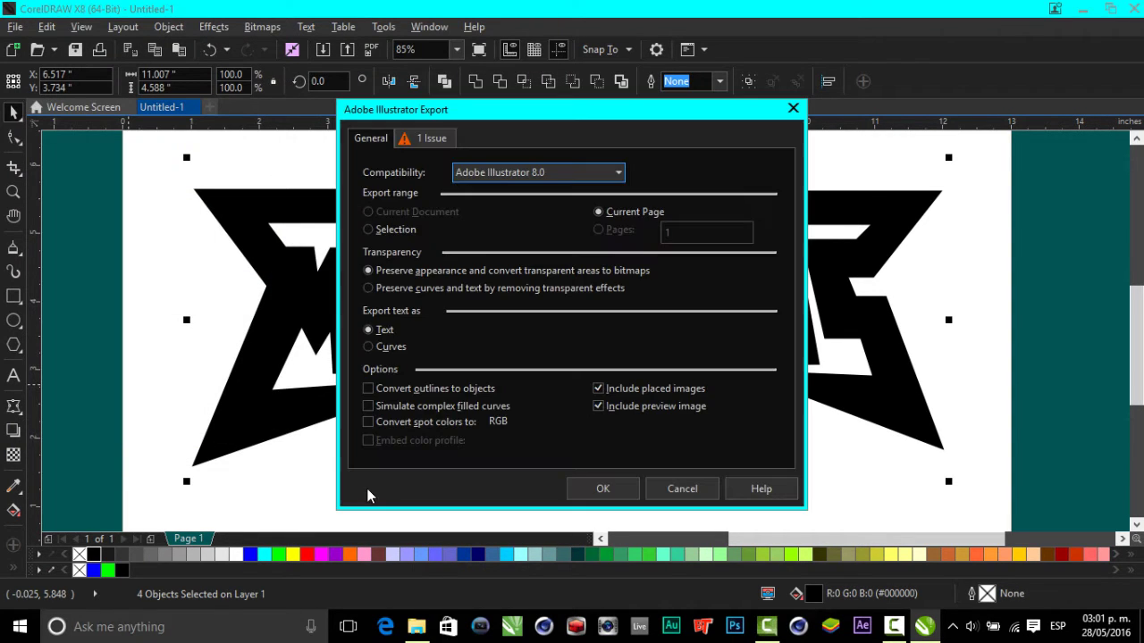
pyautogui.click(603, 488)
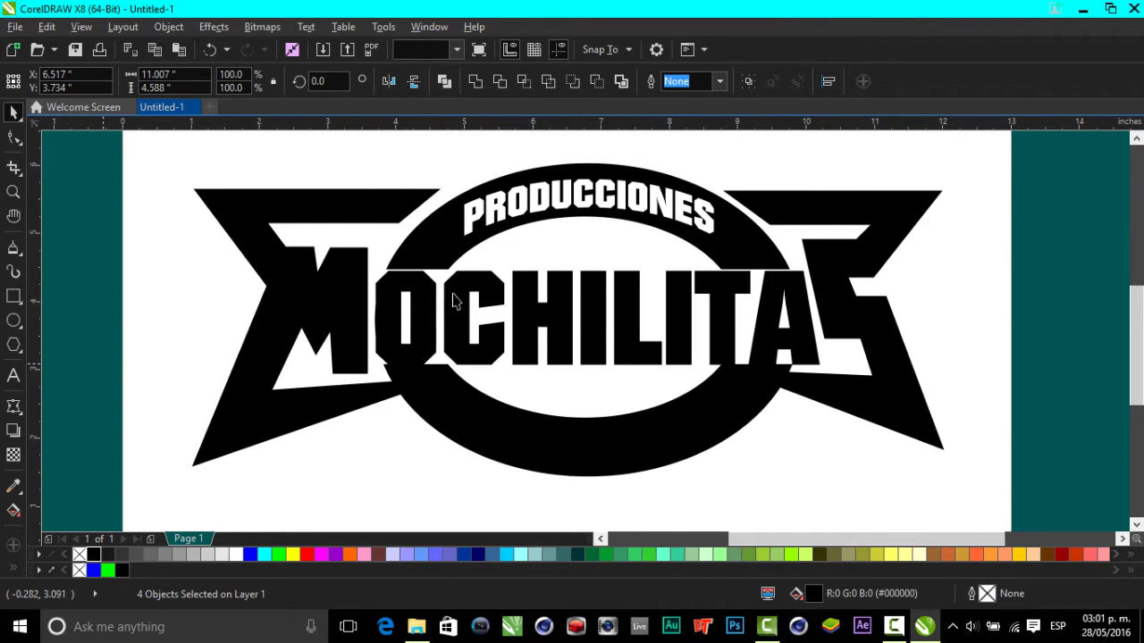
# Step: Nudge the MOCHILITAS lettering up slightly and reselect the whole logo
pyautogui.click(134, 384)
pyautogui.press('Tab')
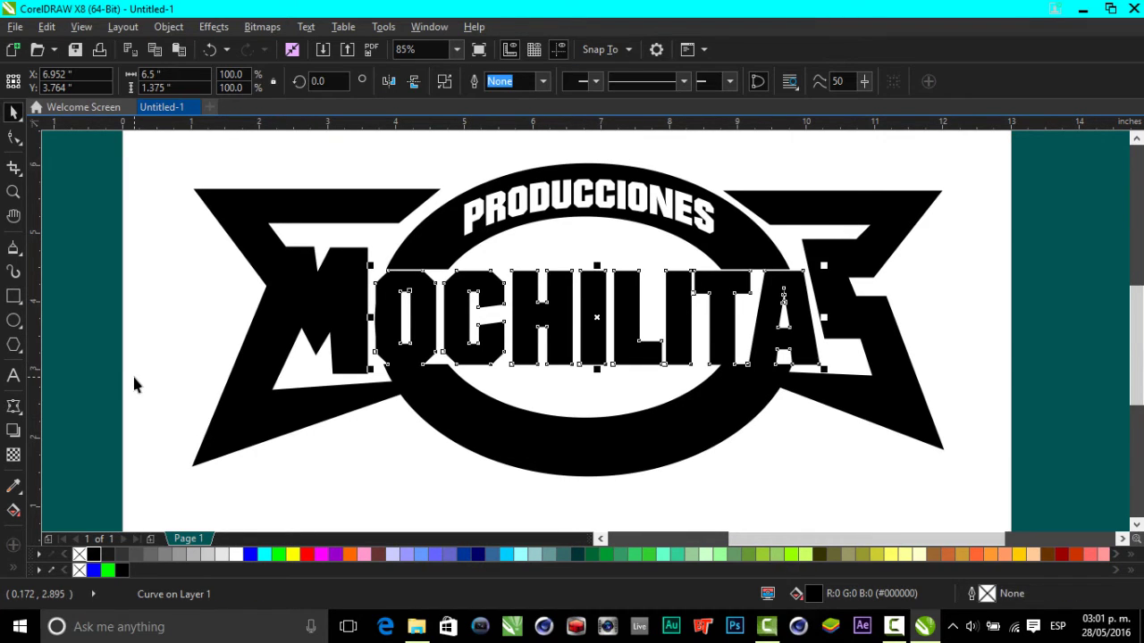
pyautogui.press('Up')
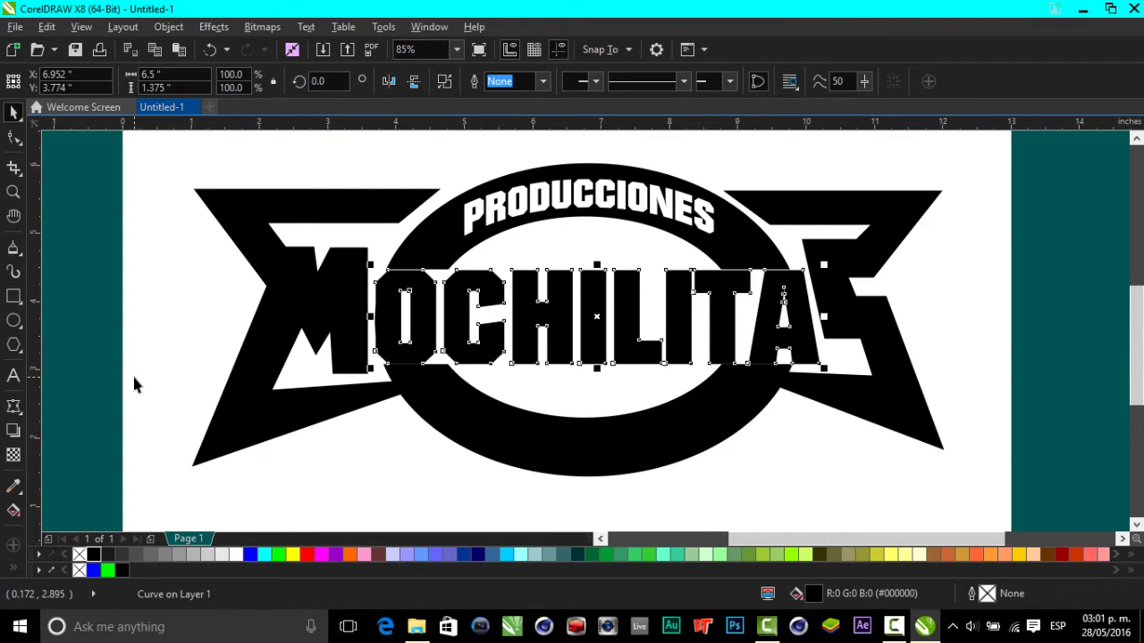
pyautogui.press('Escape')
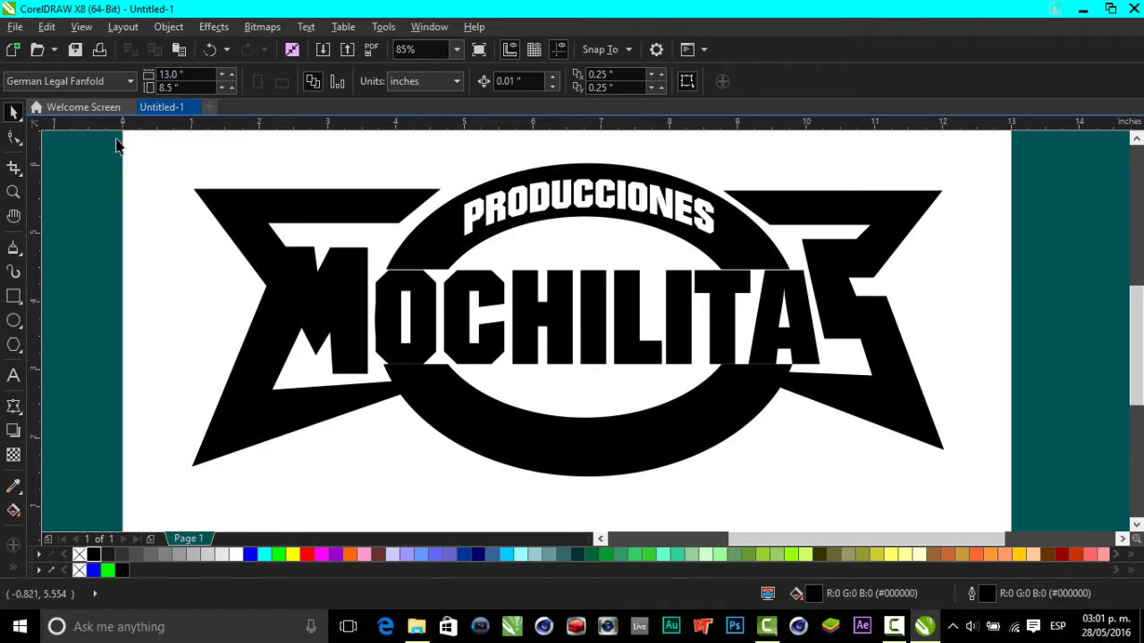
pyautogui.moveTo(92, 143); pyautogui.dragTo(988, 492)
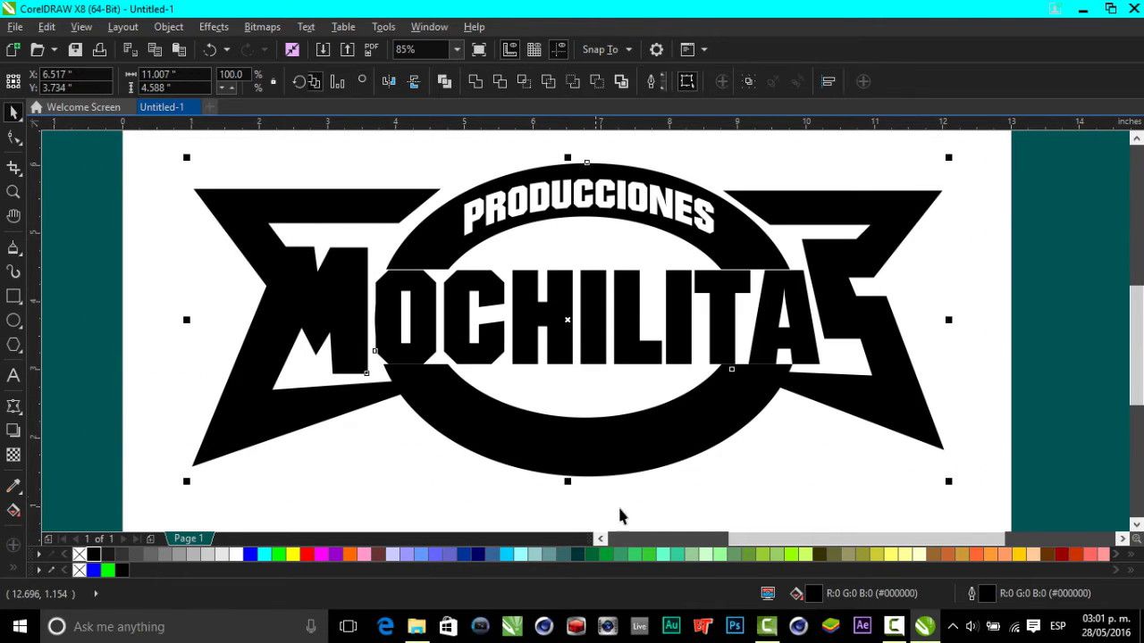
# Step: Export the logo as a PNG named MOCHILITAS LOGO PNG COMPLETO with default PNG settings
pyautogui.click(14, 27)
pyautogui.click(70, 304)
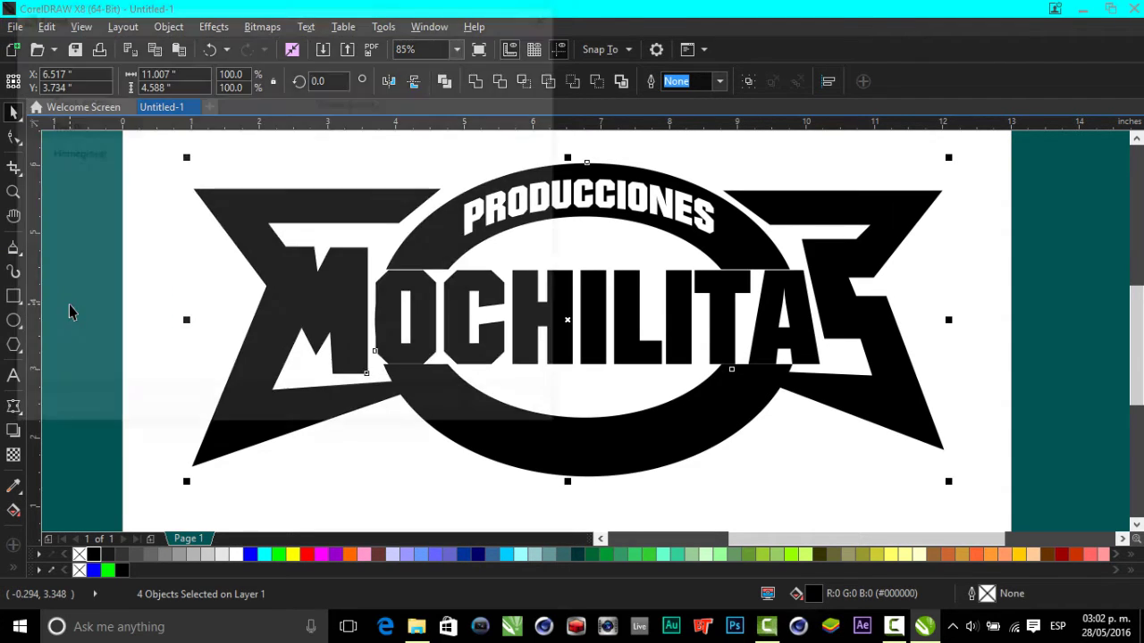
pyautogui.write('MO')
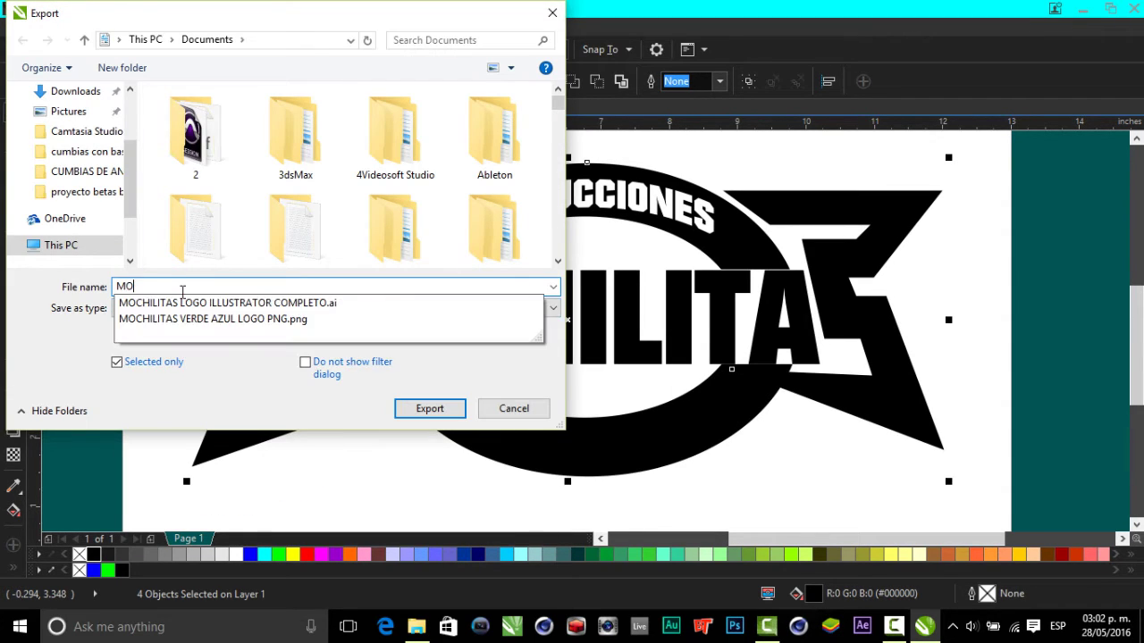
pyautogui.write('LOG')
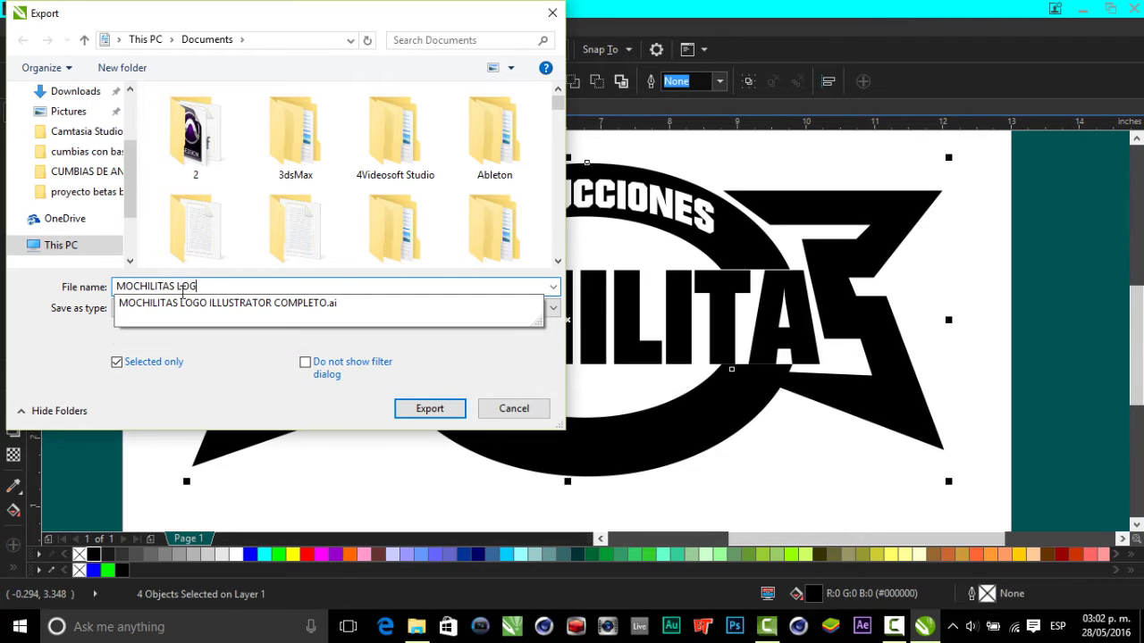
pyautogui.write('O PNG COMPLETO')
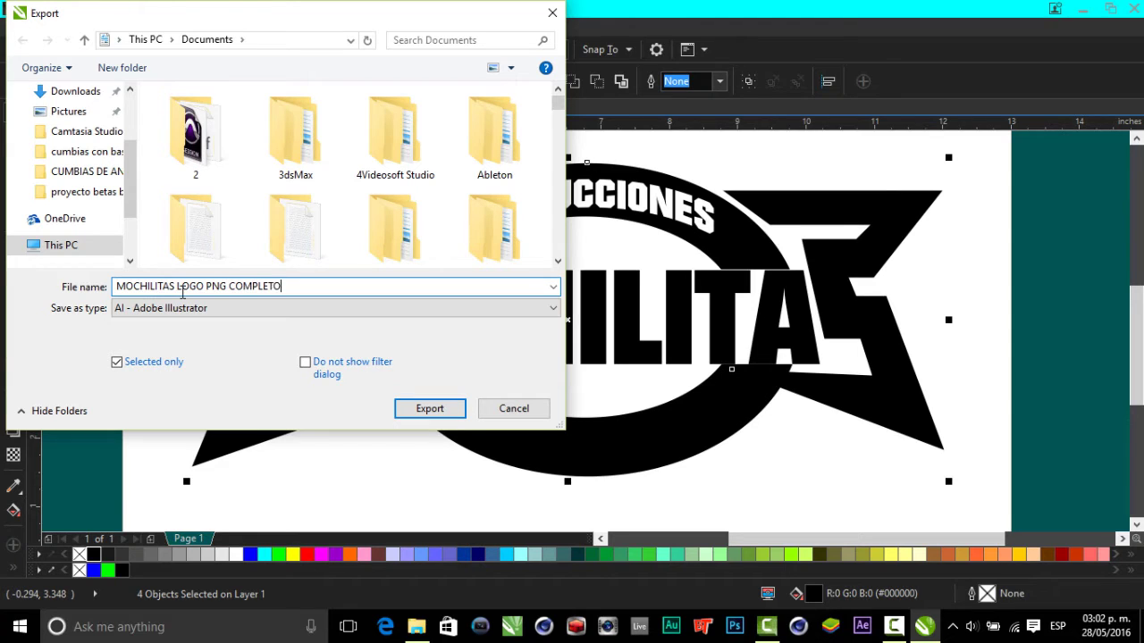
pyautogui.click(214, 307)
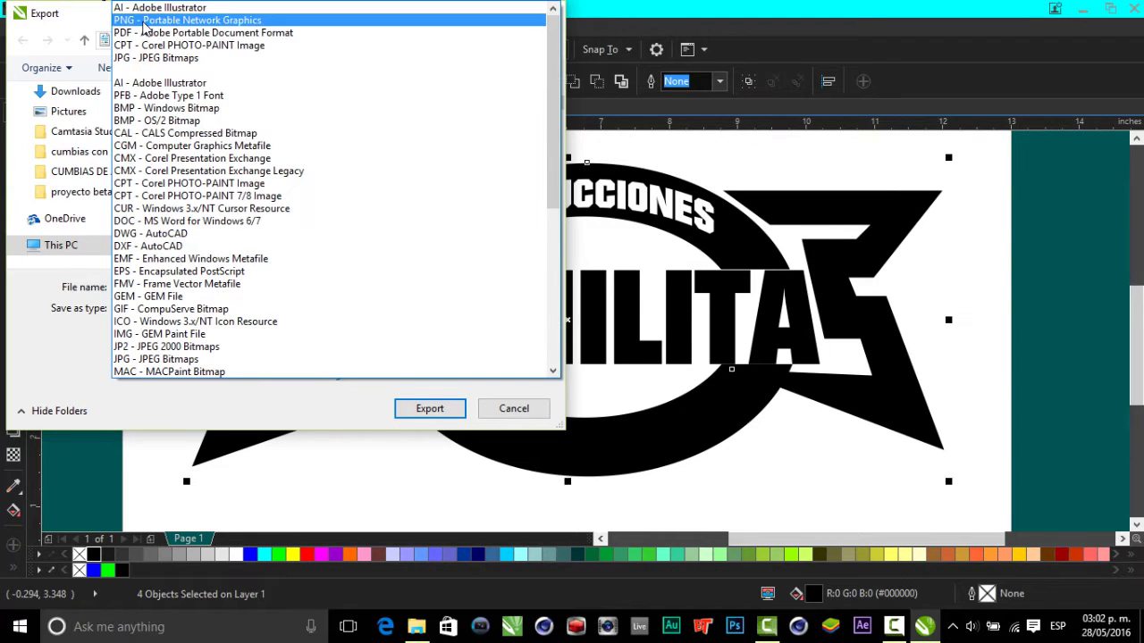
pyautogui.click(223, 28)
pyautogui.click(418, 427)
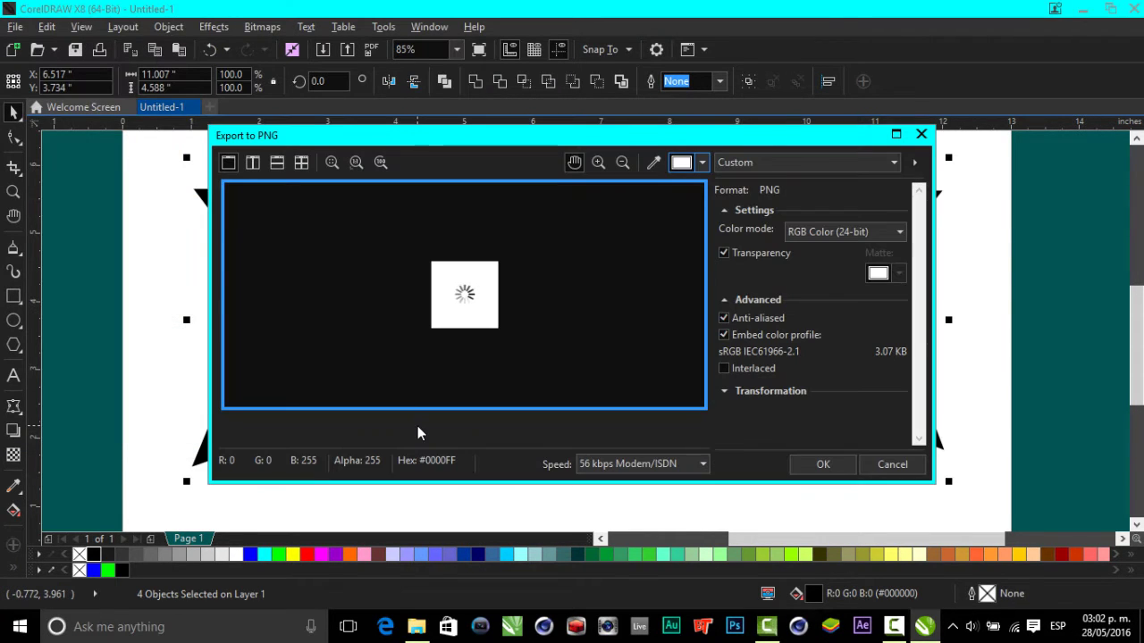
pyautogui.click(821, 466)
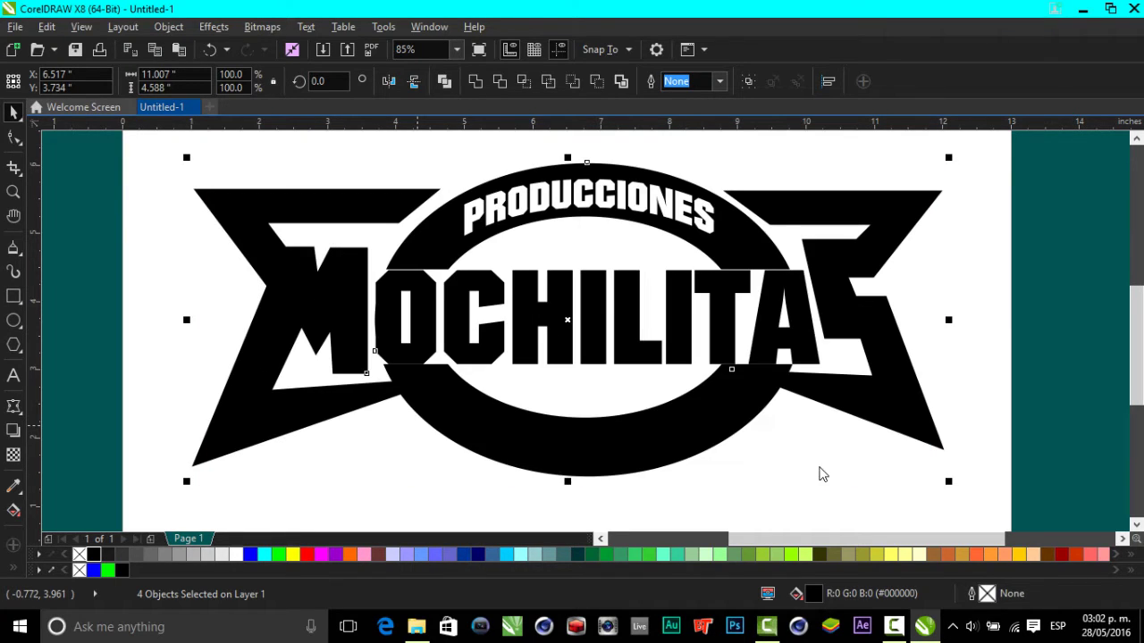
# Step: Open the exported MOCHILITAS LOGO PNG COMPLETO file from the file browser to check it
pyautogui.click(976, 205)
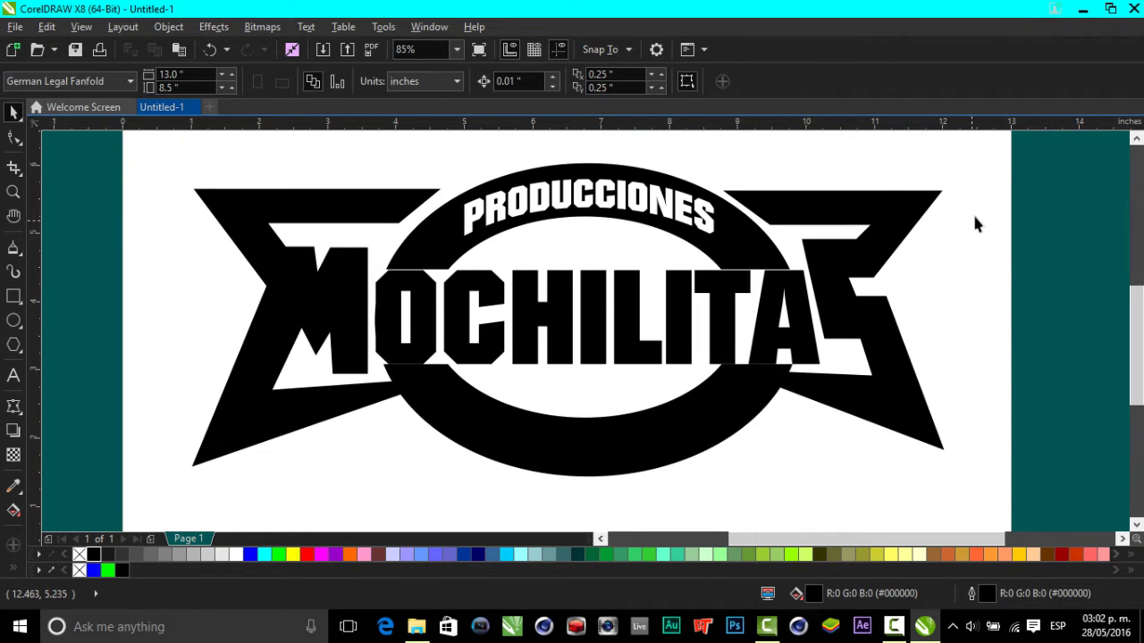
pyautogui.click(426, 631)
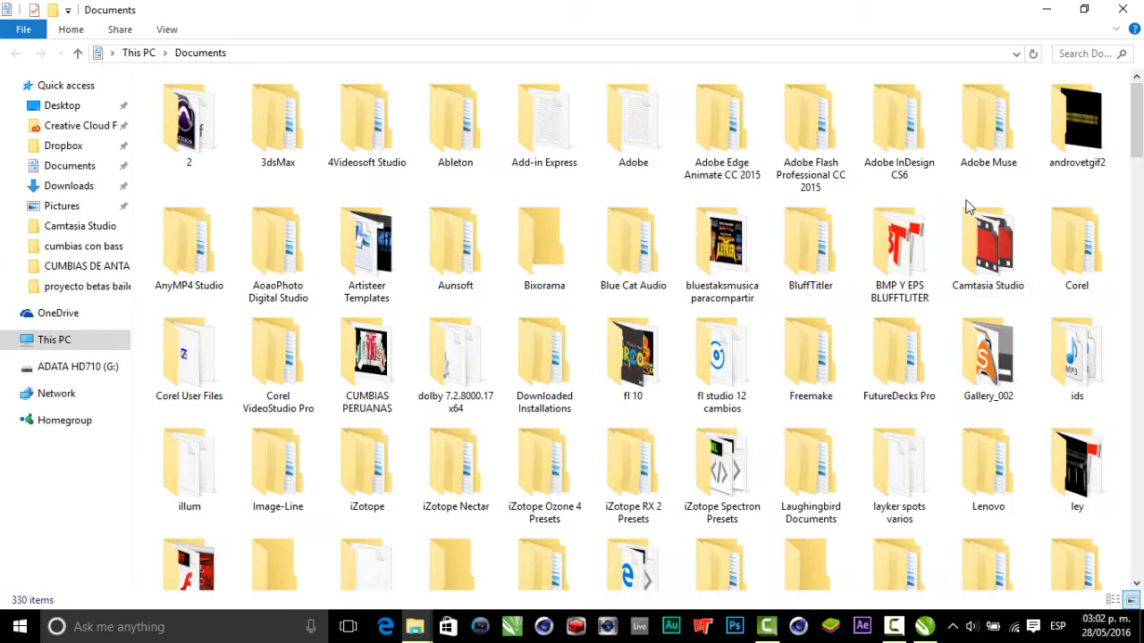
pyautogui.moveTo(1138, 125); pyautogui.dragTo(1141, 384)
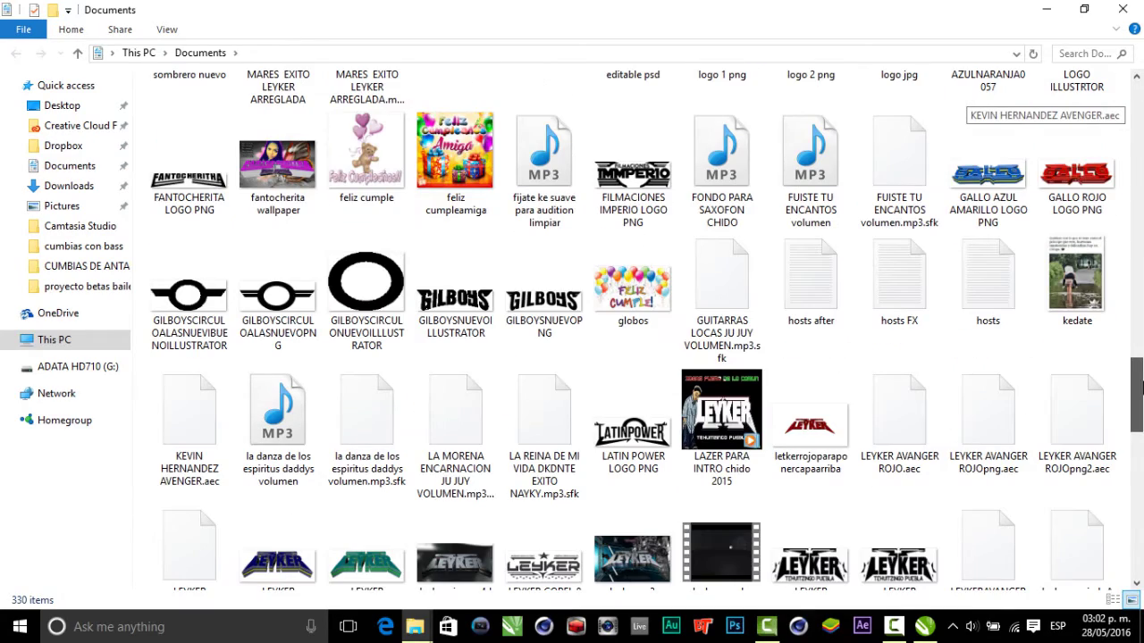
pyautogui.moveTo(1141, 384); pyautogui.dragTo(1140, 480)
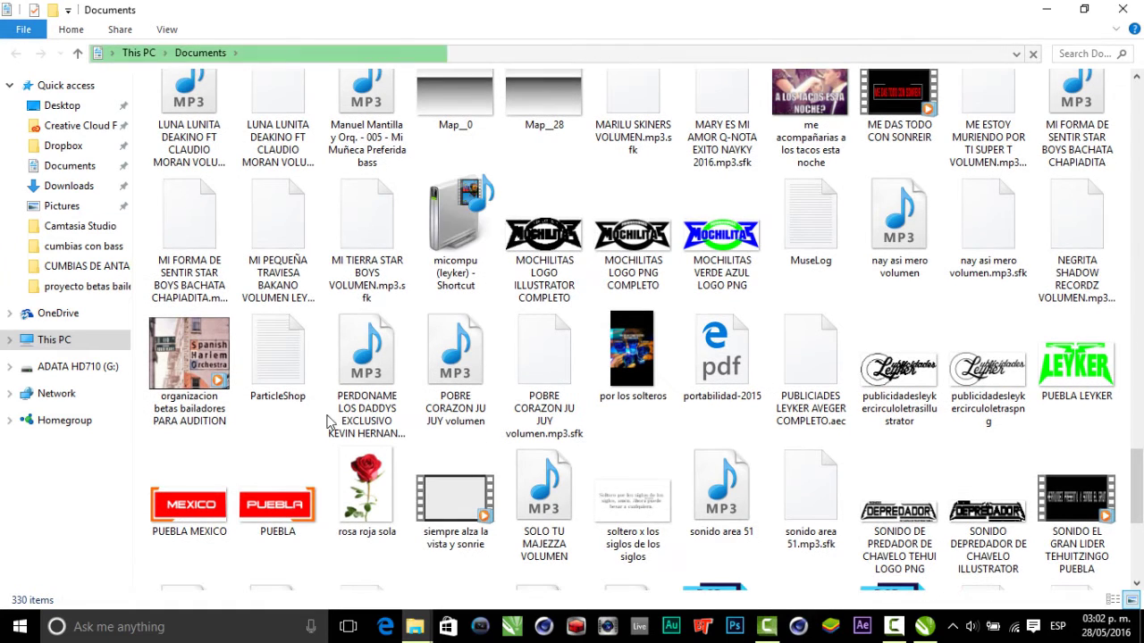
pyautogui.doubleClick(664, 291)
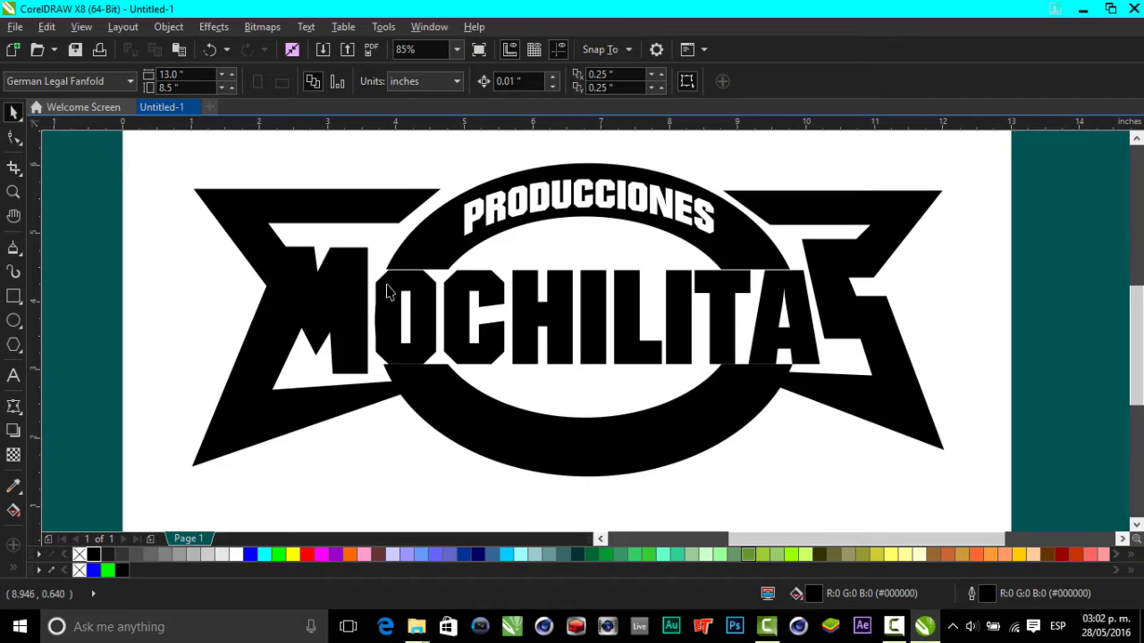
# Step: Close CorelDRAW without saving, minimize the Documents window and close the Screenshots window
pyautogui.click(452, 308)
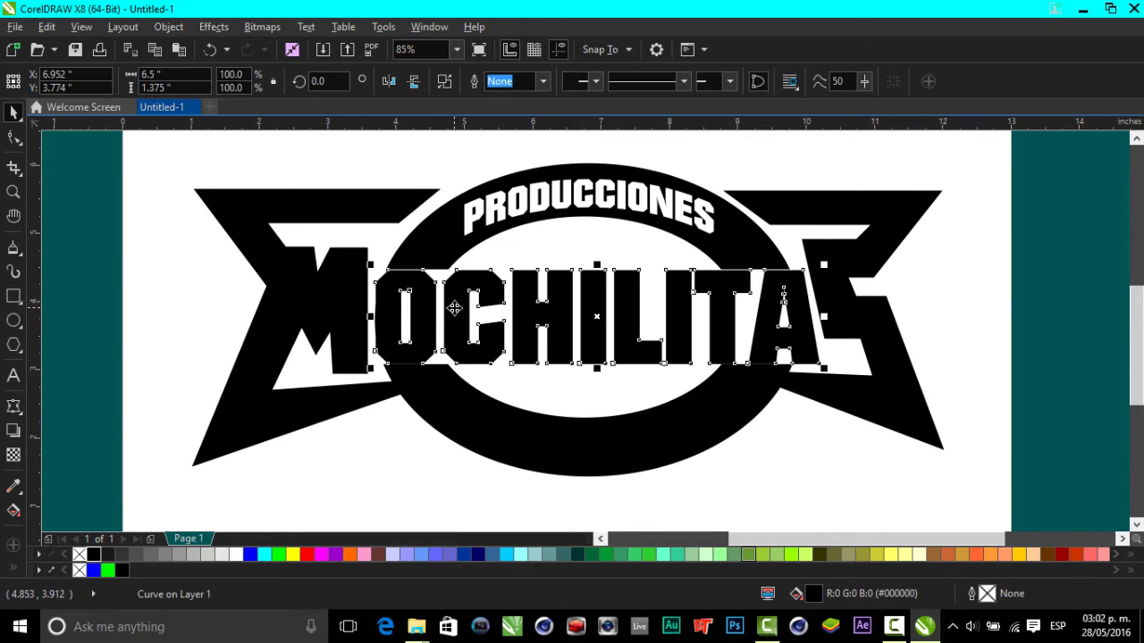
pyautogui.rightClick(455, 307)
pyautogui.click(204, 273)
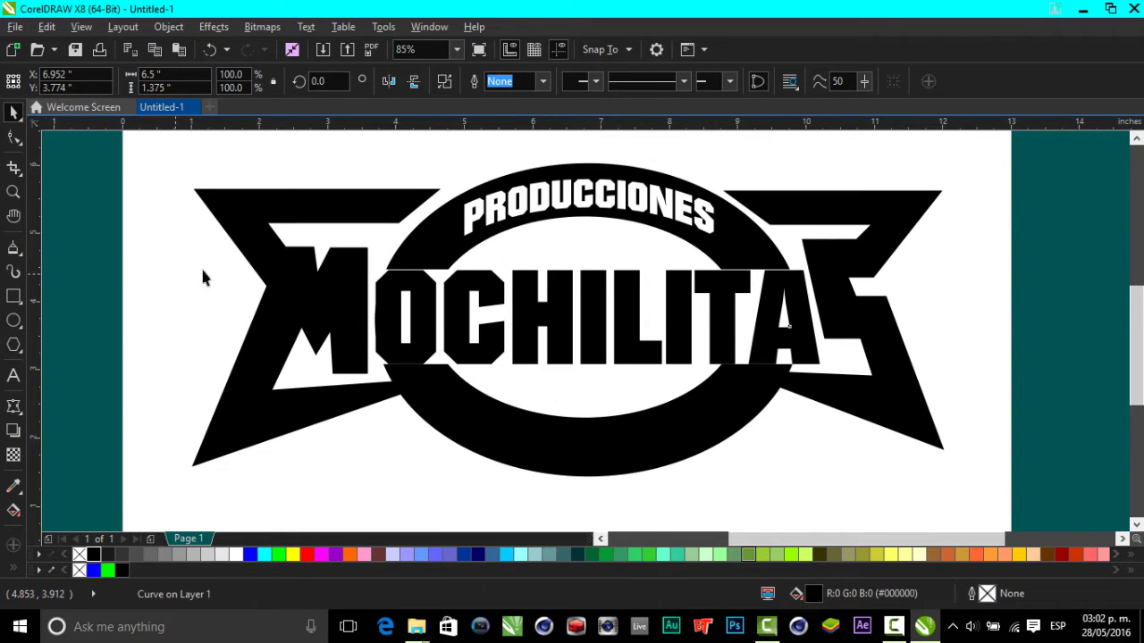
pyautogui.click(1131, 8)
pyautogui.click(590, 352)
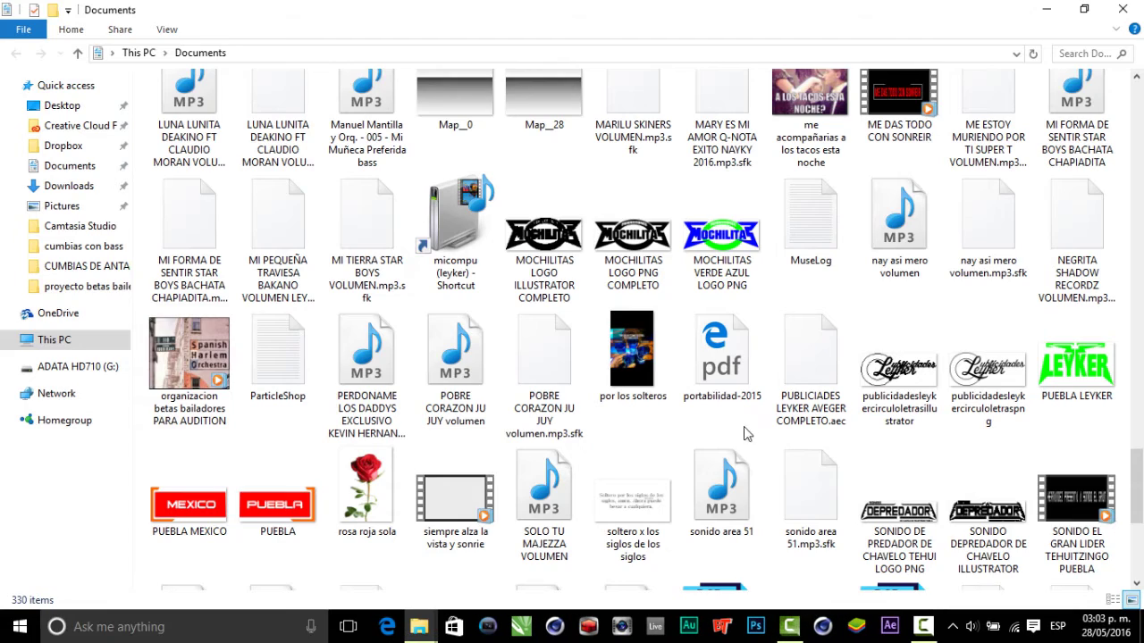
pyautogui.click(1046, 8)
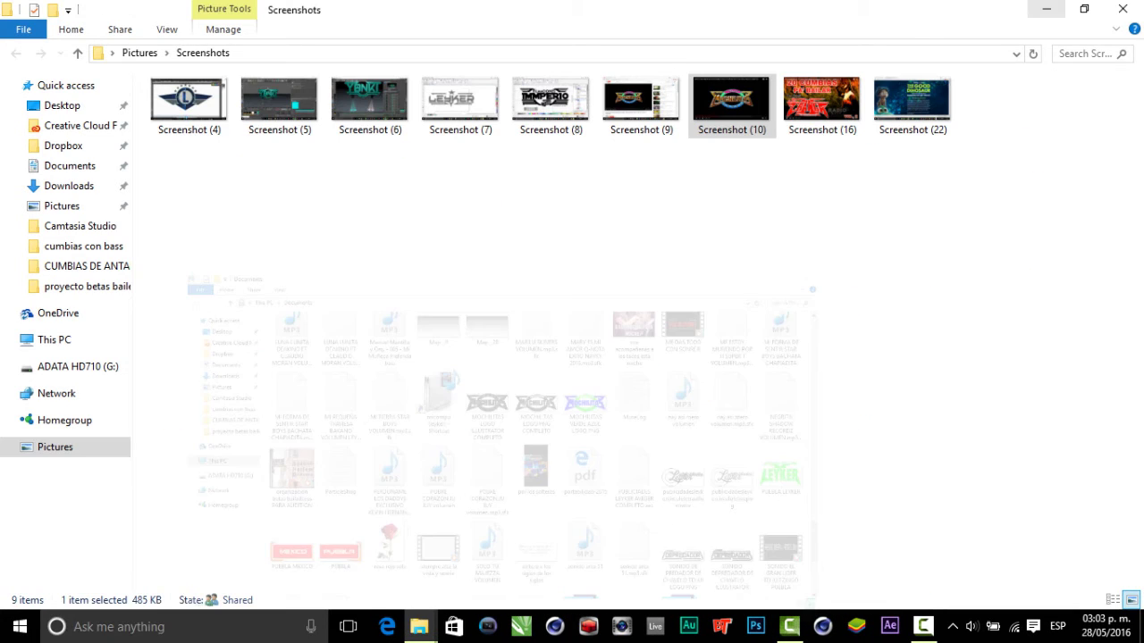
pyautogui.click(1122, 8)
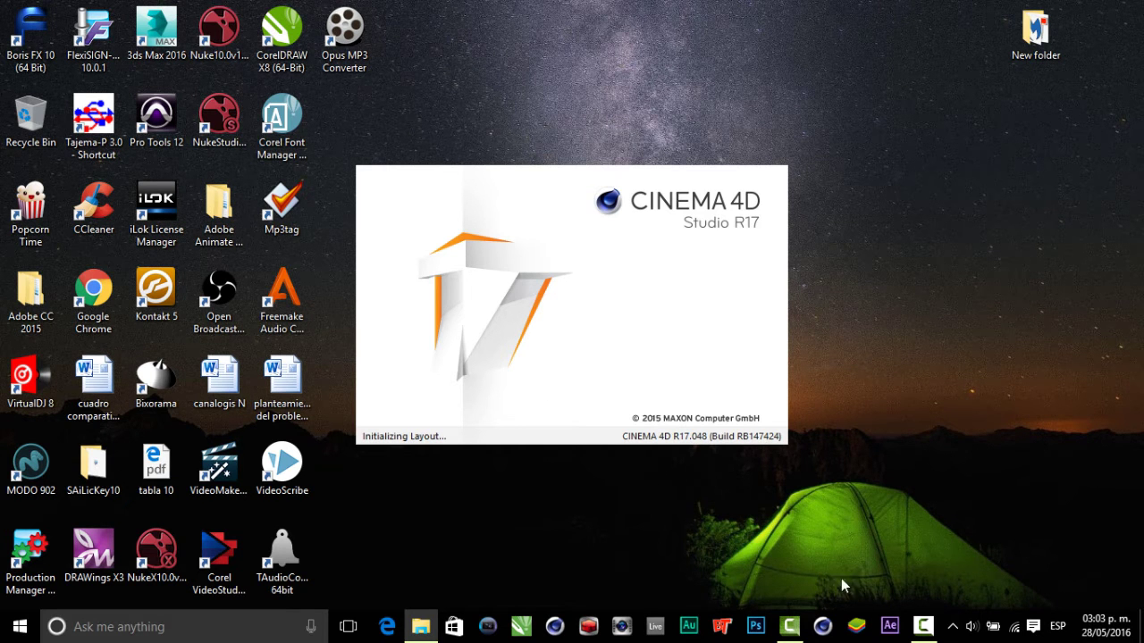
# Step: In Cinema 4D, open MOCHILITAS LOGO ILLUSTRATOR COMPLETO from the Documents folder
pyautogui.click(923, 625)
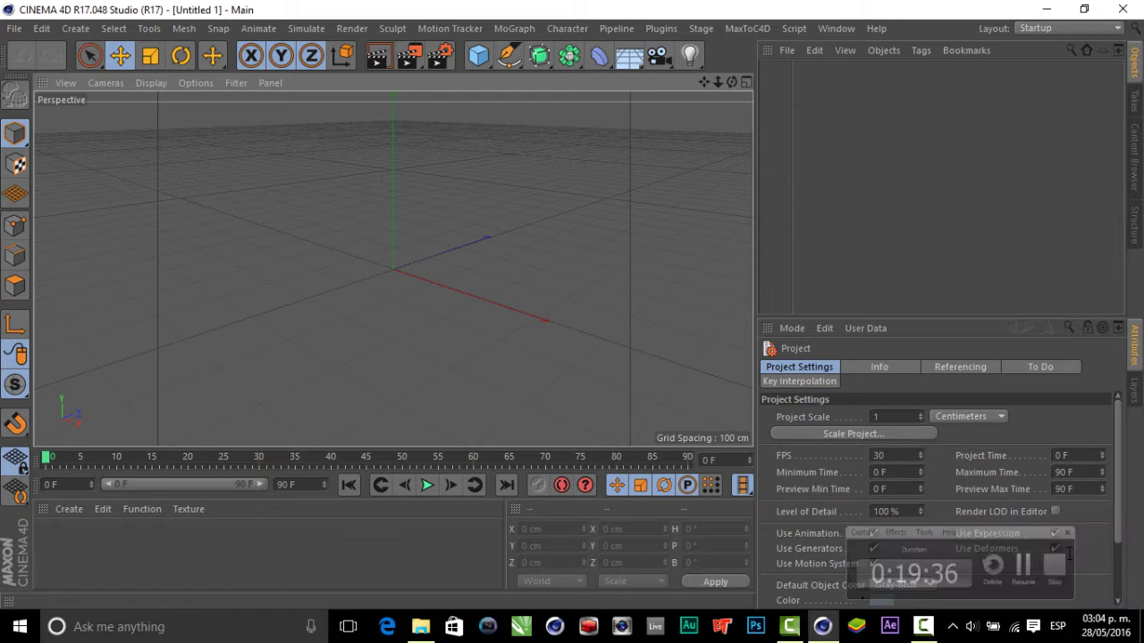
pyautogui.click(14, 28)
pyautogui.click(35, 67)
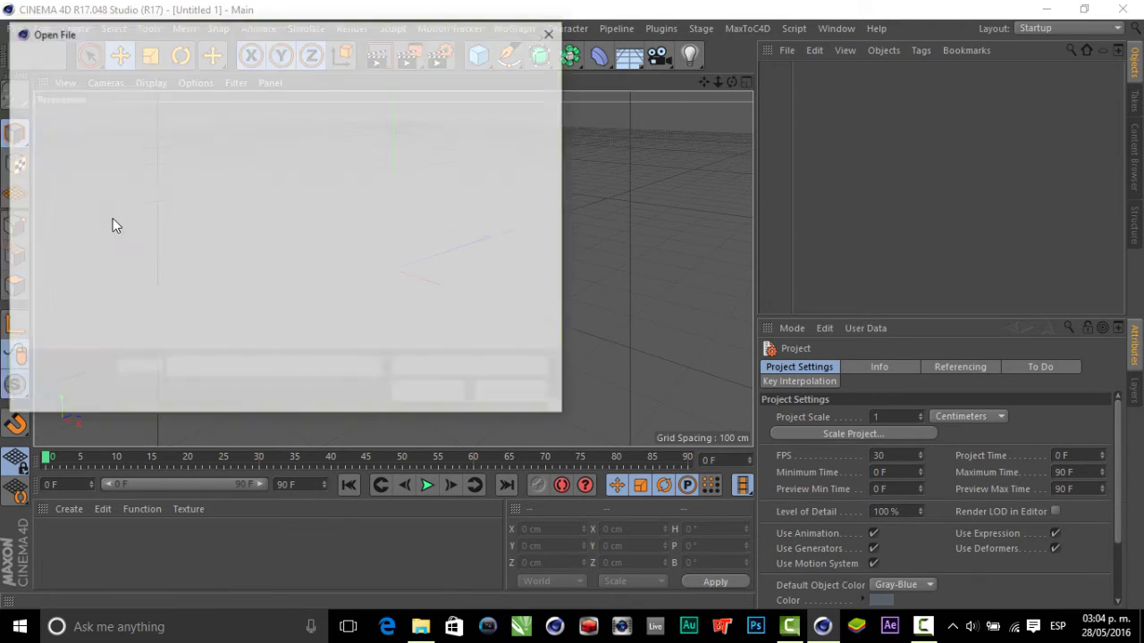
pyautogui.moveTo(557, 124)
pyautogui.mouseDown()
pyautogui.moveTo(557, 320)
pyautogui.moveTo(557, 284)
pyautogui.mouseUp()
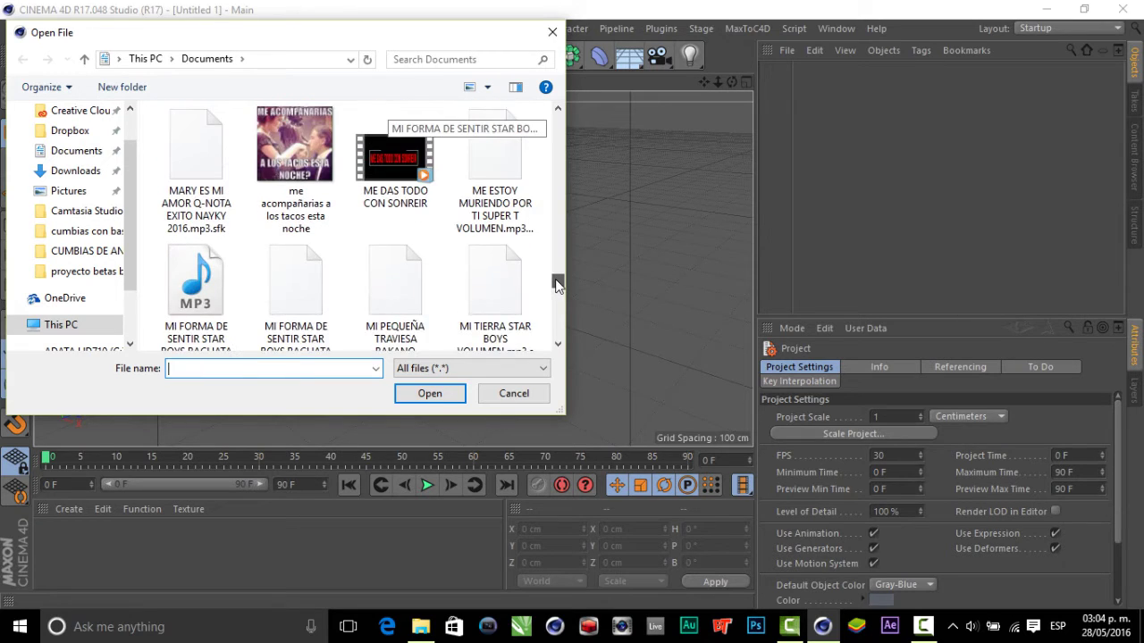
pyautogui.scroll(-1, 558, 284)
pyautogui.scroll(-2, 557, 287)
pyautogui.scroll(-2, 536, 308)
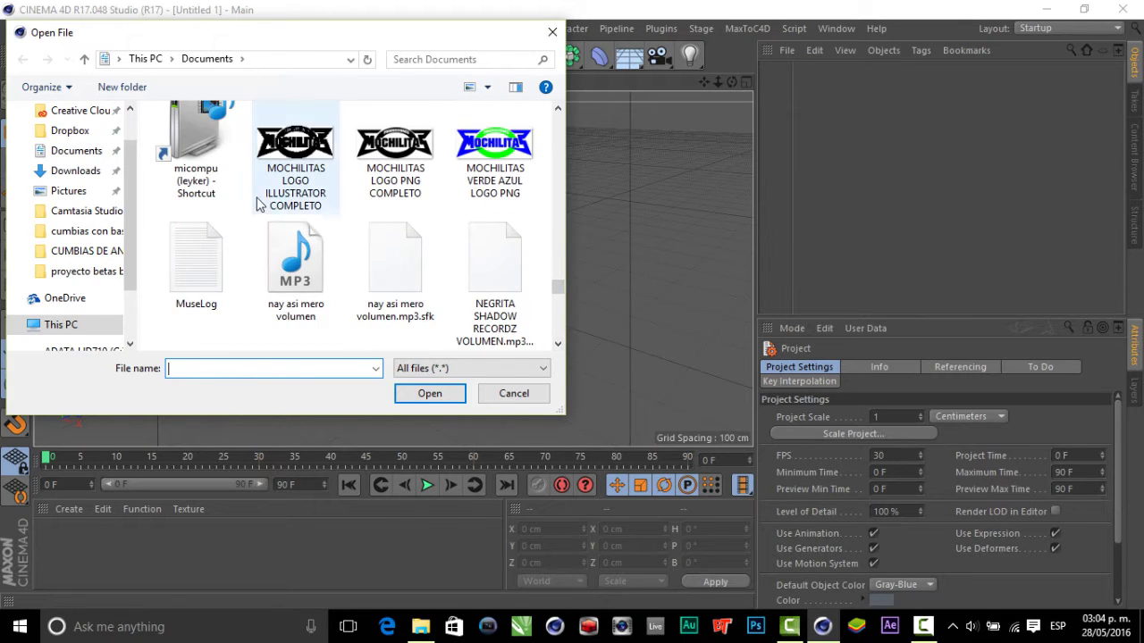
pyautogui.click(295, 152)
# Step: Import the Illustrator logo at default scale and connect all its paths into one spline
pyautogui.click(429, 393)
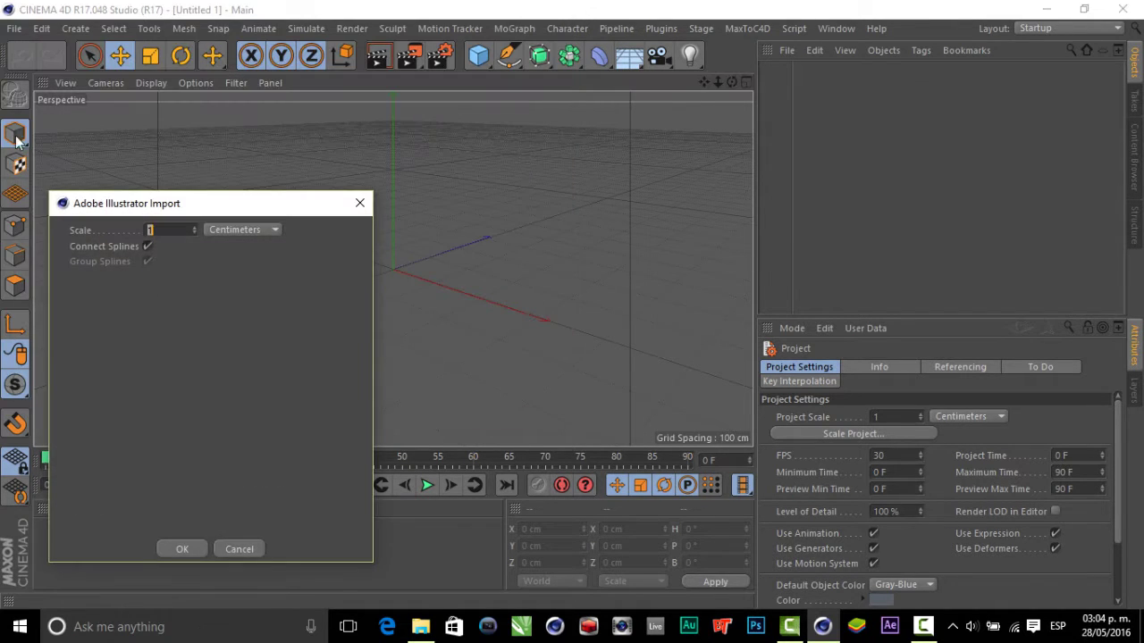
pyautogui.click(183, 551)
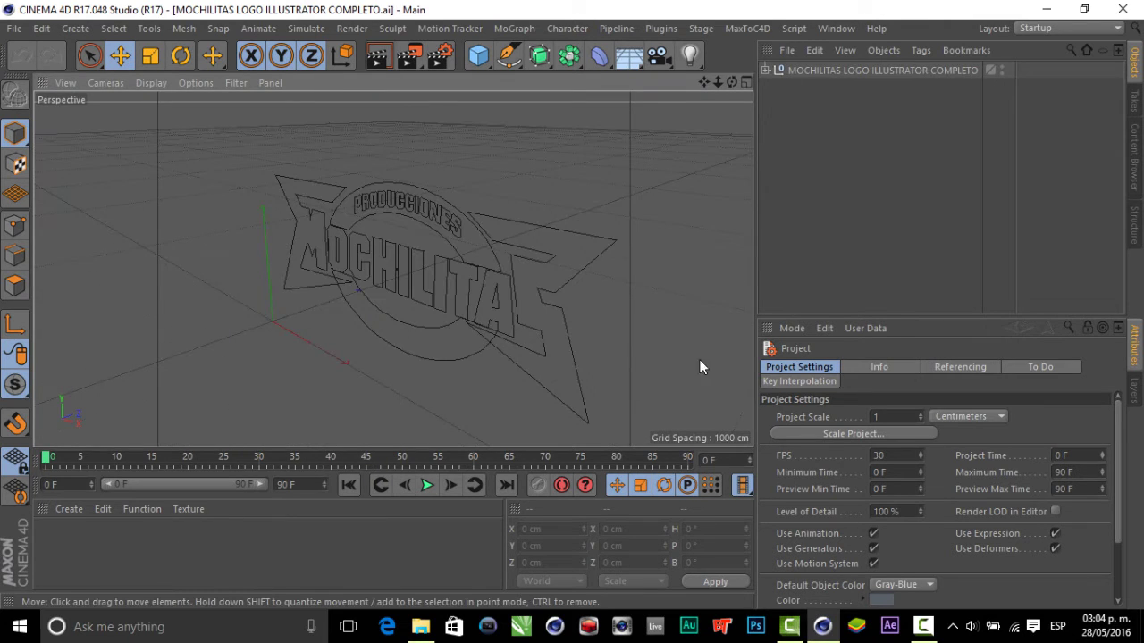
pyautogui.click(765, 70)
pyautogui.moveTo(795, 298); pyautogui.dragTo(915, 86)
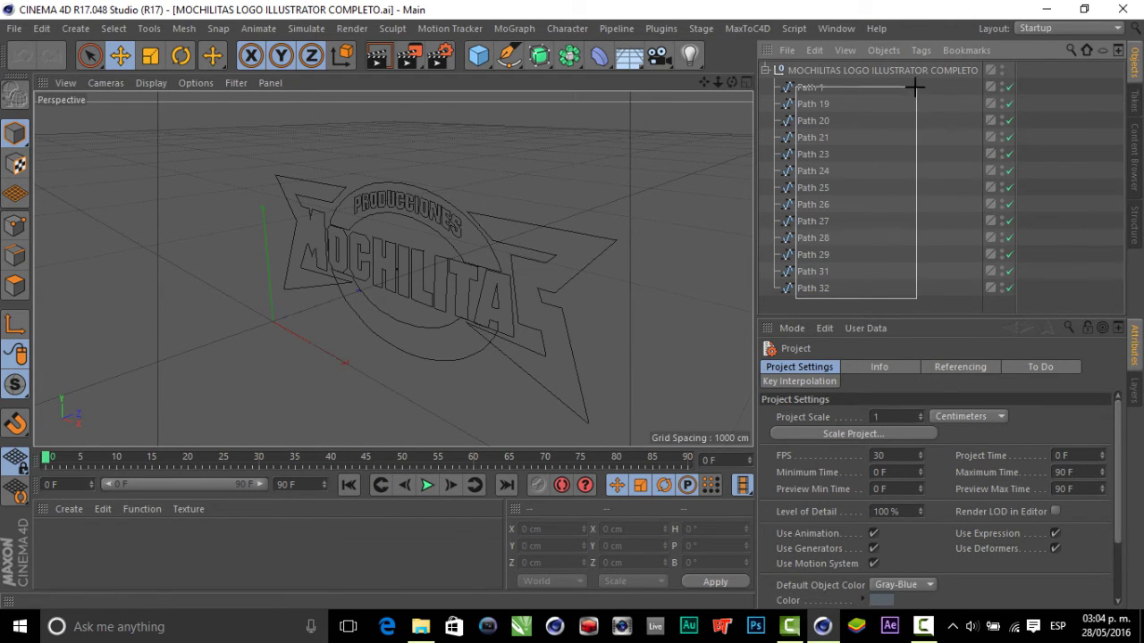
pyautogui.rightClick(809, 86)
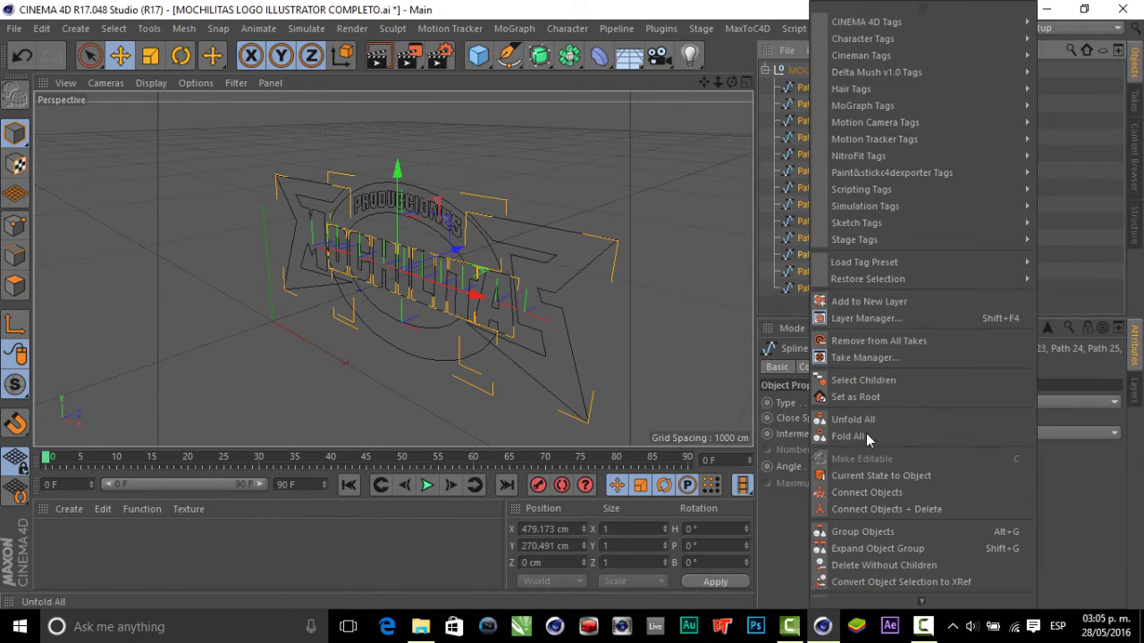
pyautogui.click(858, 494)
# Step: Move Path 1.1 out of the imported group and delete the empty group
pyautogui.click(815, 90)
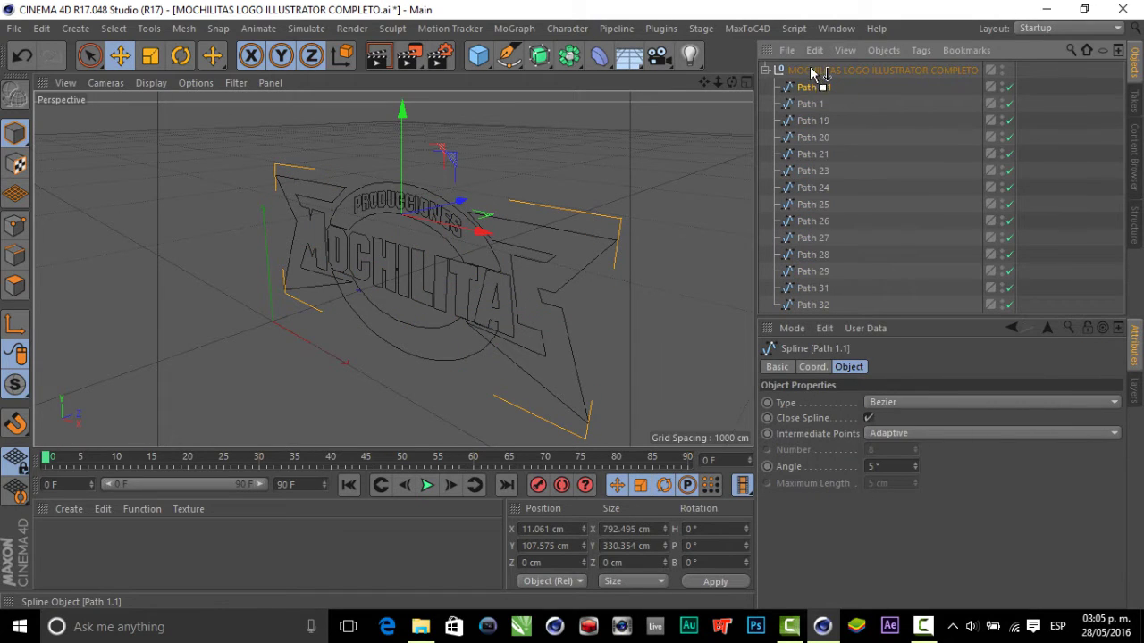
pyautogui.moveTo(813, 72); pyautogui.dragTo(808, 68)
pyautogui.click(766, 87)
pyautogui.click(804, 88)
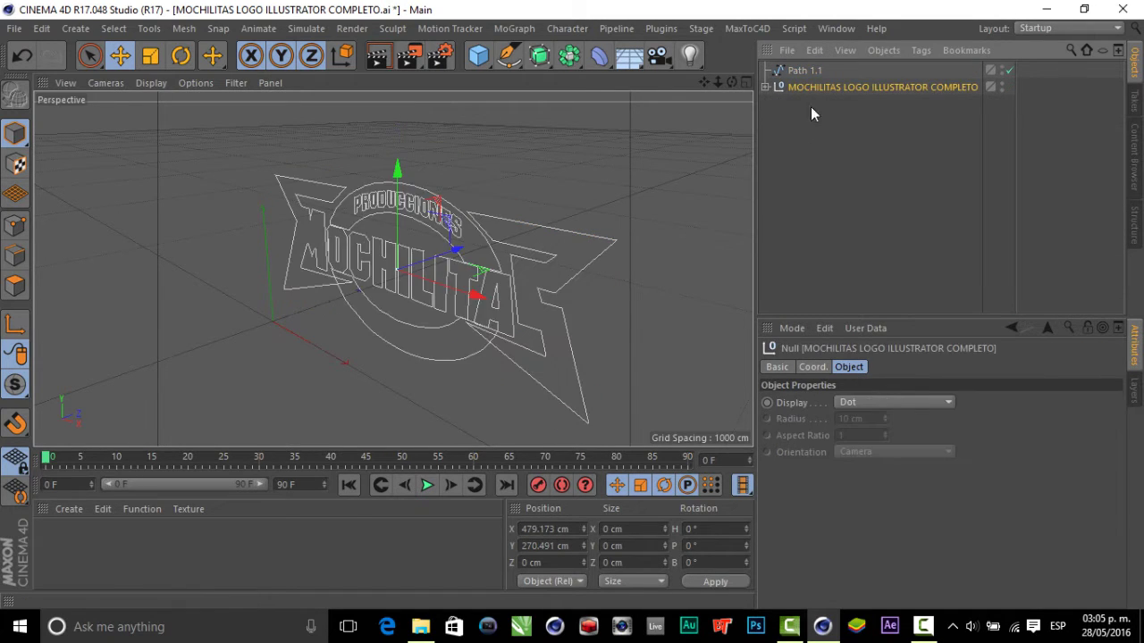
pyautogui.press('Delete')
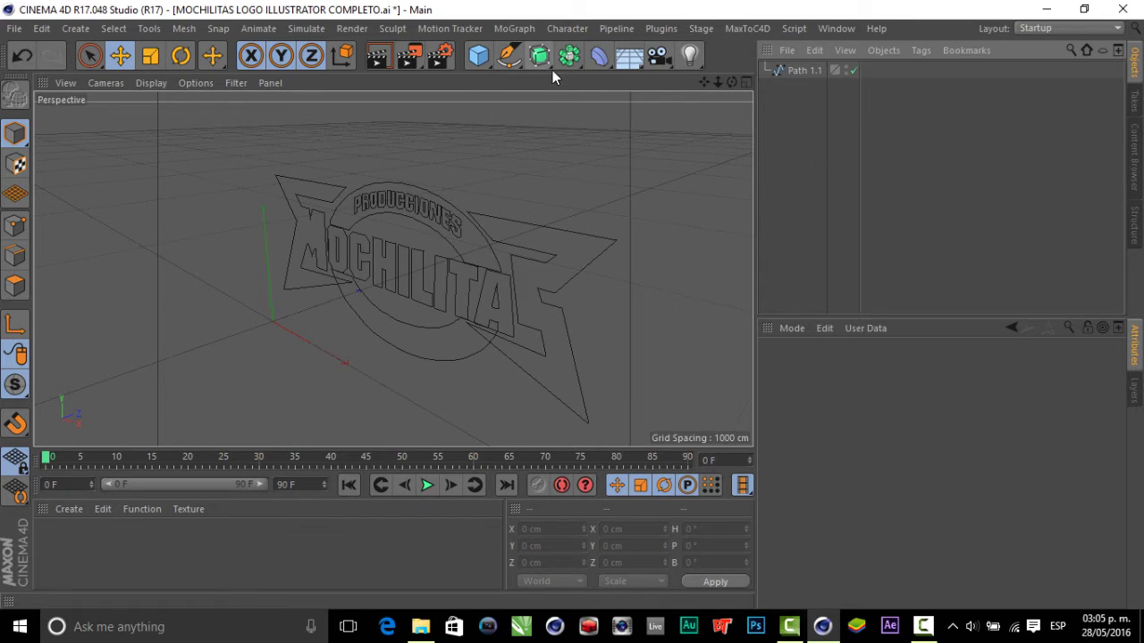
# Step: Place Path 1.1 inside a new Extrude generator and preview the extruded logo
pyautogui.click(553, 69)
pyautogui.click(715, 78)
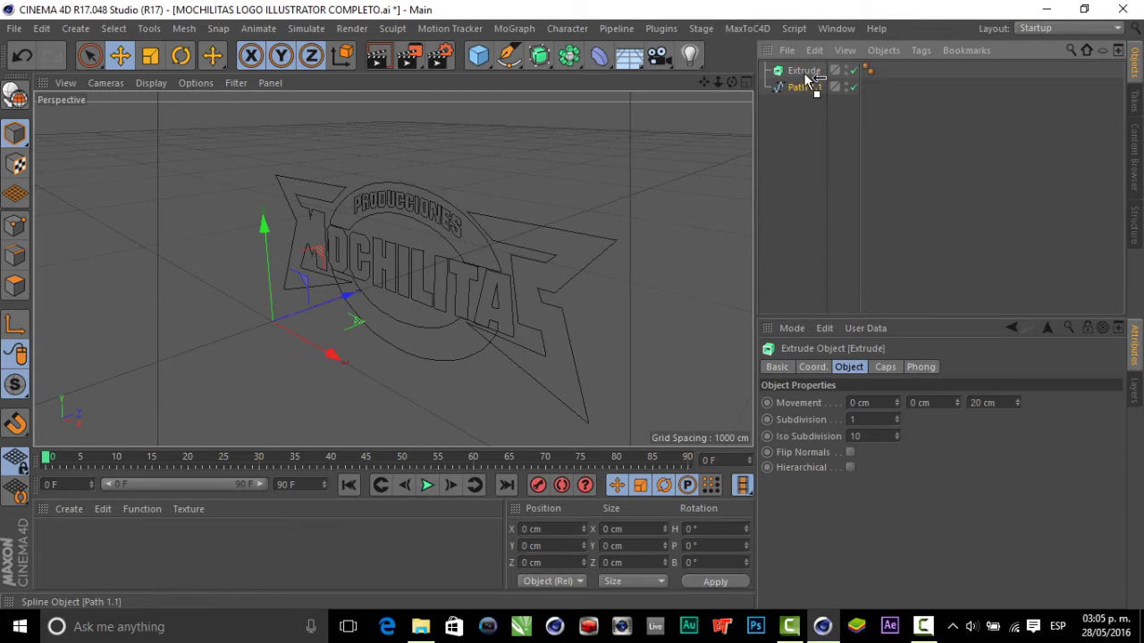
pyautogui.moveTo(809, 79); pyautogui.dragTo(804, 72)
pyautogui.click(766, 71)
pyautogui.click(802, 71)
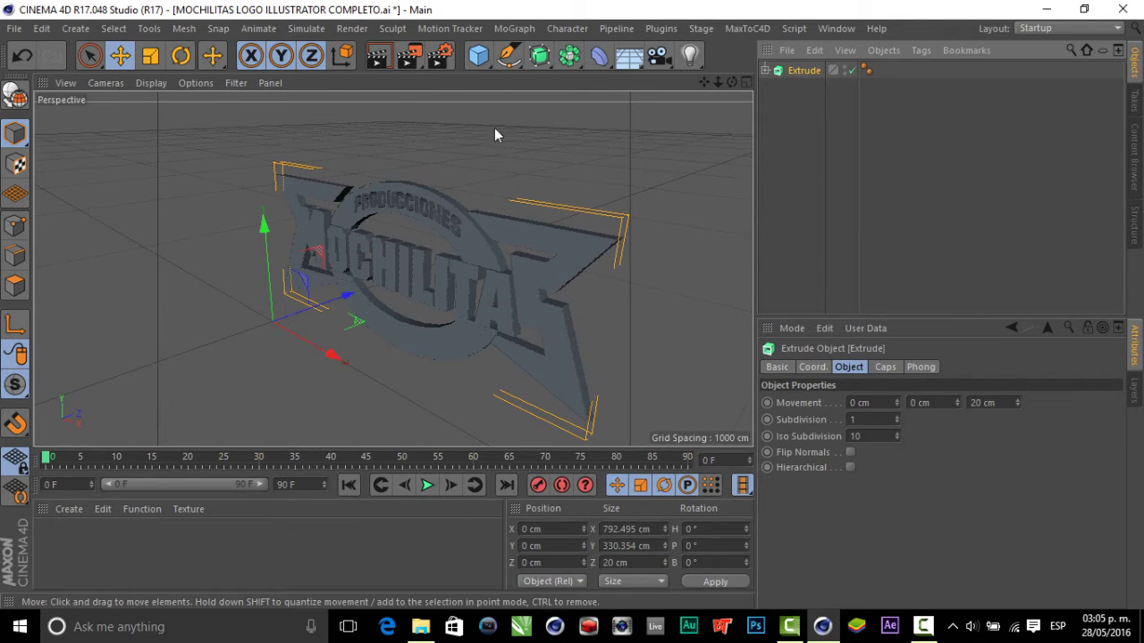
pyautogui.hotkey('ctrl', 'r')
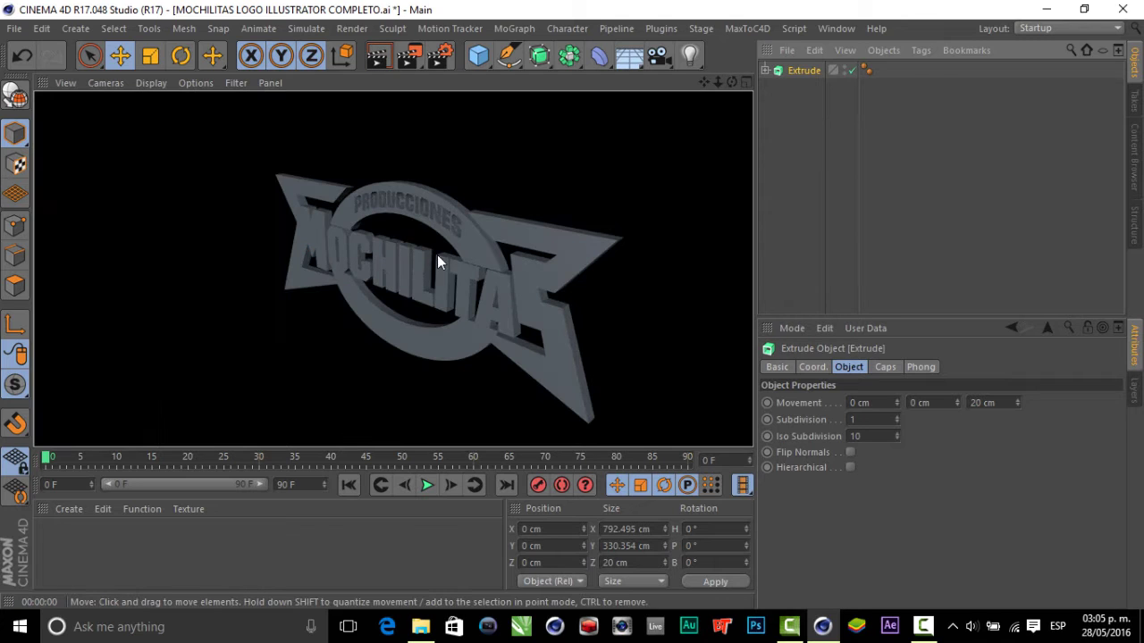
pyautogui.moveTo(731, 81); pyautogui.dragTo(661, 85)
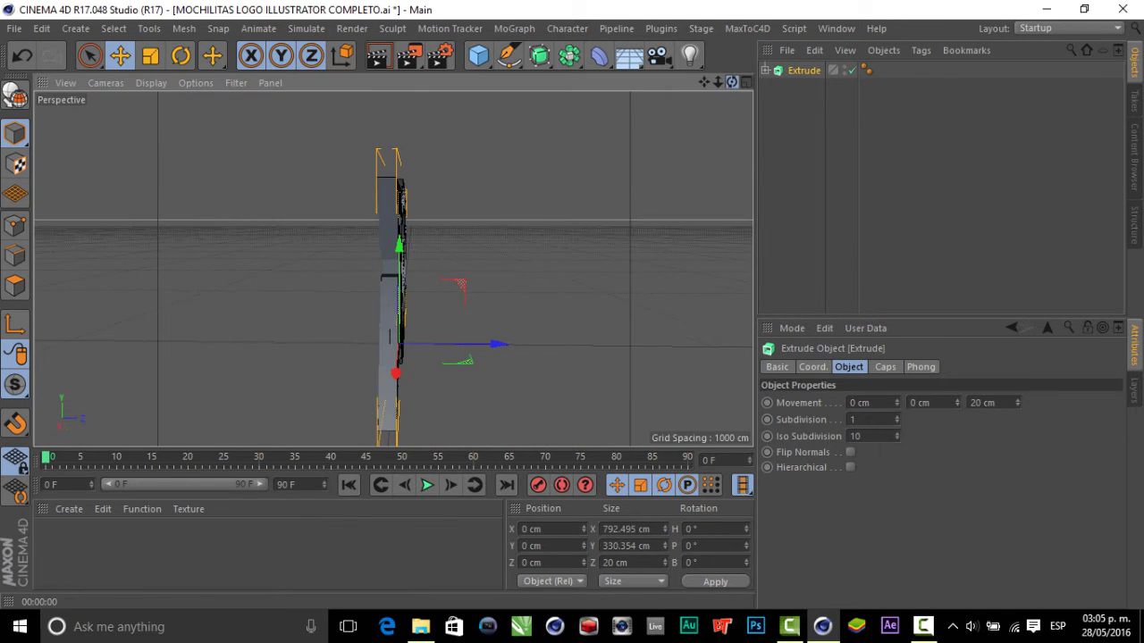
# Step: Set the Extrude's Z movement to 80 cm and view the logo from an oblique angle
pyautogui.click(974, 403)
pyautogui.write('80')
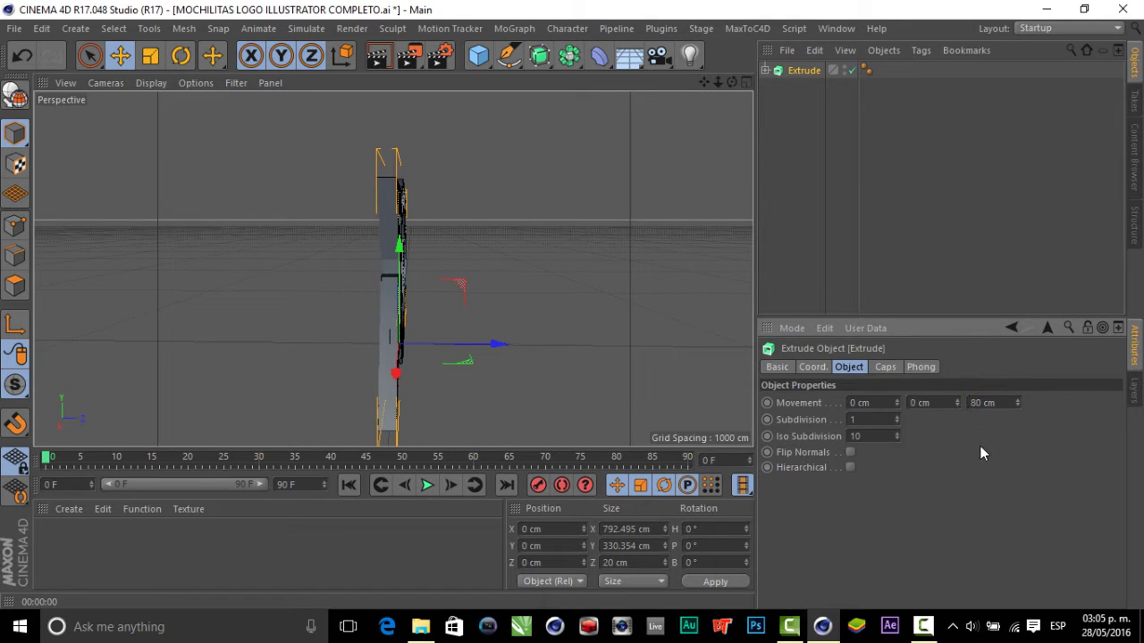
pyautogui.press('Return')
pyautogui.moveTo(731, 82)
pyautogui.mouseDown()
pyautogui.moveTo(679, 107)
pyautogui.moveTo(617, 96)
pyautogui.mouseUp()
# Step: Make the extrude's start cap a Fillet Cap with a 3 cm radius
pyautogui.click(880, 367)
pyautogui.click(916, 403)
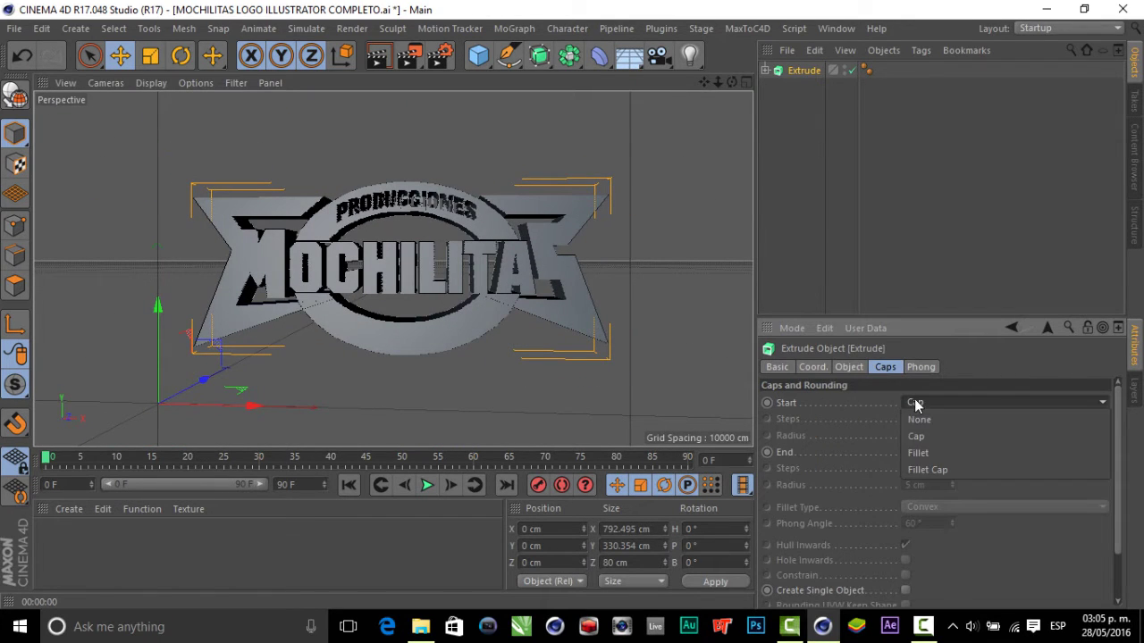
pyautogui.click(932, 462)
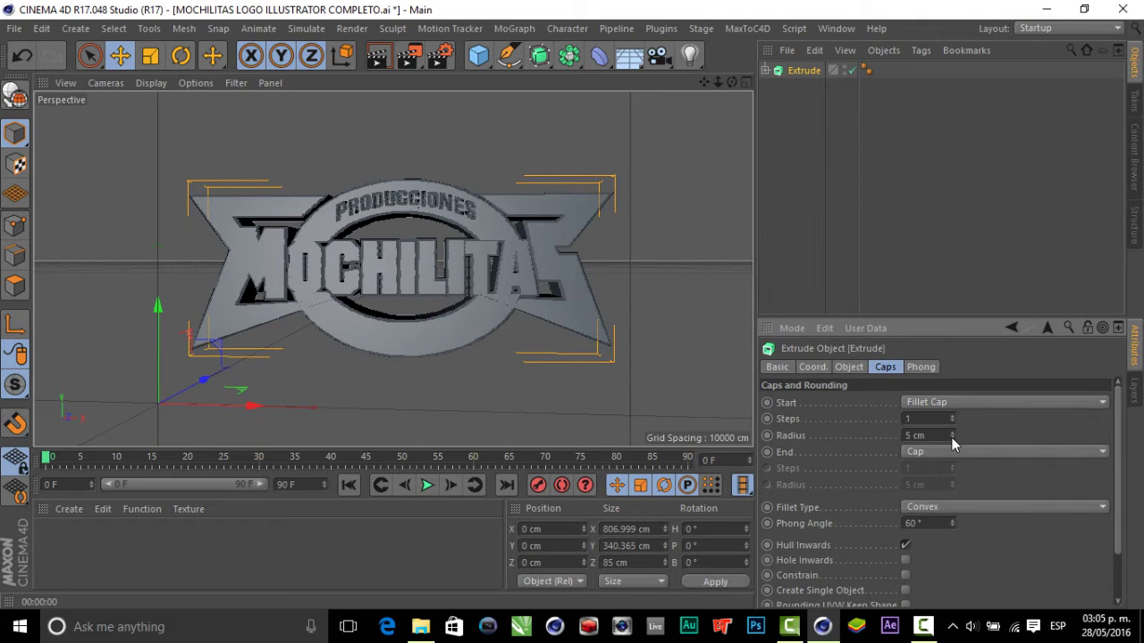
pyautogui.click(952, 438)
pyautogui.click(951, 438)
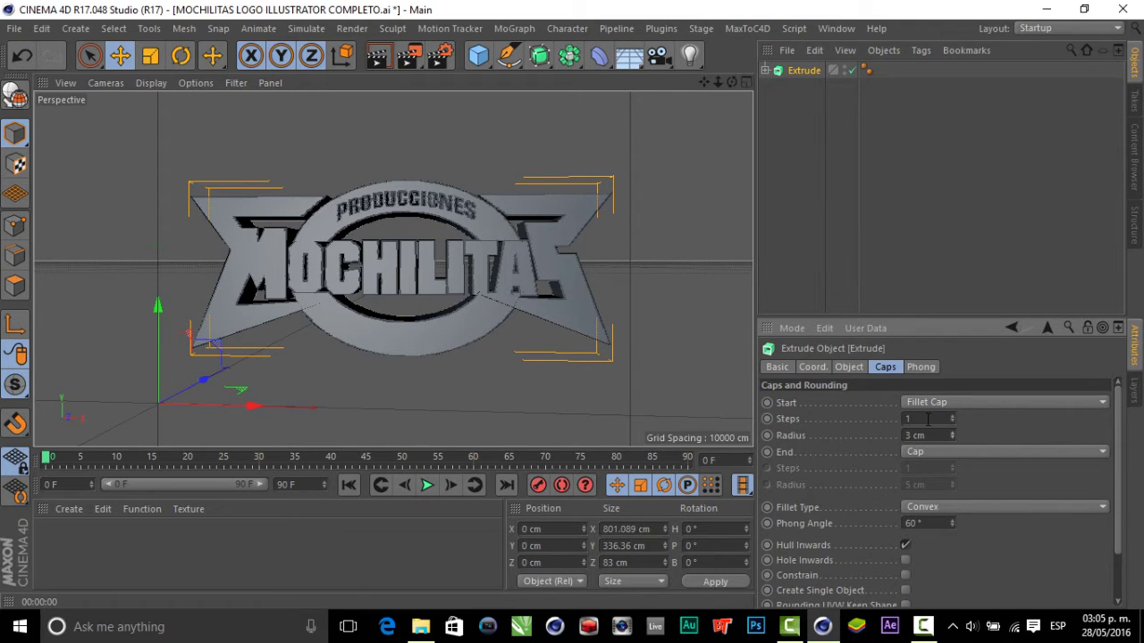
# Step: Render a preview, then make the end cap a 3 cm Fillet Cap too
pyautogui.click(376, 56)
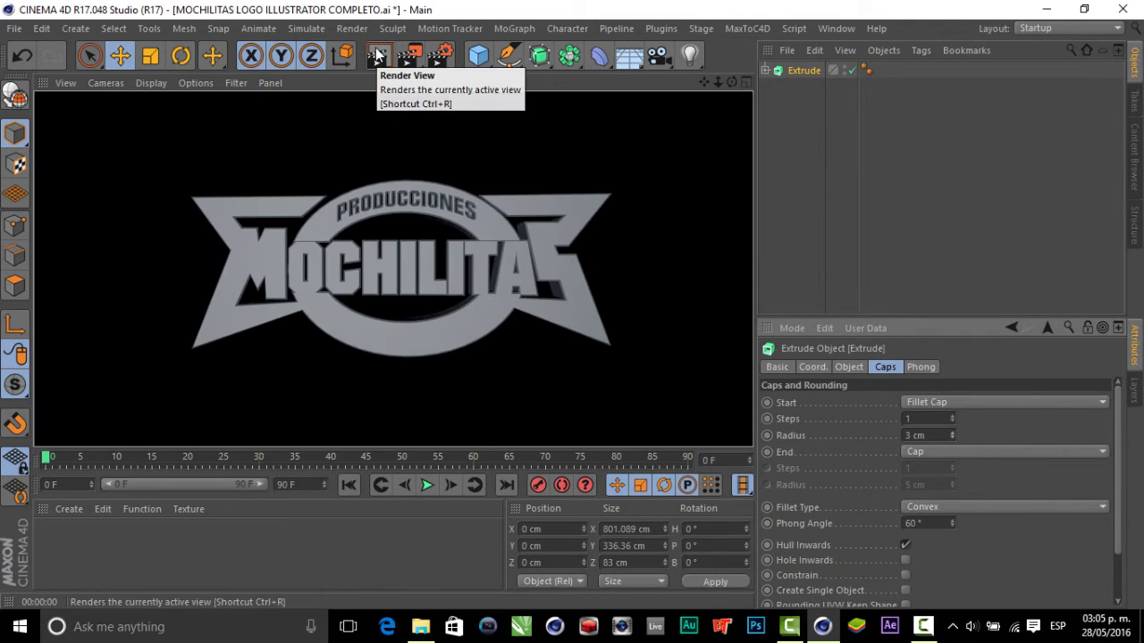
pyautogui.click(793, 206)
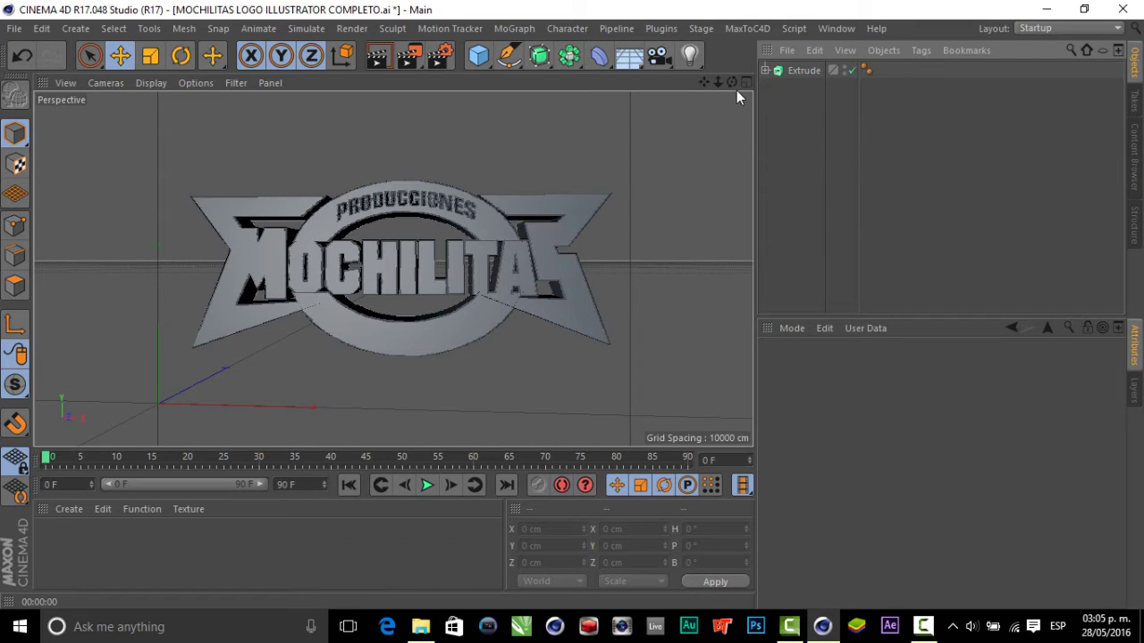
pyautogui.click(803, 72)
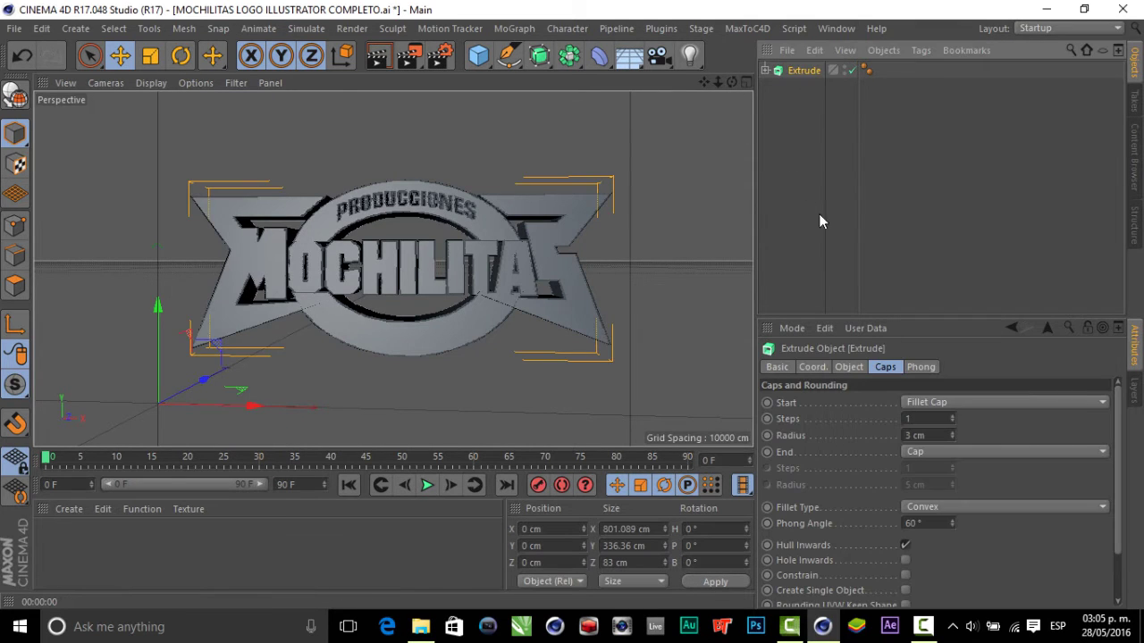
pyautogui.click(1016, 456)
pyautogui.click(941, 514)
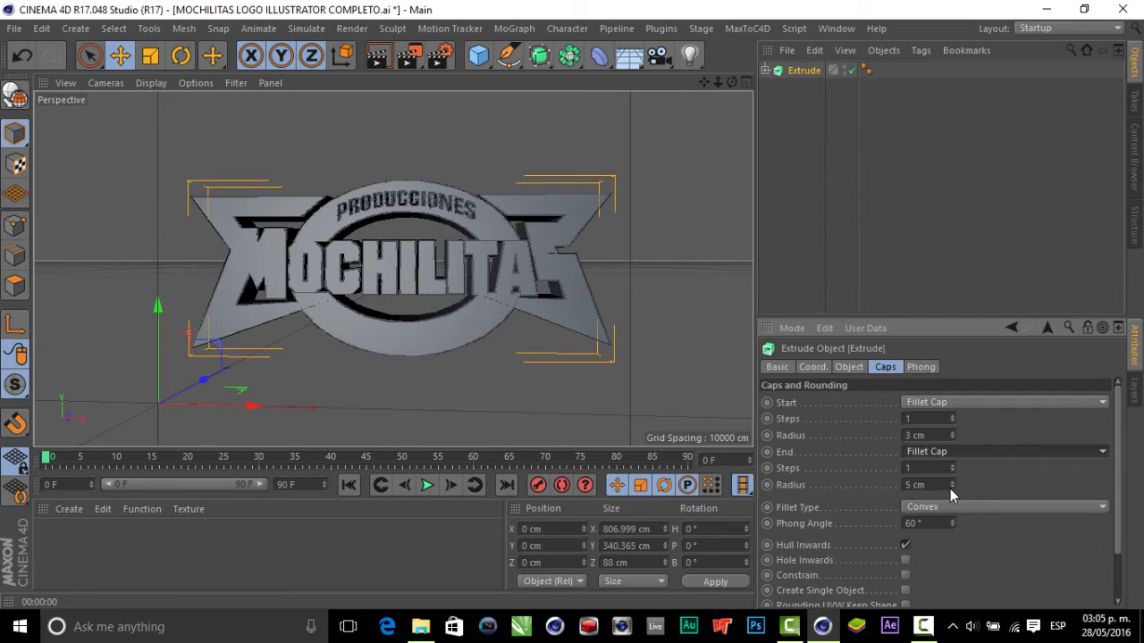
pyautogui.click(949, 488)
pyautogui.click(950, 488)
pyautogui.moveTo(731, 82)
pyautogui.mouseDown()
pyautogui.moveTo(679, 98)
pyautogui.moveTo(706, 82)
pyautogui.mouseUp()
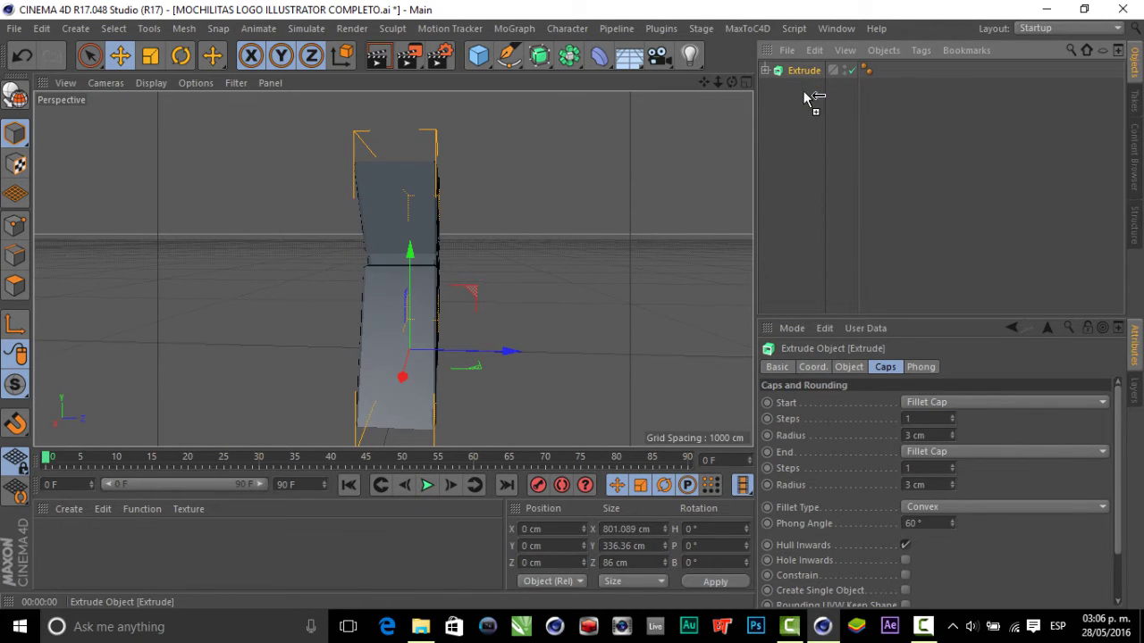
# Step: Duplicate the extrude as Extrude.1, adjust its fillet radius and set depth to 10 cm
pyautogui.moveTo(804, 92); pyautogui.dragTo(806, 97)
pyautogui.doubleClick(915, 433)
pyautogui.write('3.2')
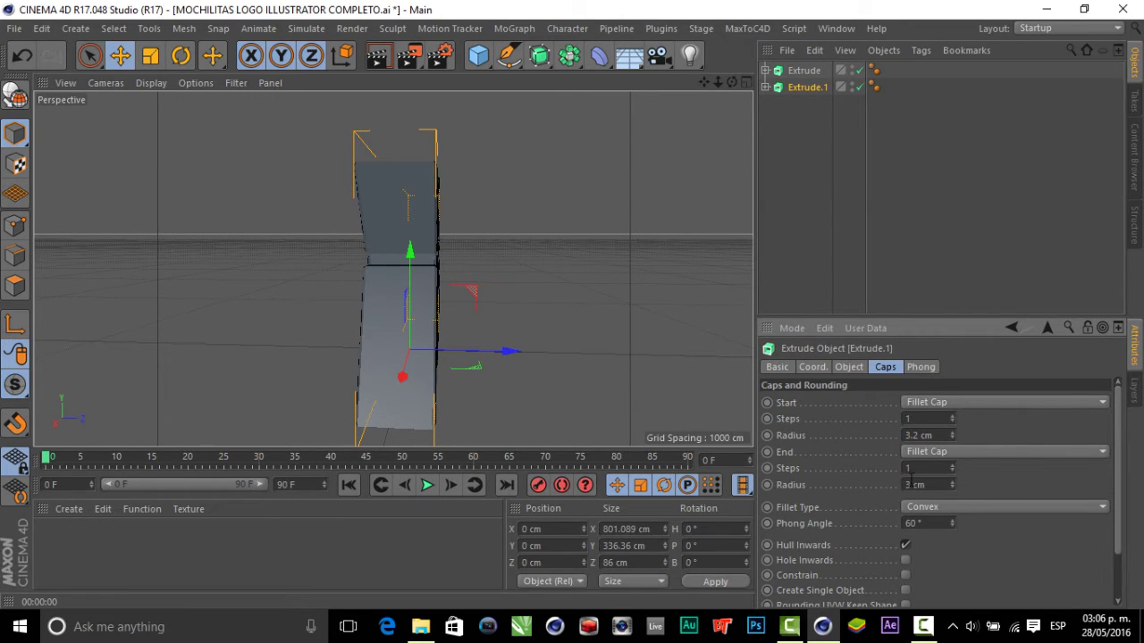
pyautogui.press('Return')
pyautogui.click(849, 368)
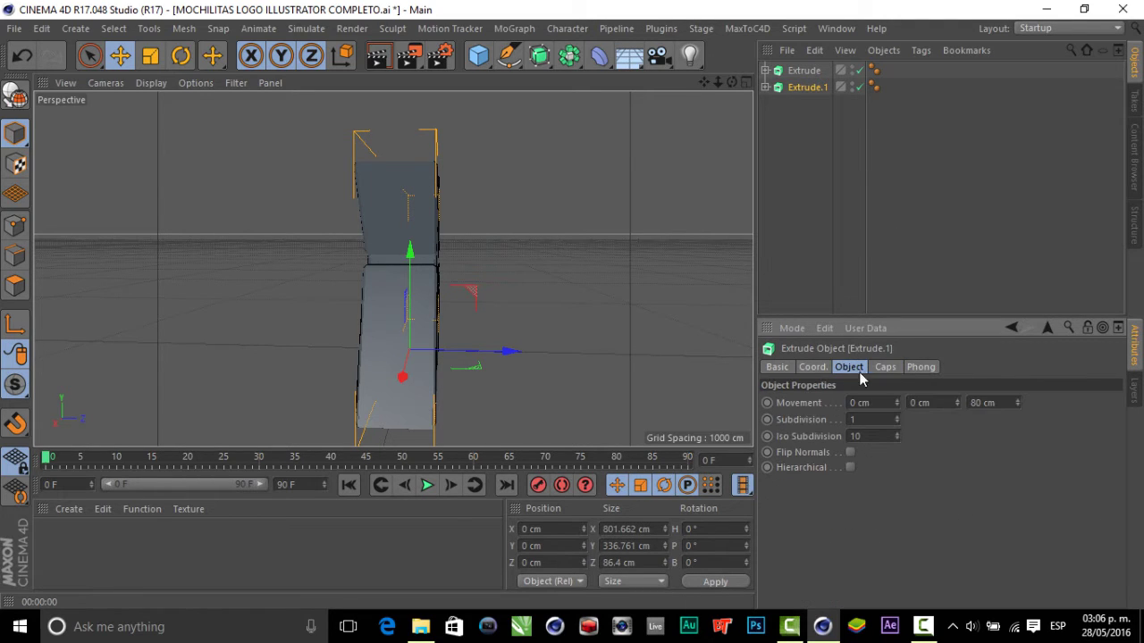
pyautogui.moveTo(1017, 403); pyautogui.dragTo(1018, 464)
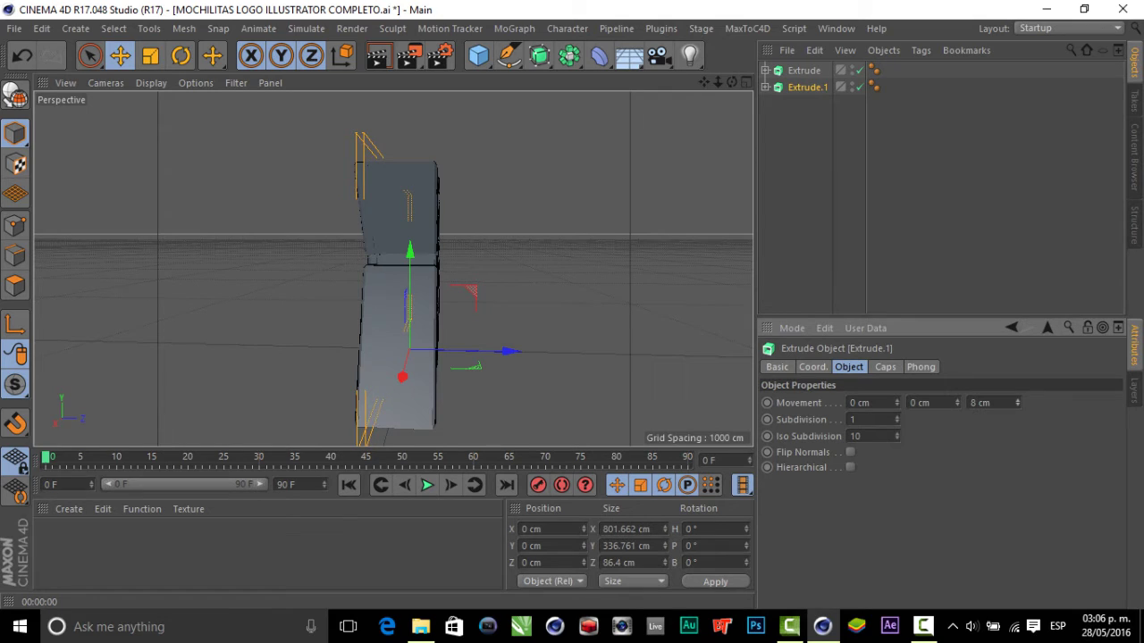
pyautogui.moveTo(1017, 464); pyautogui.dragTo(1018, 457)
pyautogui.write('10')
pyautogui.press('Return')
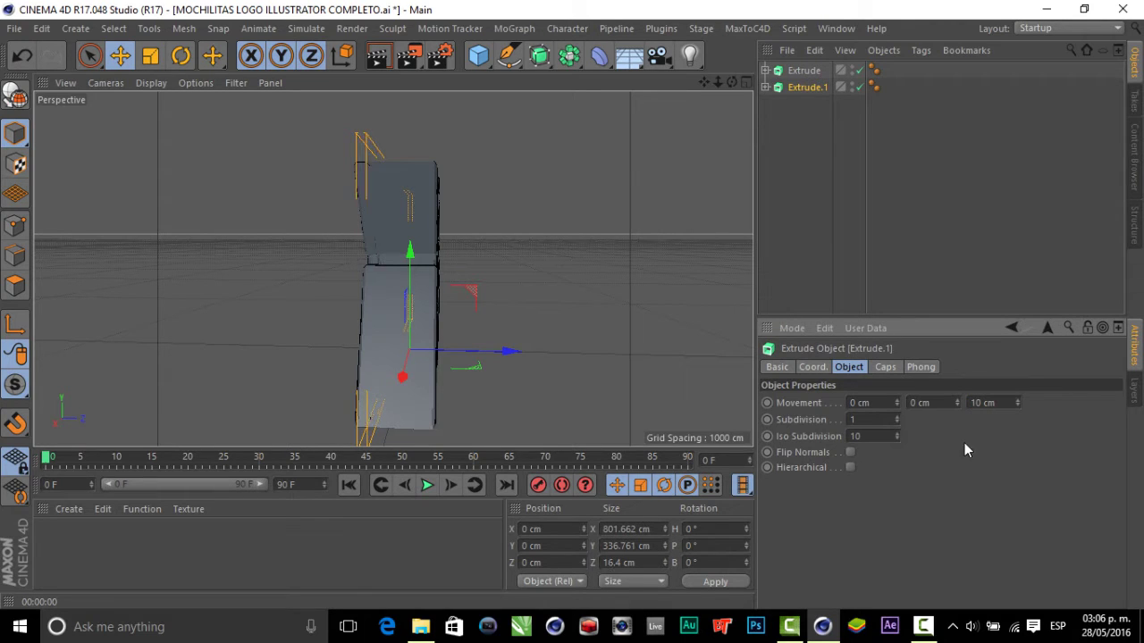
# Step: Copy-paste the logo as Extrude.2 and shift it along X
pyautogui.hotkey('ctrl', 'c')
pyautogui.hotkey('ctrl', 'v')
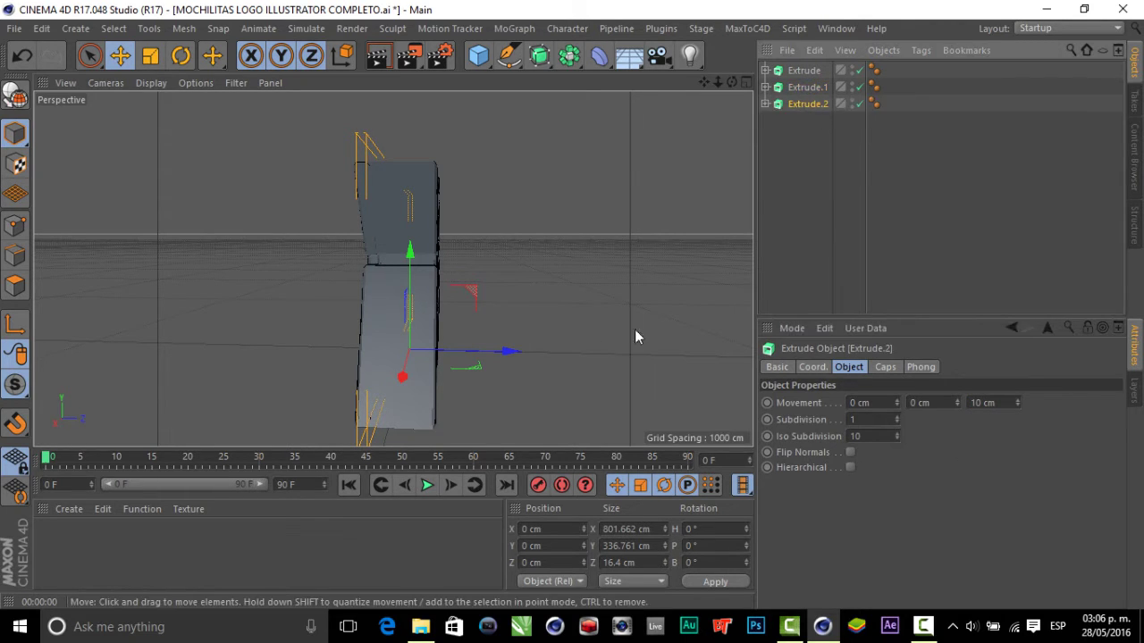
pyautogui.moveTo(510, 354); pyautogui.dragTo(533, 352)
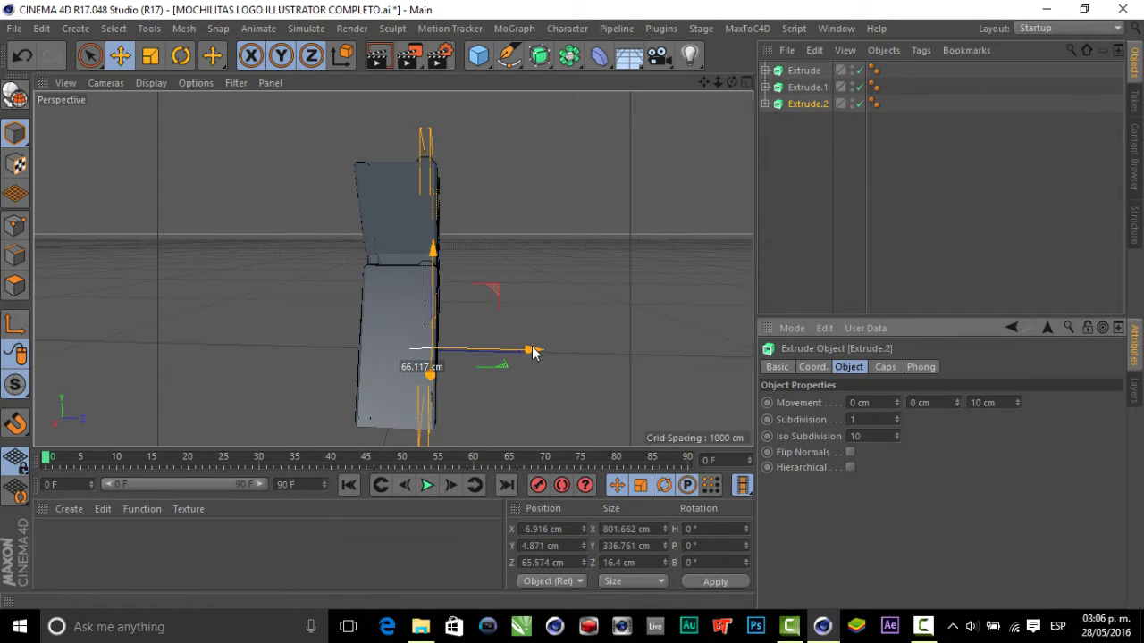
pyautogui.click(782, 226)
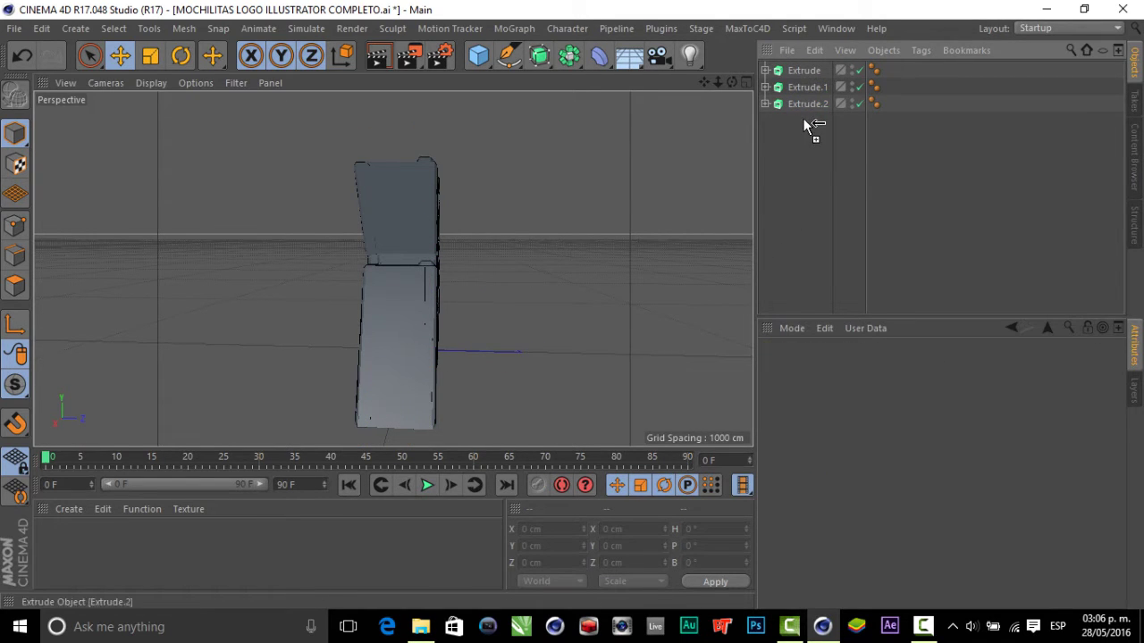
# Step: Create Extrude.3, slide it along X and set its extrusion depth to 20 cm
pyautogui.moveTo(804, 125); pyautogui.dragTo(805, 125)
pyautogui.moveTo(538, 351); pyautogui.dragTo(526, 352)
pyautogui.click(975, 403)
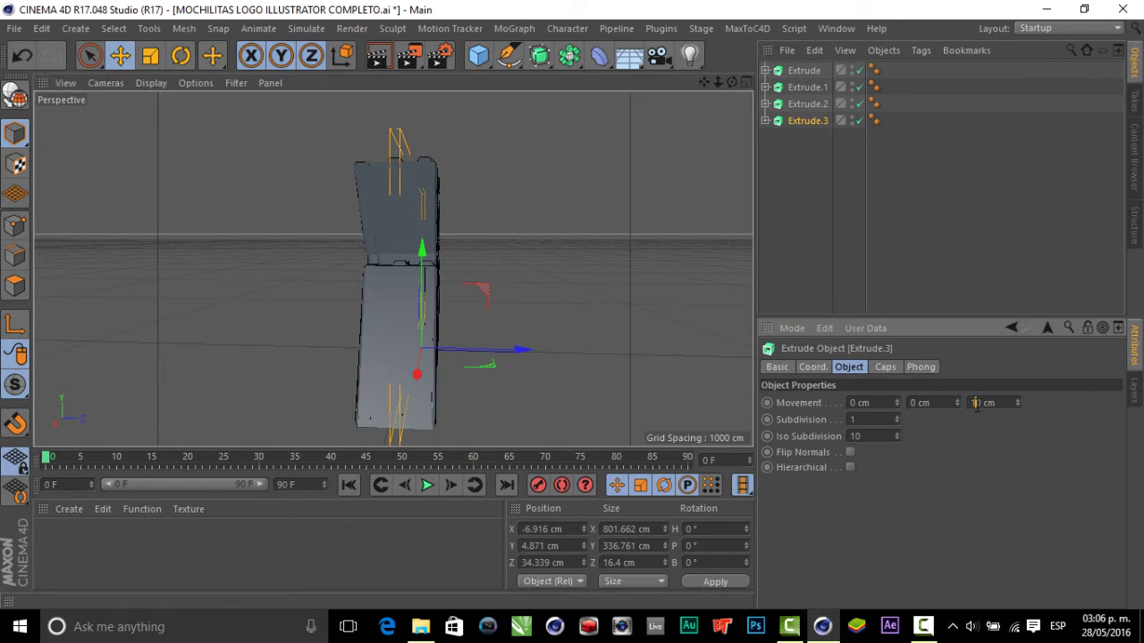
pyautogui.write('20')
pyautogui.press('Return')
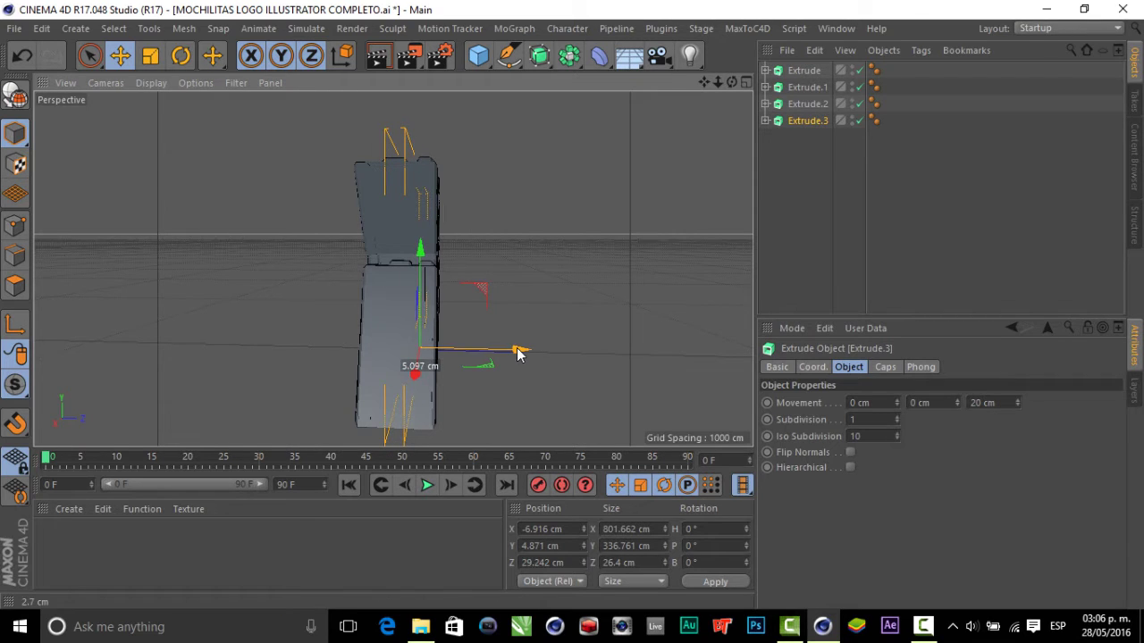
pyautogui.click(885, 225)
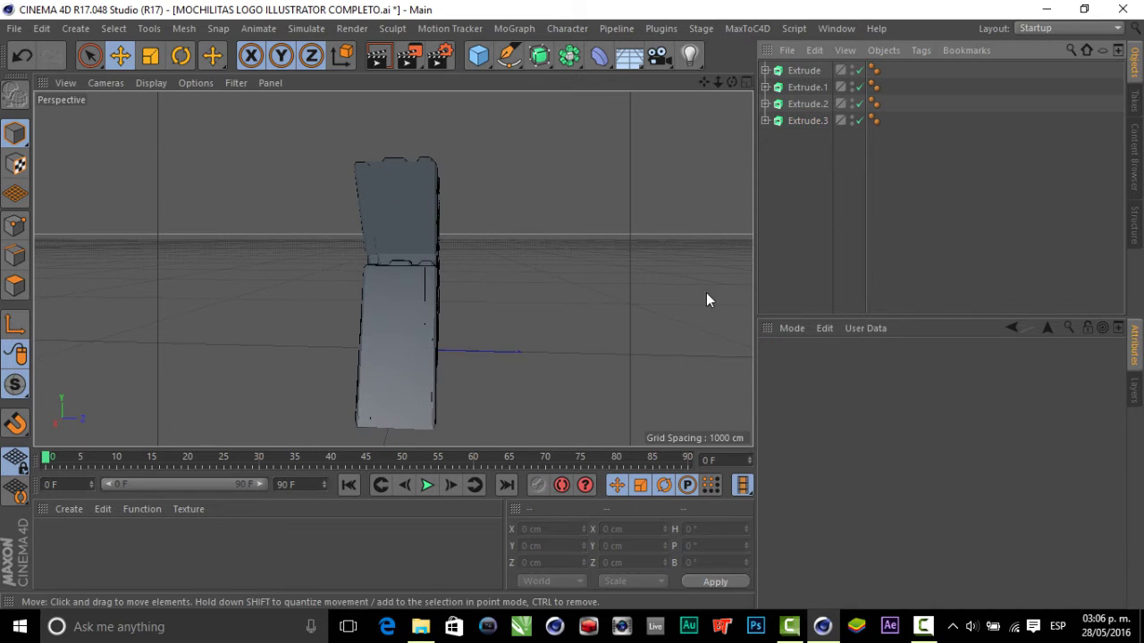
# Step: Create a new material Mat coloured green (H 111°, S 97%, V 100%)
pyautogui.doubleClick(60, 556)
pyautogui.doubleClick(54, 540)
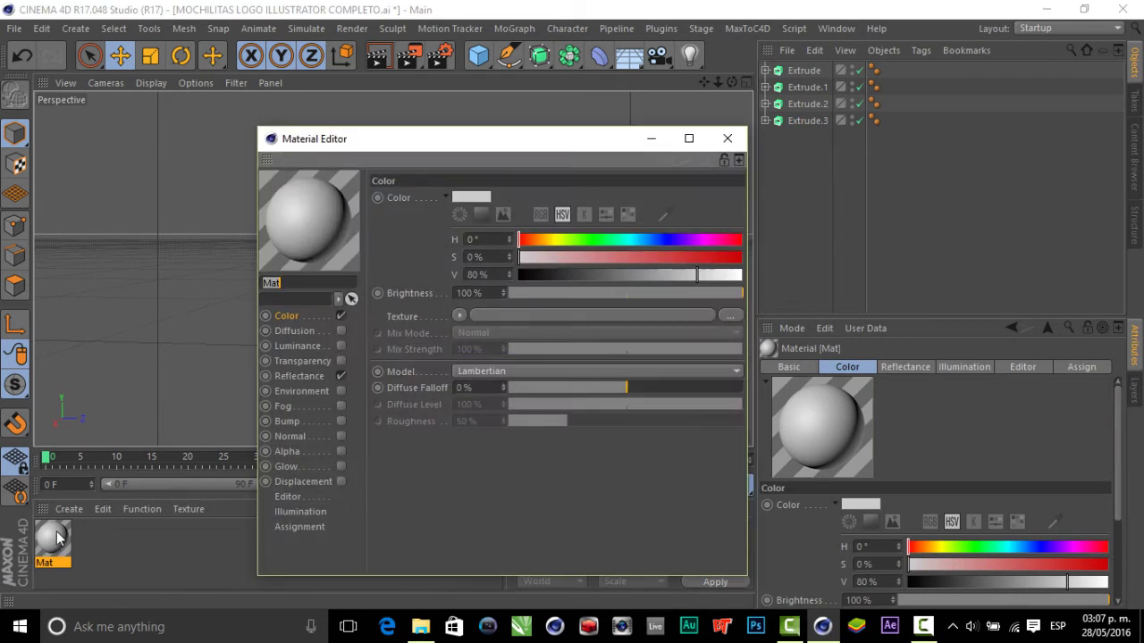
pyautogui.click(587, 240)
pyautogui.moveTo(707, 260)
pyautogui.mouseDown()
pyautogui.moveTo(738, 257)
pyautogui.moveTo(741, 274)
pyautogui.mouseUp()
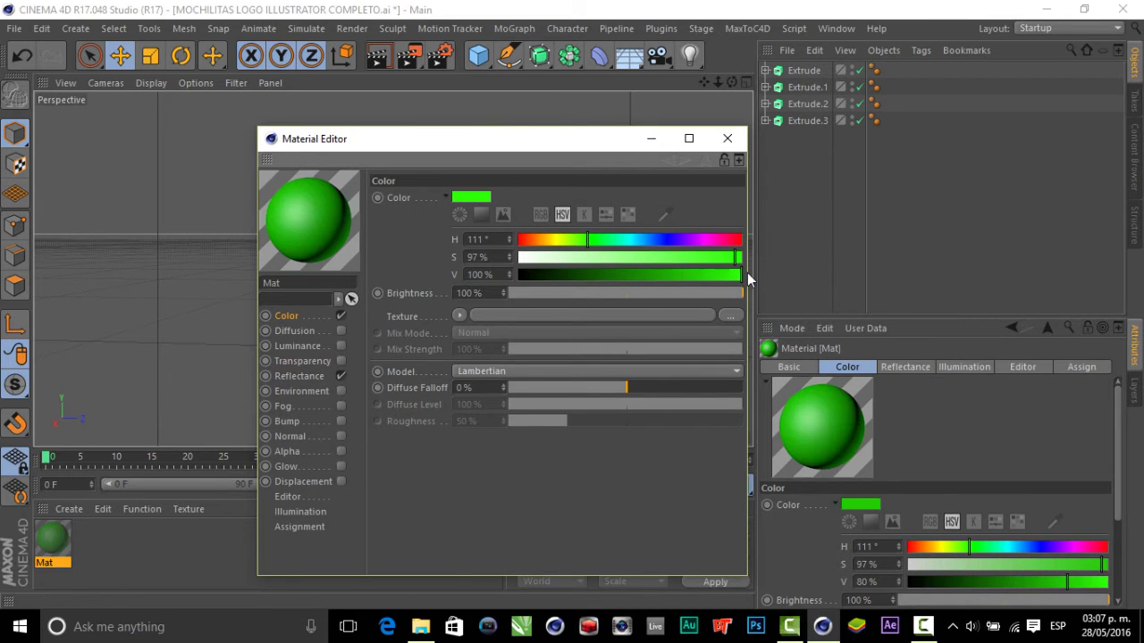
pyautogui.click(728, 139)
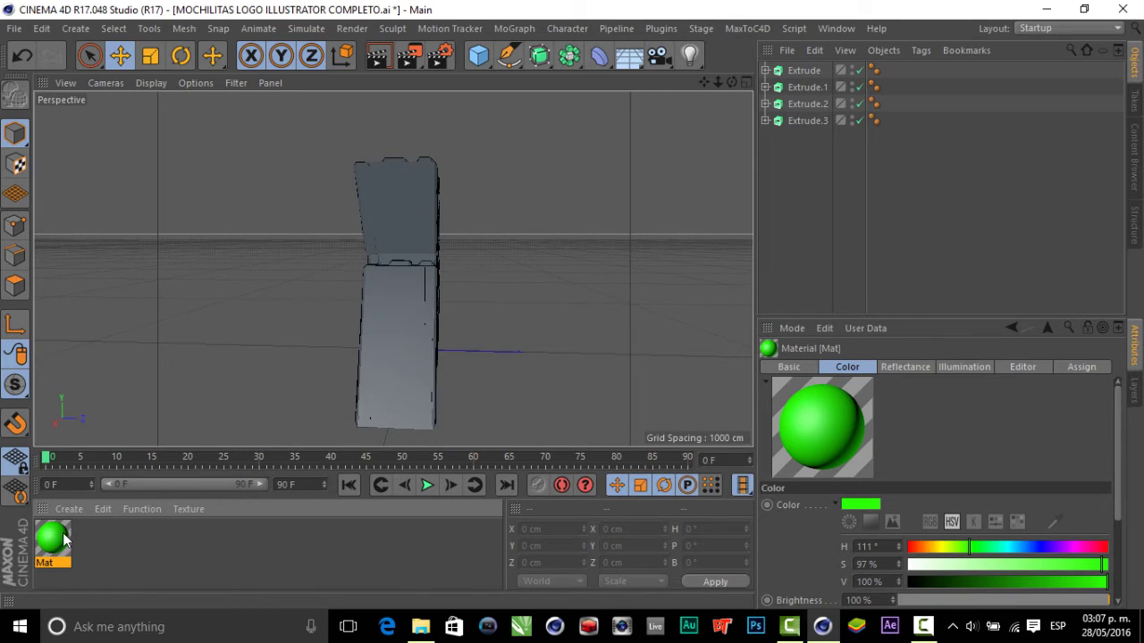
# Step: Apply Mat to Extrude.3 and render a preview of the model
pyautogui.moveTo(814, 128); pyautogui.dragTo(813, 125)
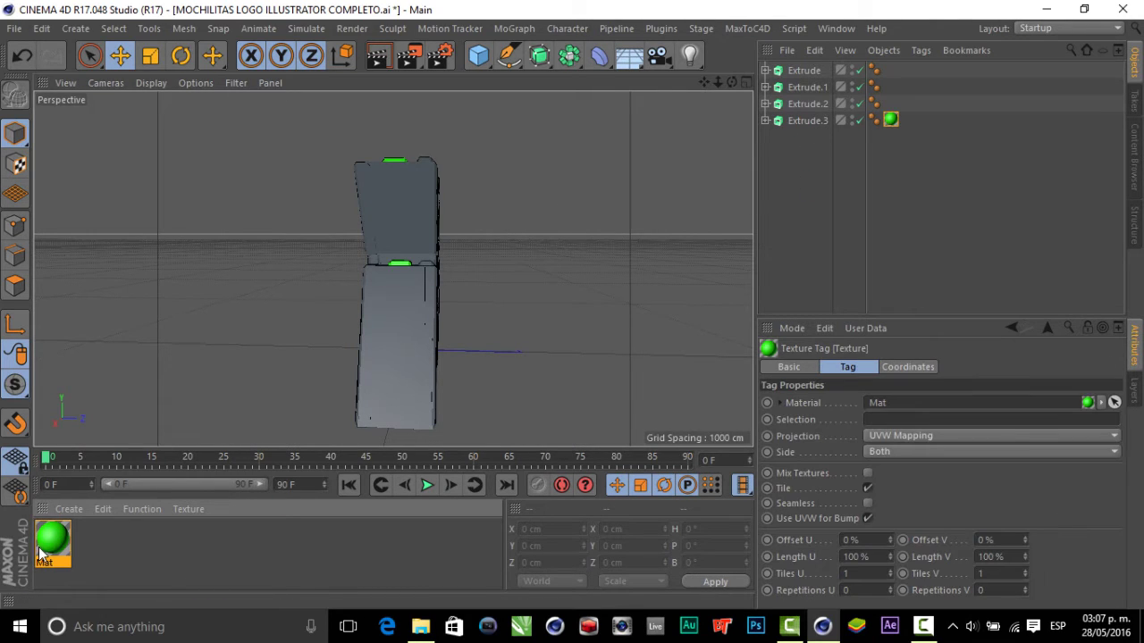
pyautogui.click(377, 56)
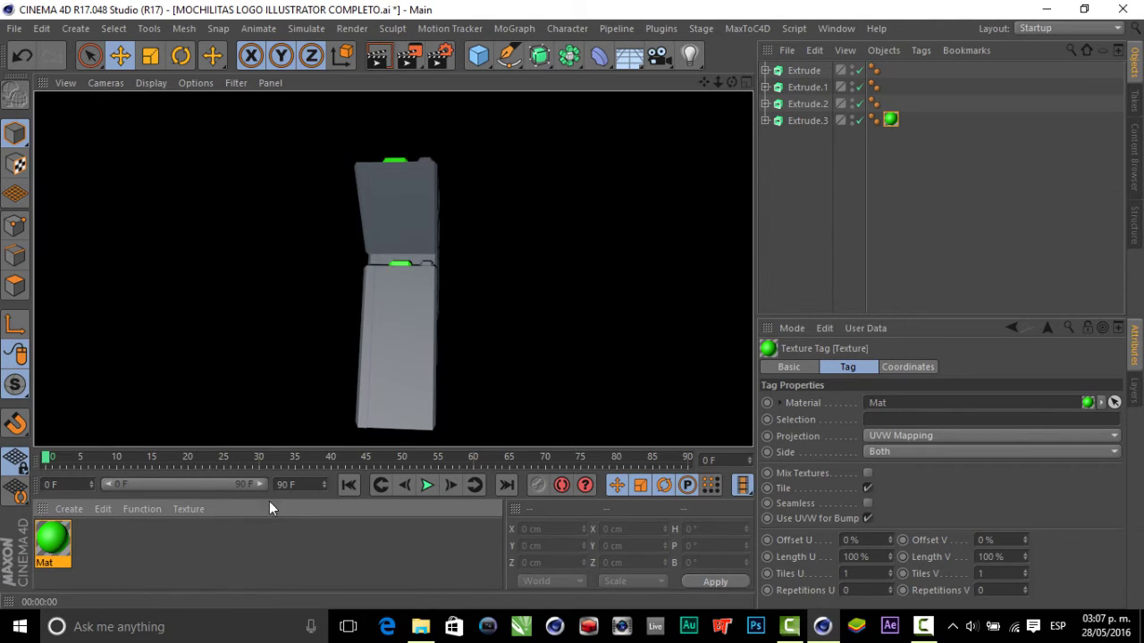
pyautogui.click(802, 121)
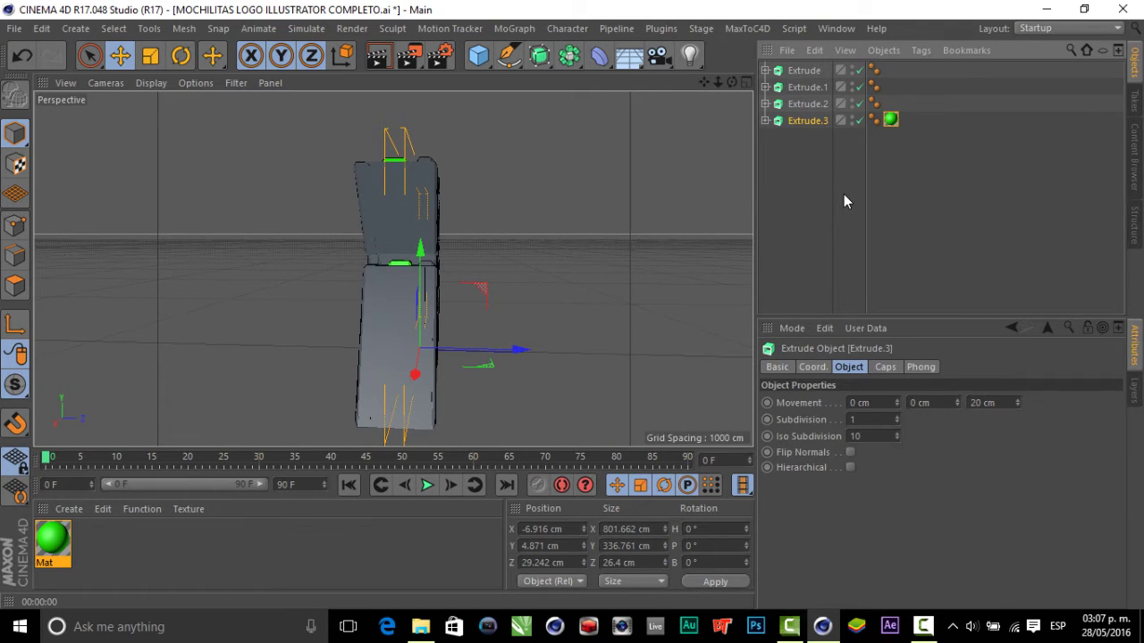
# Step: Delete Extrude.3 and Extrude.2, then inspect Extrude.1's caps in a side-view render
pyautogui.press('Delete')
pyautogui.click(799, 106)
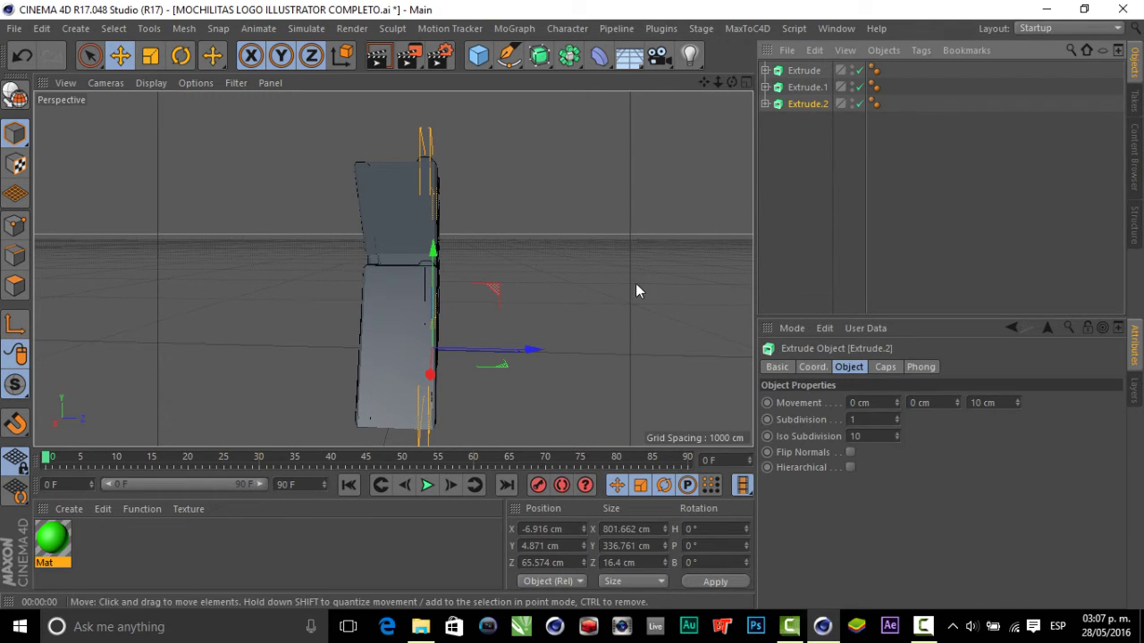
pyautogui.press('Delete')
pyautogui.click(816, 84)
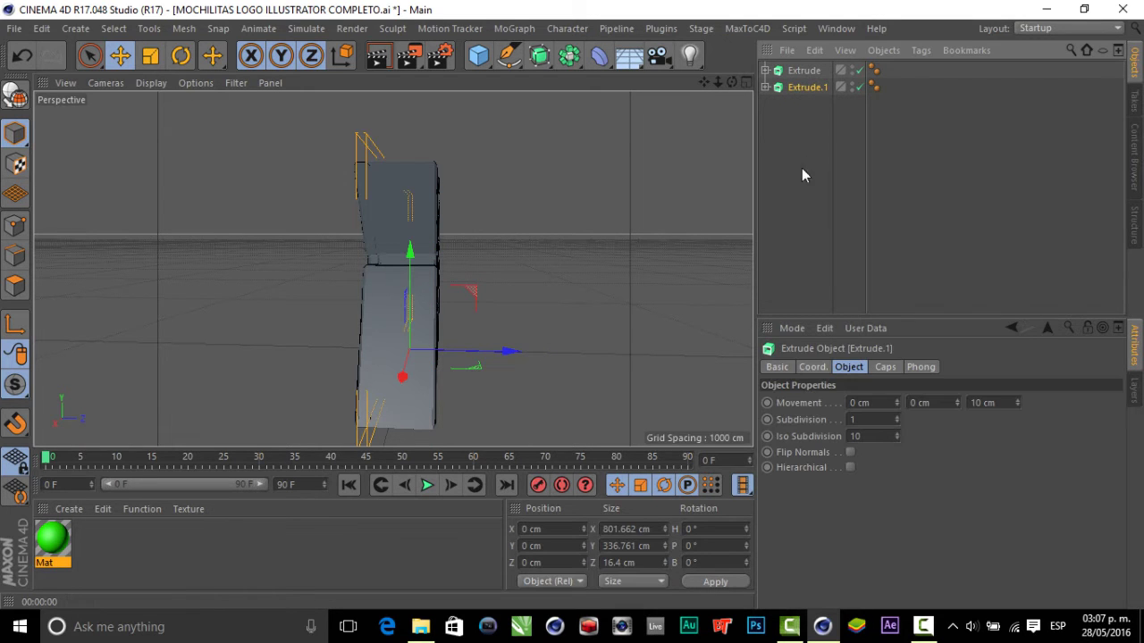
pyautogui.moveTo(731, 82); pyautogui.dragTo(679, 98)
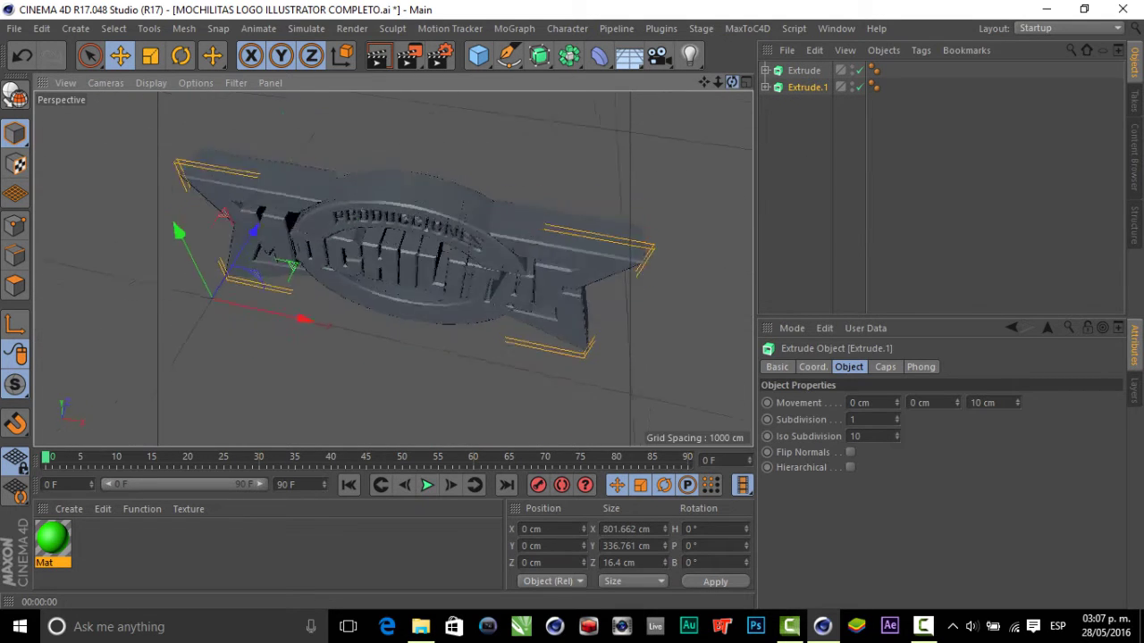
pyautogui.moveTo(679, 99); pyautogui.dragTo(715, 78)
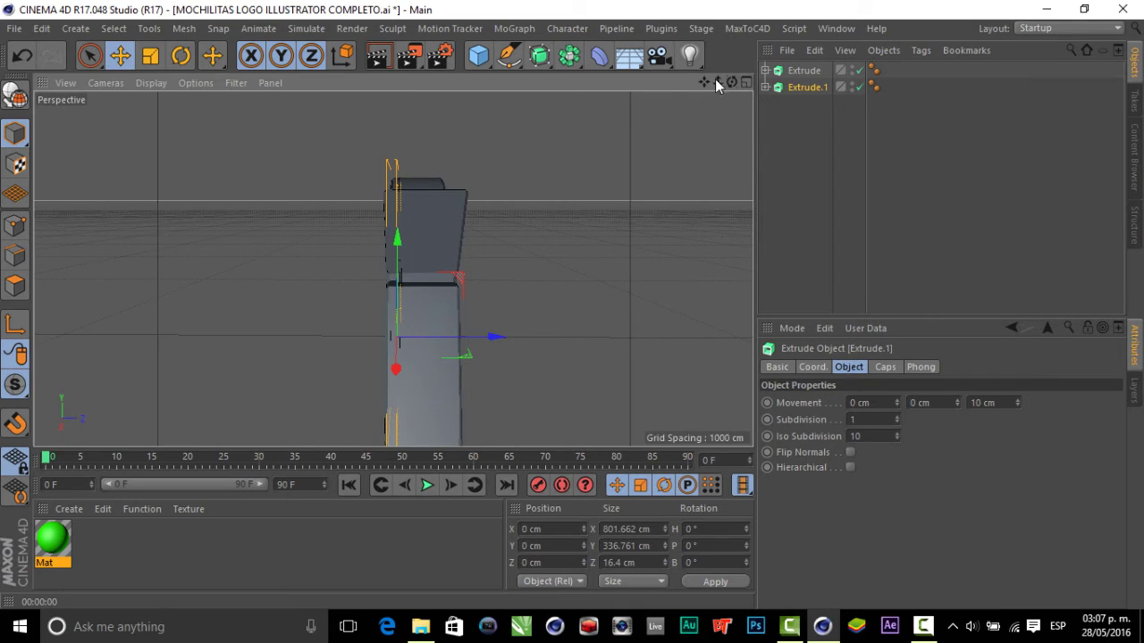
pyautogui.click(375, 59)
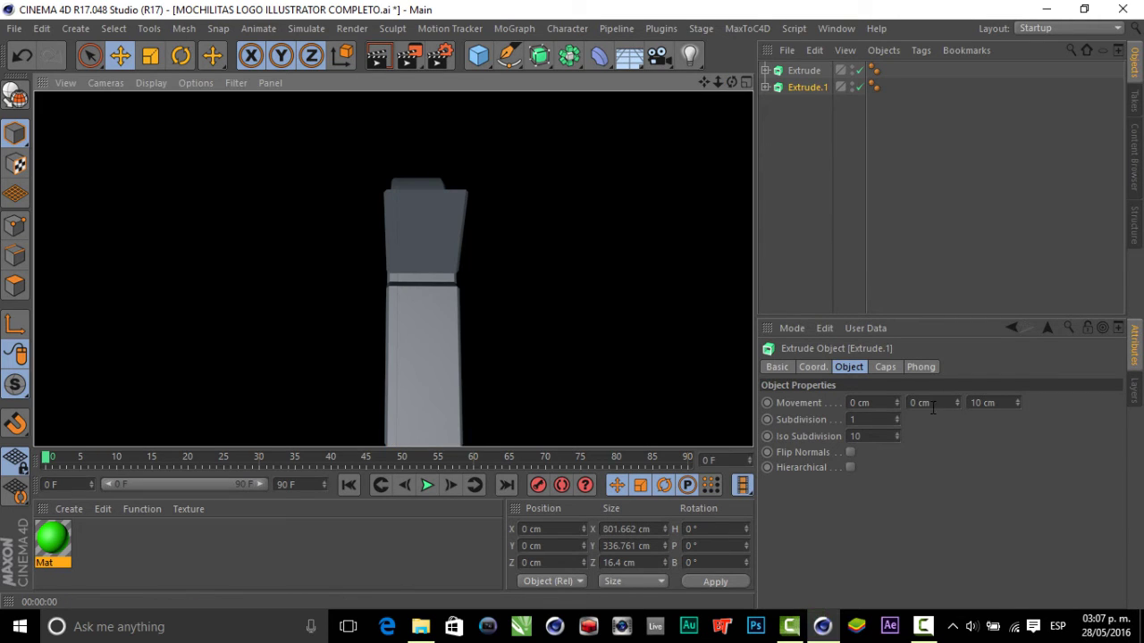
pyautogui.click(885, 367)
pyautogui.click(804, 70)
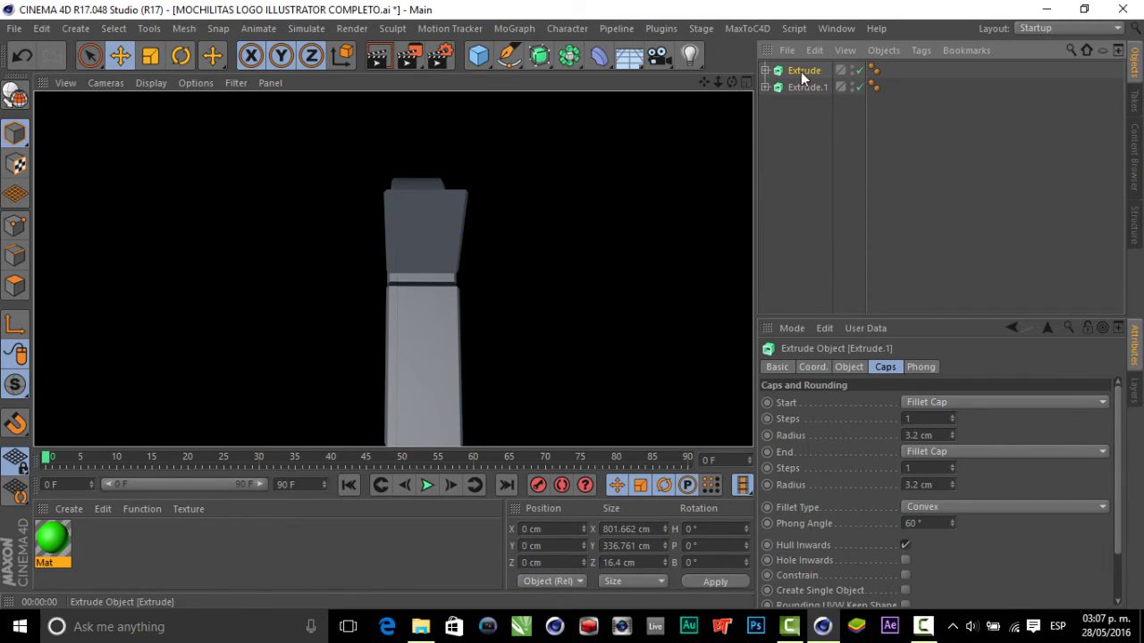
pyautogui.click(799, 92)
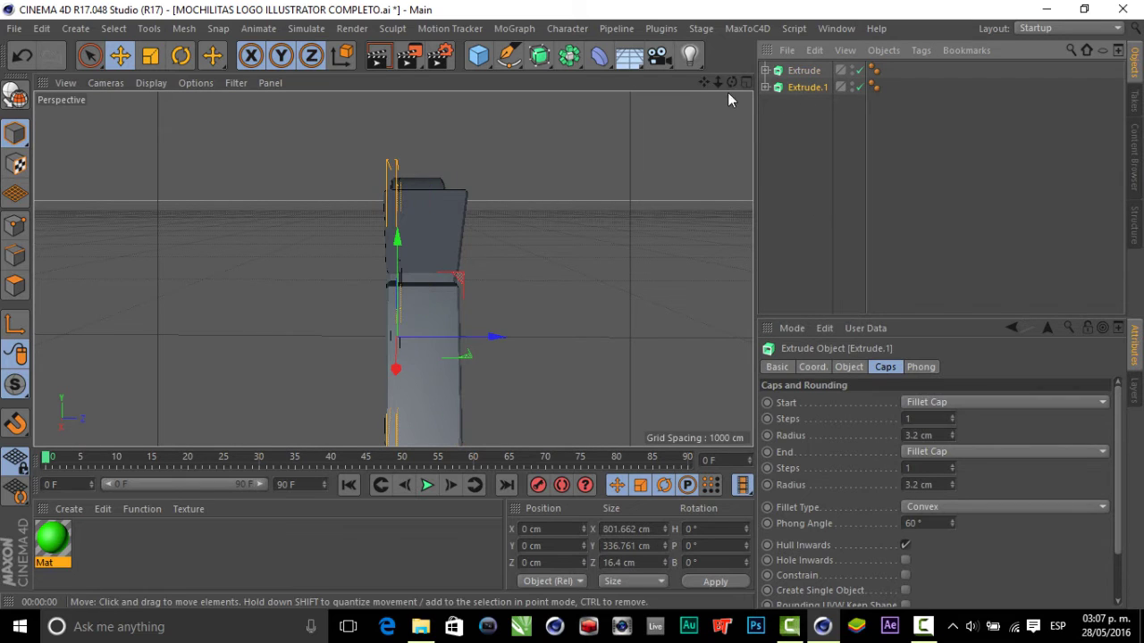
# Step: Copy Extrude.1 into Extrude.2 at Z 64.648 cm and Extrude.3 at Z 33.061 cm
pyautogui.moveTo(731, 82); pyautogui.dragTo(809, 102)
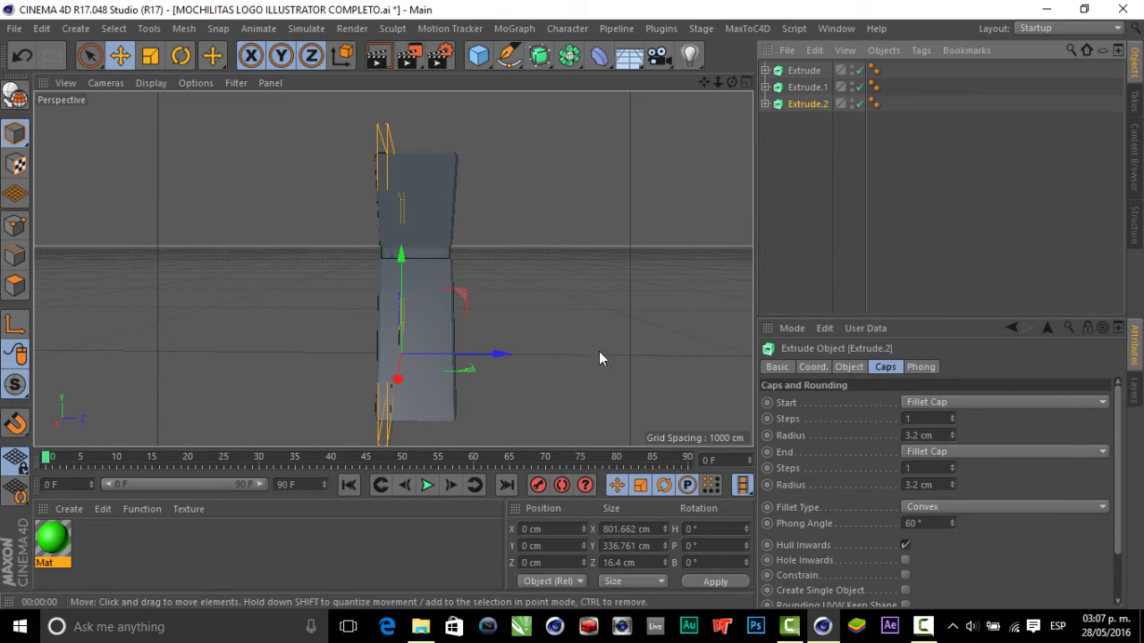
pyautogui.moveTo(502, 354); pyautogui.dragTo(525, 357)
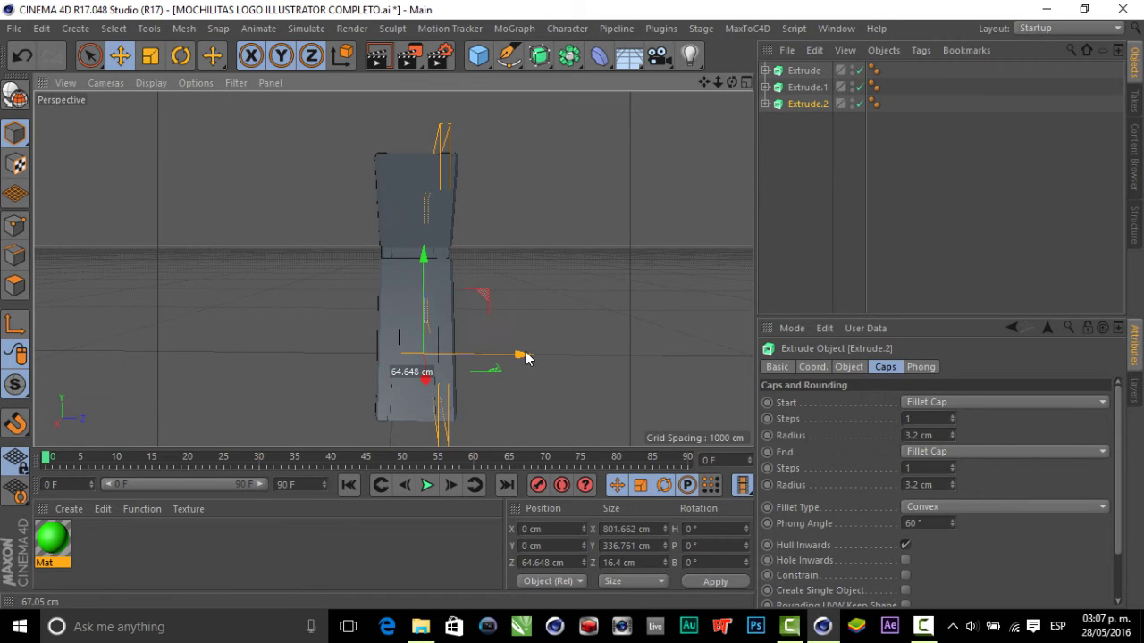
pyautogui.moveTo(806, 110); pyautogui.dragTo(809, 125)
pyautogui.click(841, 200)
pyautogui.click(806, 121)
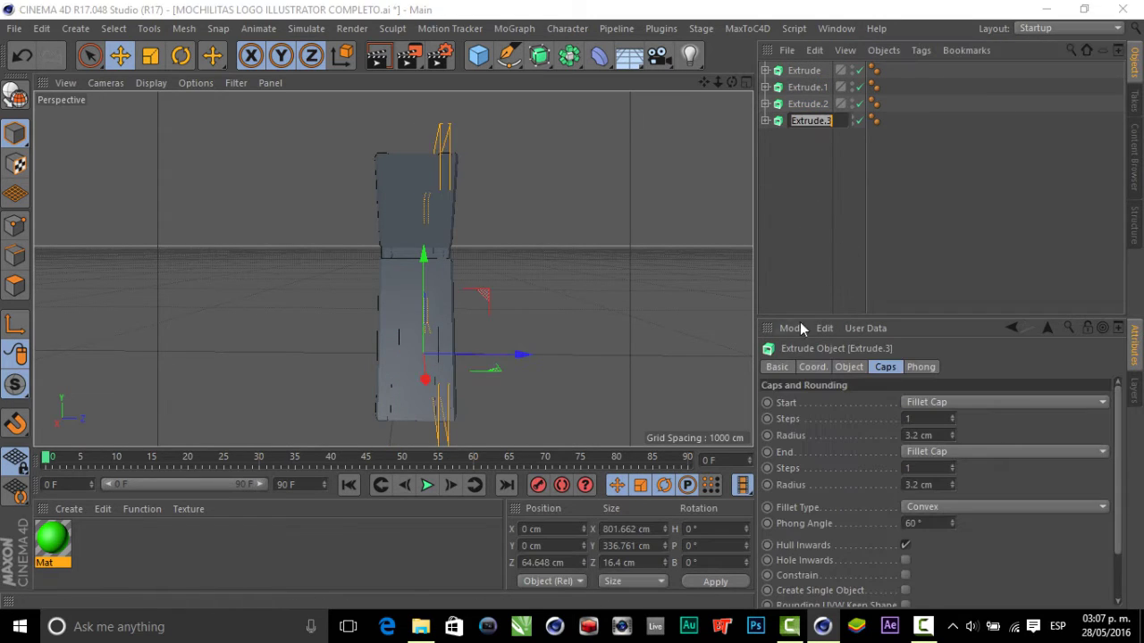
pyautogui.moveTo(523, 357); pyautogui.dragTo(511, 355)
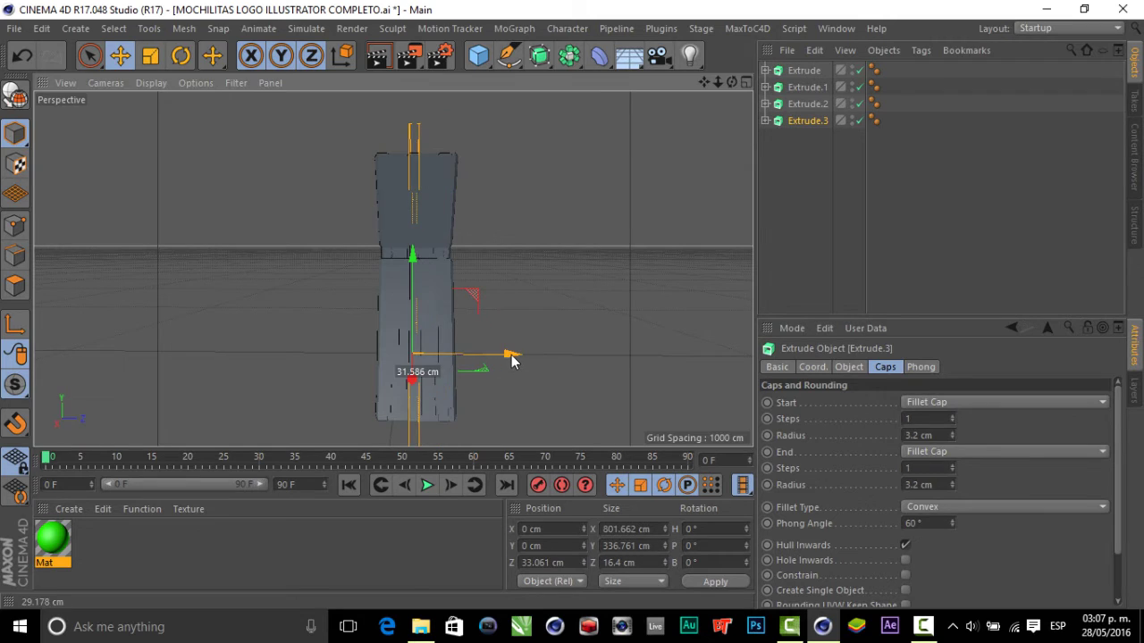
pyautogui.click(849, 367)
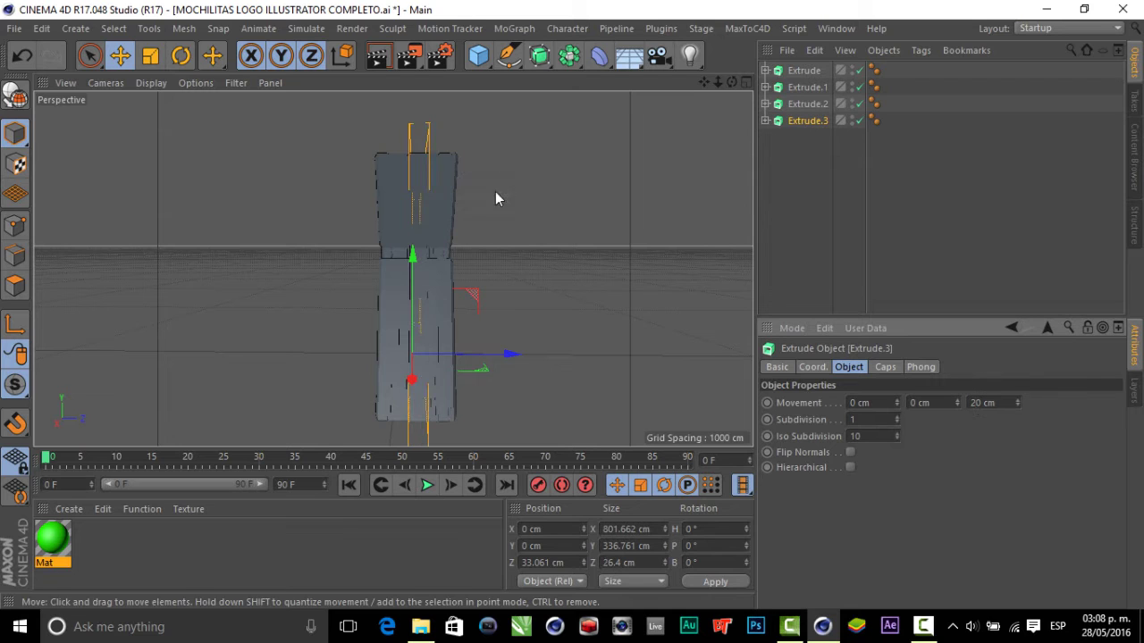
# Step: Apply green Mat to Extrude.3 and duplicate it as a blue Mat.1 (H 240°)
pyautogui.moveTo(53, 538); pyautogui.dragTo(807, 121)
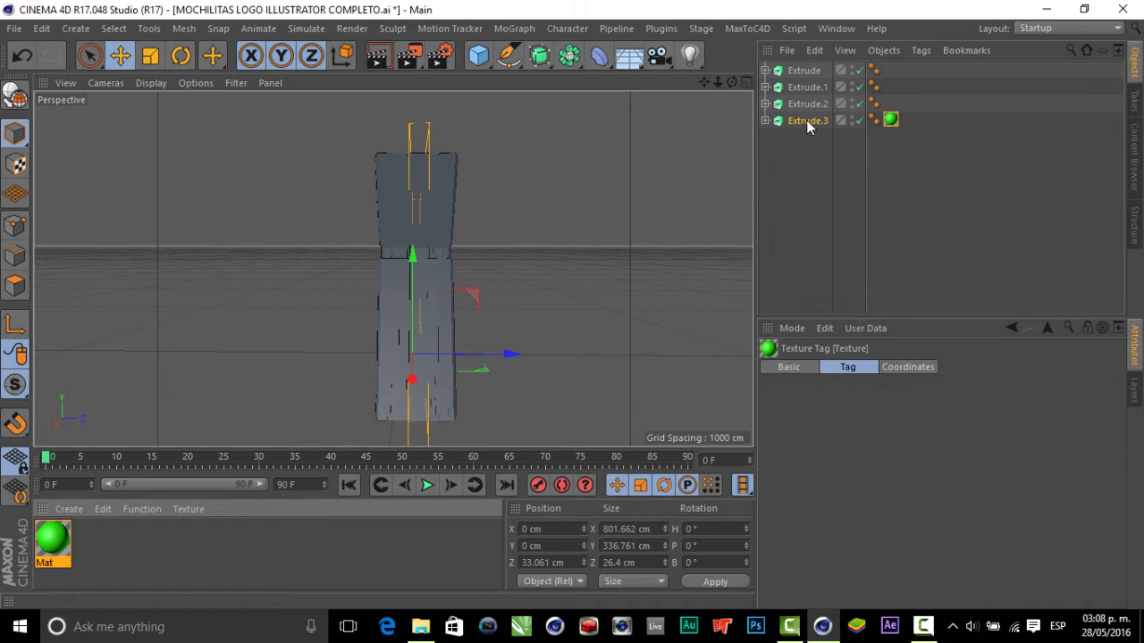
pyautogui.moveTo(113, 539); pyautogui.dragTo(113, 539)
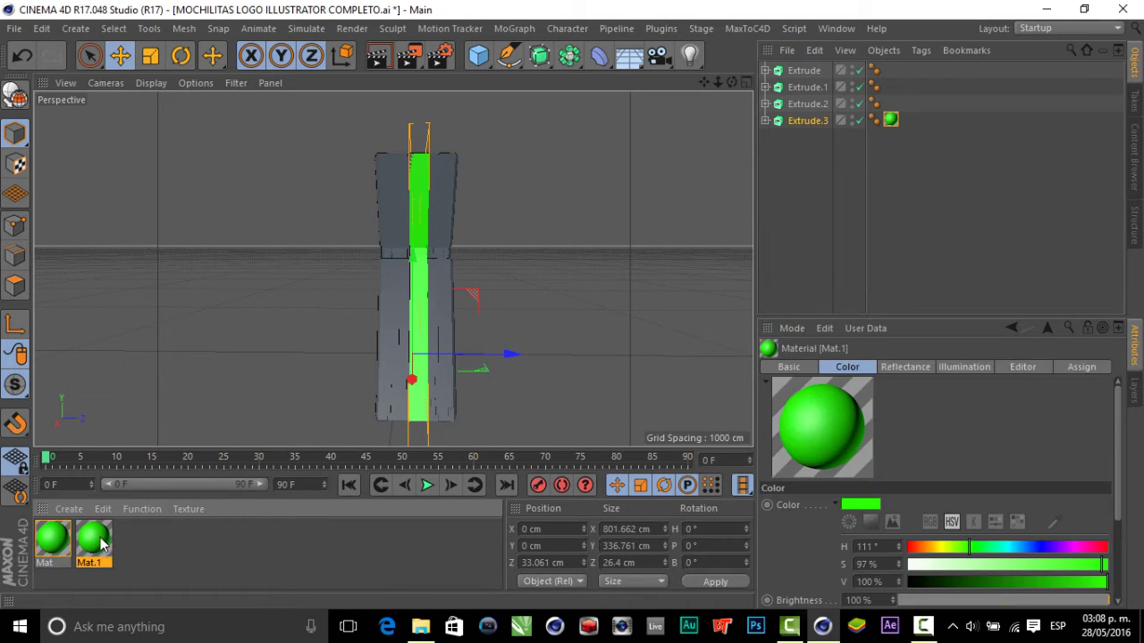
pyautogui.doubleClick(94, 540)
pyautogui.click(661, 213)
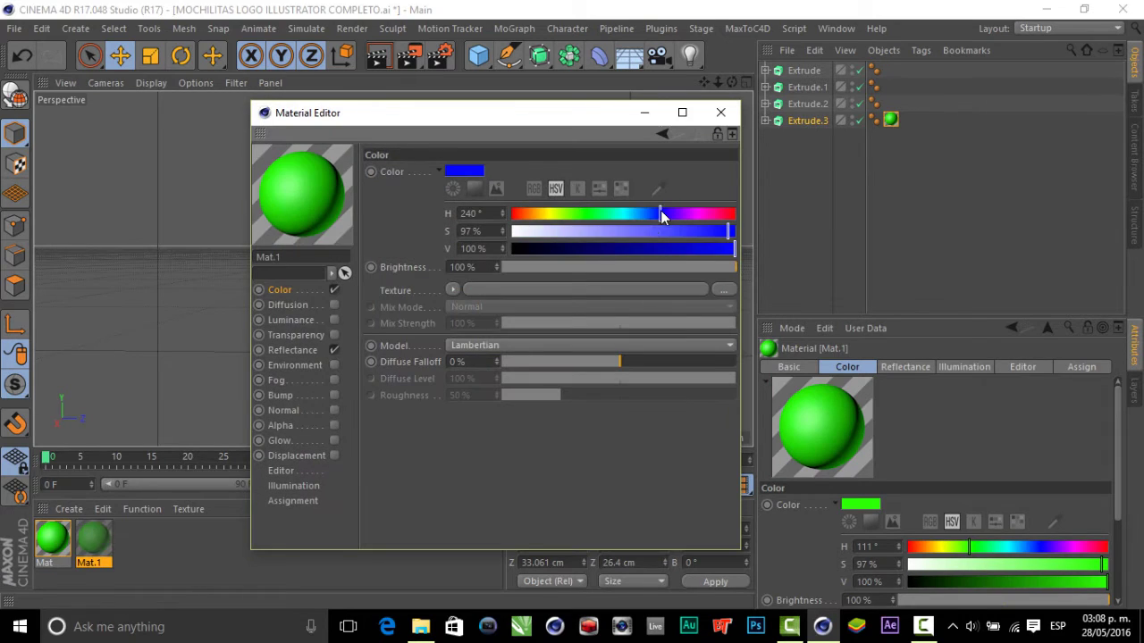
pyautogui.click(720, 112)
# Step: Apply Mat.1 to Extrude.1 and Extrude.2, then render an angled preview
pyautogui.moveTo(792, 149)
pyautogui.mouseDown()
pyautogui.moveTo(809, 87)
pyautogui.moveTo(818, 105)
pyautogui.mouseUp()
pyautogui.click(830, 93)
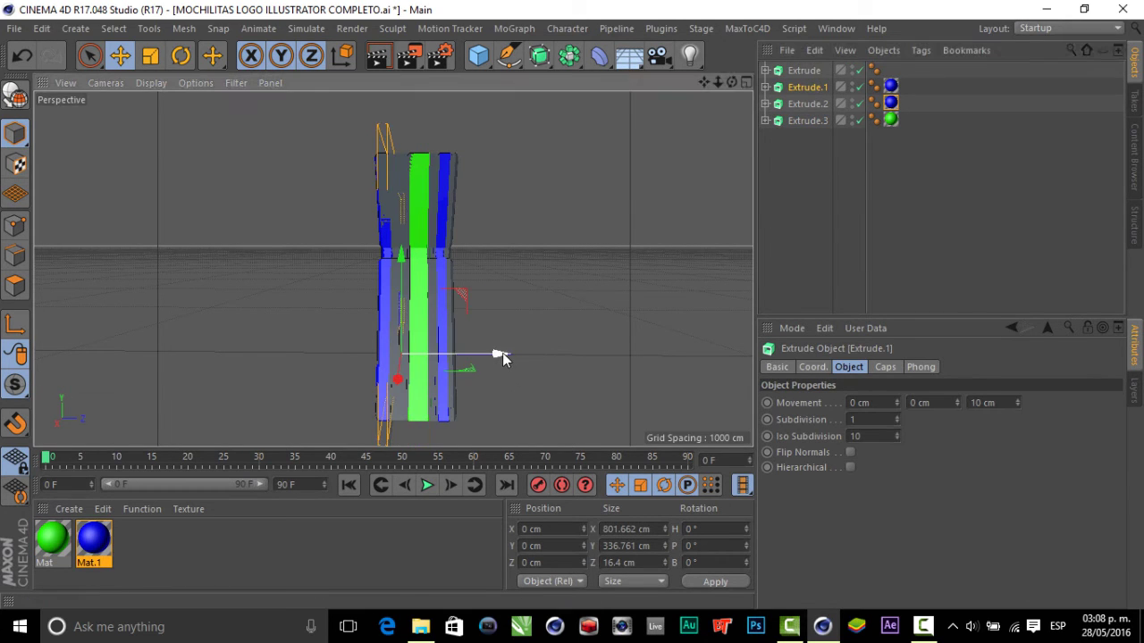
pyautogui.click(777, 262)
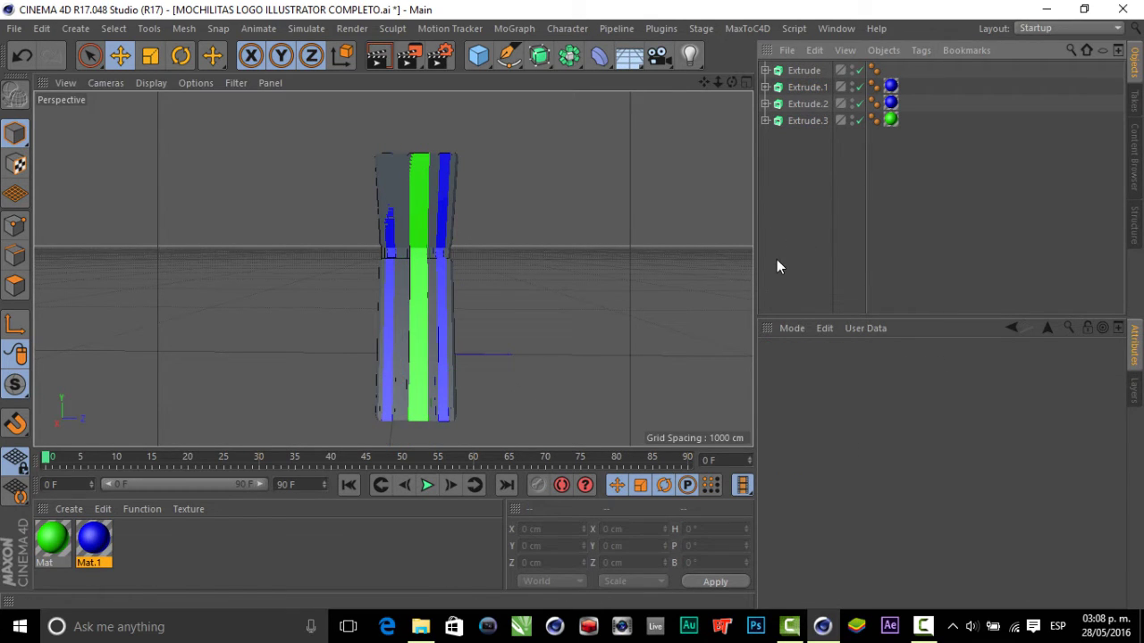
pyautogui.moveTo(731, 81)
pyautogui.mouseDown()
pyautogui.moveTo(679, 108)
pyautogui.moveTo(726, 76)
pyautogui.mouseUp()
pyautogui.click(384, 59)
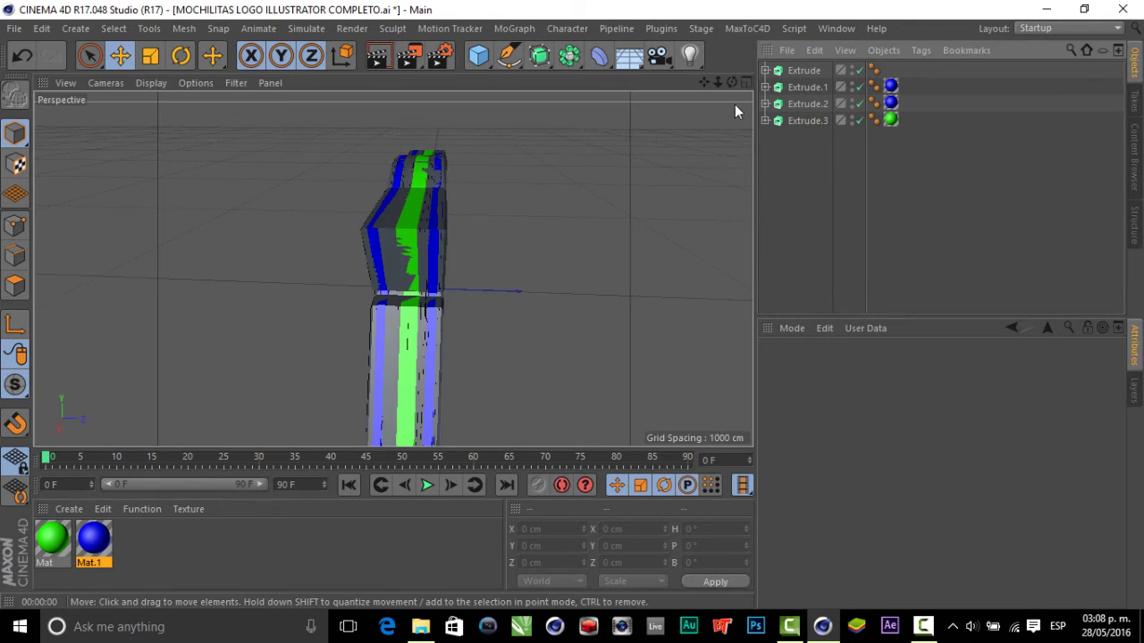
pyautogui.moveTo(731, 81)
pyautogui.mouseDown()
pyautogui.moveTo(706, 82)
pyautogui.moveTo(725, 93)
pyautogui.mouseUp()
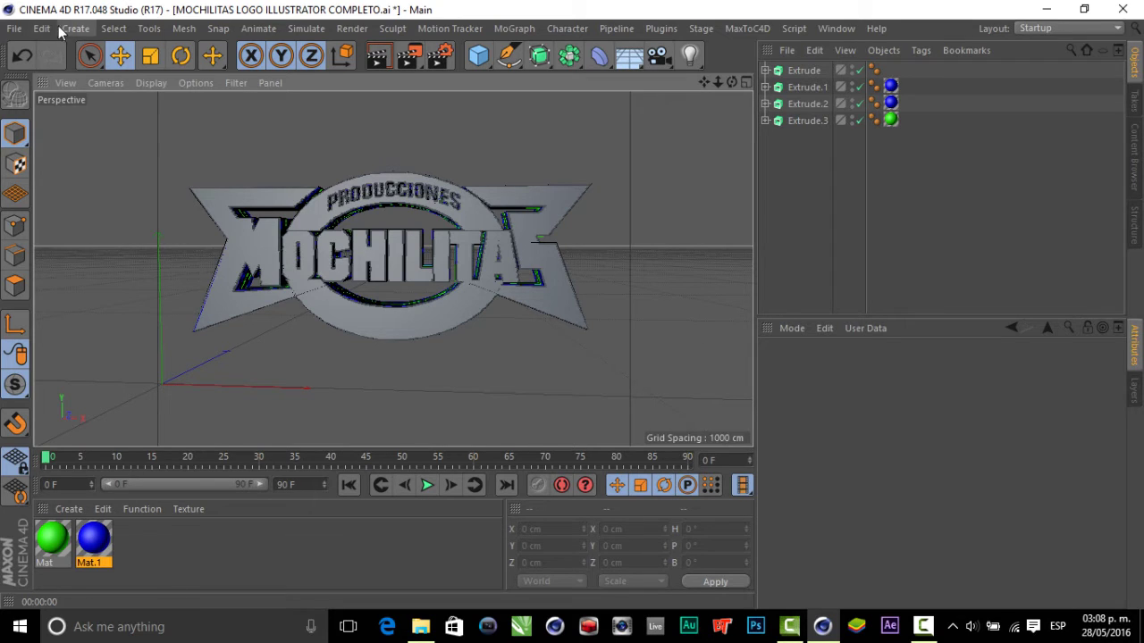
# Step: Export the scene as Direct 3D file MOCHILITAS LOGO VERDEAZUL4DPARABLUFF.x in Documents
pyautogui.click(14, 28)
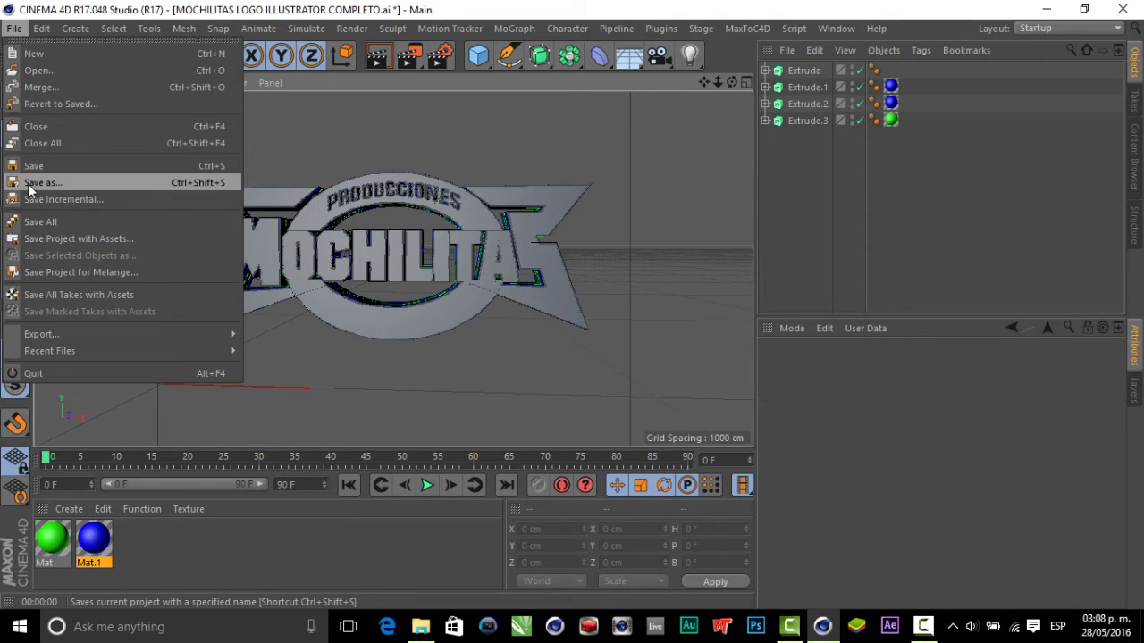
pyautogui.moveTo(43, 334)
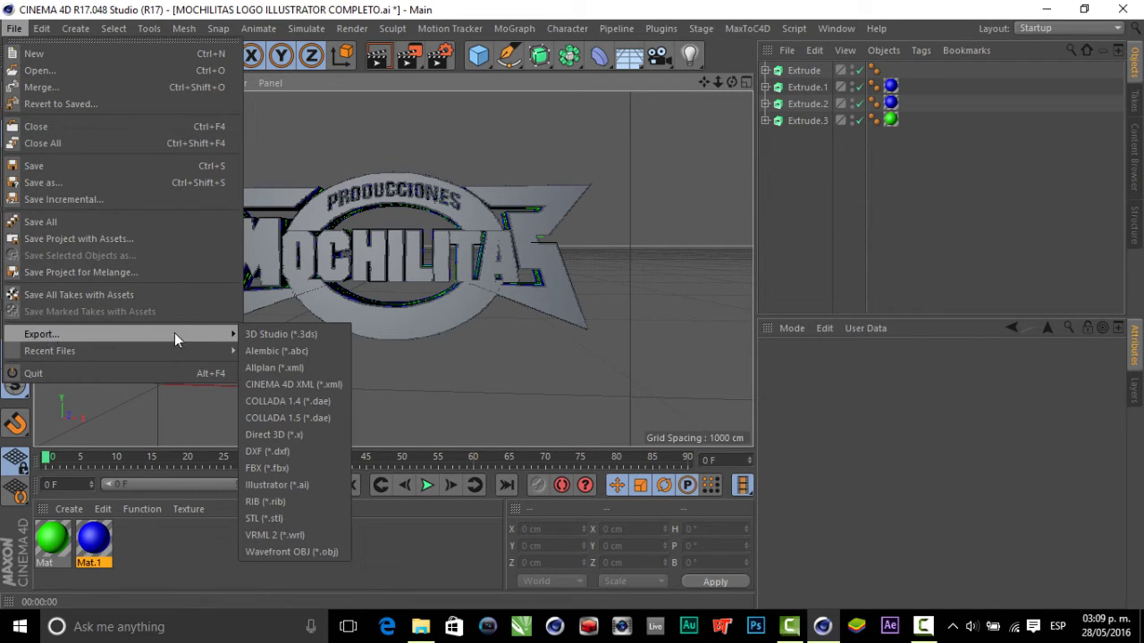
pyautogui.click(269, 436)
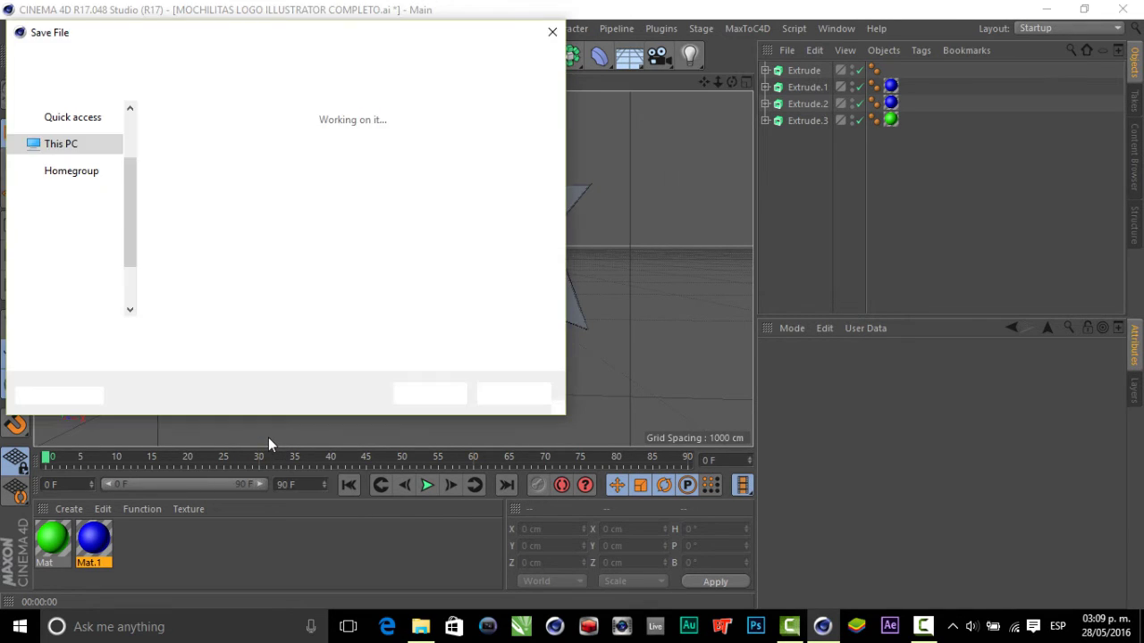
pyautogui.click(331, 335)
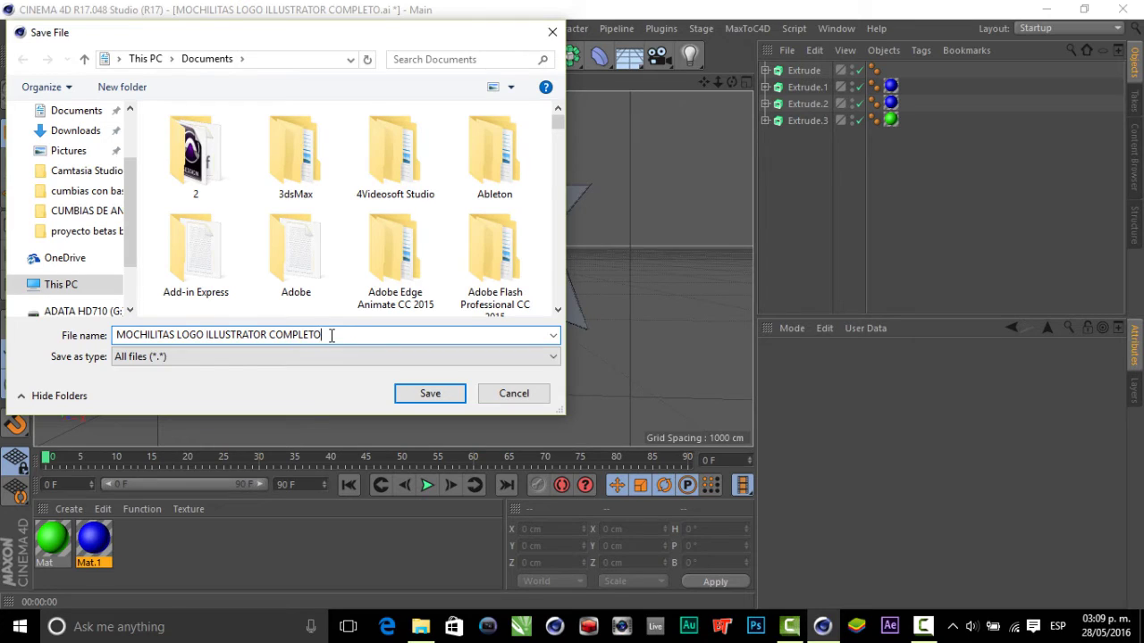
pyautogui.press('BackSpace')
pyautogui.press('BackSpace')
pyautogui.press('BackSpace')
pyautogui.press('BackSpace')
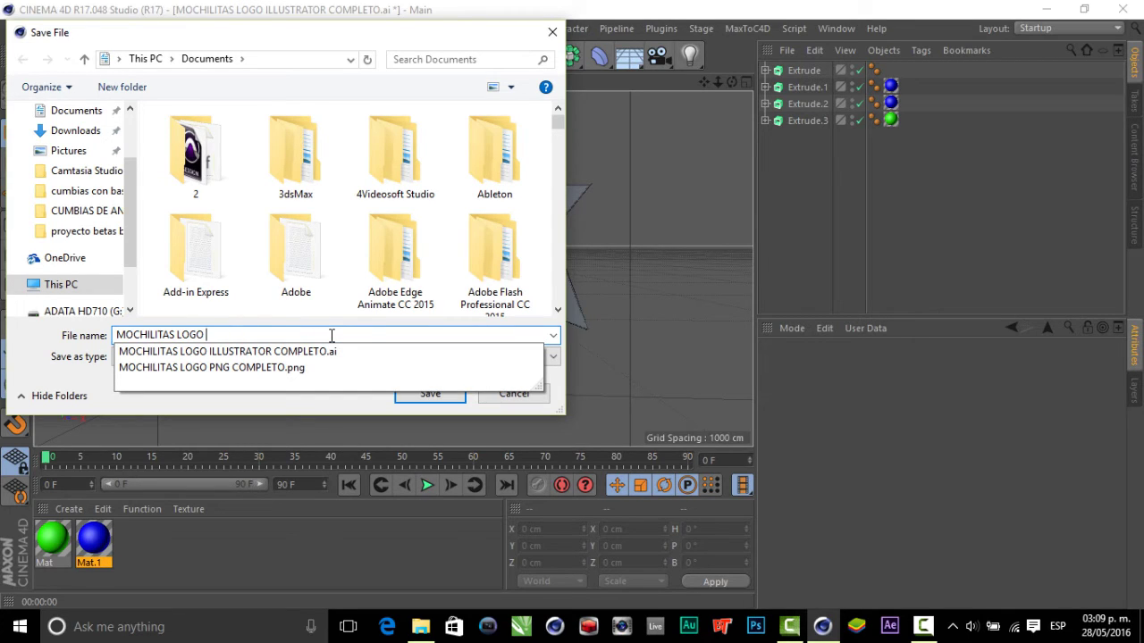
pyautogui.write('VERDEAZUL4DPARABLUFF.X')
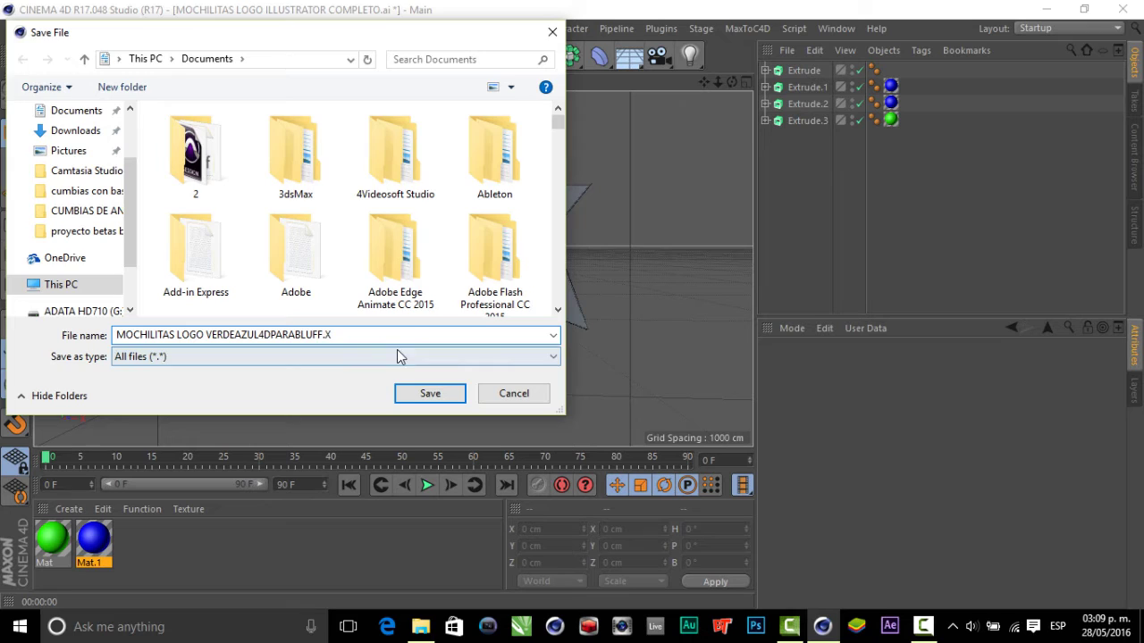
pyautogui.click(429, 392)
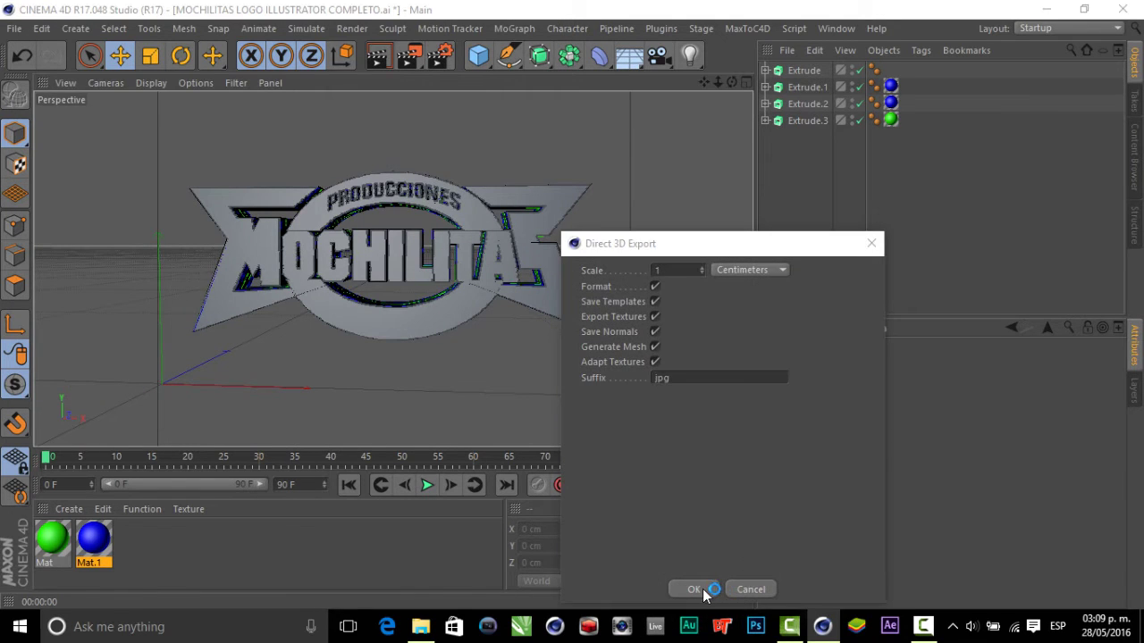
pyautogui.click(692, 591)
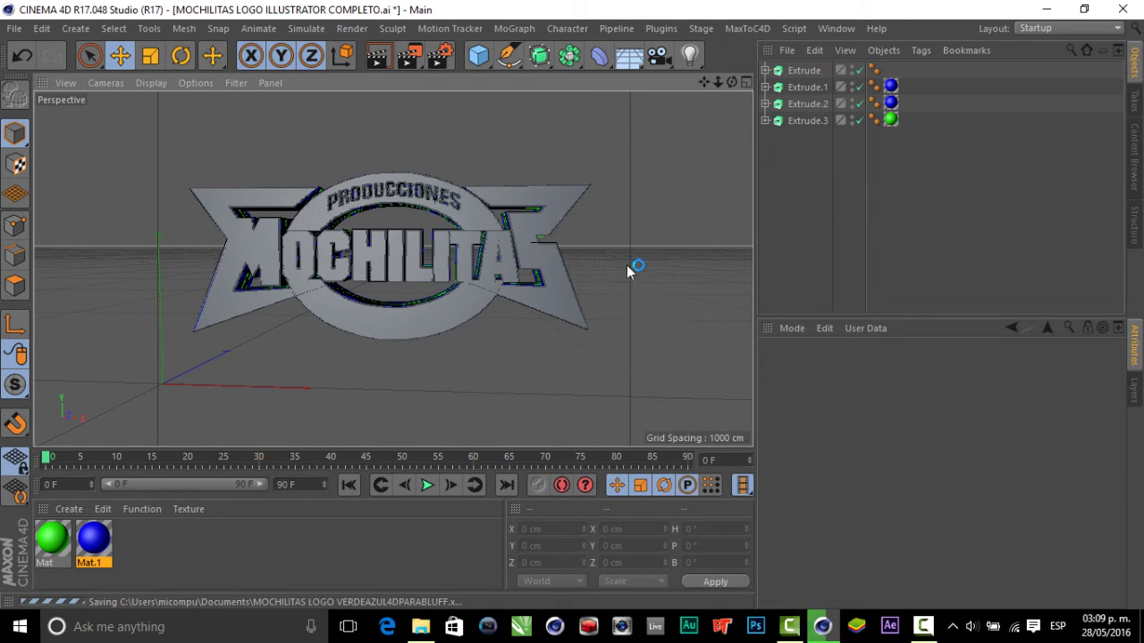
# Step: Switch to BluffTitler, start a new show and delete its default text and plasma layers
pyautogui.click(1047, 10)
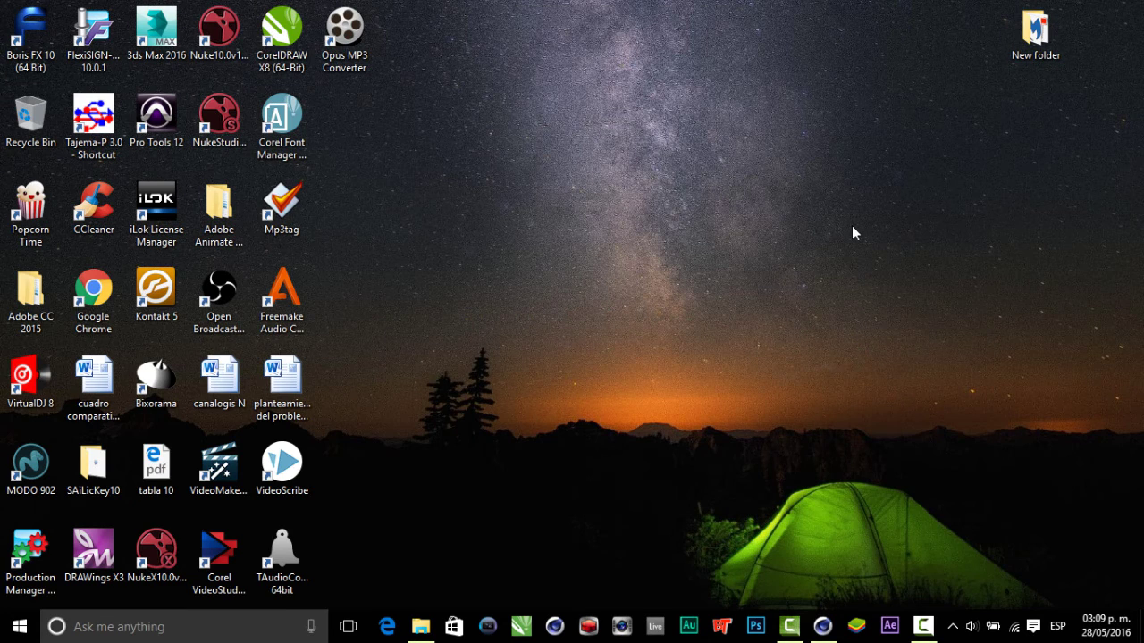
pyautogui.click(923, 626)
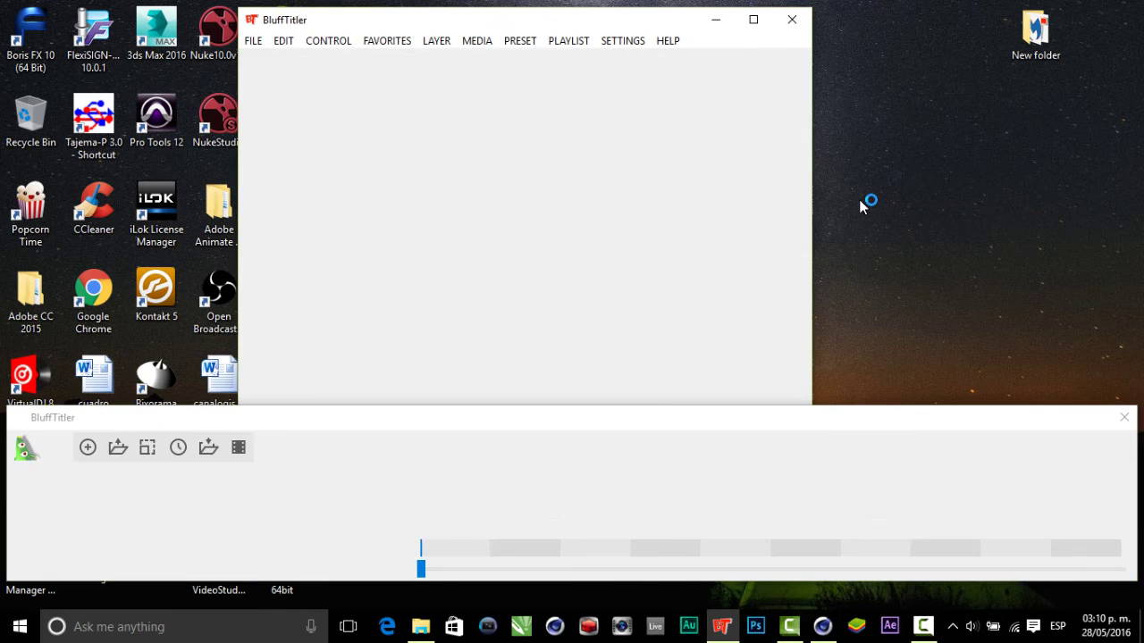
pyautogui.click(253, 41)
pyautogui.click(642, 313)
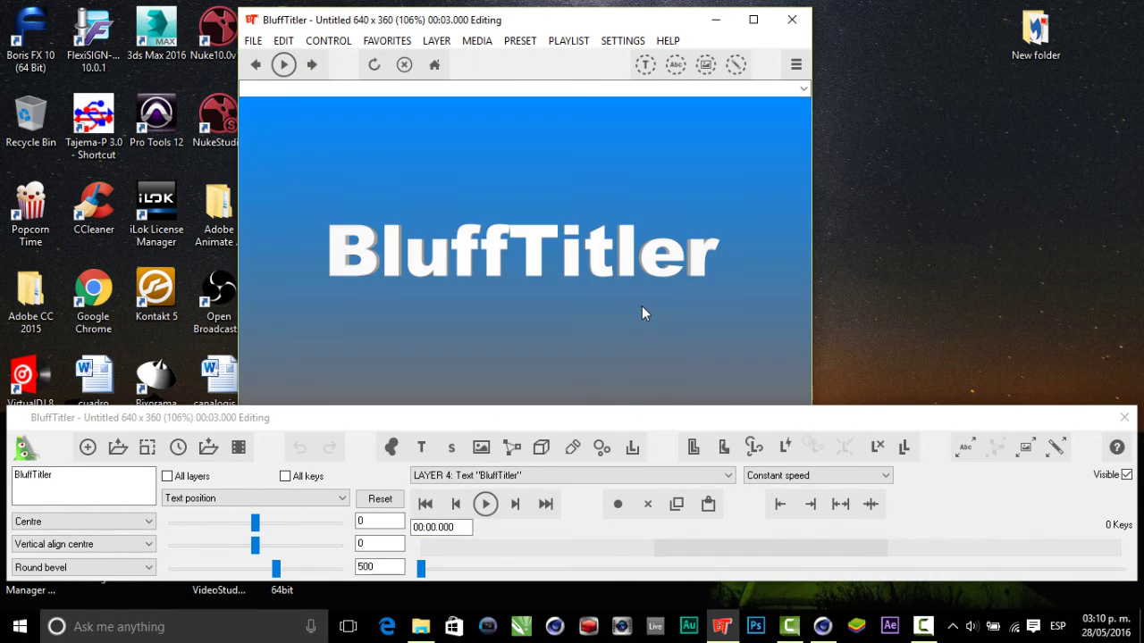
pyautogui.click(872, 446)
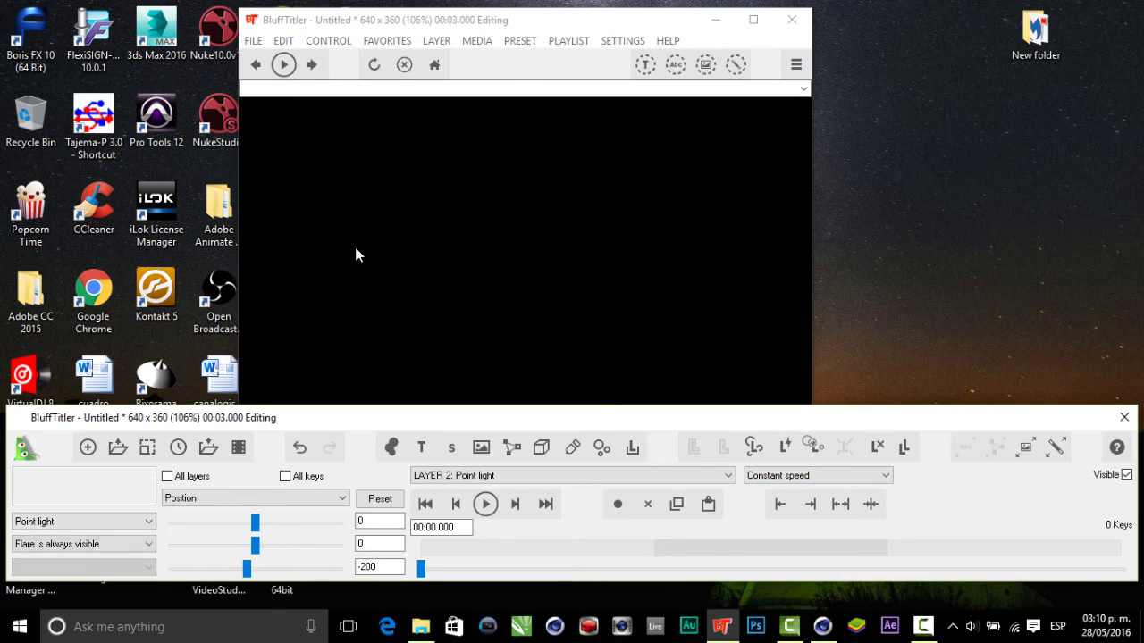
pyautogui.click(438, 40)
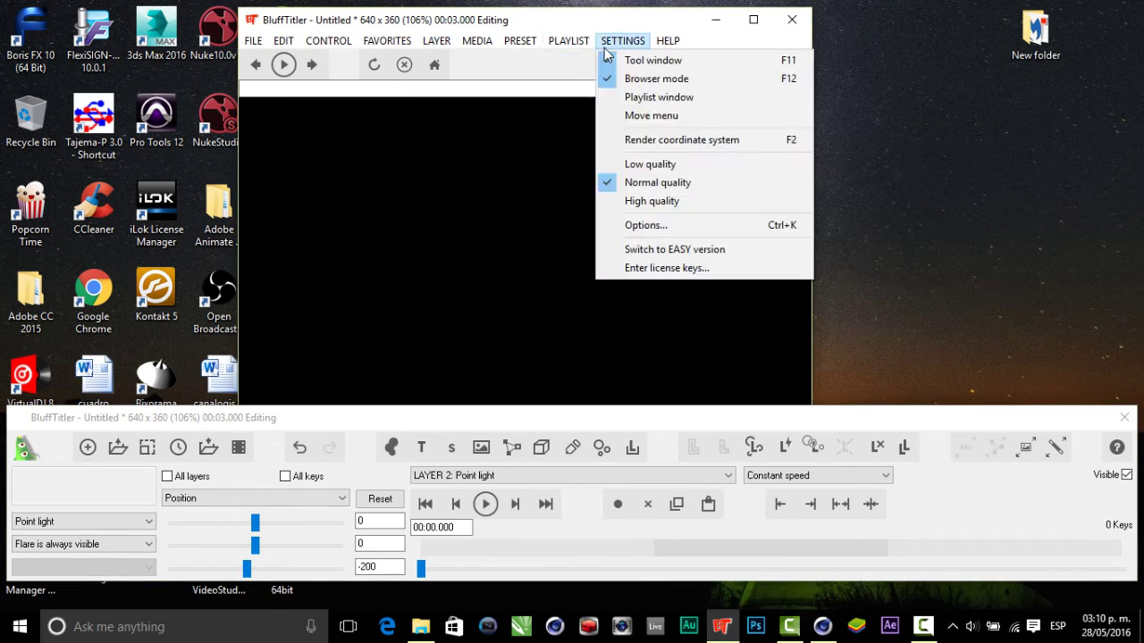
pyautogui.moveTo(500, 60)
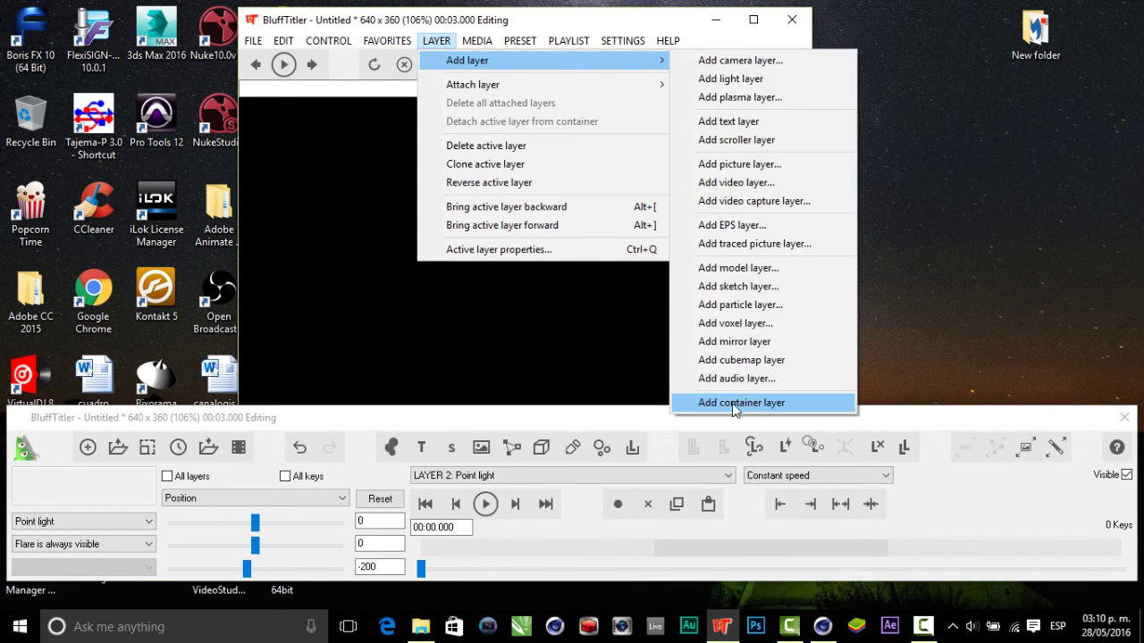
# Step: Add a container layer and attach the MOCHILITAS .x model from Documents
pyautogui.click(769, 404)
pyautogui.click(436, 40)
pyautogui.moveTo(472, 84)
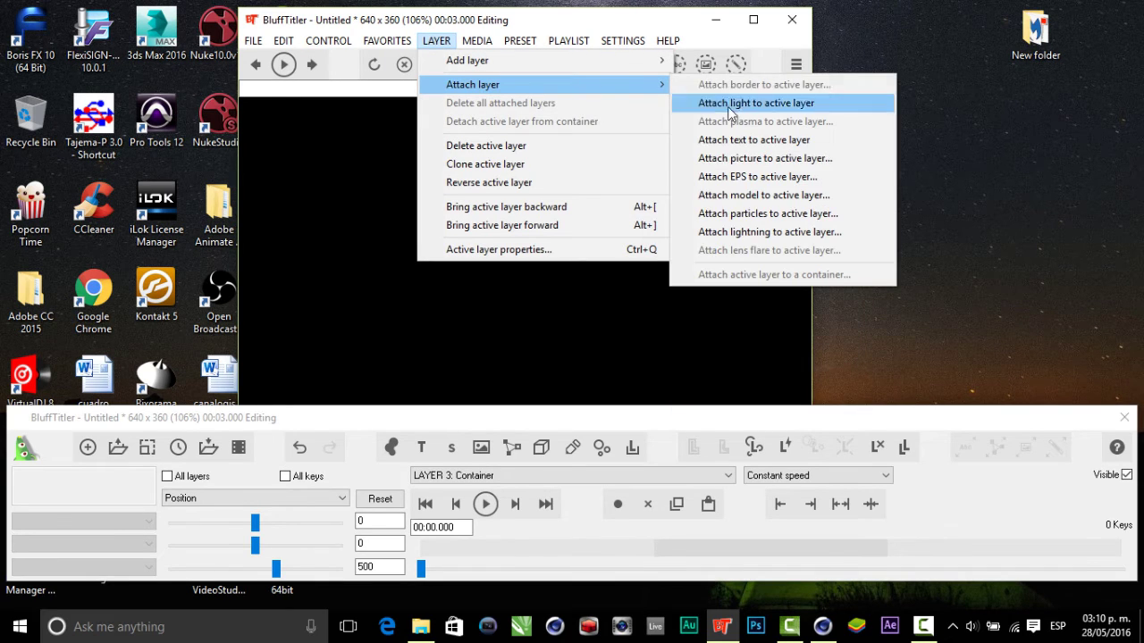
pyautogui.click(730, 196)
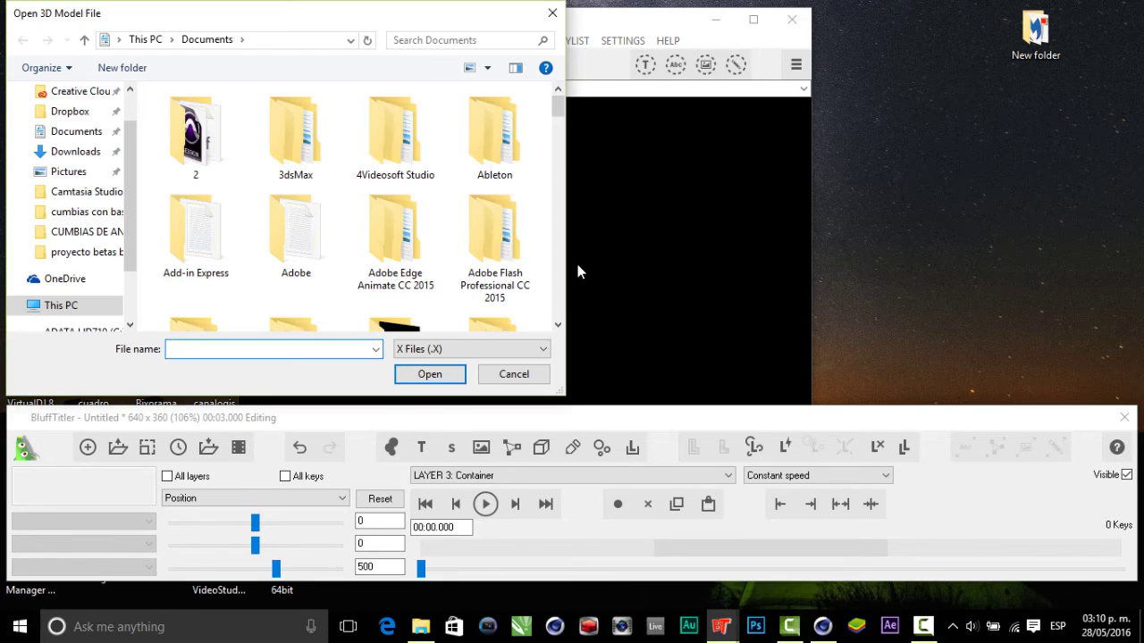
pyautogui.click(98, 132)
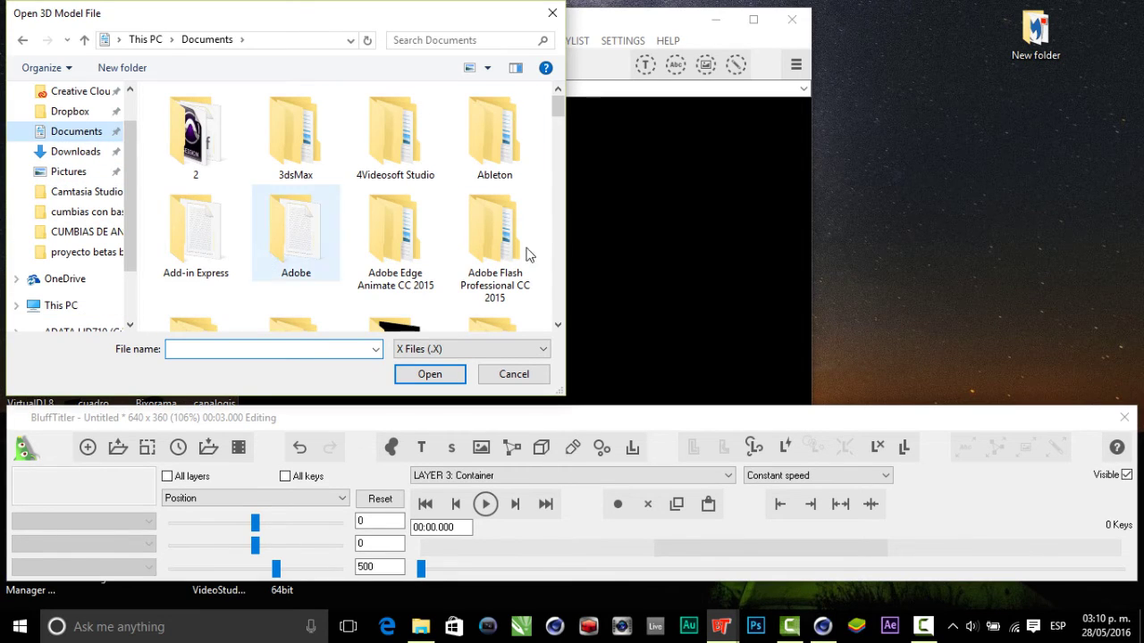
pyautogui.moveTo(560, 117); pyautogui.dragTo(560, 308)
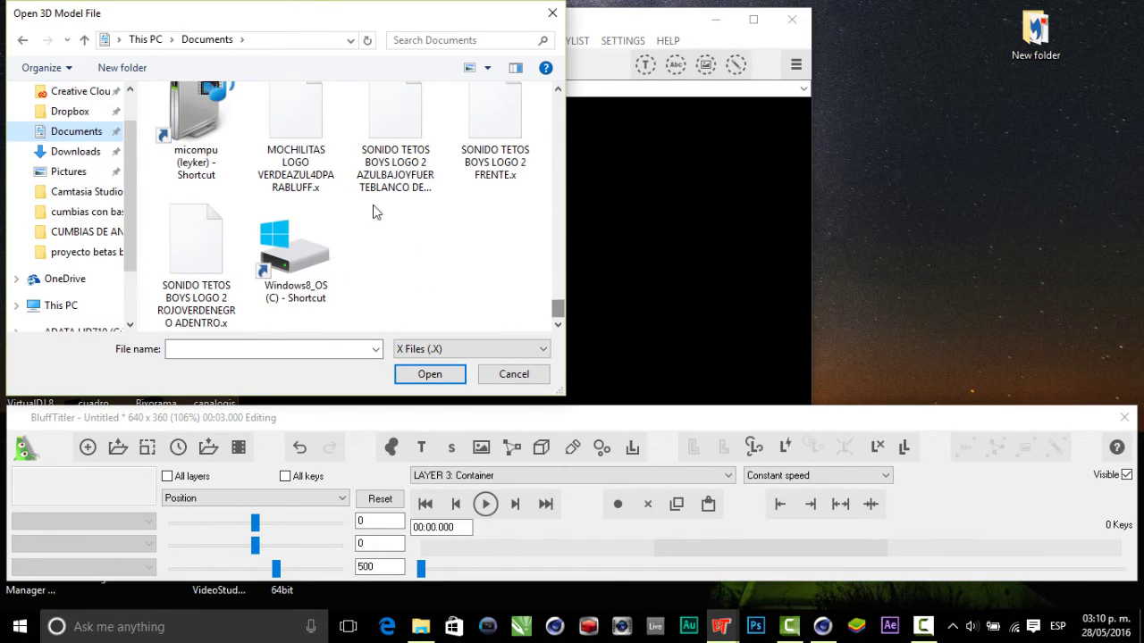
pyautogui.click(291, 134)
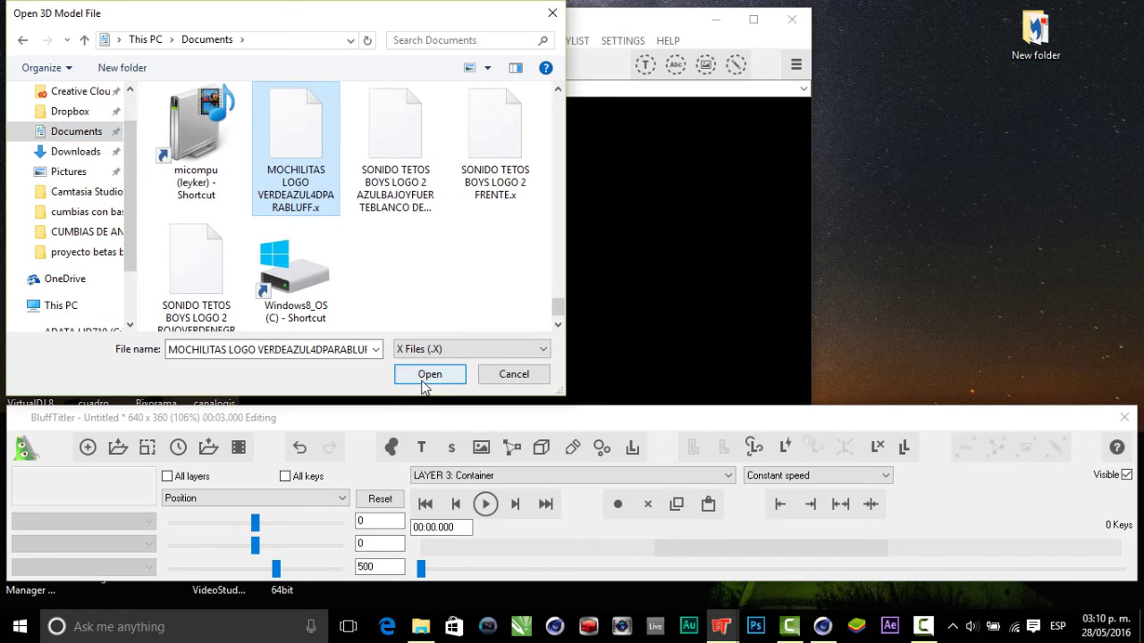
pyautogui.click(428, 375)
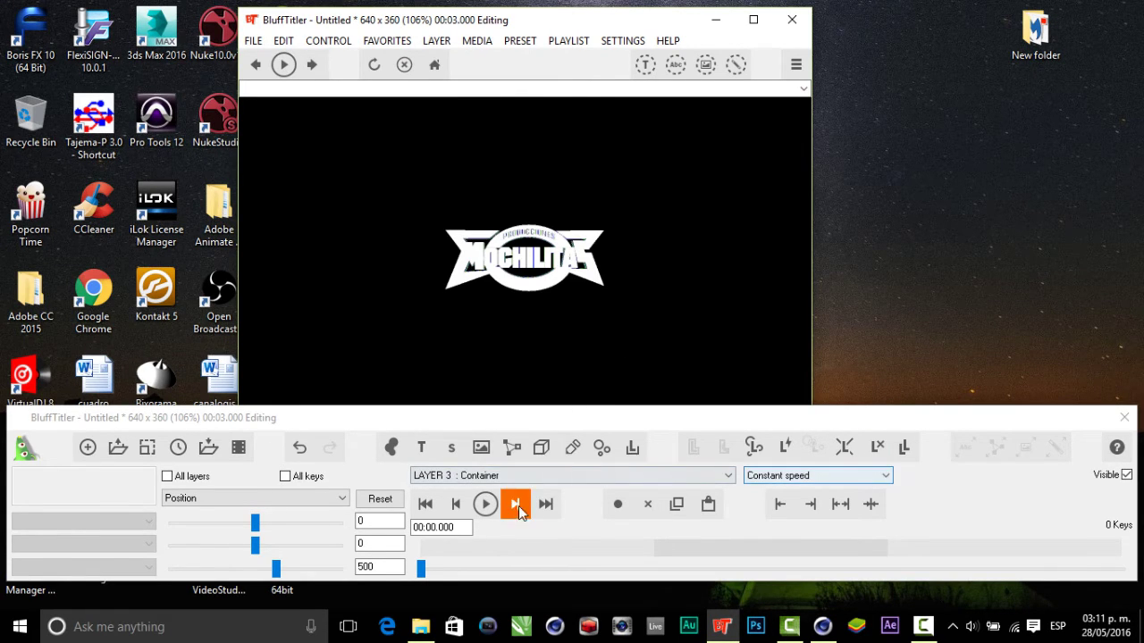
# Step: Move the container's Z position to 202 and select the model's layer 4
pyautogui.click(552, 481)
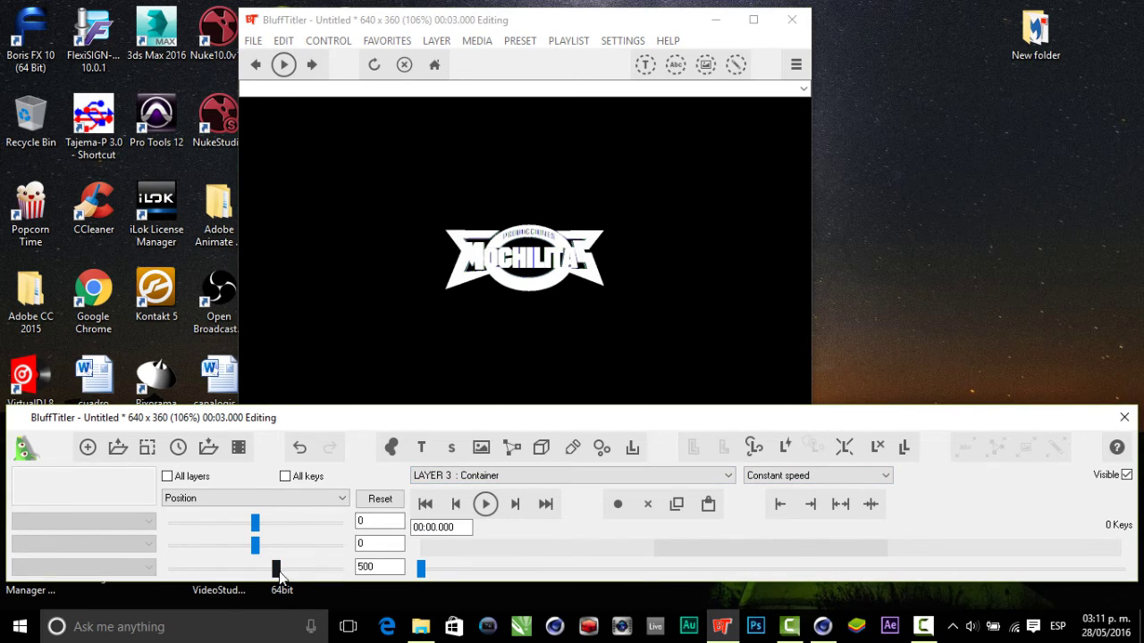
pyautogui.moveTo(276, 568); pyautogui.dragTo(265, 573)
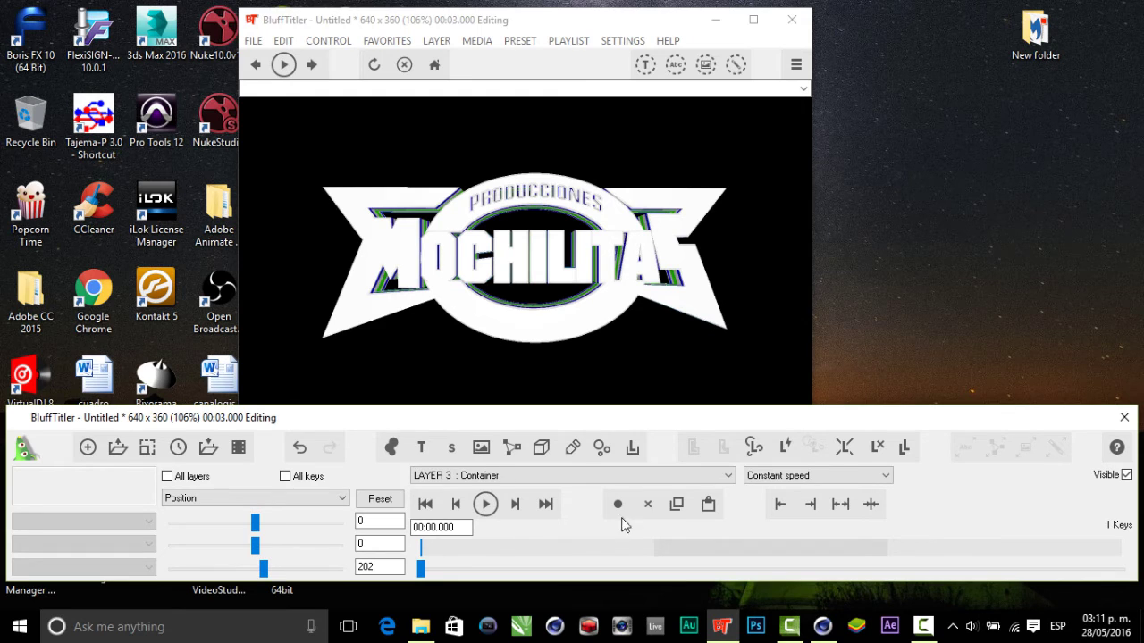
pyautogui.click(630, 477)
pyautogui.click(608, 524)
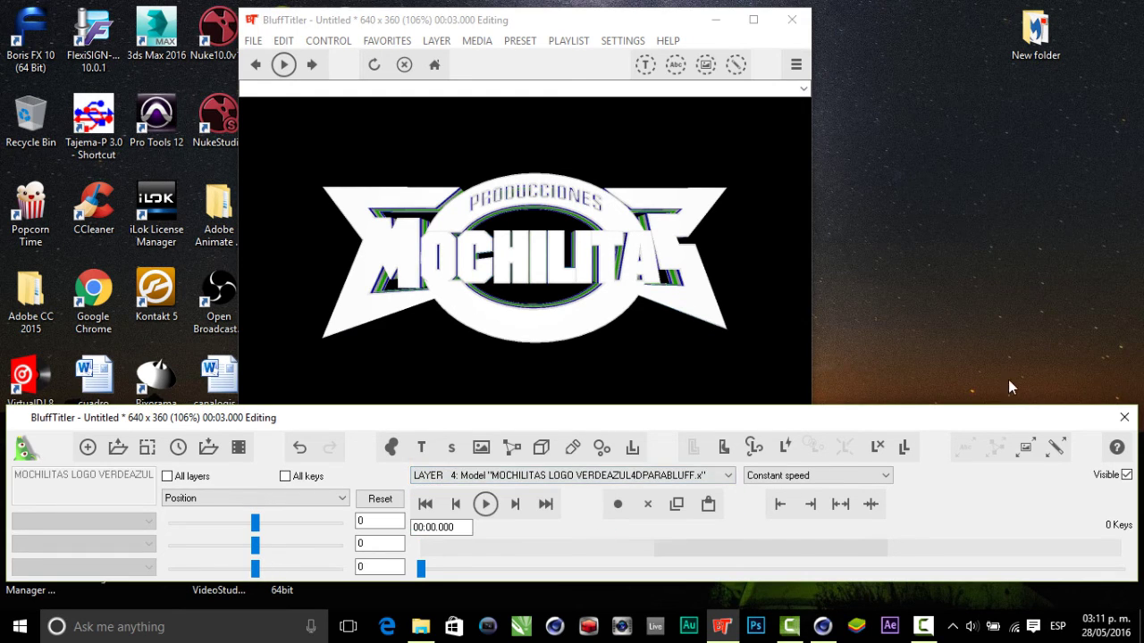
# Step: Load the ReflectiveFloor CubeMapDDS effect onto the model and clear its wood Texture 1
pyautogui.click(1055, 447)
pyautogui.click(491, 534)
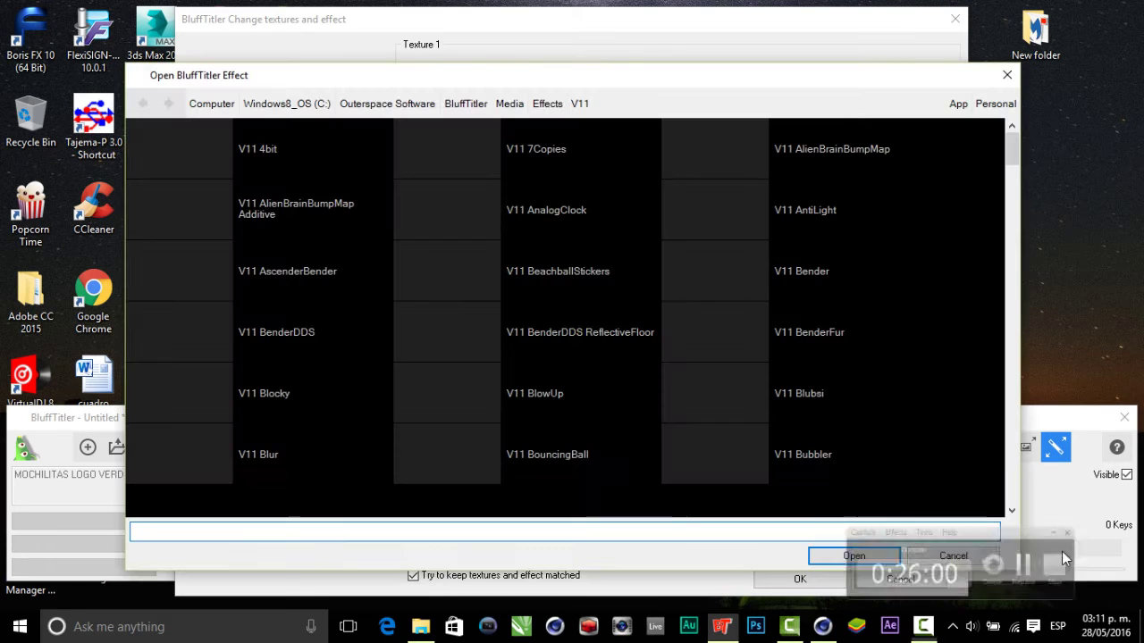
pyautogui.moveTo(1009, 150); pyautogui.dragTo(1002, 378)
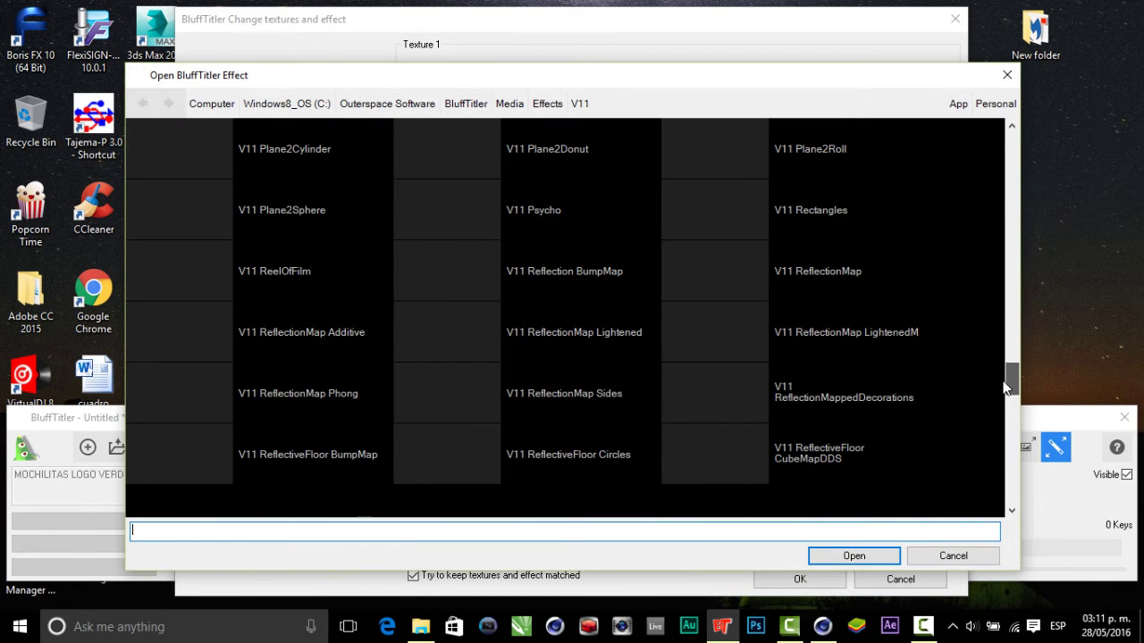
pyautogui.click(808, 456)
pyautogui.click(818, 554)
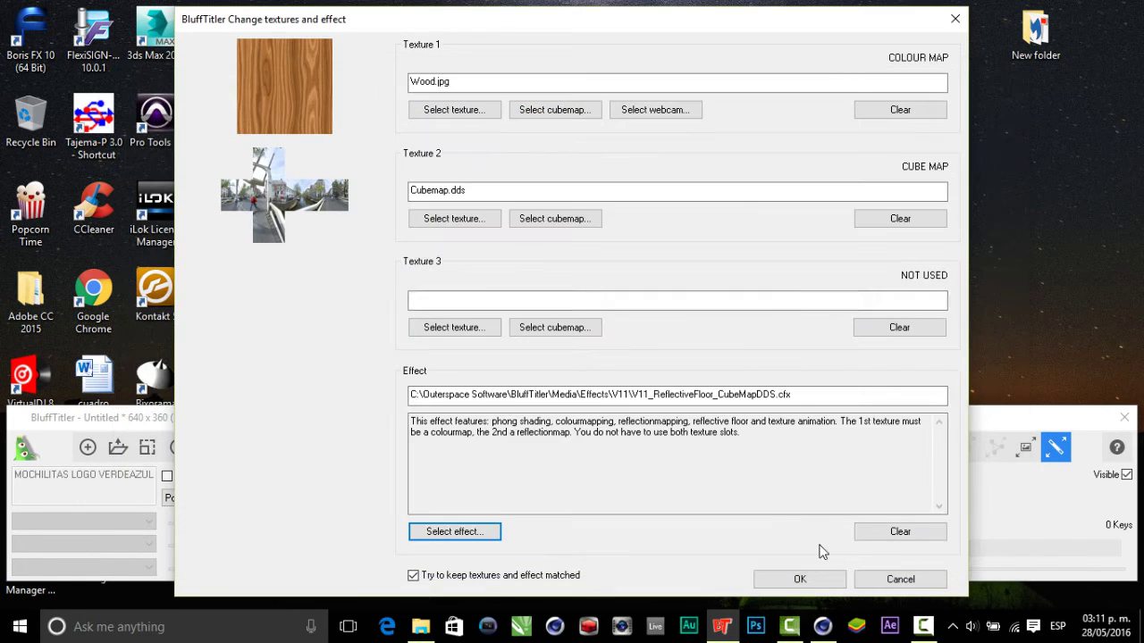
pyautogui.click(896, 113)
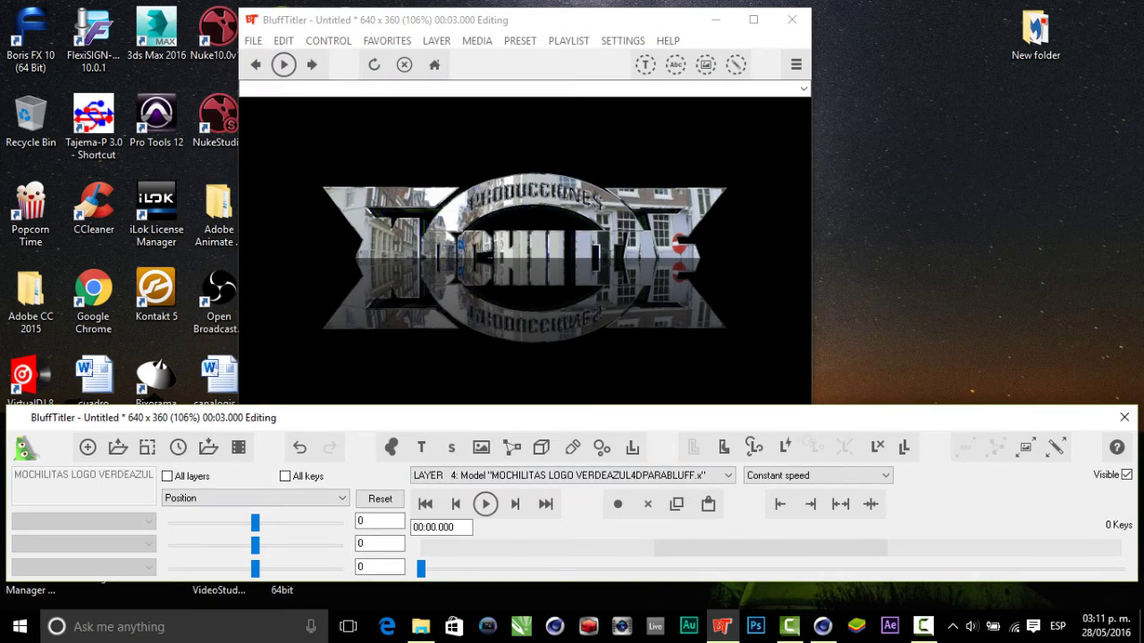
# Step: Set the model's FX Floor Level to -500 so the reflection disappears
pyautogui.click(337, 504)
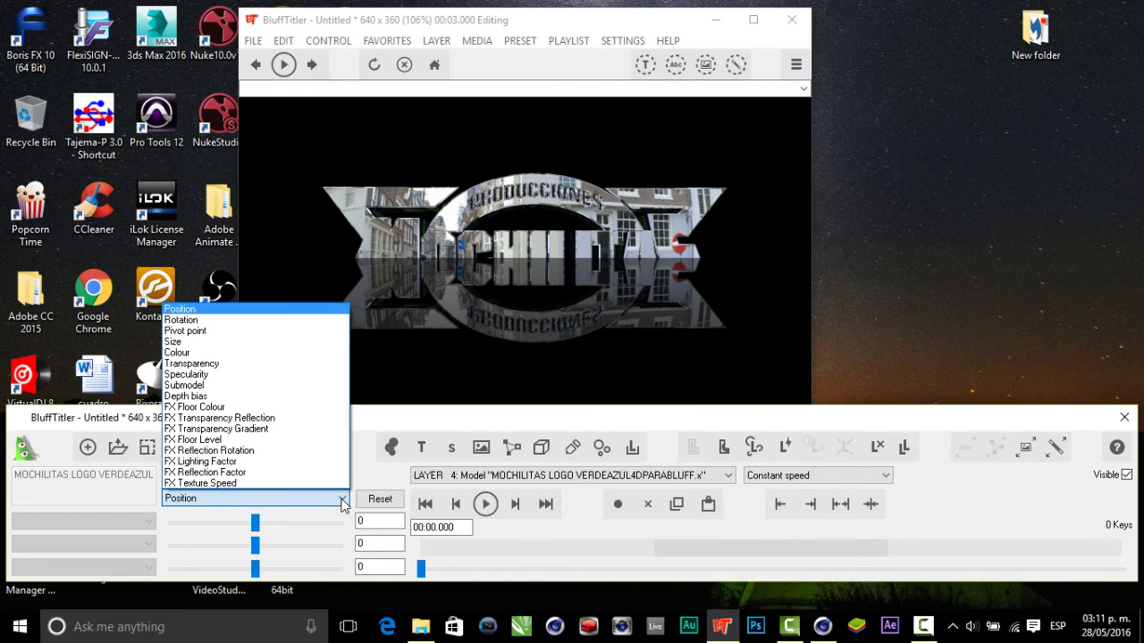
pyautogui.click(213, 439)
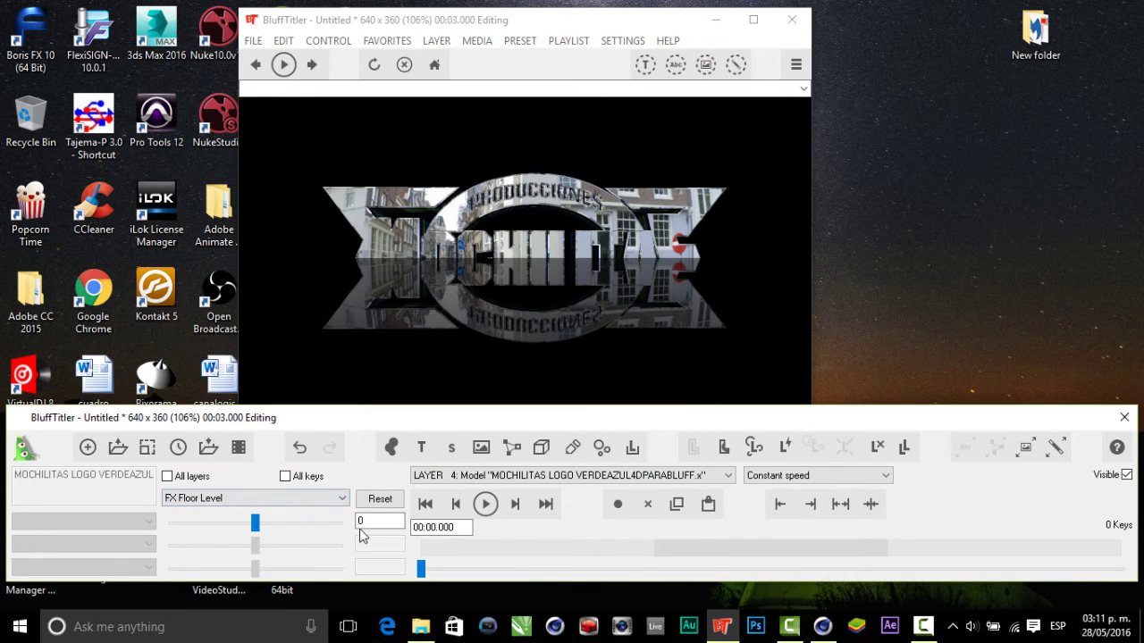
pyautogui.moveTo(256, 527); pyautogui.dragTo(132, 533)
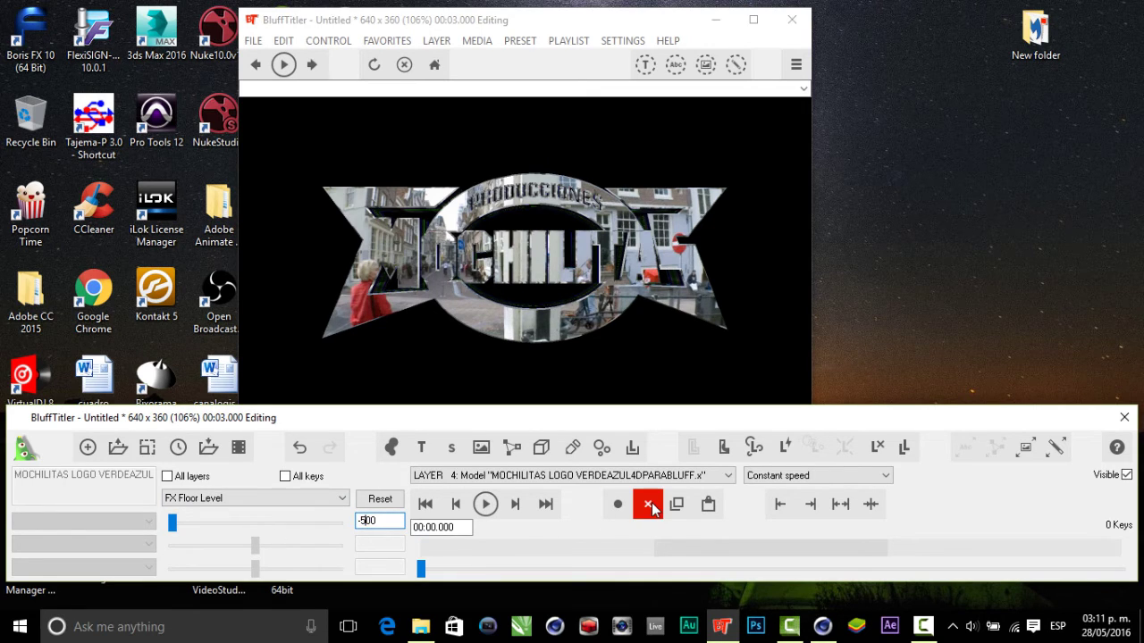
# Step: Select the Container layer, play the preview, then stop and rewind to 00:00.000
pyautogui.click(730, 475)
pyautogui.click(483, 511)
pyautogui.press('space')
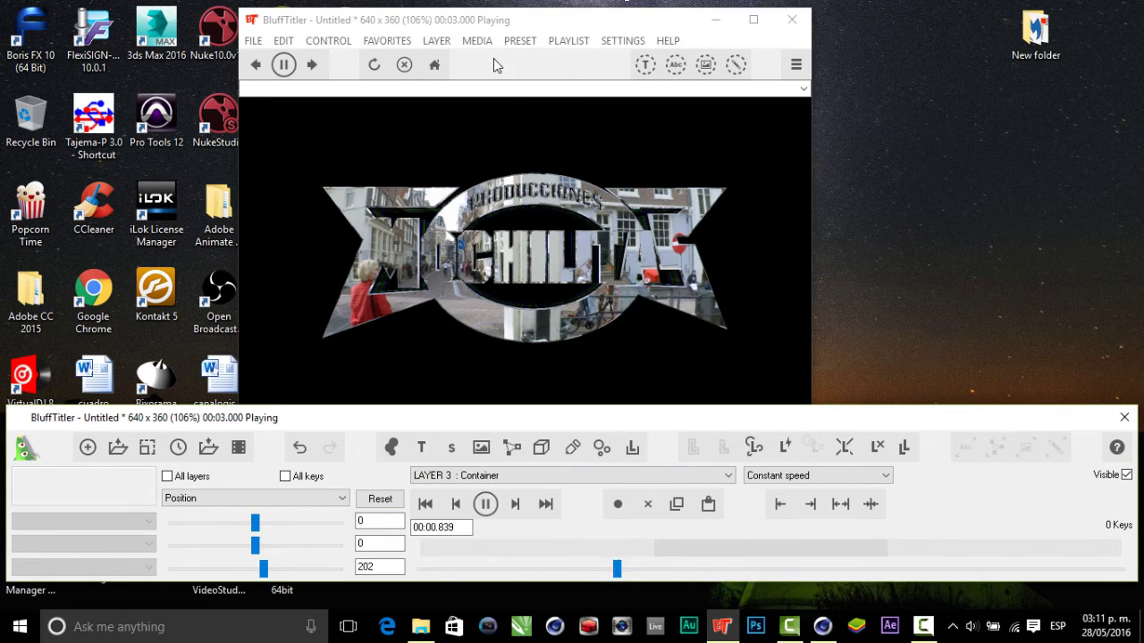
pyautogui.click(485, 504)
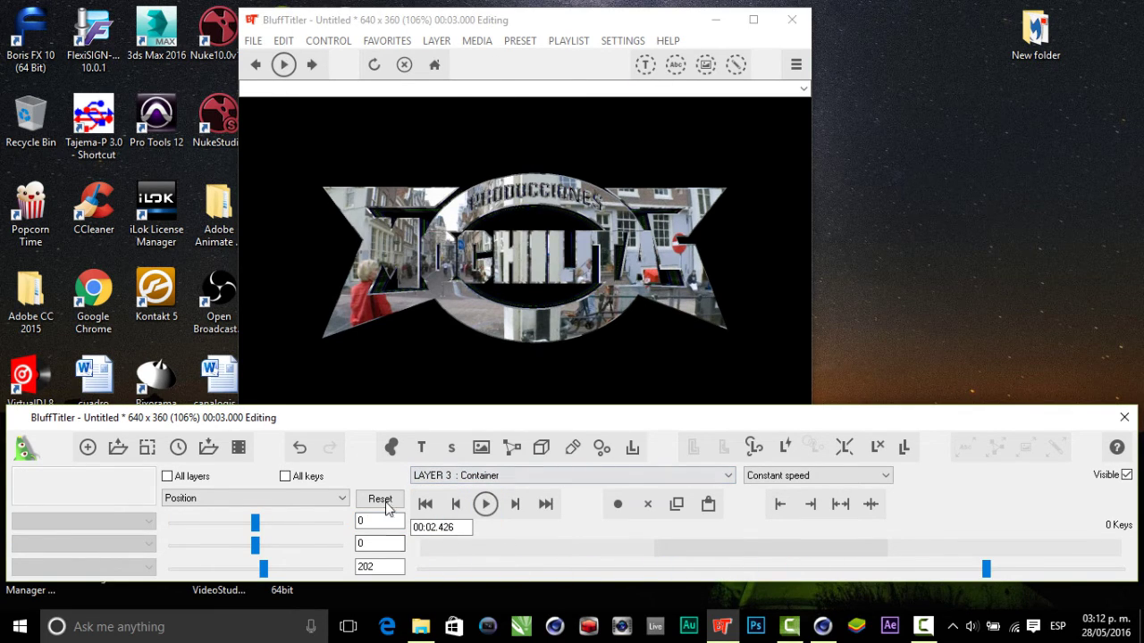
pyautogui.click(425, 504)
# Step: Attach MOCHILITAS VERDE AZUL LOGO PNG from Documents to the container and set depth to 182
pyautogui.click(438, 41)
pyautogui.moveTo(500, 84)
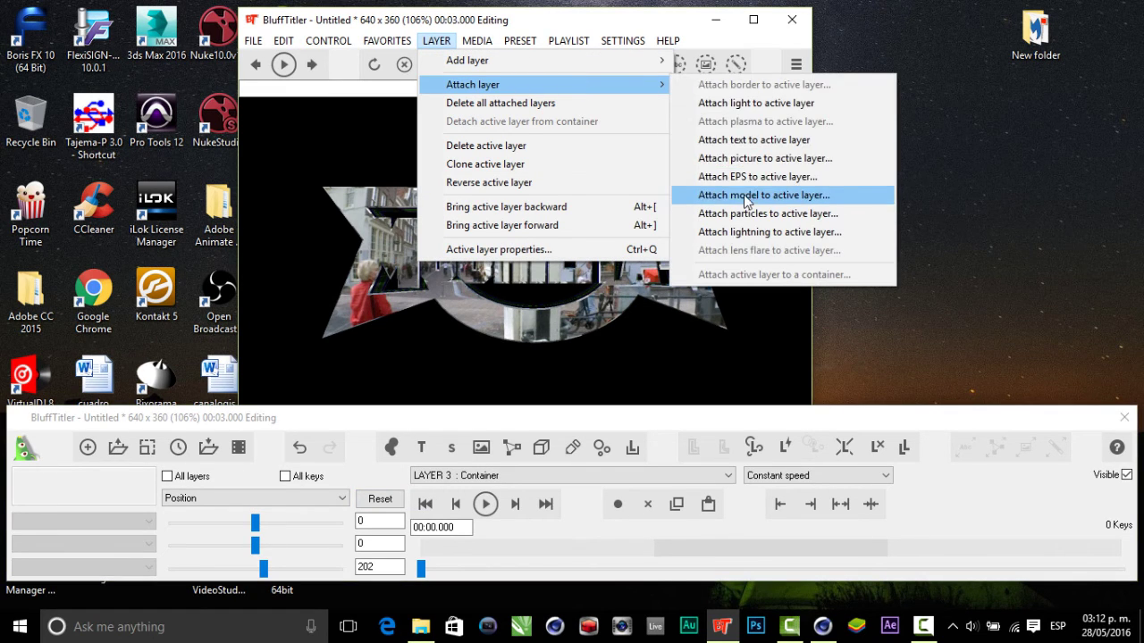
pyautogui.click(753, 161)
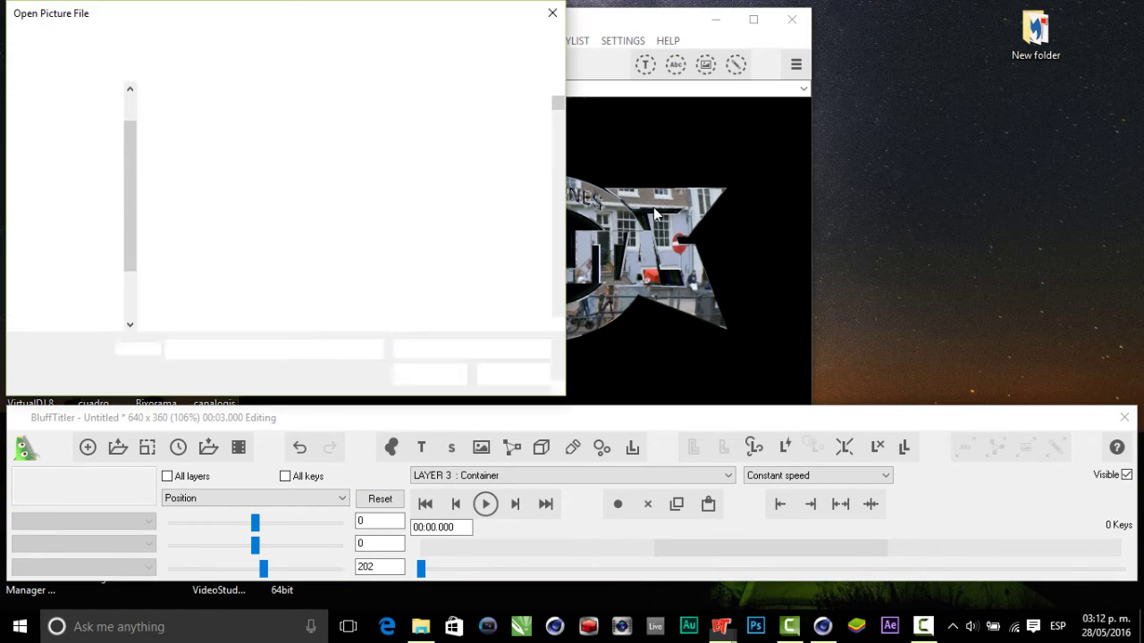
pyautogui.click(76, 132)
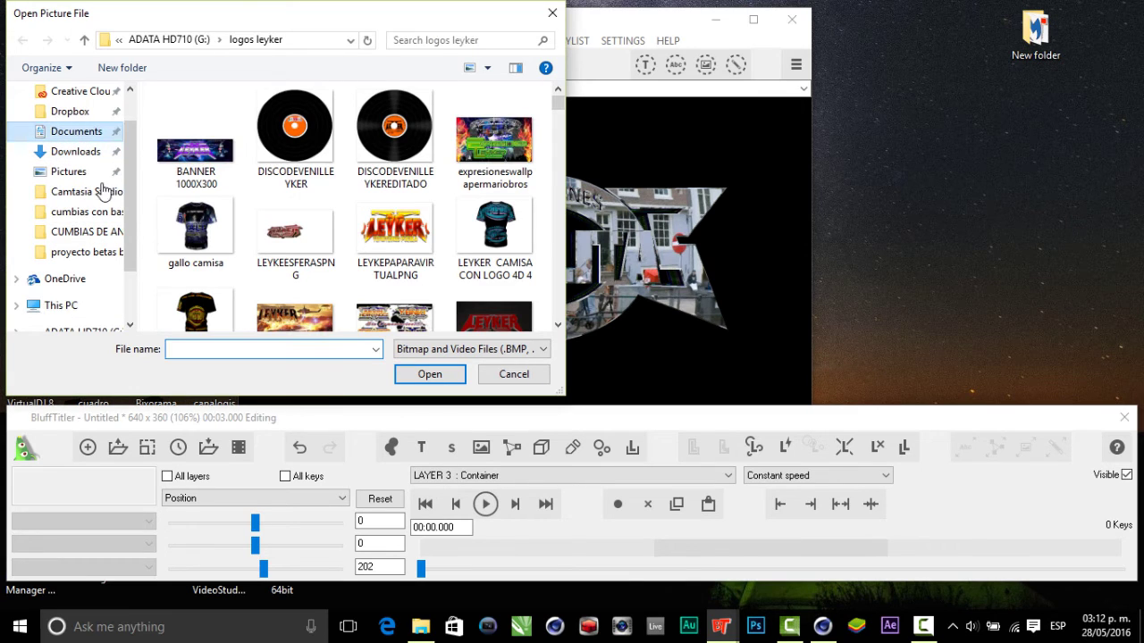
pyautogui.moveTo(558, 106); pyautogui.dragTo(558, 283)
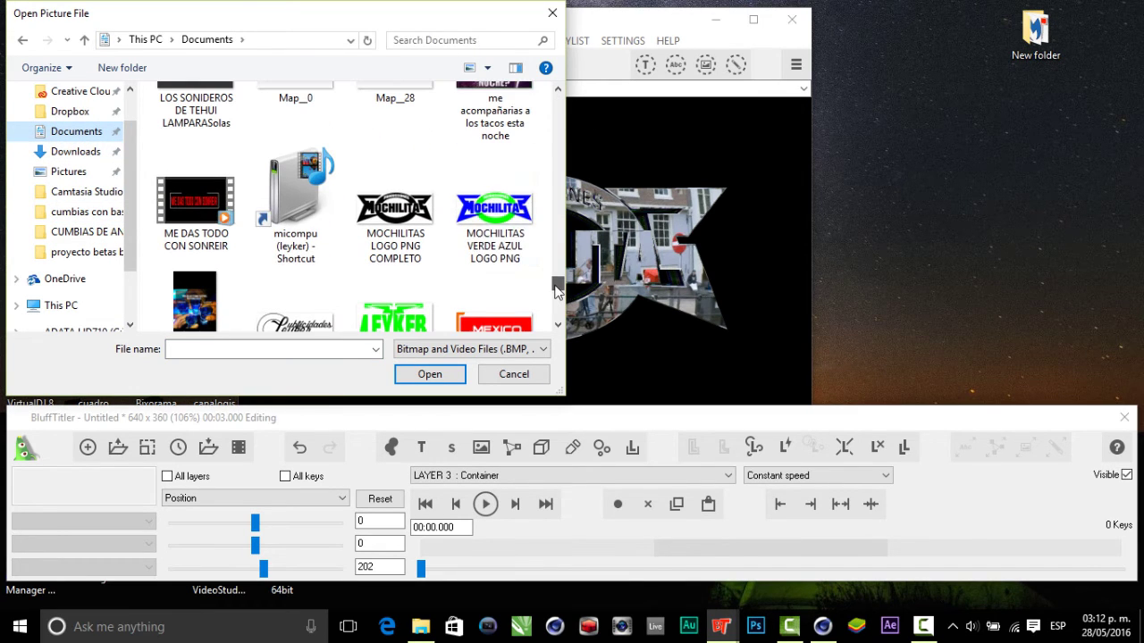
pyautogui.click(496, 215)
pyautogui.click(436, 373)
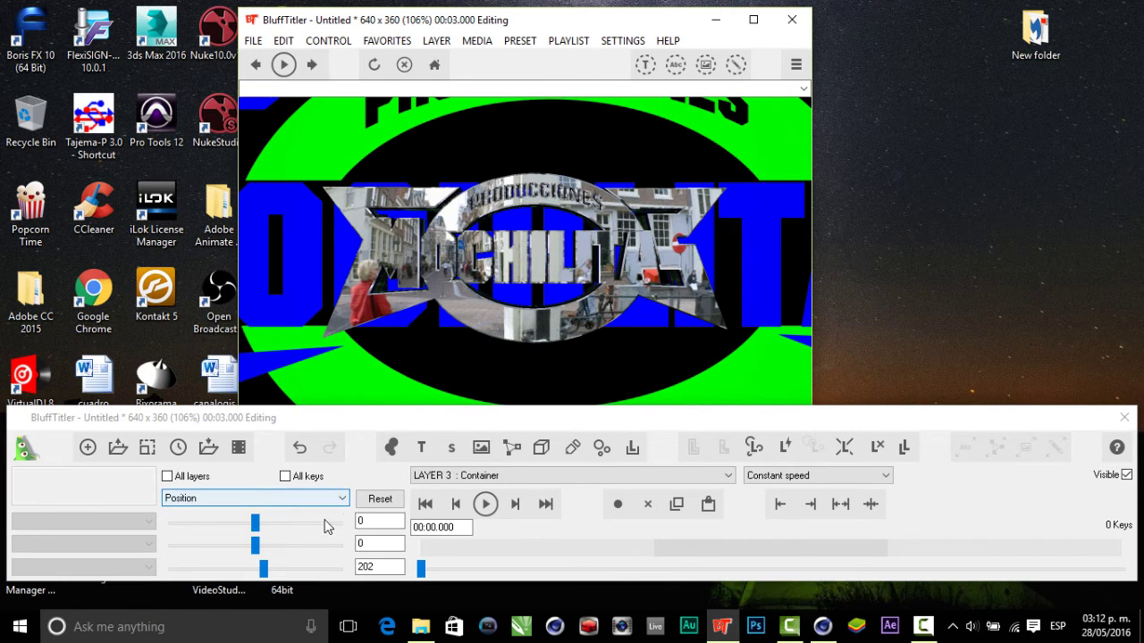
pyautogui.moveTo(262, 569); pyautogui.dragTo(262, 572)
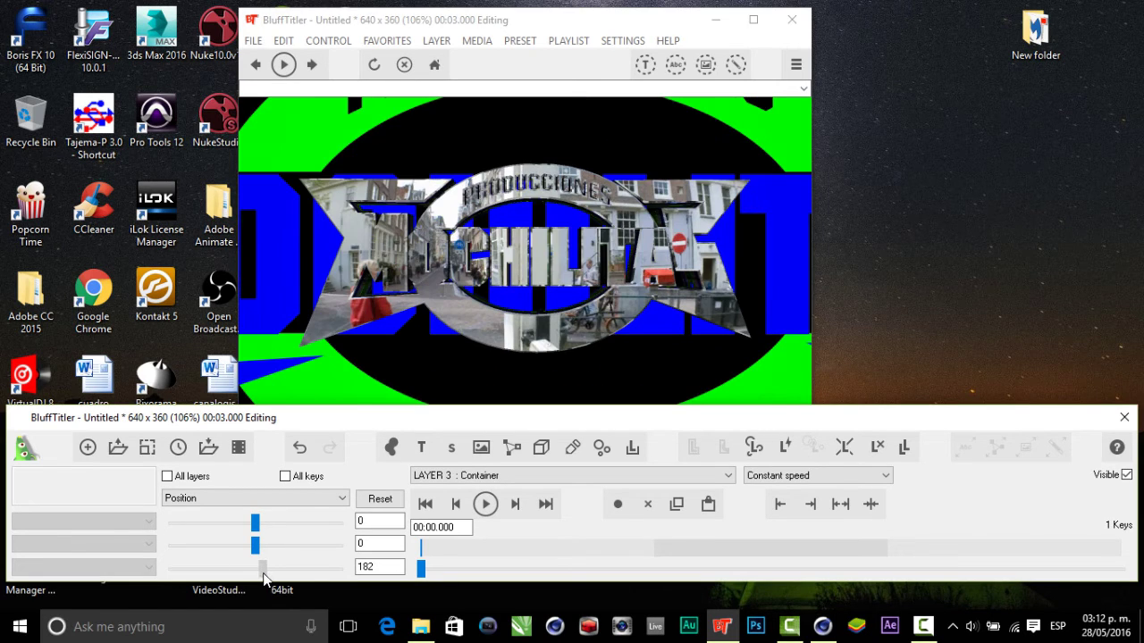
# Step: Try different depth and size values on the logo picture layer, then return its position to 0, 0, 0
pyautogui.click(688, 475)
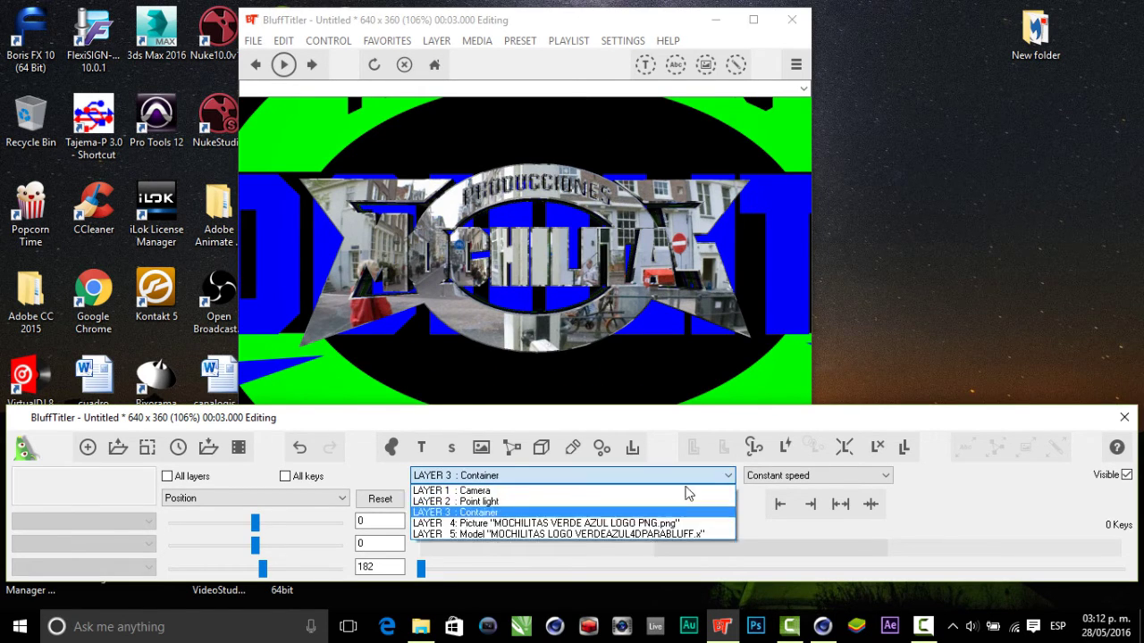
pyautogui.click(544, 524)
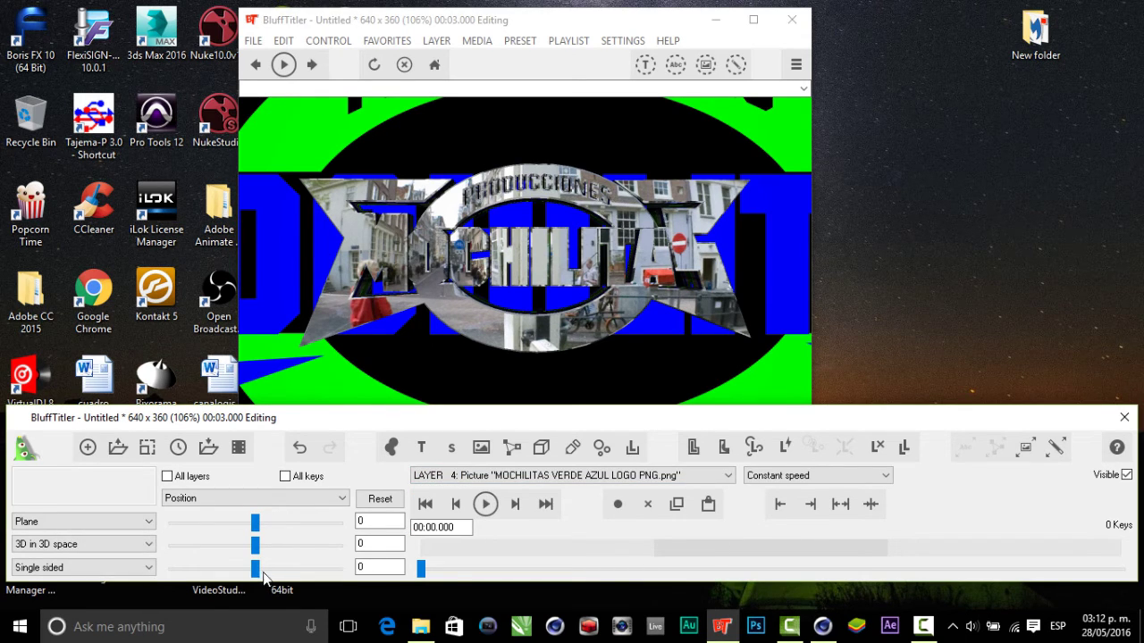
pyautogui.moveTo(264, 571); pyautogui.dragTo(284, 564)
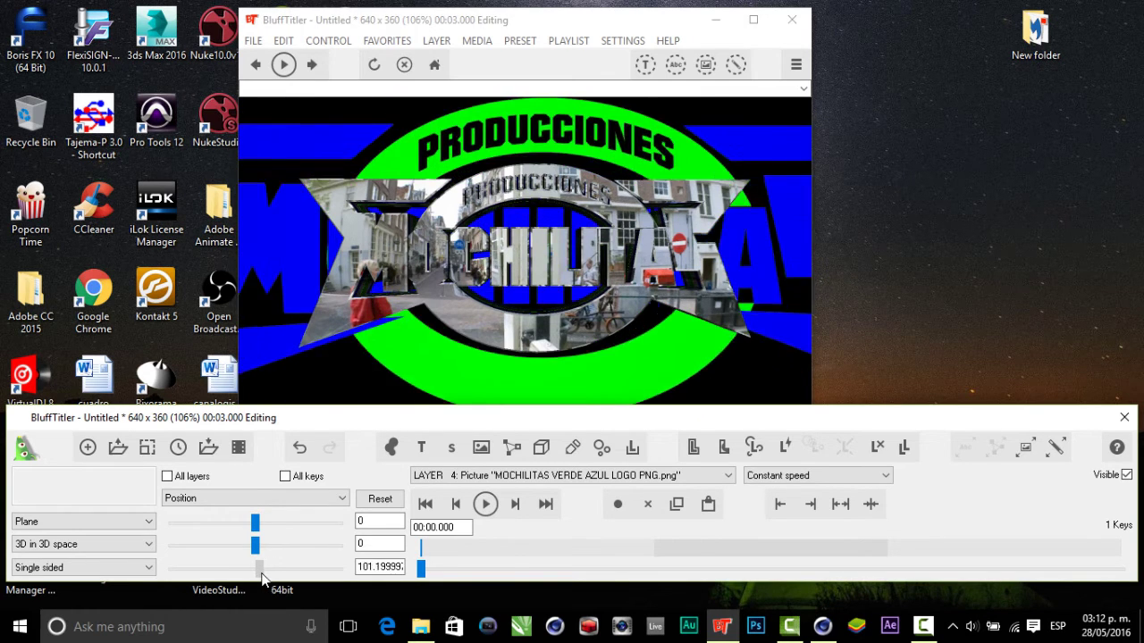
pyautogui.click(268, 498)
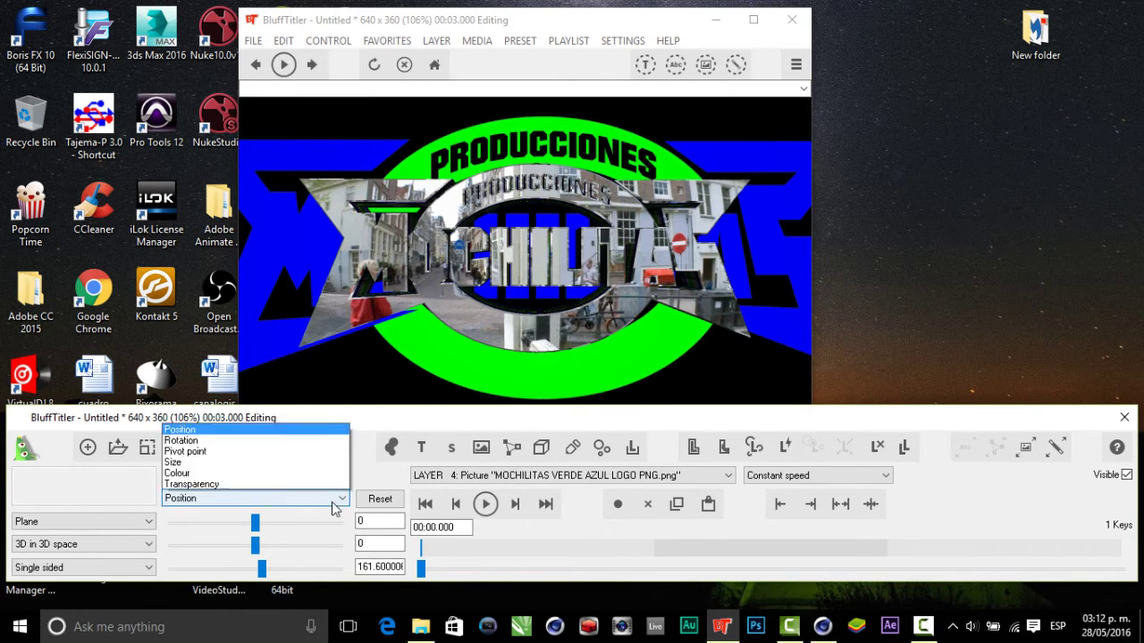
pyautogui.click(191, 359)
pyautogui.moveTo(276, 529)
pyautogui.mouseDown()
pyautogui.moveTo(256, 529)
pyautogui.moveTo(267, 549)
pyautogui.moveTo(231, 521)
pyautogui.moveTo(271, 532)
pyautogui.mouseUp()
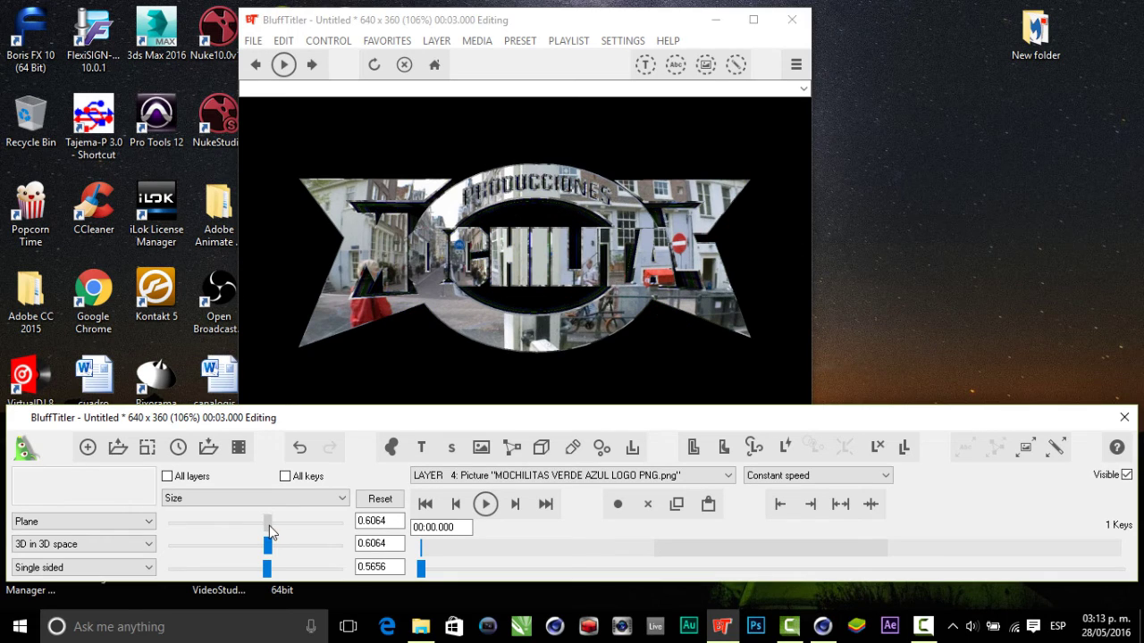
pyautogui.click(343, 498)
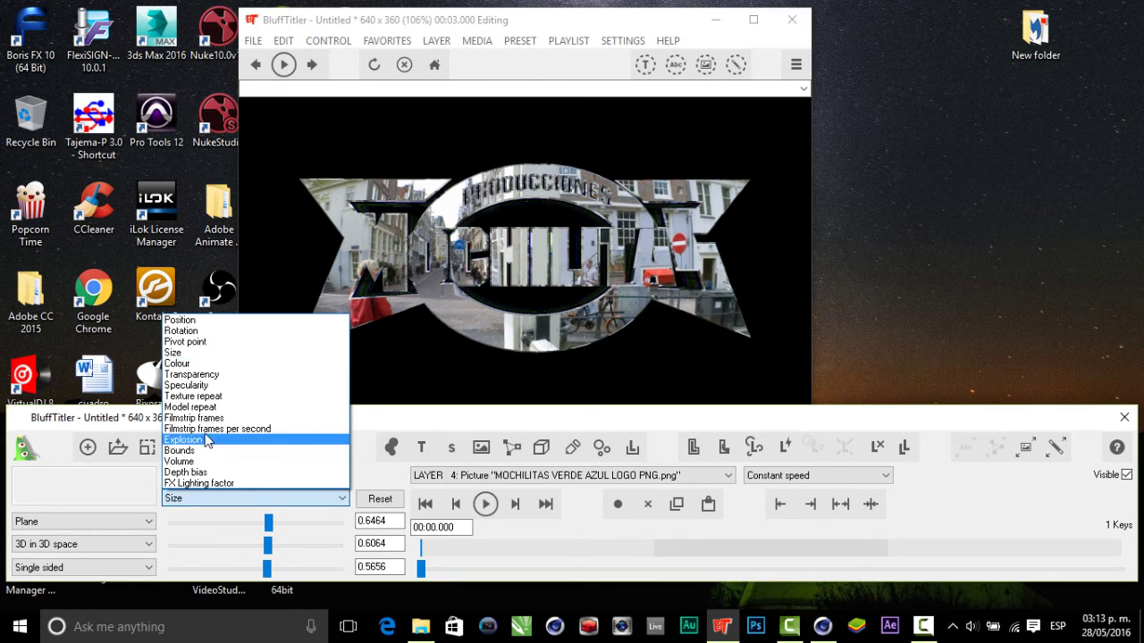
pyautogui.click(183, 320)
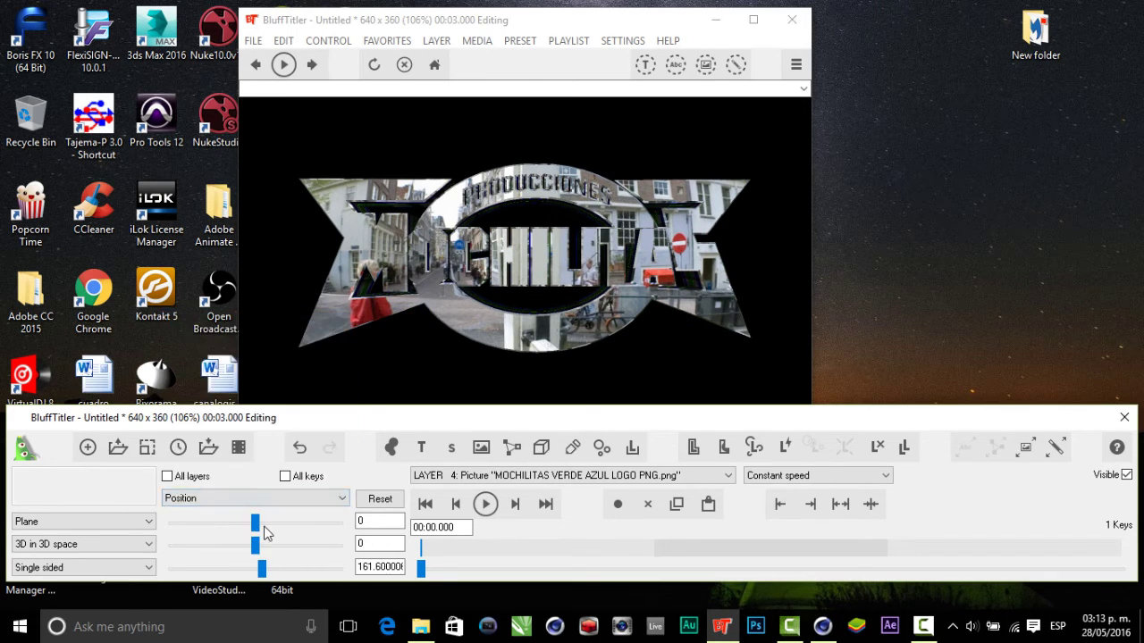
pyautogui.moveTo(263, 569); pyautogui.dragTo(254, 572)
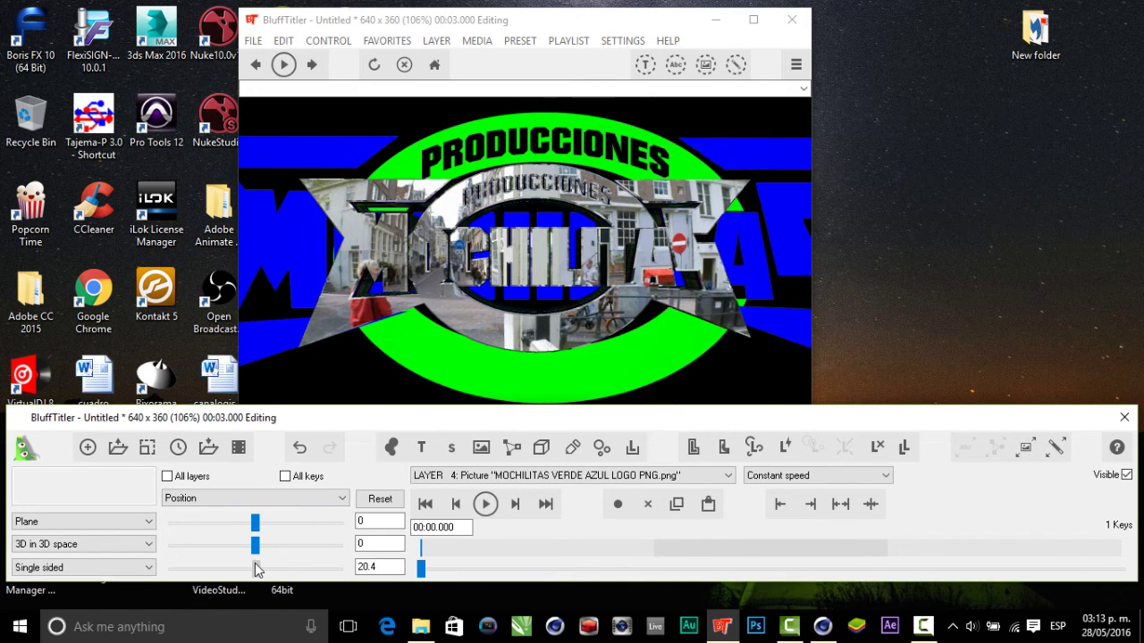
# Step: Return the container layer's vertical position to 0 and delete its stray position keyframe
pyautogui.click(698, 476)
pyautogui.click(655, 475)
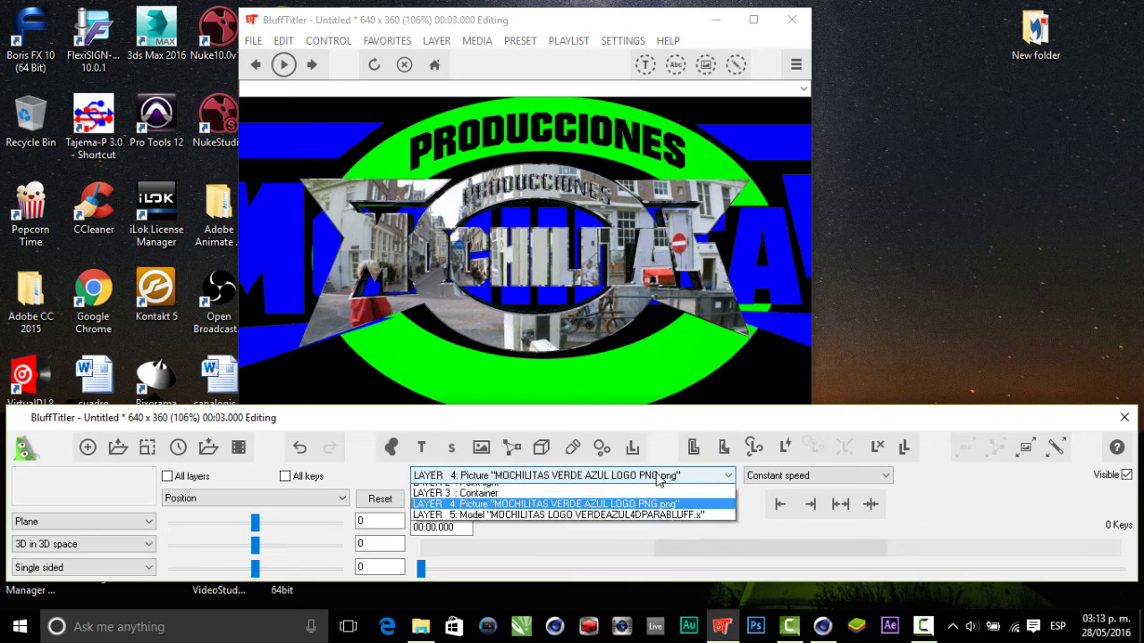
pyautogui.click(616, 497)
pyautogui.moveTo(255, 543); pyautogui.dragTo(254, 548)
pyautogui.click(648, 503)
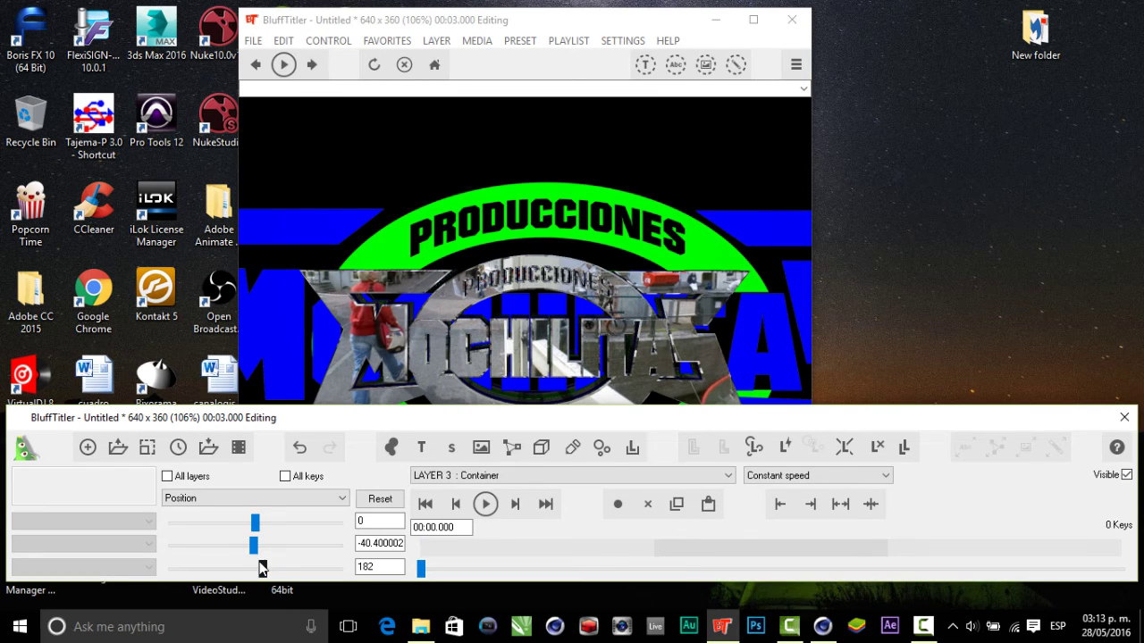
pyautogui.moveTo(255, 554); pyautogui.dragTo(255, 549)
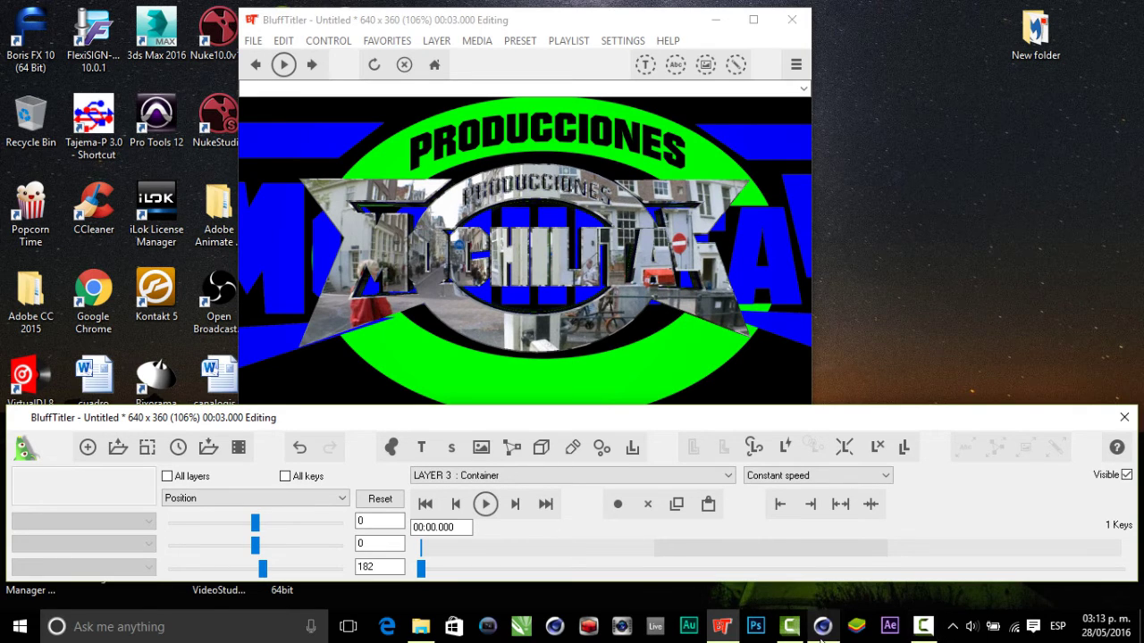
# Step: Start a new show and delete its default text and plasma layers
pyautogui.click(923, 627)
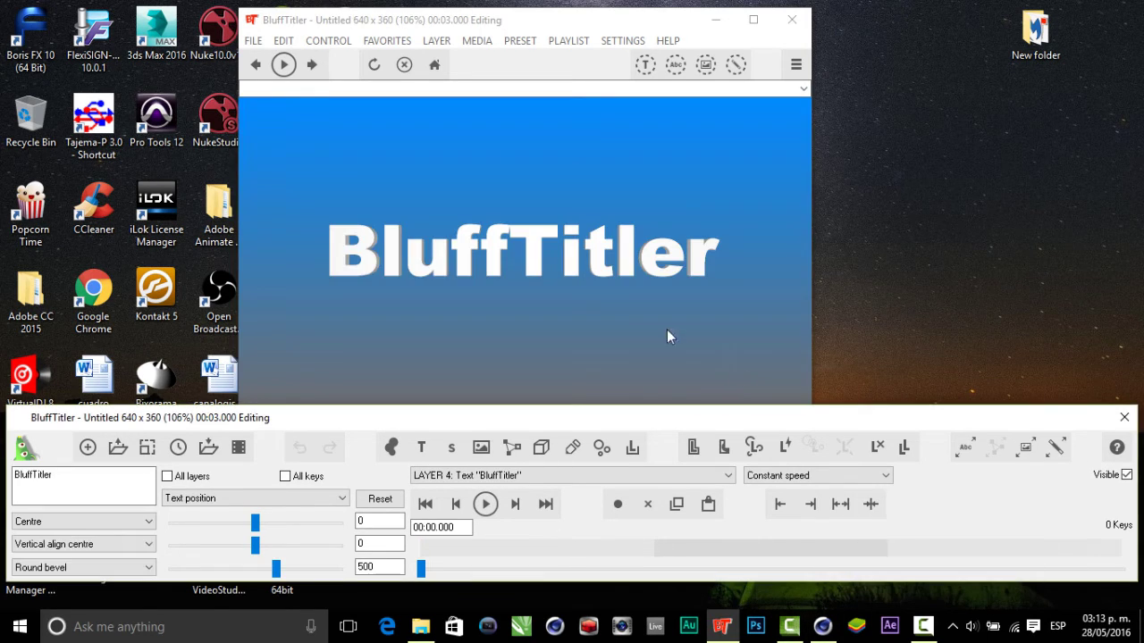
pyautogui.click(253, 40)
pyautogui.click(284, 62)
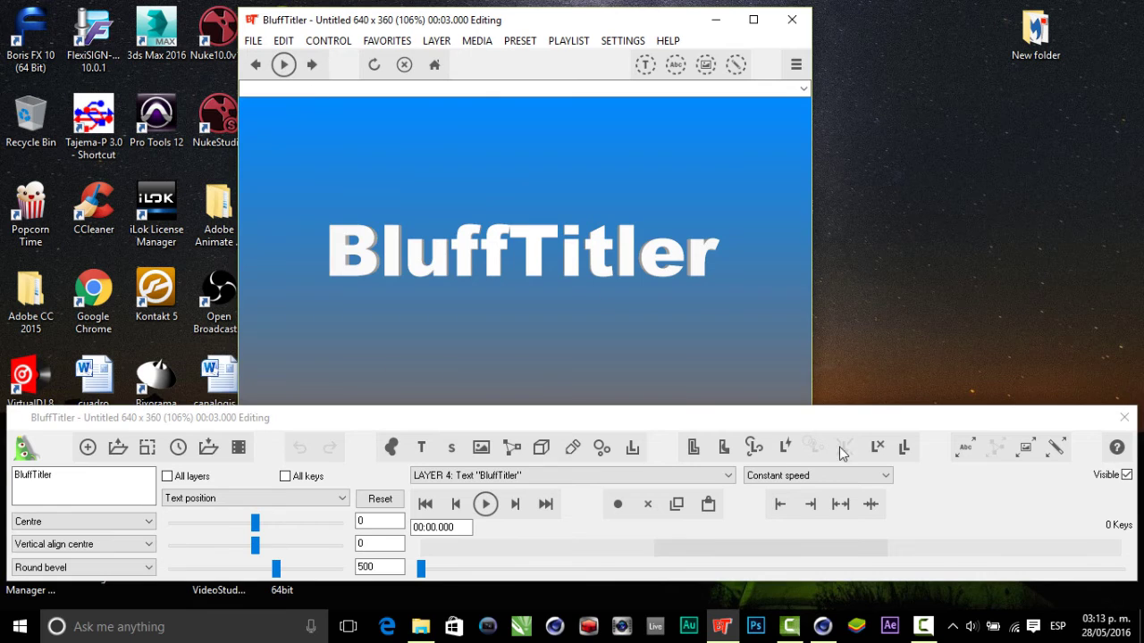
pyautogui.click(876, 447)
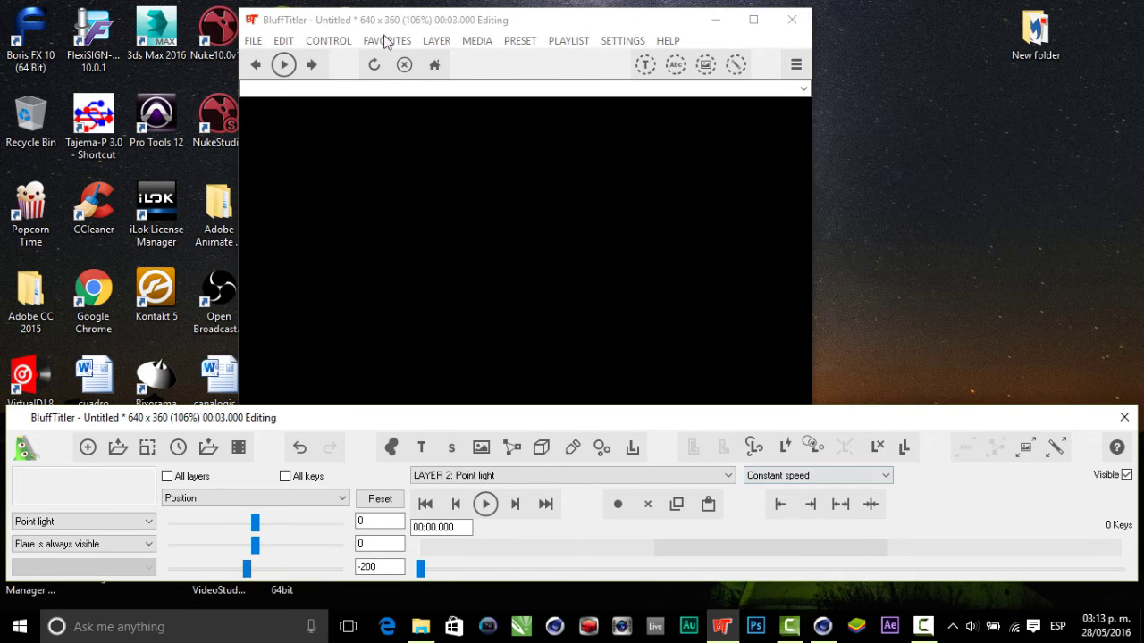
# Step: Add a container layer and attach the MOCHILITAS LOGO VERDEAZUL4DPARABLUFF.x model to it
pyautogui.click(436, 40)
pyautogui.moveTo(500, 60)
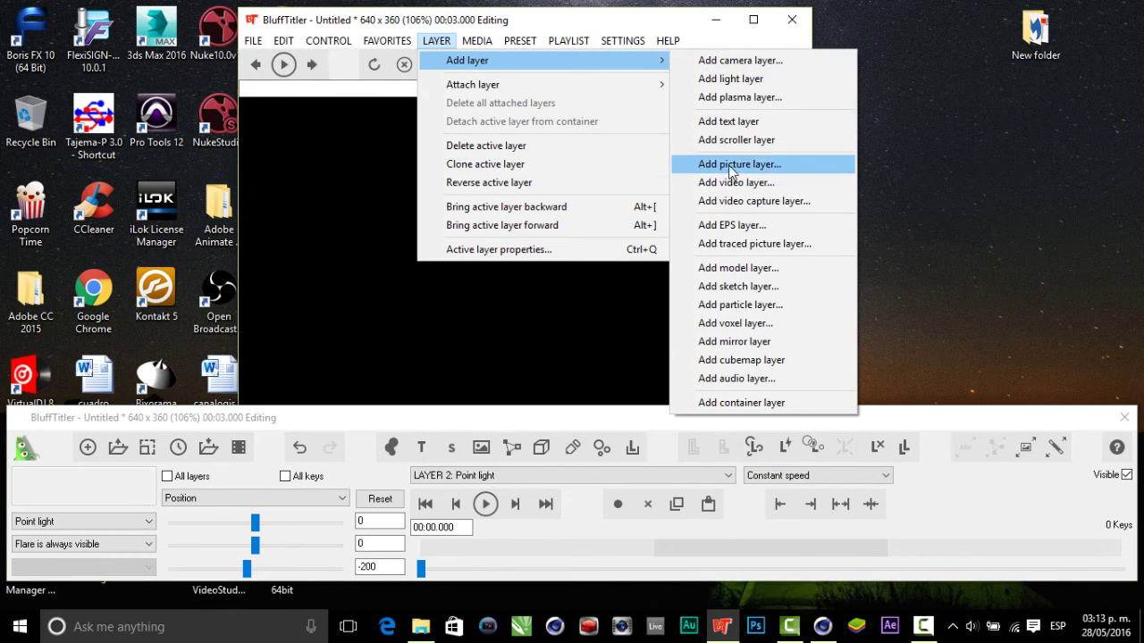
pyautogui.click(731, 402)
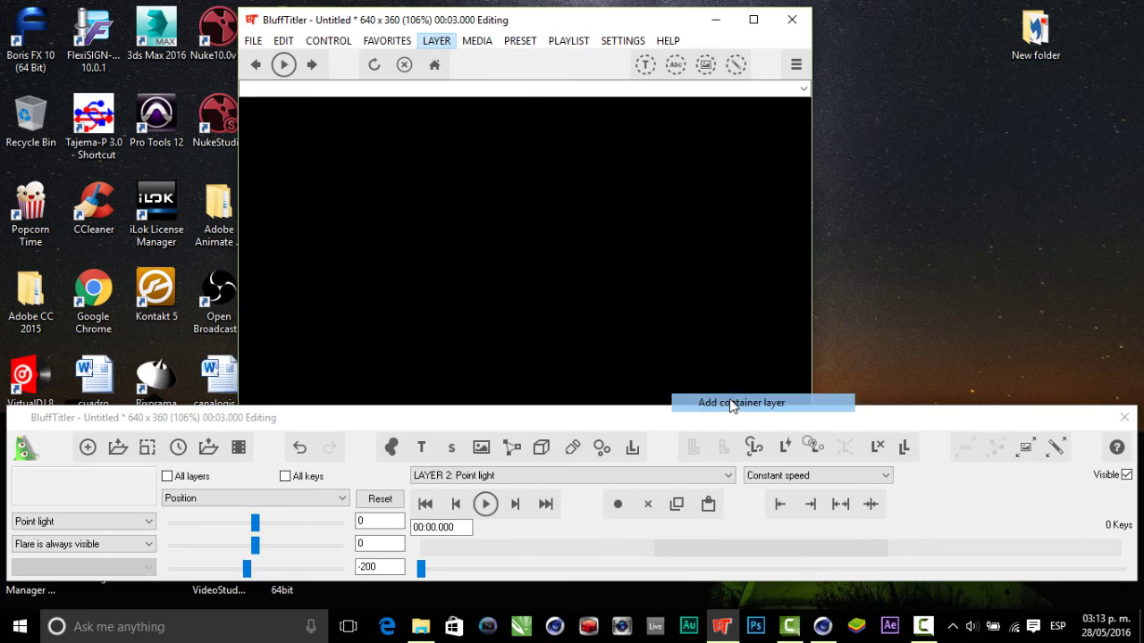
pyautogui.click(436, 47)
pyautogui.moveTo(473, 84)
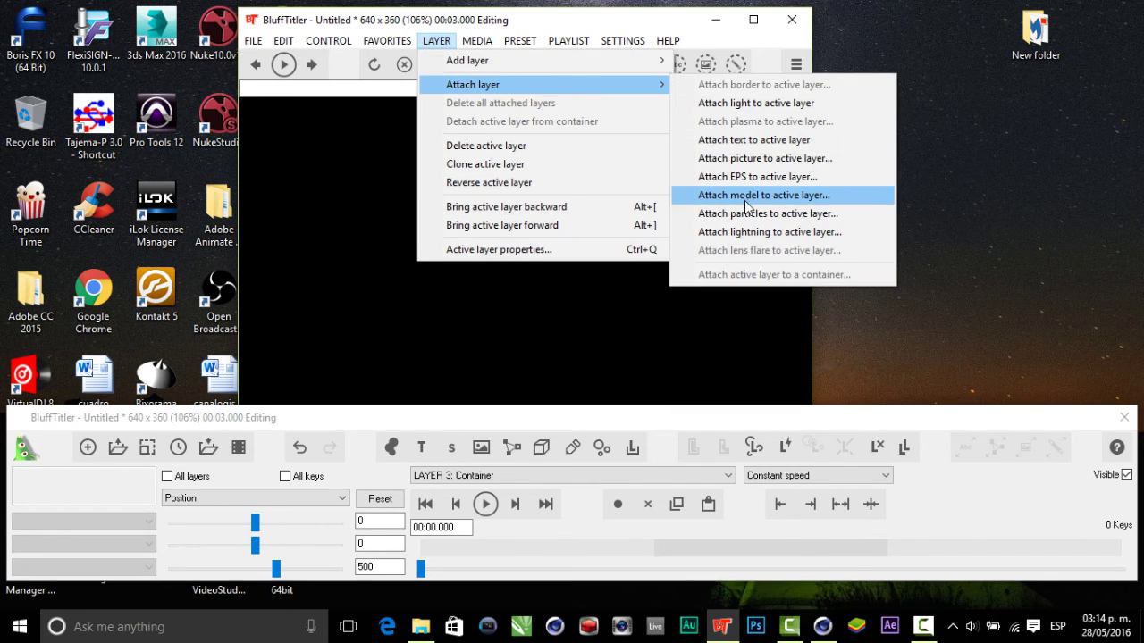
pyautogui.click(749, 197)
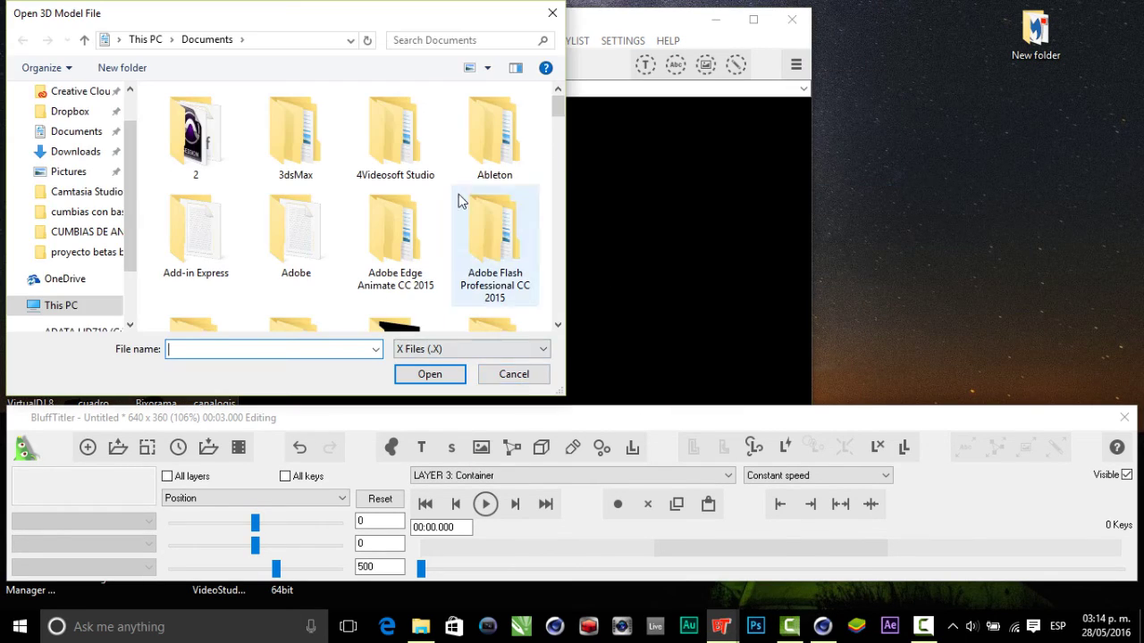
pyautogui.moveTo(558, 108); pyautogui.dragTo(558, 308)
pyautogui.click(294, 121)
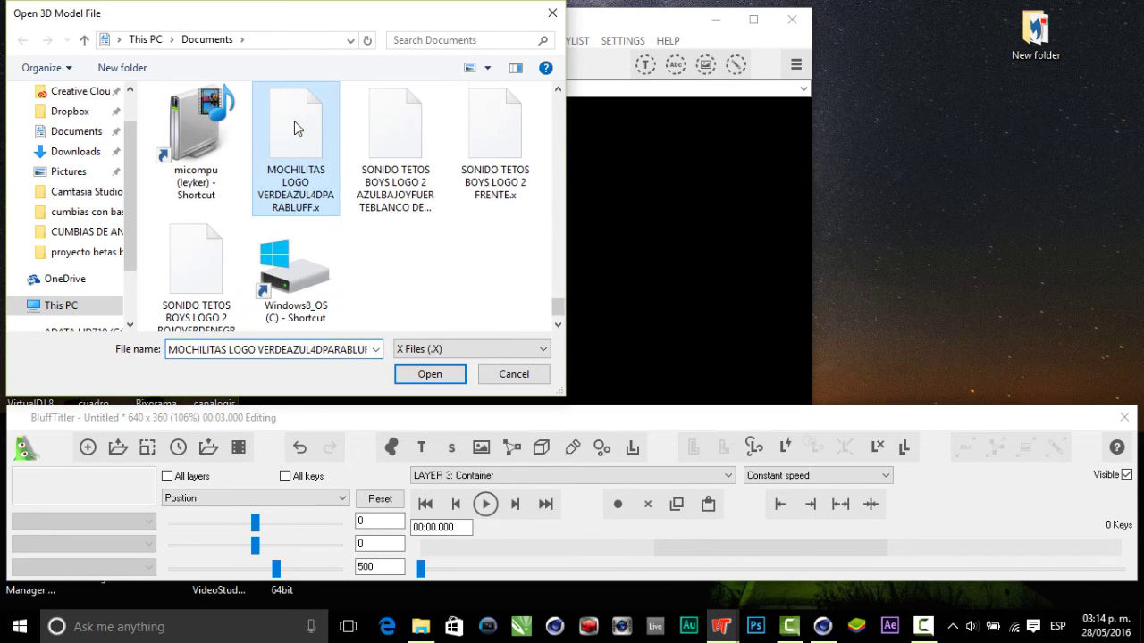
pyautogui.click(418, 376)
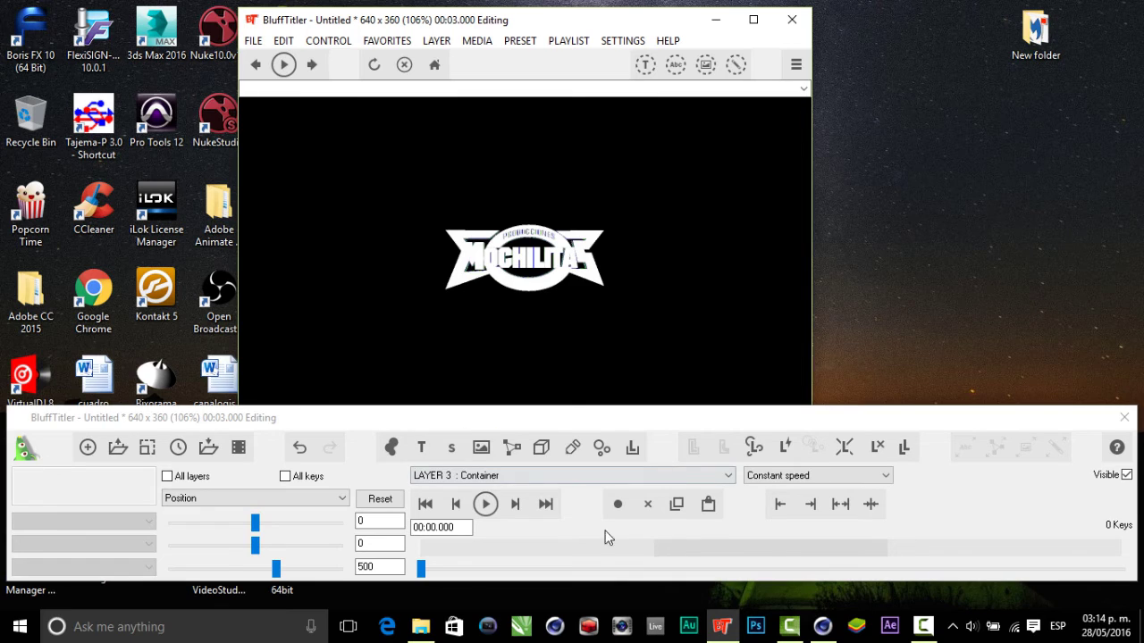
# Step: Attach the MOCHILITAS VERDE AZUL LOGO PNG picture to the container as layer 4
pyautogui.click(476, 40)
pyautogui.moveTo(436, 41)
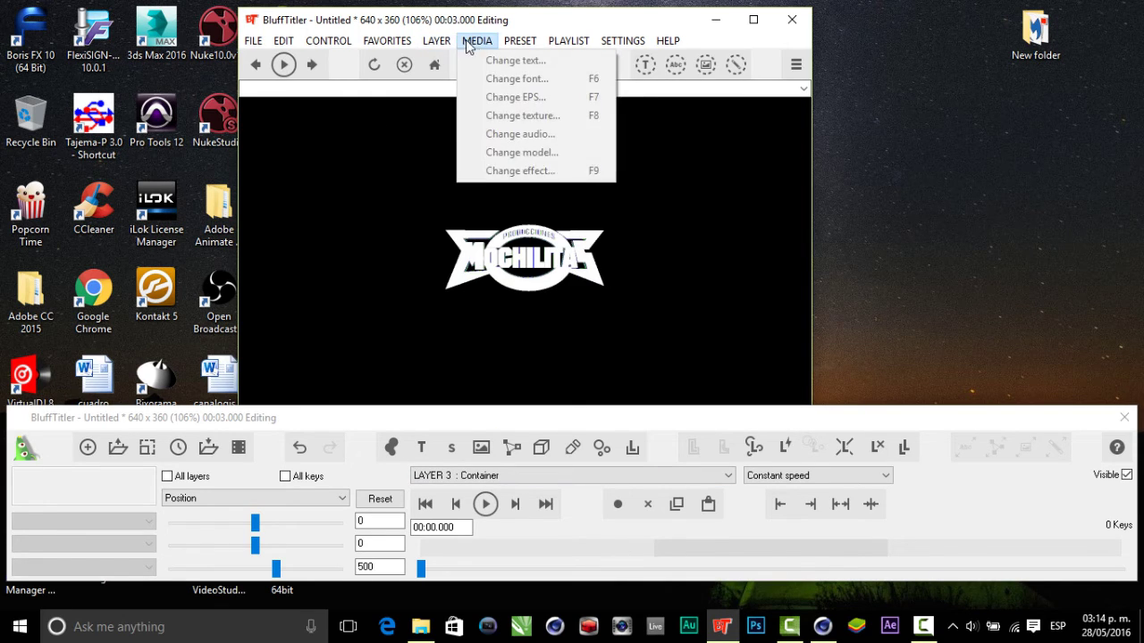
pyautogui.moveTo(473, 84)
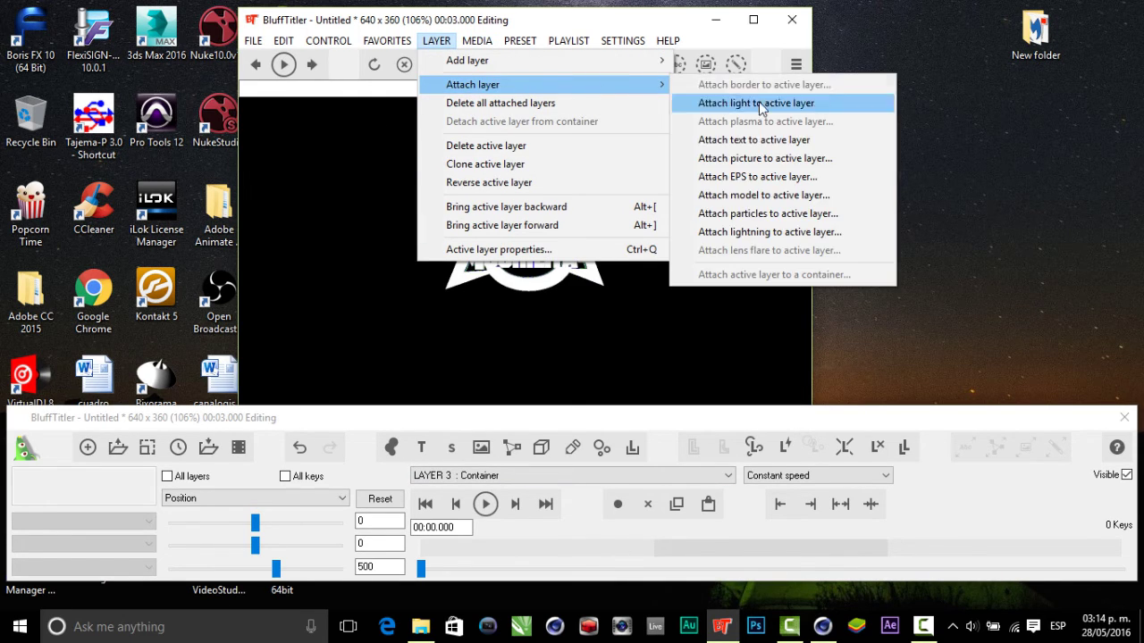
pyautogui.click(760, 158)
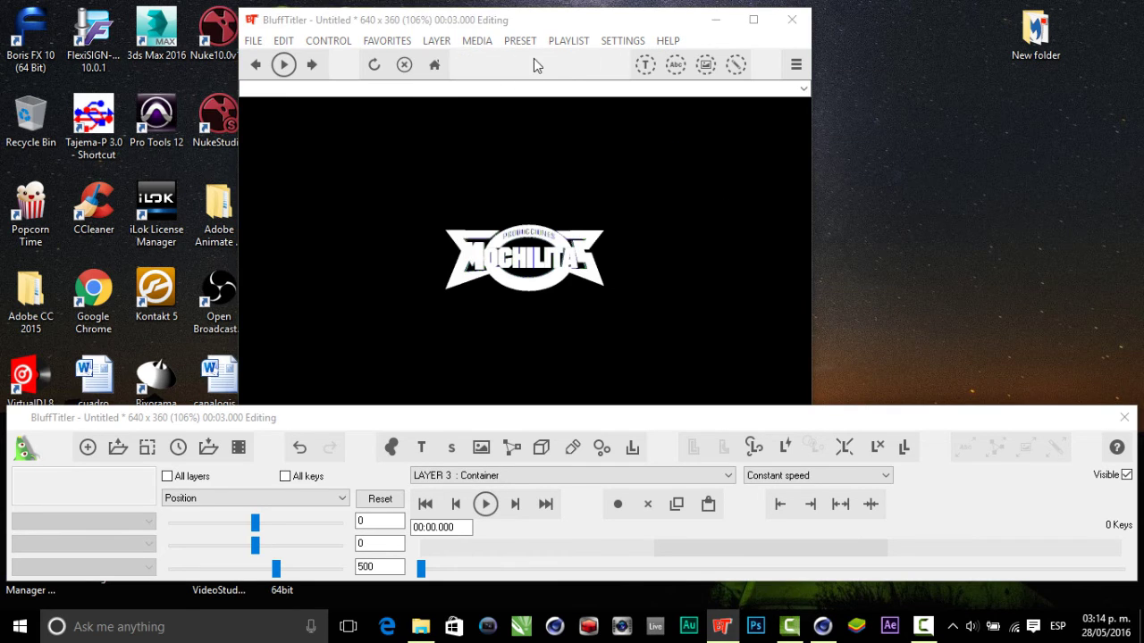
pyautogui.moveTo(556, 103)
pyautogui.mouseDown()
pyautogui.moveTo(556, 300)
pyautogui.moveTo(556, 277)
pyautogui.mouseUp()
pyautogui.click(494, 264)
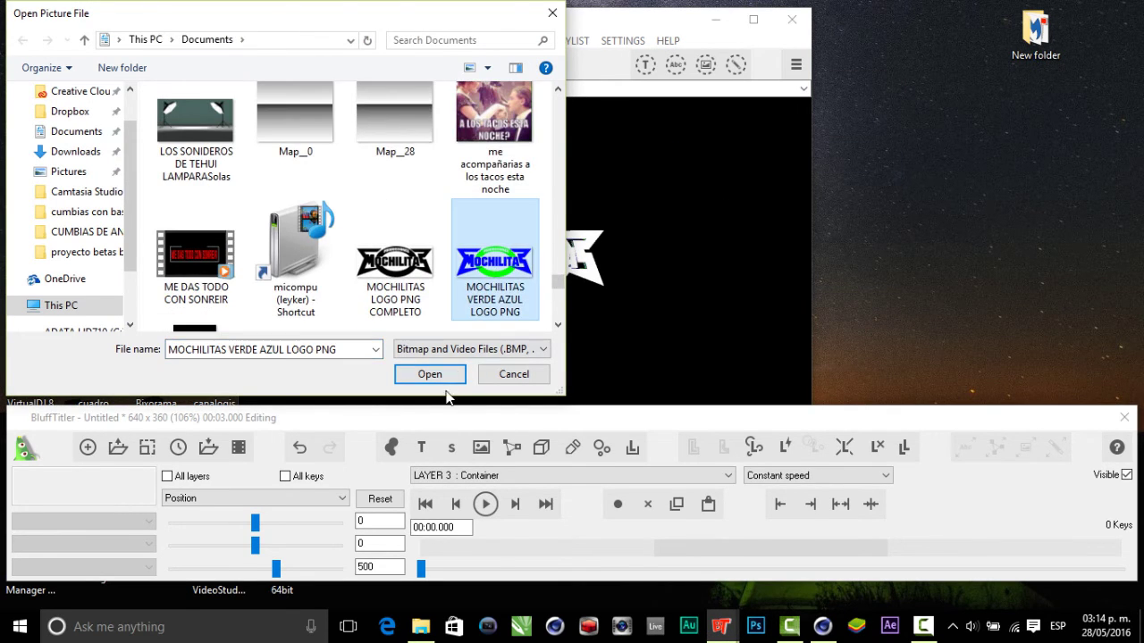
pyautogui.click(436, 375)
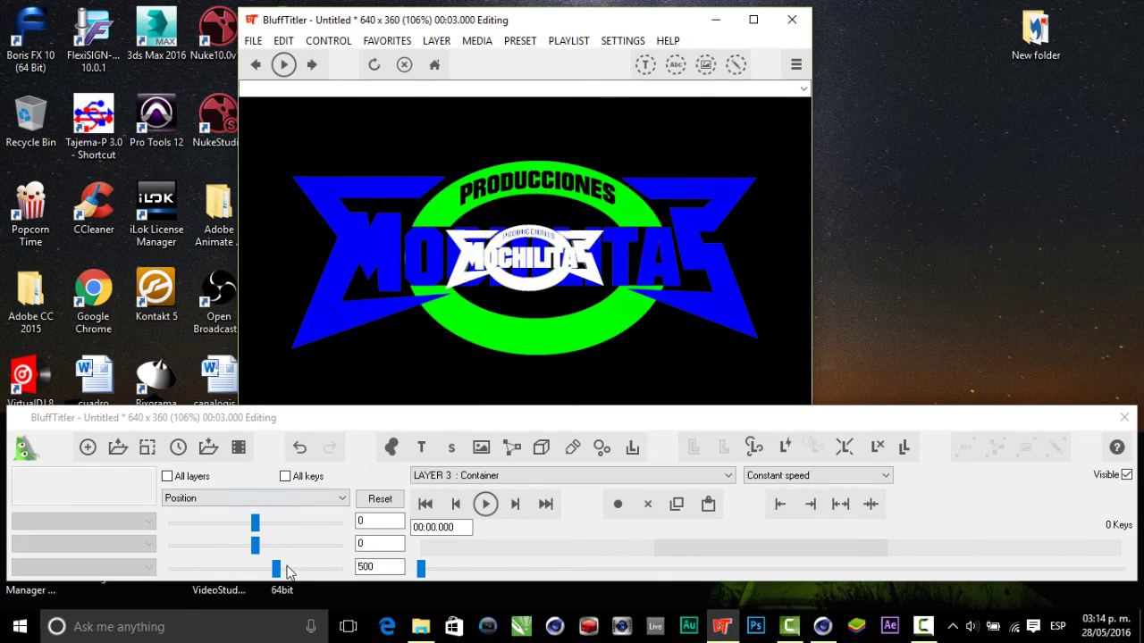
pyautogui.click(617, 475)
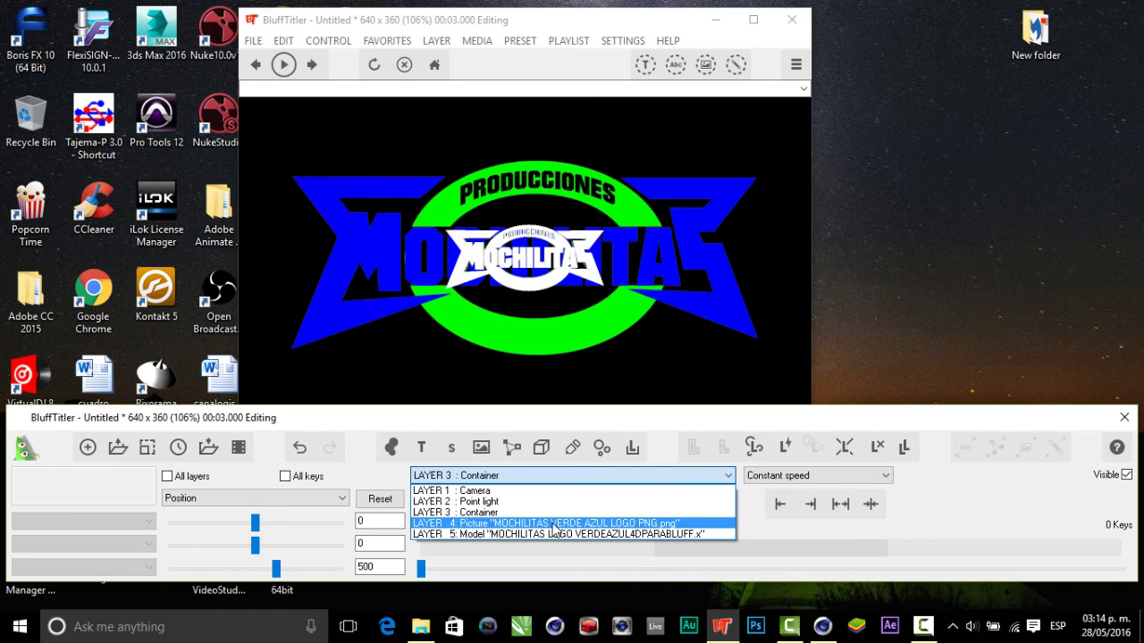
# Step: Scale the logo picture layer to about 0.32 width and 0.20 height
pyautogui.click(553, 523)
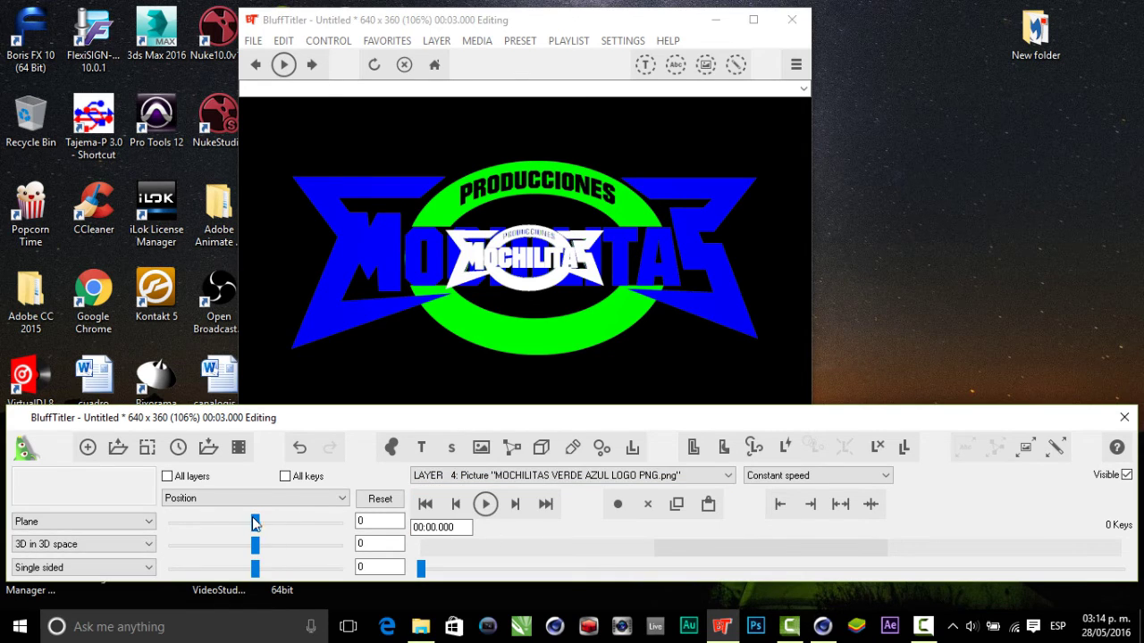
pyautogui.click(333, 499)
pyautogui.click(268, 352)
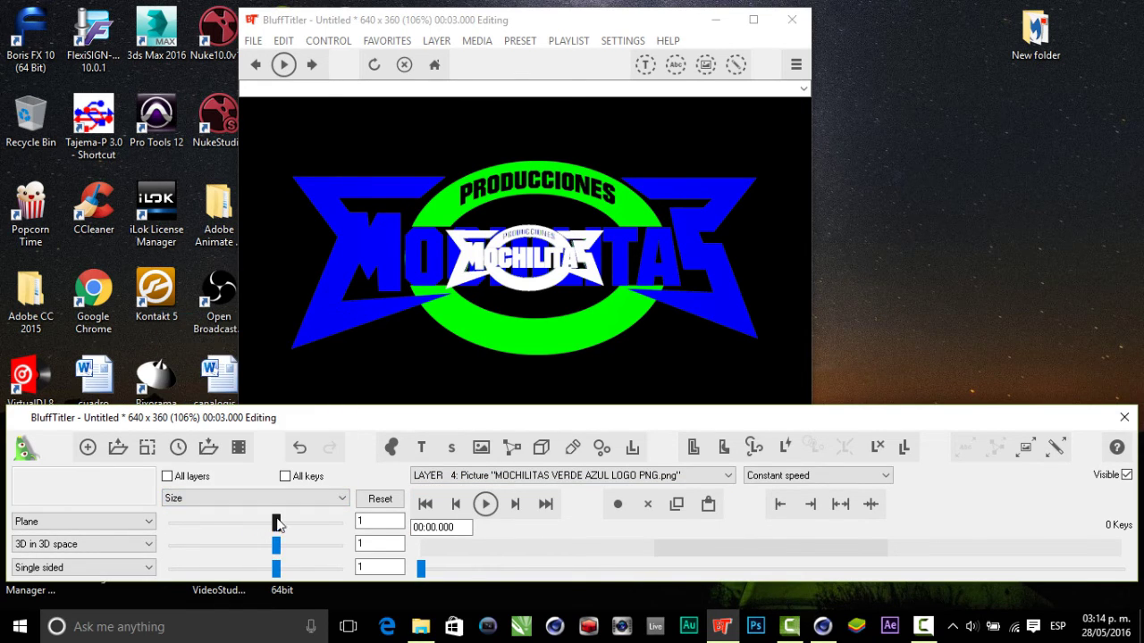
pyautogui.moveTo(277, 522)
pyautogui.mouseDown()
pyautogui.moveTo(260, 525)
pyautogui.moveTo(263, 545)
pyautogui.mouseUp()
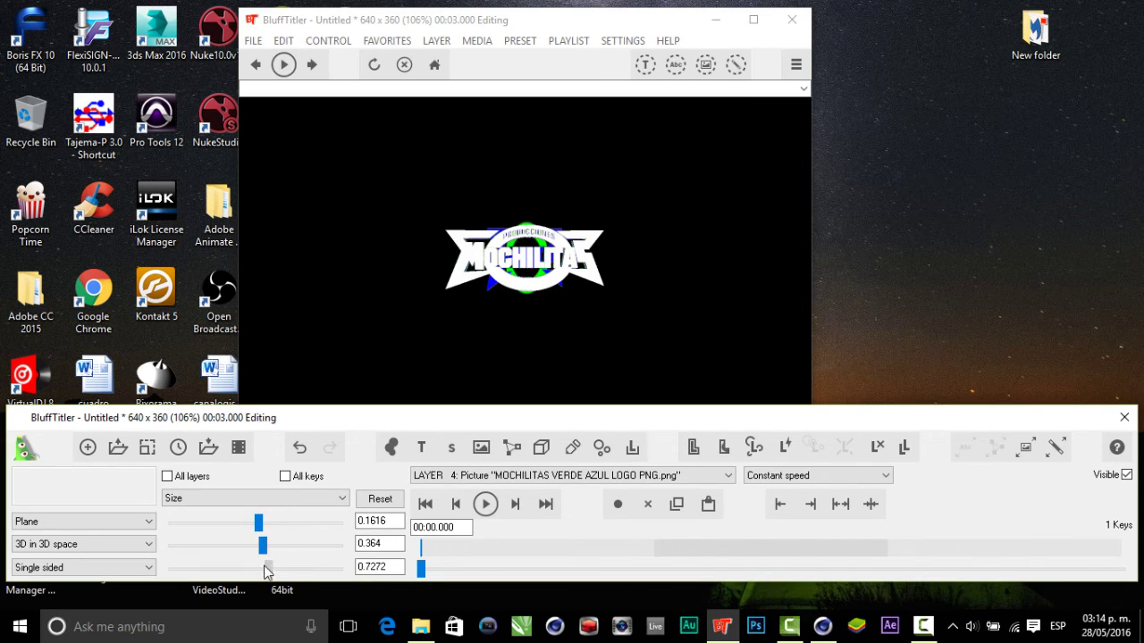
pyautogui.click(264, 534)
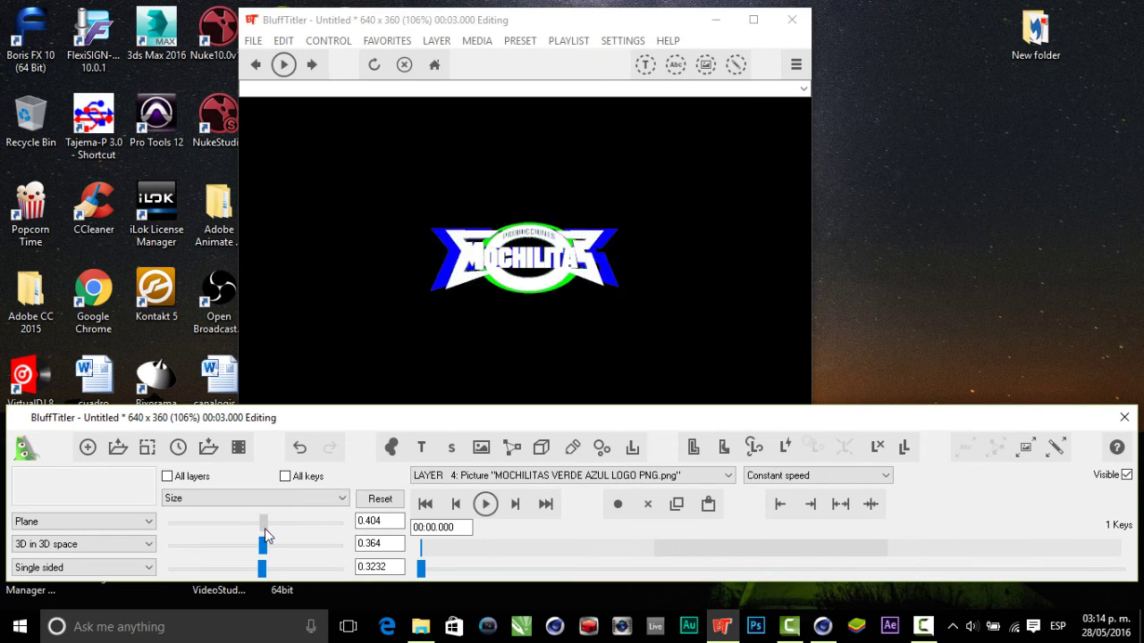
pyautogui.moveTo(263, 545); pyautogui.dragTo(259, 544)
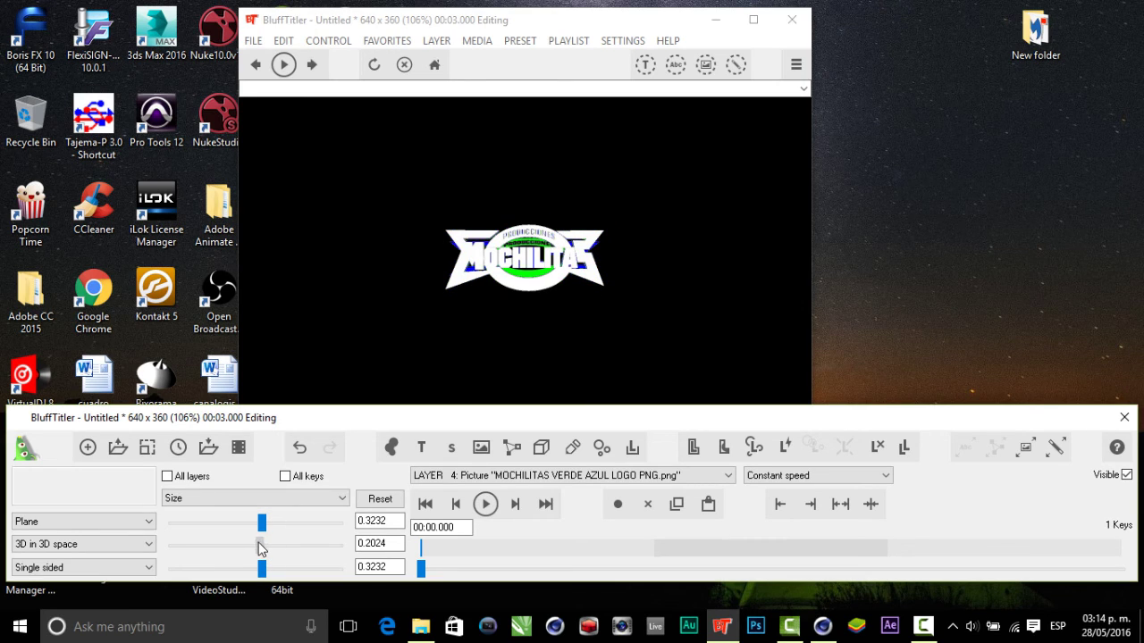
# Step: Move the logo picture forward to depth -20.4
pyautogui.click(279, 499)
pyautogui.click(224, 498)
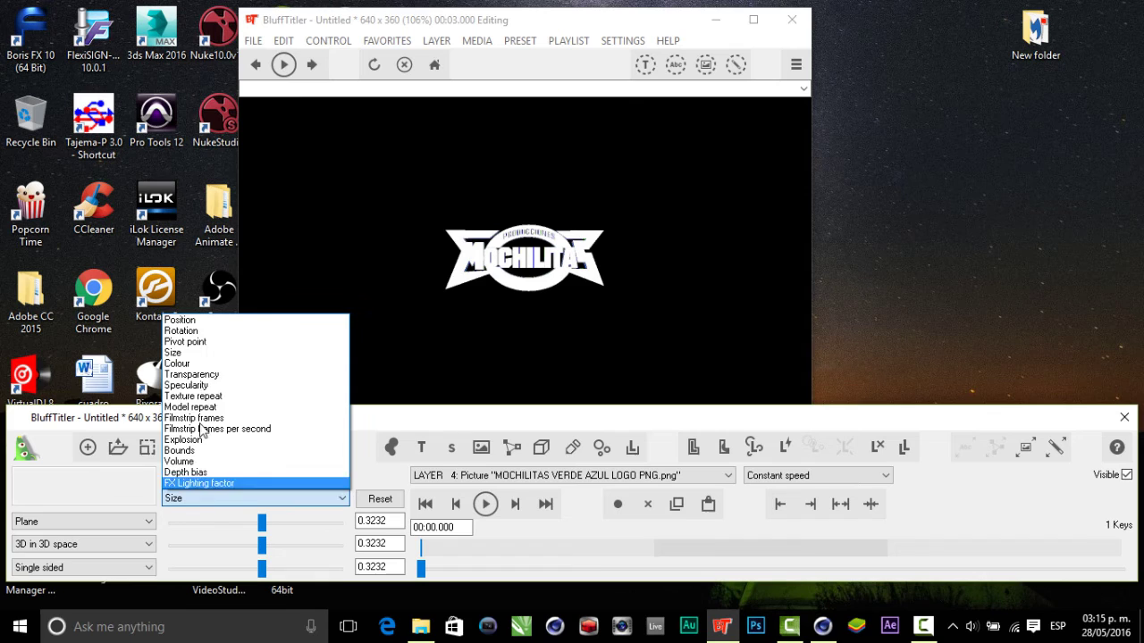
pyautogui.click(184, 320)
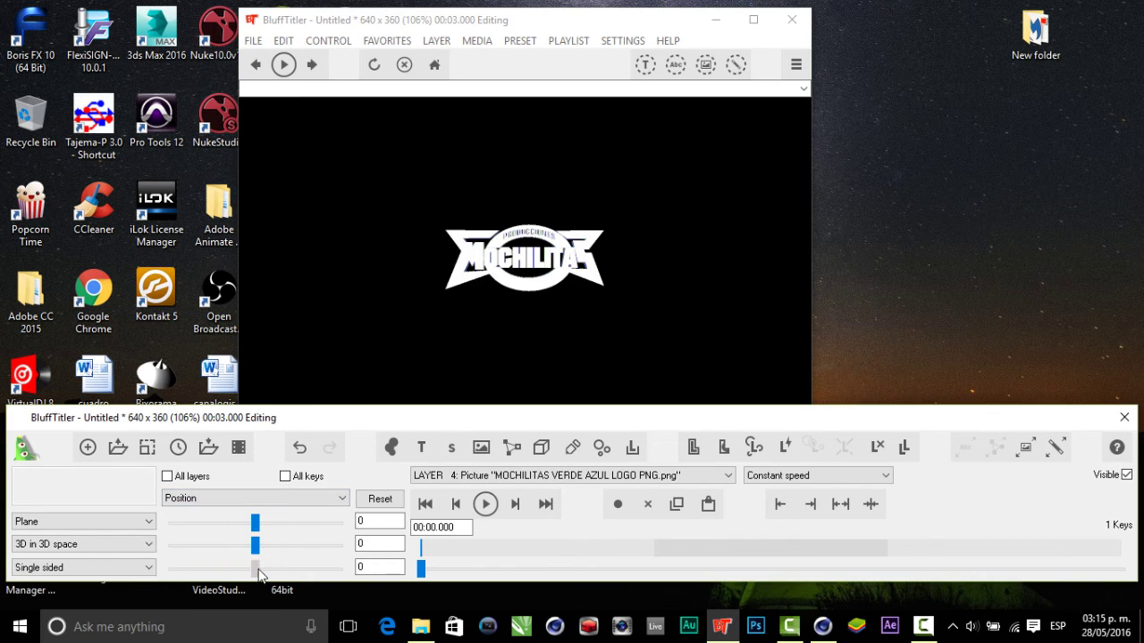
pyautogui.moveTo(258, 569); pyautogui.dragTo(257, 570)
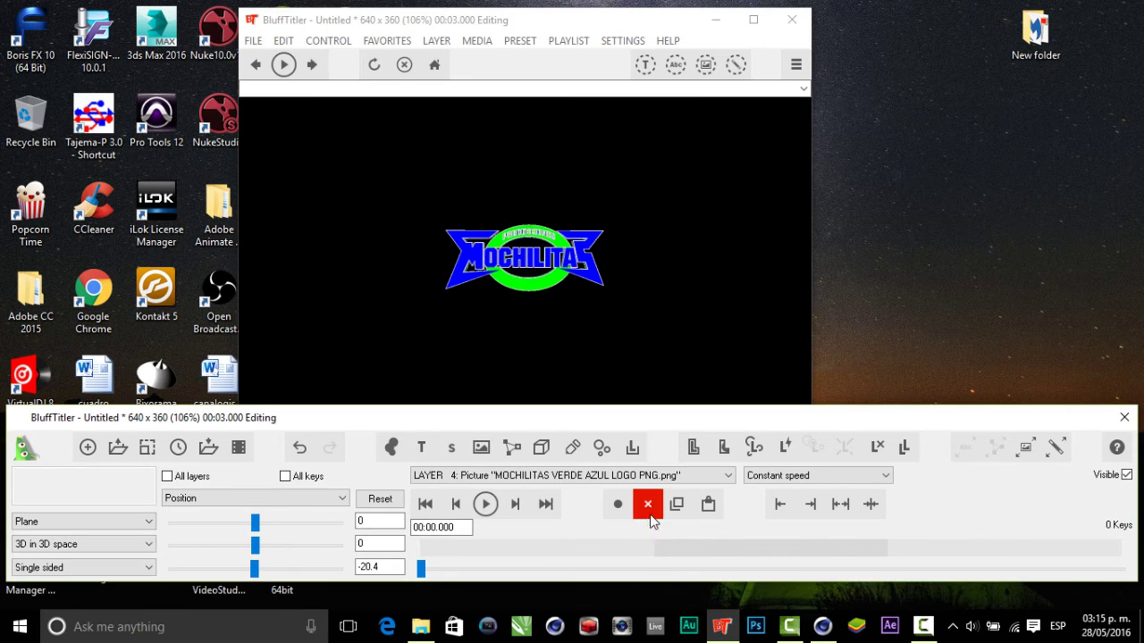
pyautogui.click(650, 476)
# Step: Bring the container closer to depth 182 and delete the new position key
pyautogui.click(487, 513)
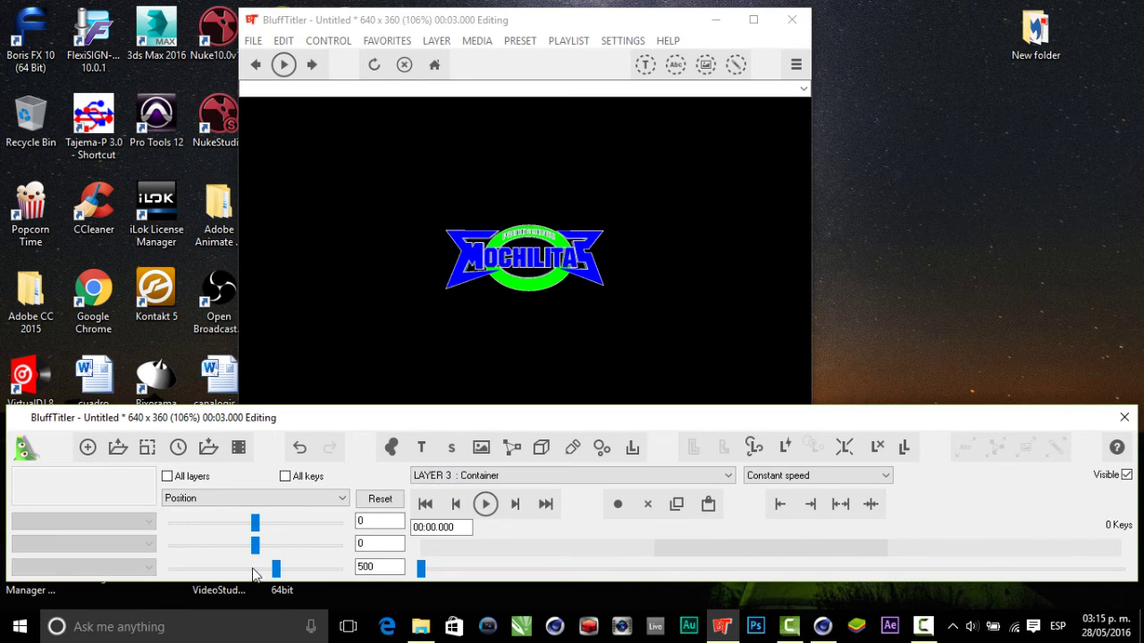
pyautogui.moveTo(277, 570); pyautogui.dragTo(262, 572)
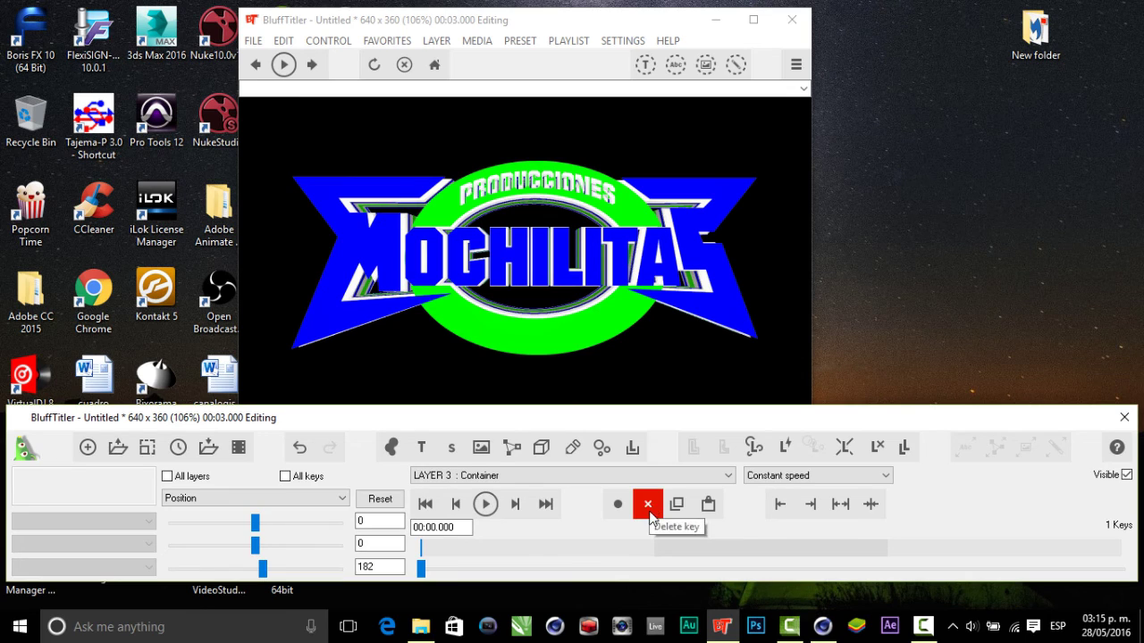
pyautogui.click(649, 507)
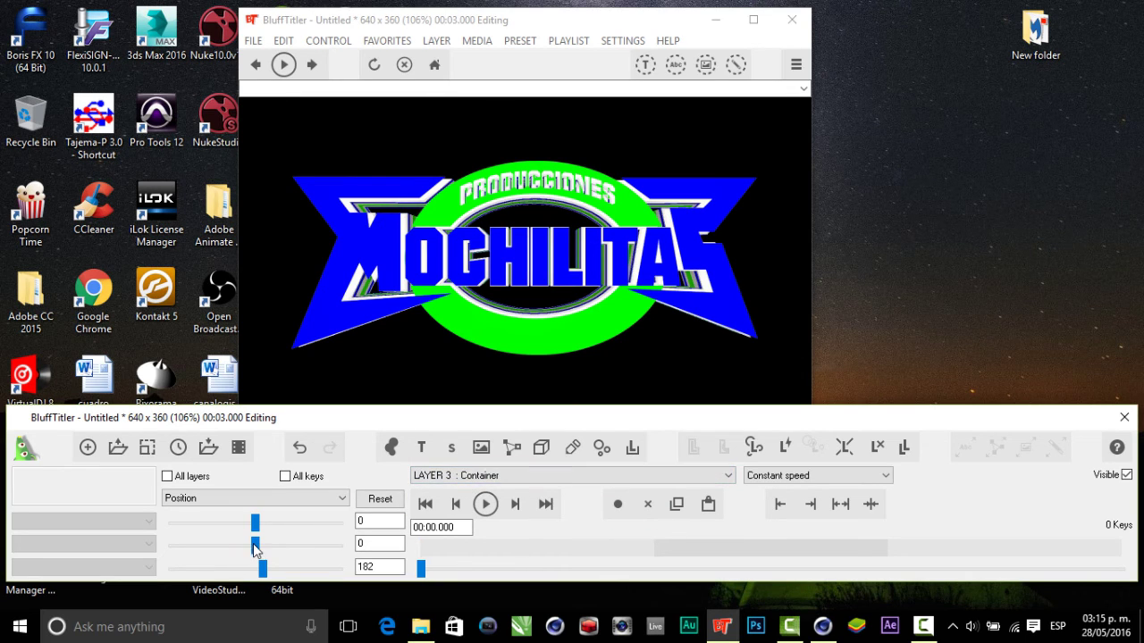
# Step: Tilt the container back to about -65 degrees on its second rotation axis, removing the key
pyautogui.click(278, 498)
pyautogui.click(260, 524)
pyautogui.moveTo(255, 545); pyautogui.dragTo(238, 543)
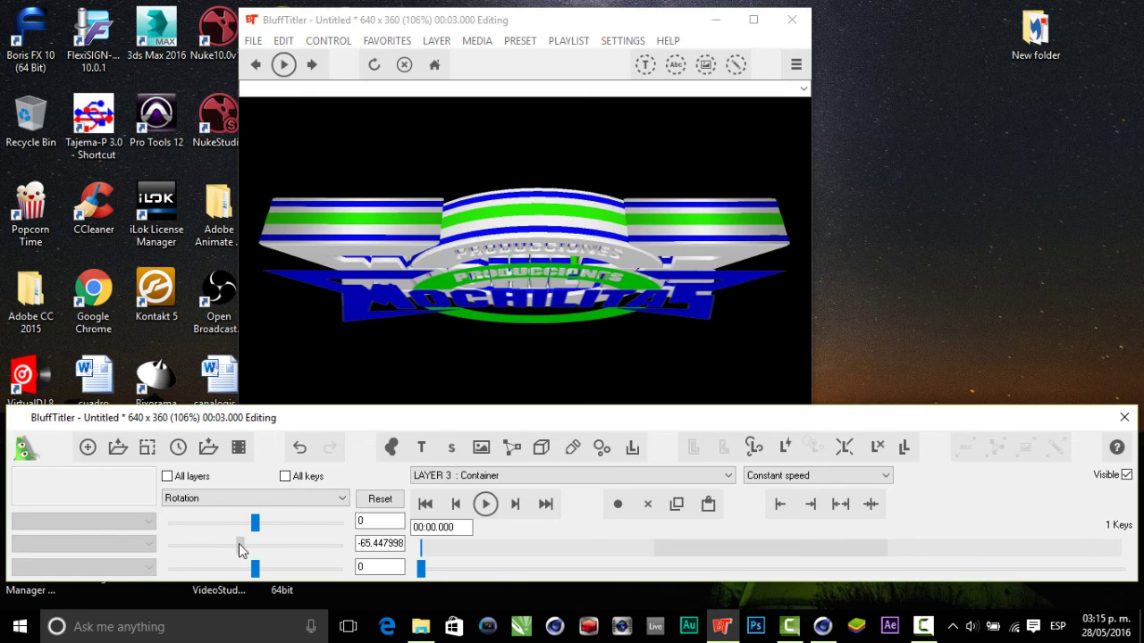
pyautogui.click(648, 505)
pyautogui.click(641, 479)
pyautogui.click(500, 523)
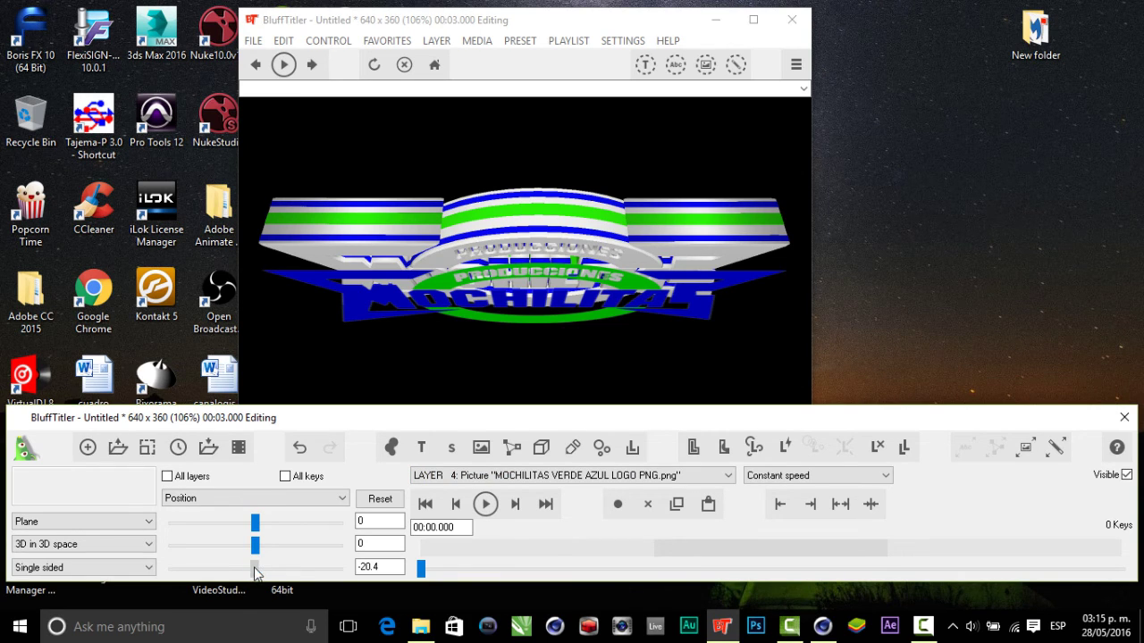
# Step: Set the logo picture's depth to -11 so it sits on the front face
pyautogui.click(255, 573)
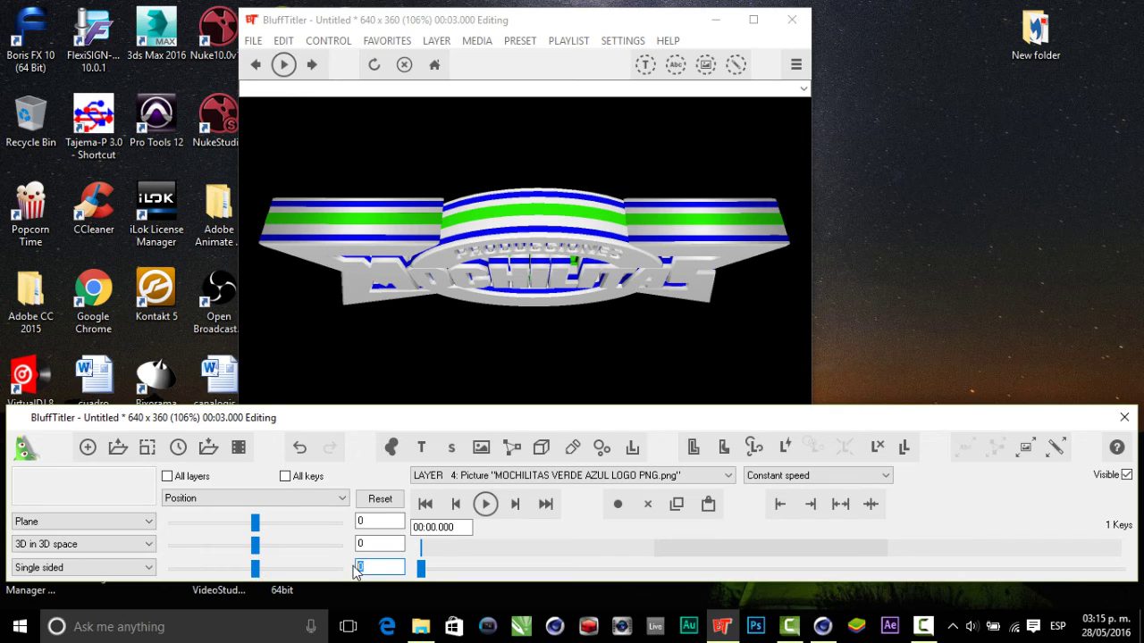
pyautogui.write('-12')
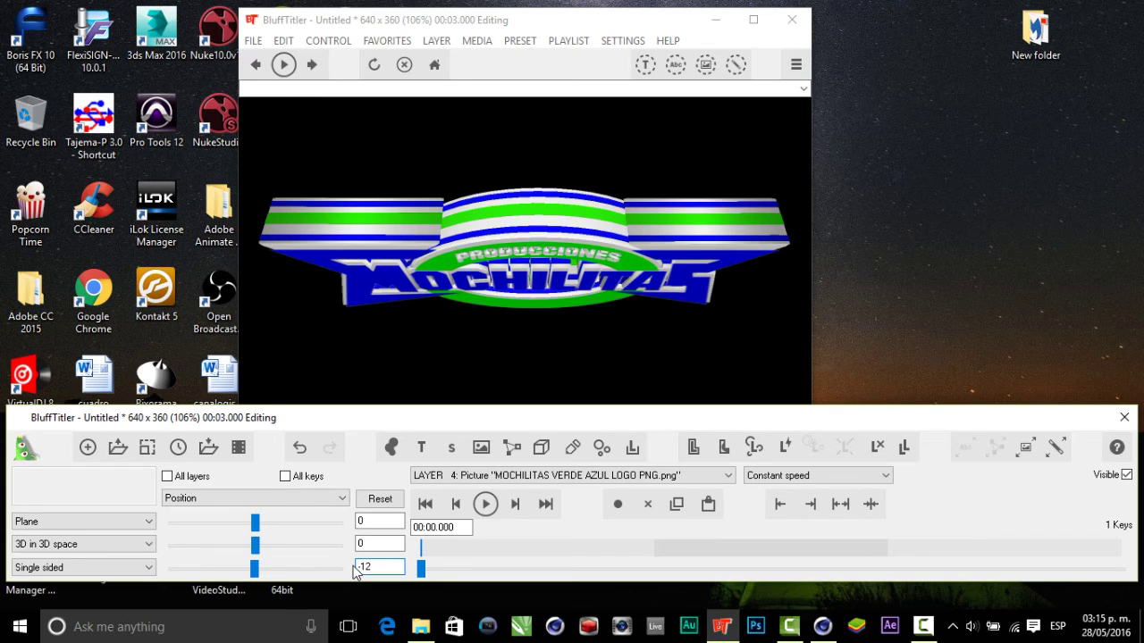
pyautogui.press('BackSpace')
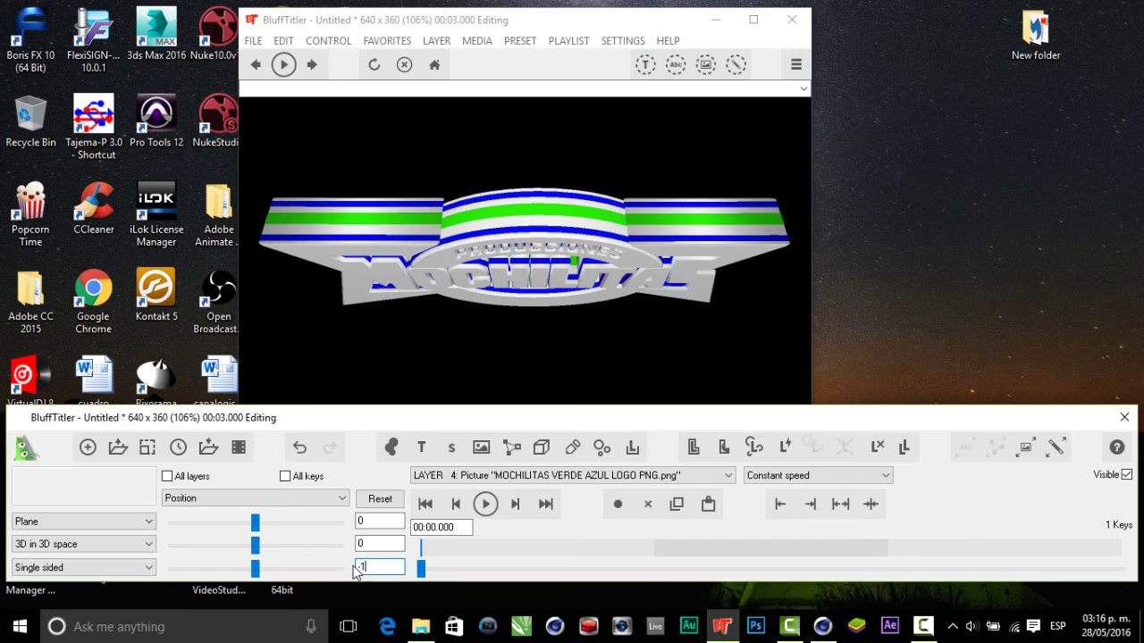
pyautogui.write('1')
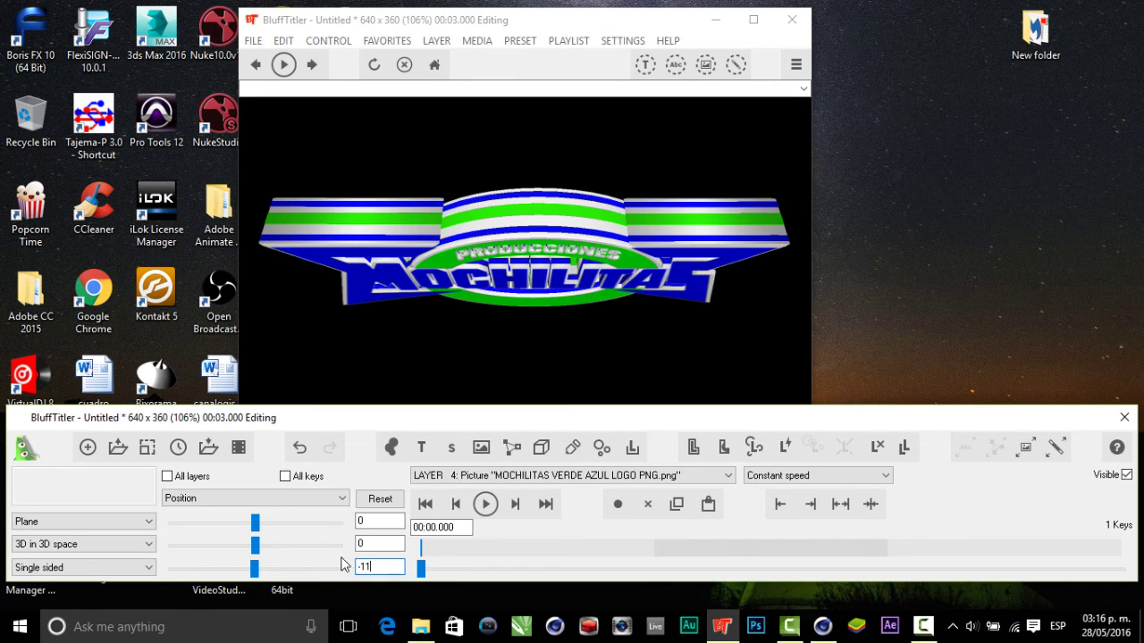
# Step: Turn the container upright again to rotation 0, 7.27, 0
pyautogui.click(572, 475)
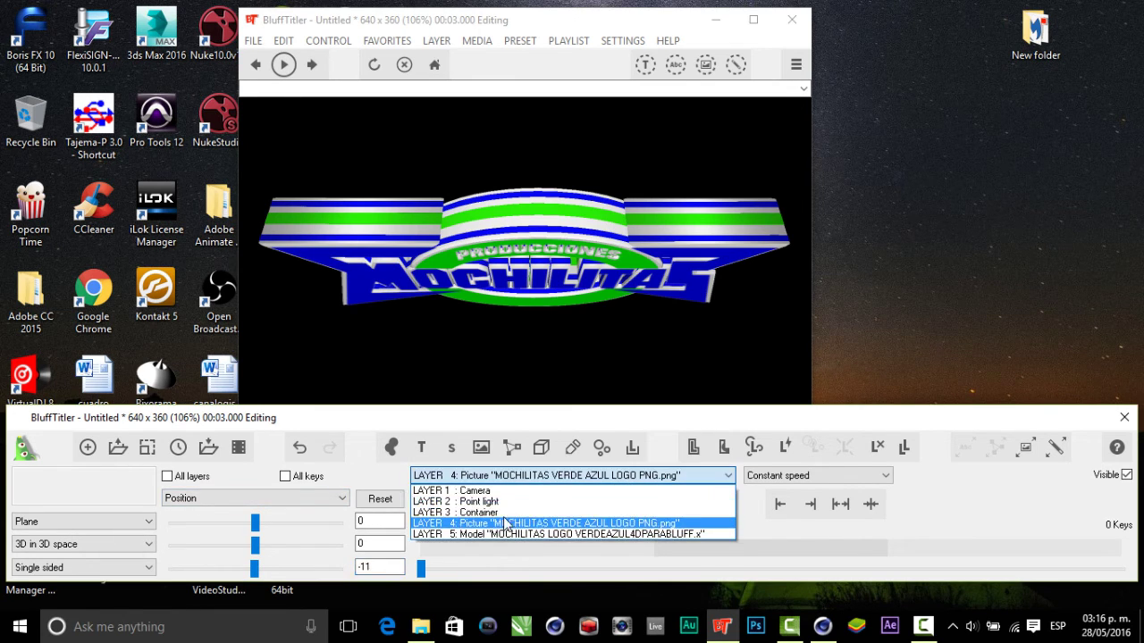
pyautogui.click(438, 519)
pyautogui.moveTo(239, 545); pyautogui.dragTo(259, 546)
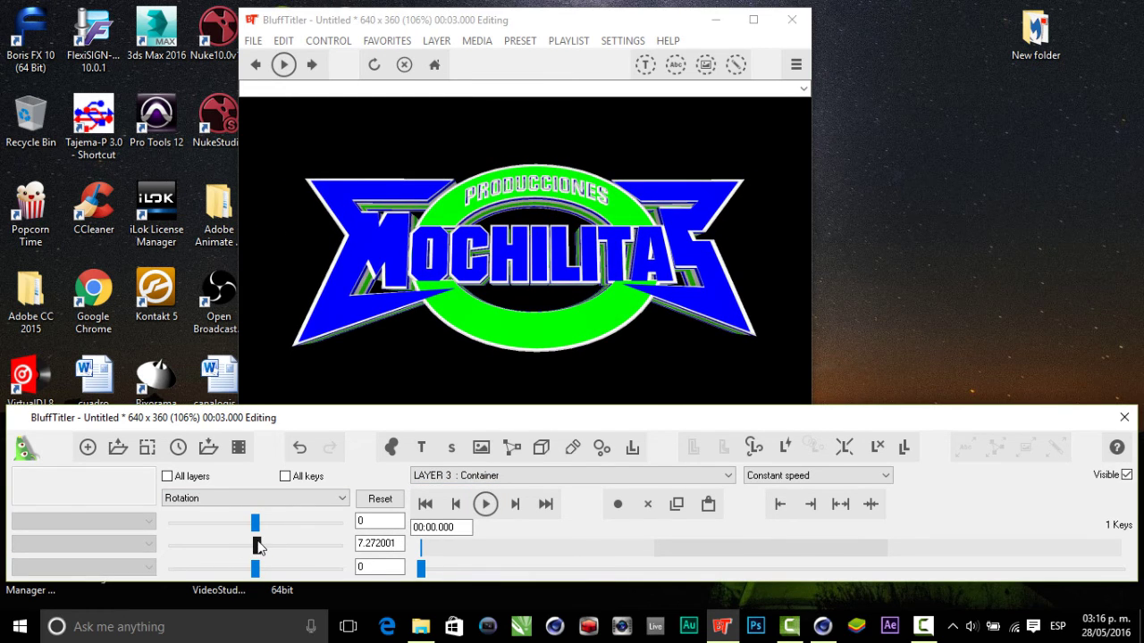
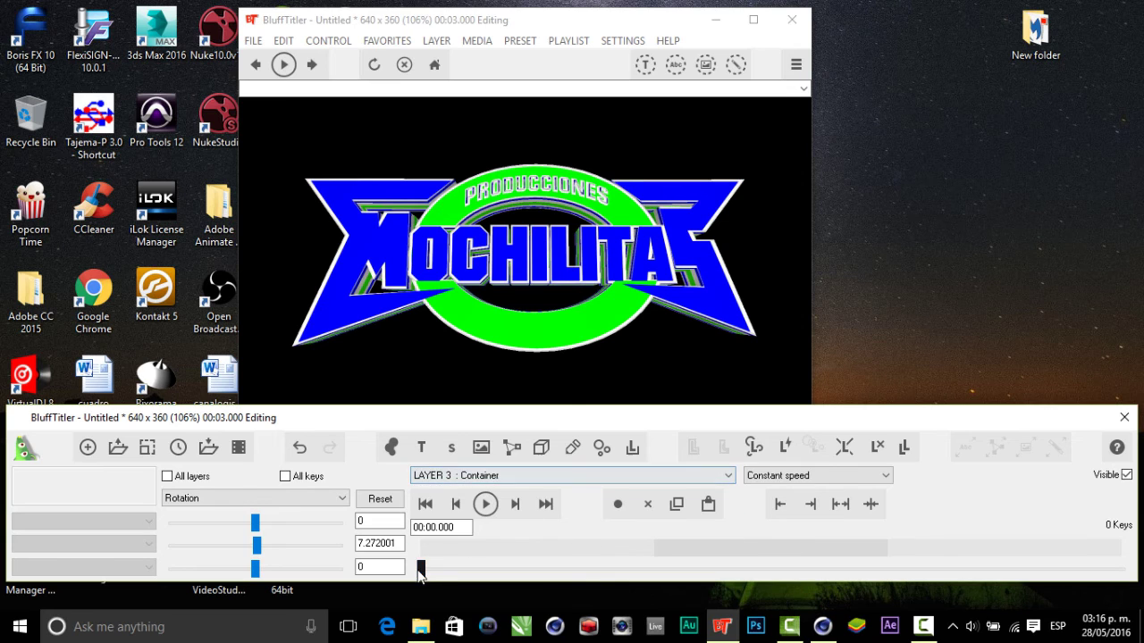
# Step: Tilt the MOCHILITAS container back to about 36 with no keyframe, then select the logo model layer
pyautogui.moveTo(260, 552); pyautogui.dragTo(264, 545)
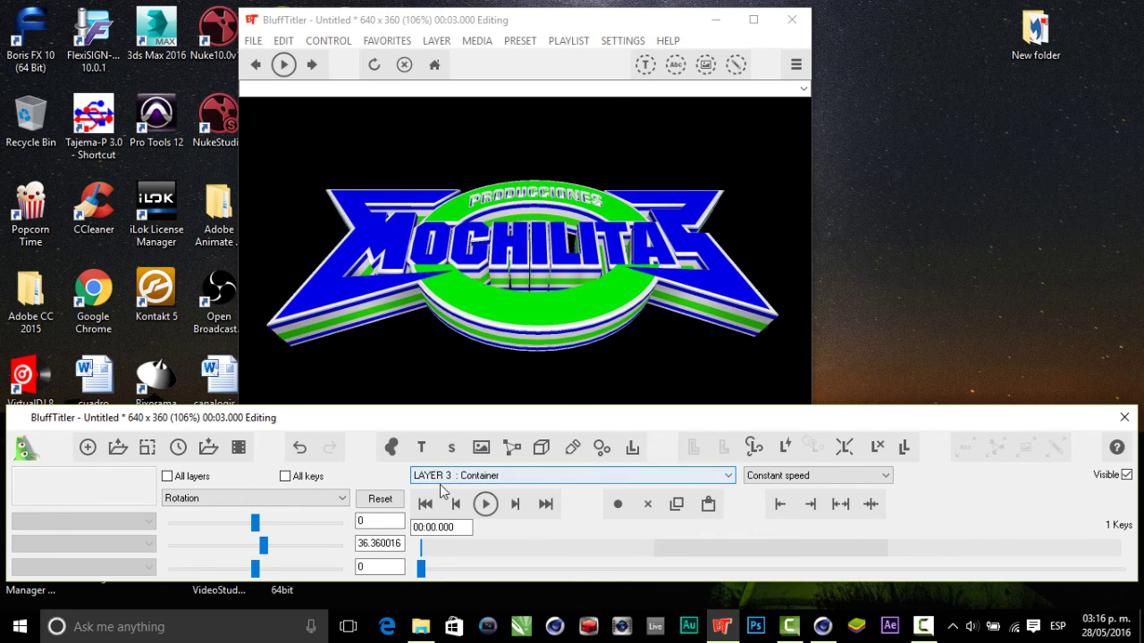
pyautogui.click(649, 504)
pyautogui.click(626, 475)
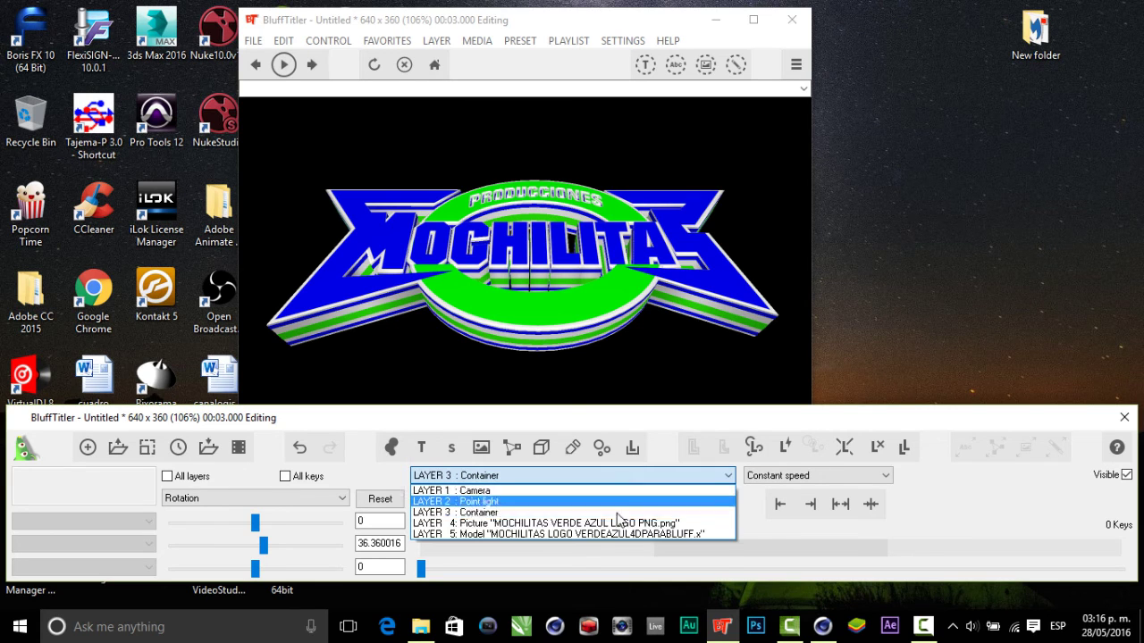
pyautogui.click(608, 536)
# Step: Apply the V11 ReflectiveFloor CubeMapDDS effect to the logo model and clear the Wood.jpg texture
pyautogui.click(1055, 447)
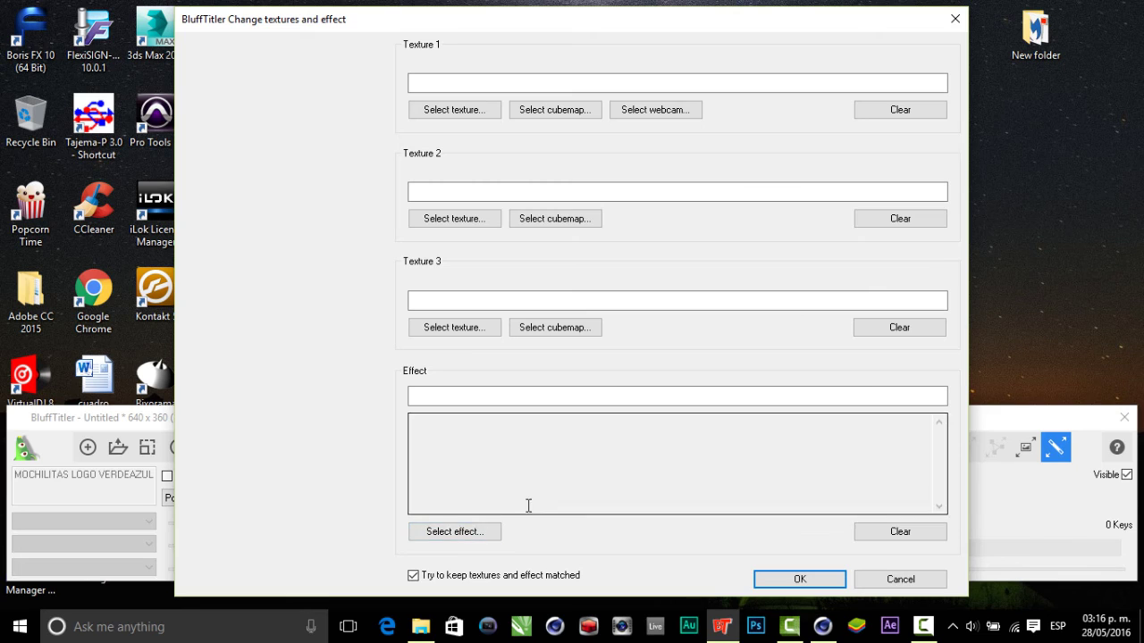
pyautogui.click(454, 531)
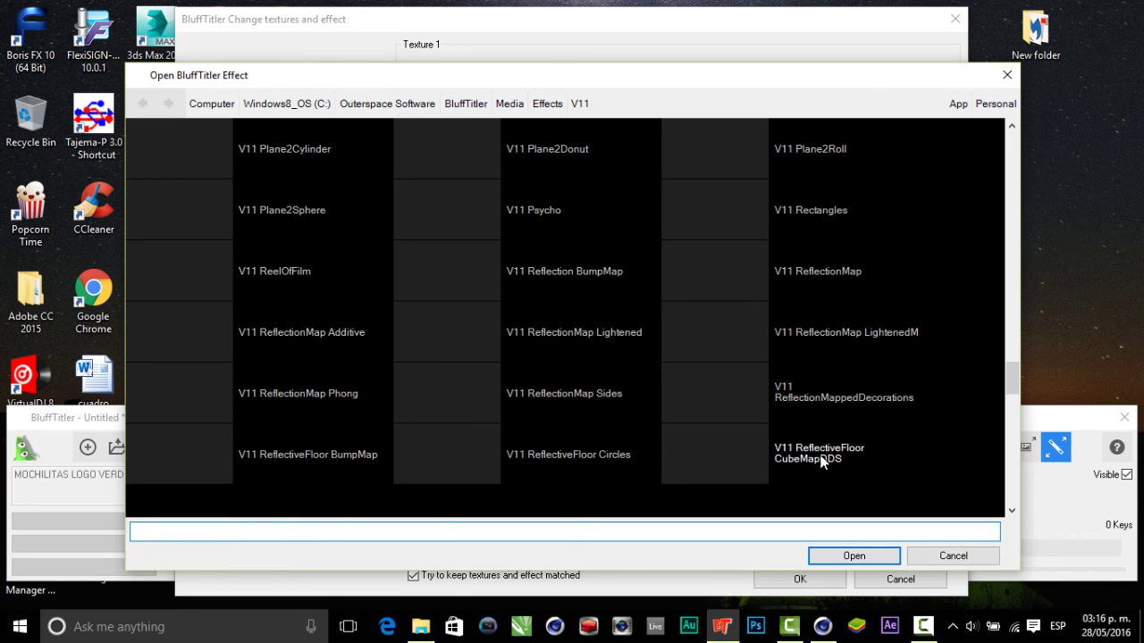
pyautogui.click(821, 458)
pyautogui.click(852, 555)
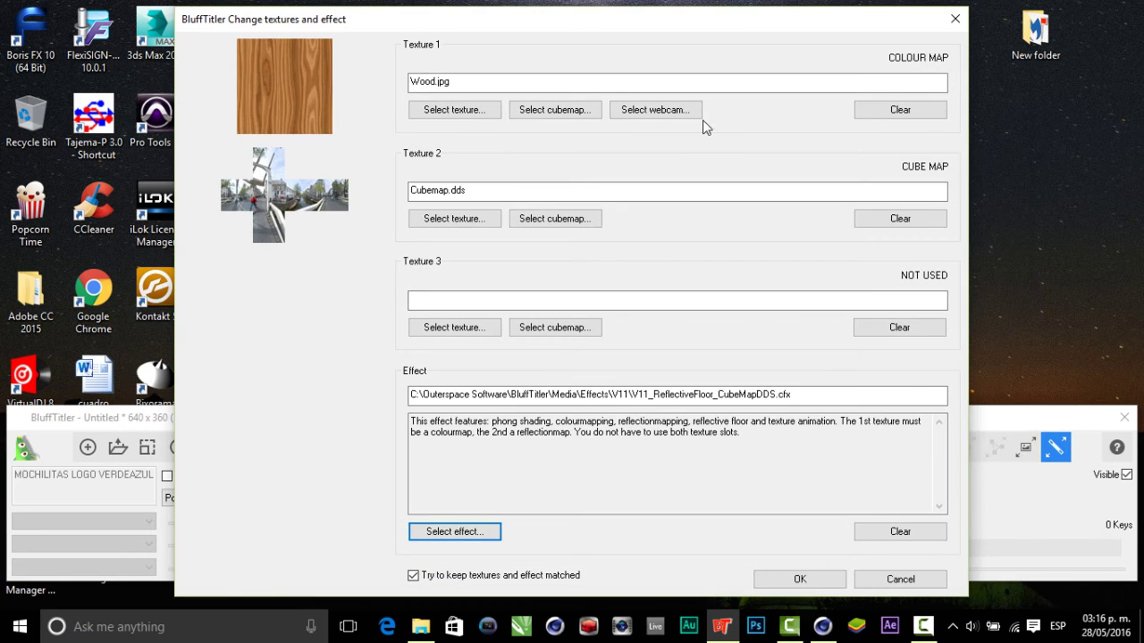
pyautogui.click(925, 111)
pyautogui.click(798, 578)
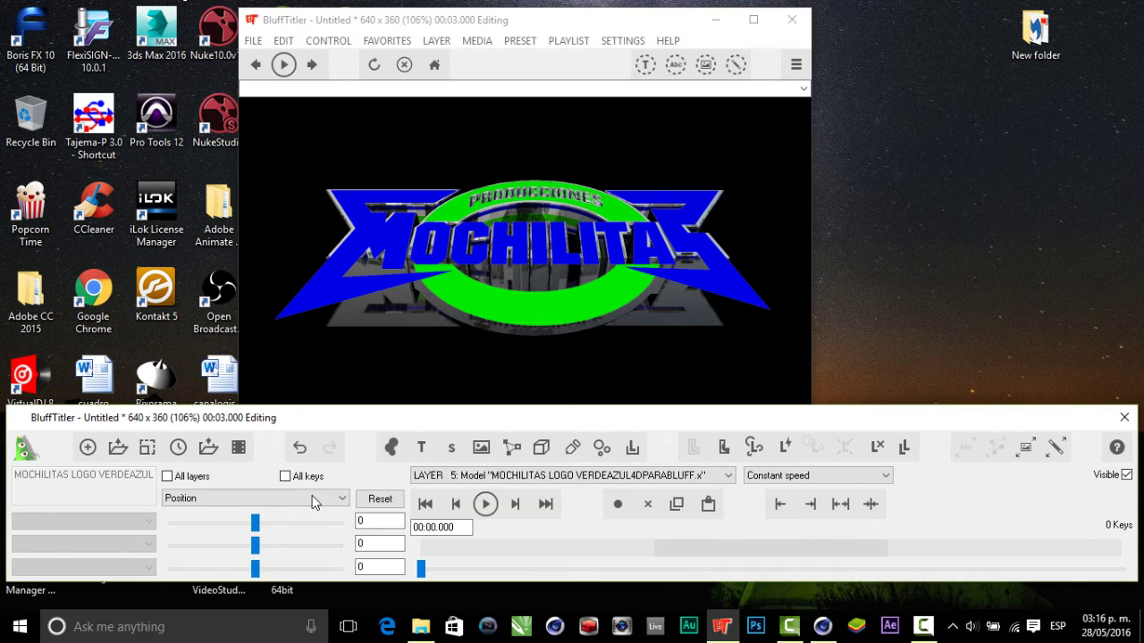
# Step: Lower the model's FX Floor Level to -500 without a keyframe
pyautogui.click(314, 498)
pyautogui.click(193, 440)
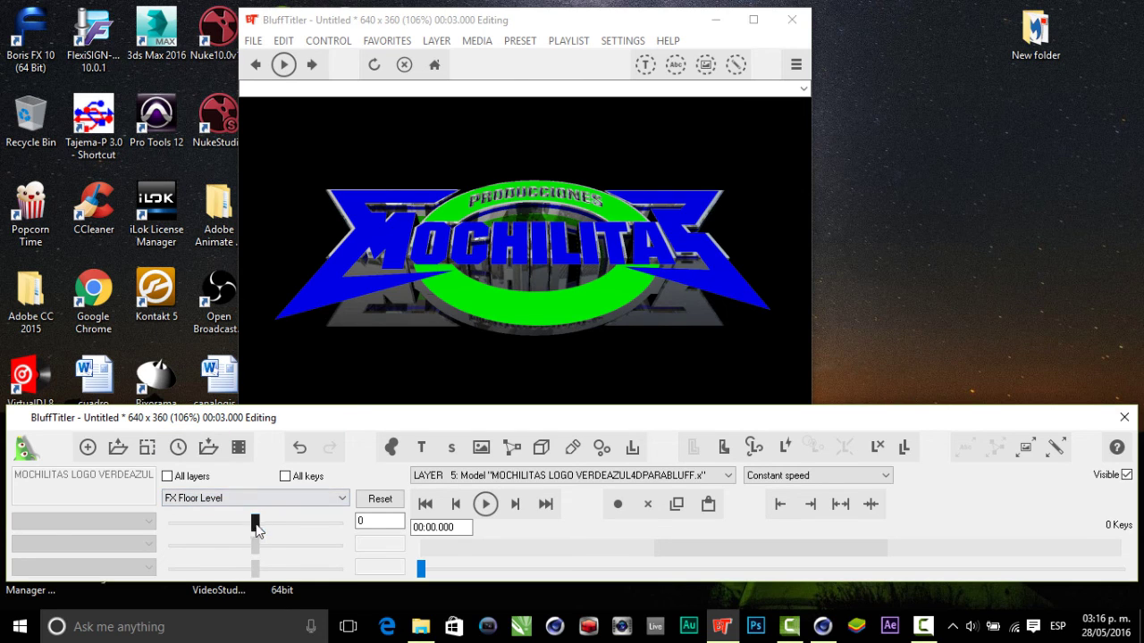
pyautogui.moveTo(255, 523); pyautogui.dragTo(170, 523)
pyautogui.click(362, 520)
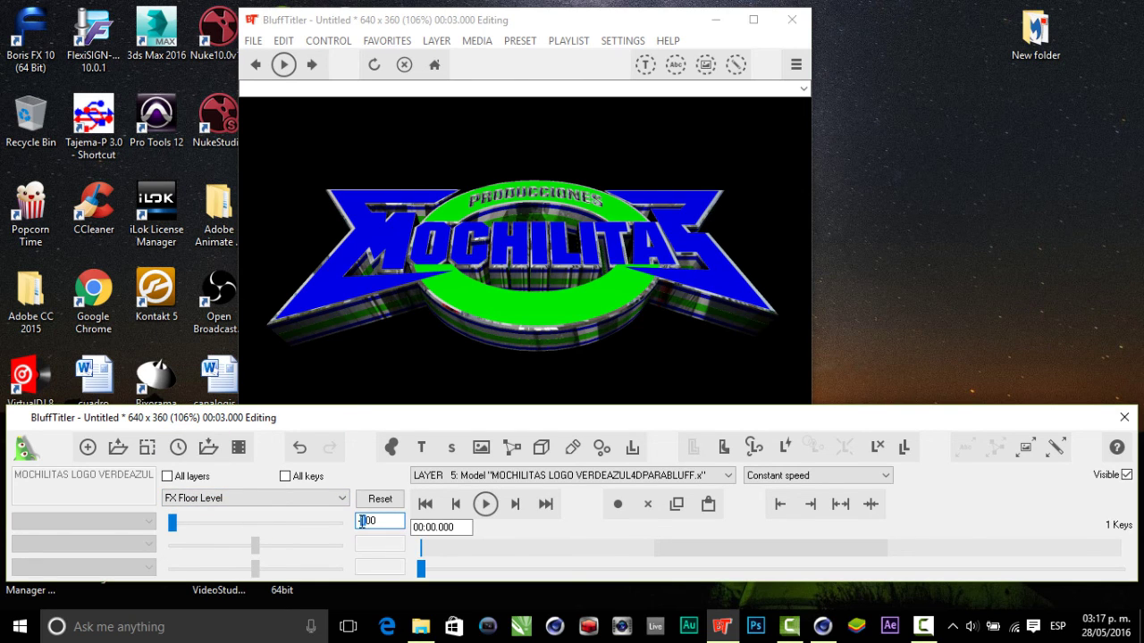
pyautogui.click(648, 504)
# Step: Tilt the Container layer slightly further back, keeping the rotation unkeyed
pyautogui.click(625, 476)
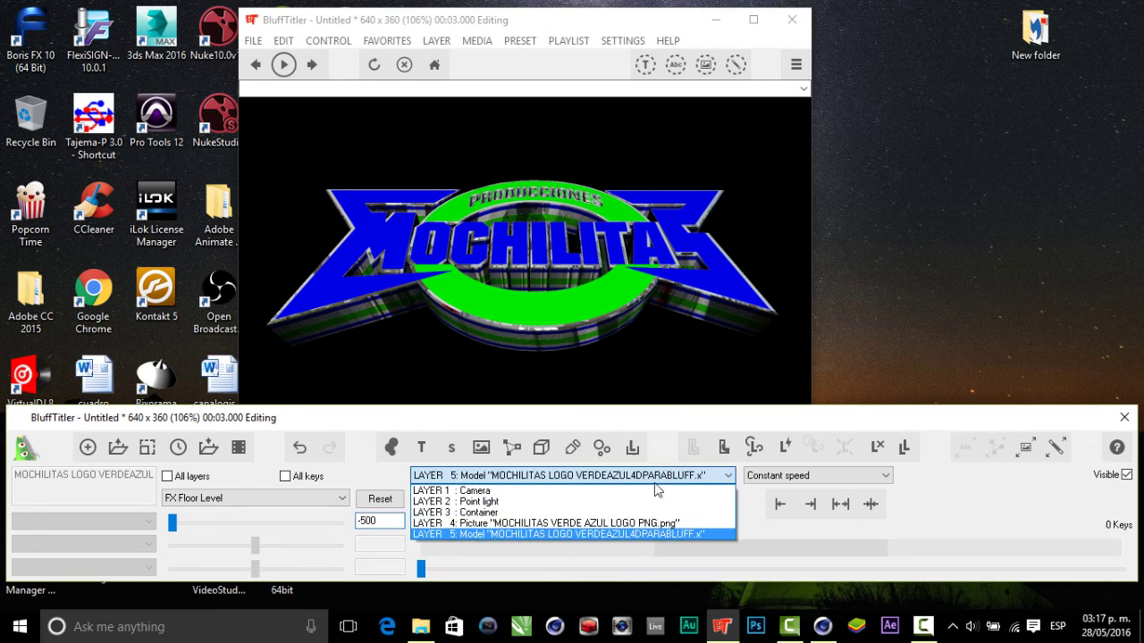
pyautogui.click(464, 510)
pyautogui.moveTo(263, 545); pyautogui.dragTo(268, 546)
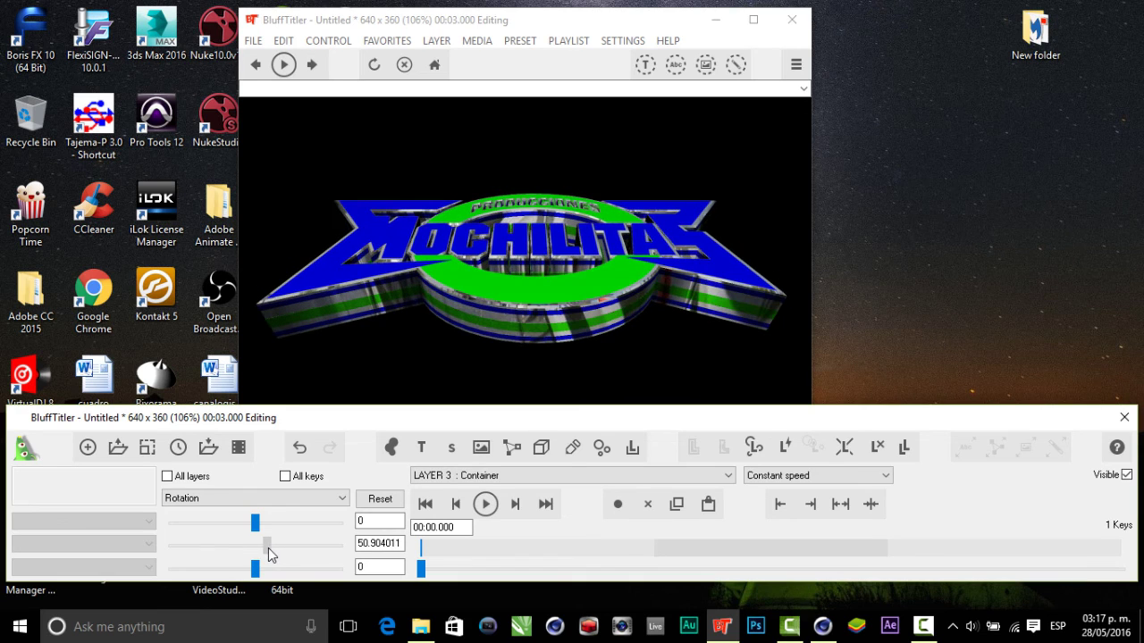
pyautogui.click(650, 505)
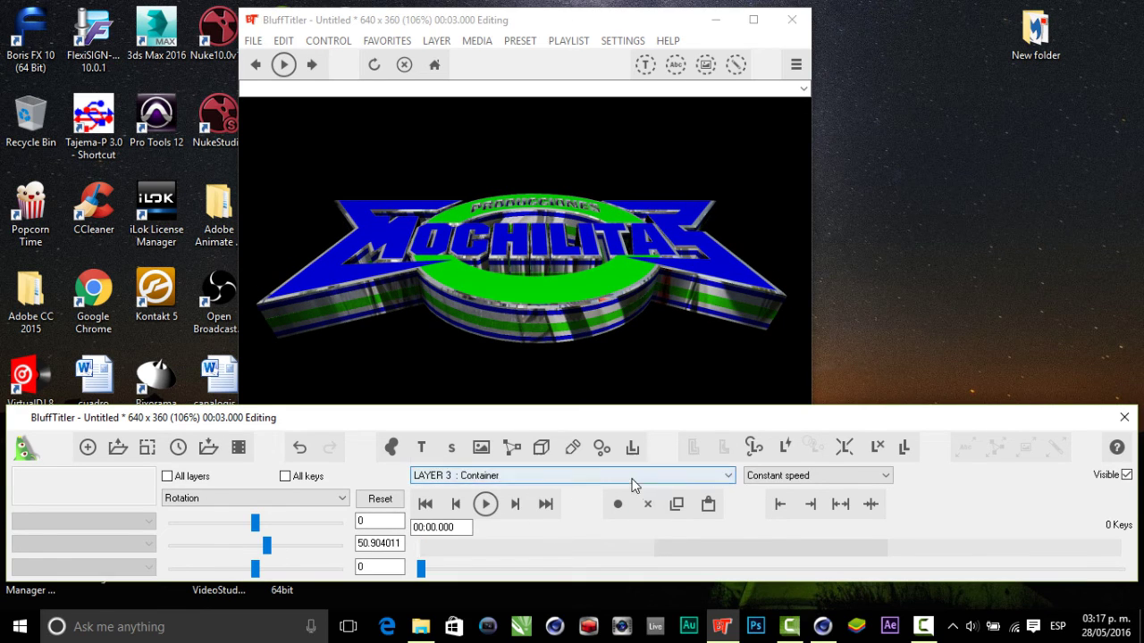
# Step: Adjust the logo model's FX Reflection Rotation to rotate the floor reflection
pyautogui.click(634, 476)
pyautogui.click(587, 534)
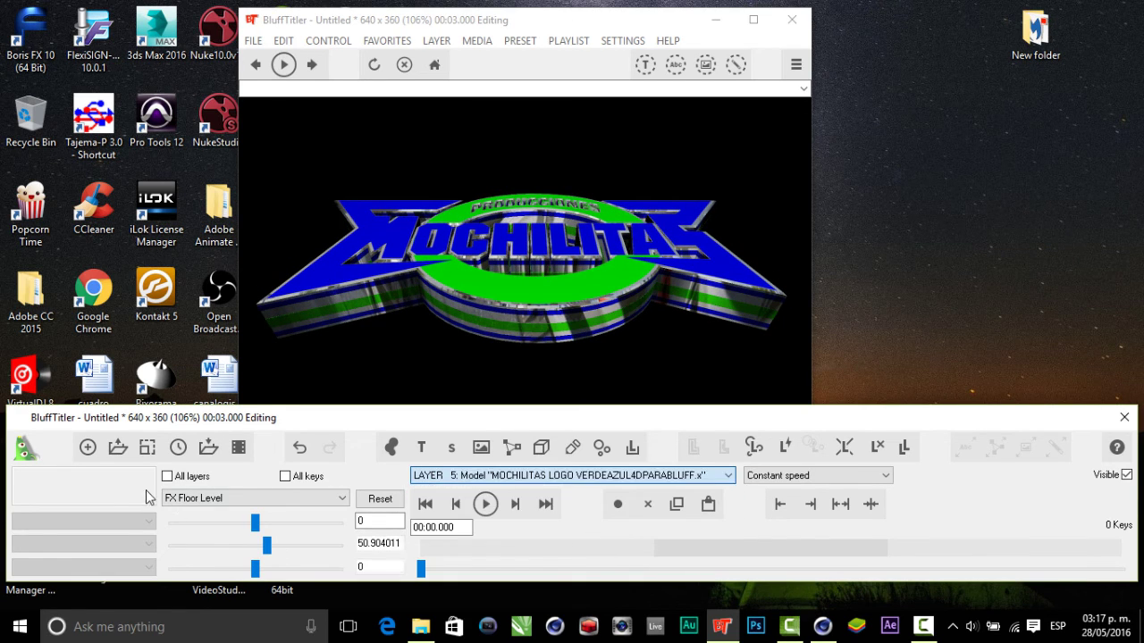
pyautogui.click(202, 496)
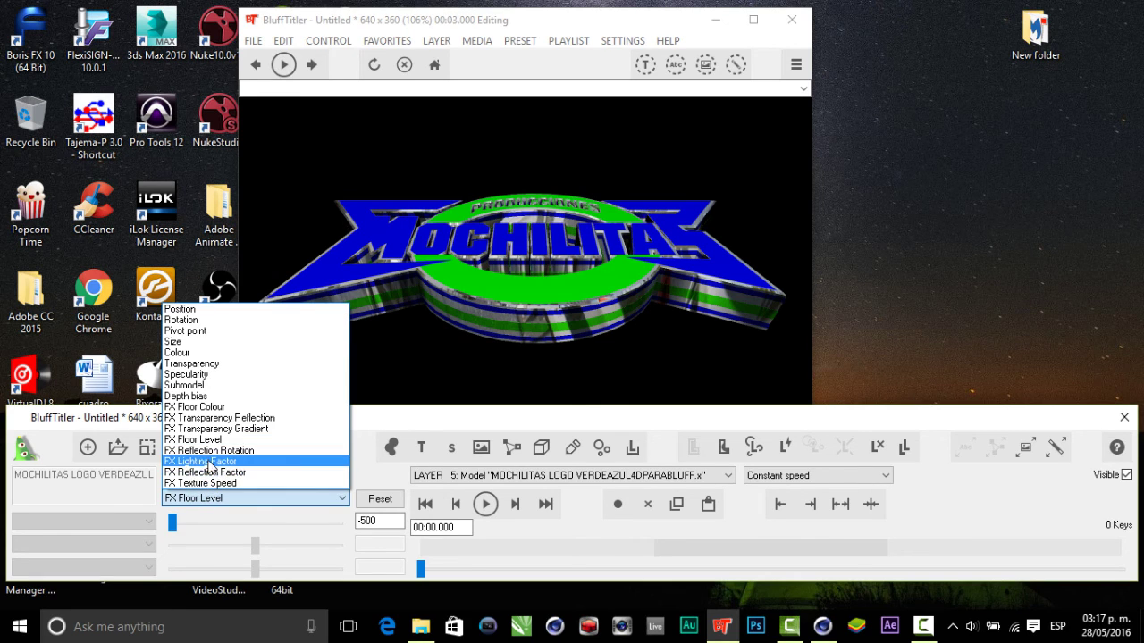
pyautogui.click(213, 450)
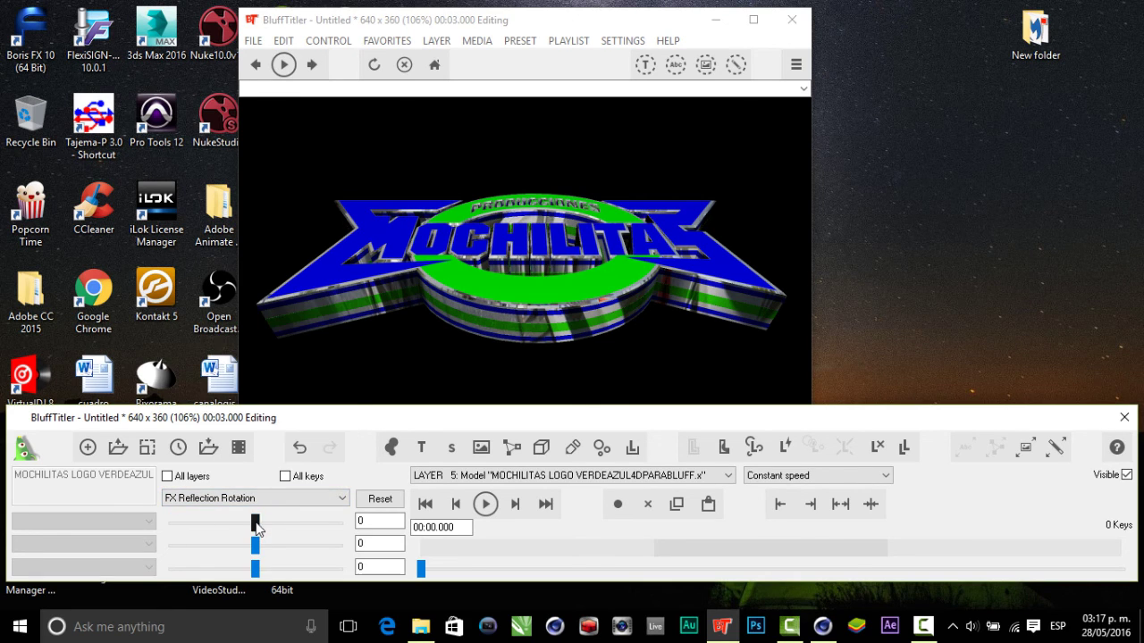
pyautogui.moveTo(255, 523)
pyautogui.mouseDown()
pyautogui.moveTo(285, 522)
pyautogui.moveTo(259, 545)
pyautogui.moveTo(277, 547)
pyautogui.mouseUp()
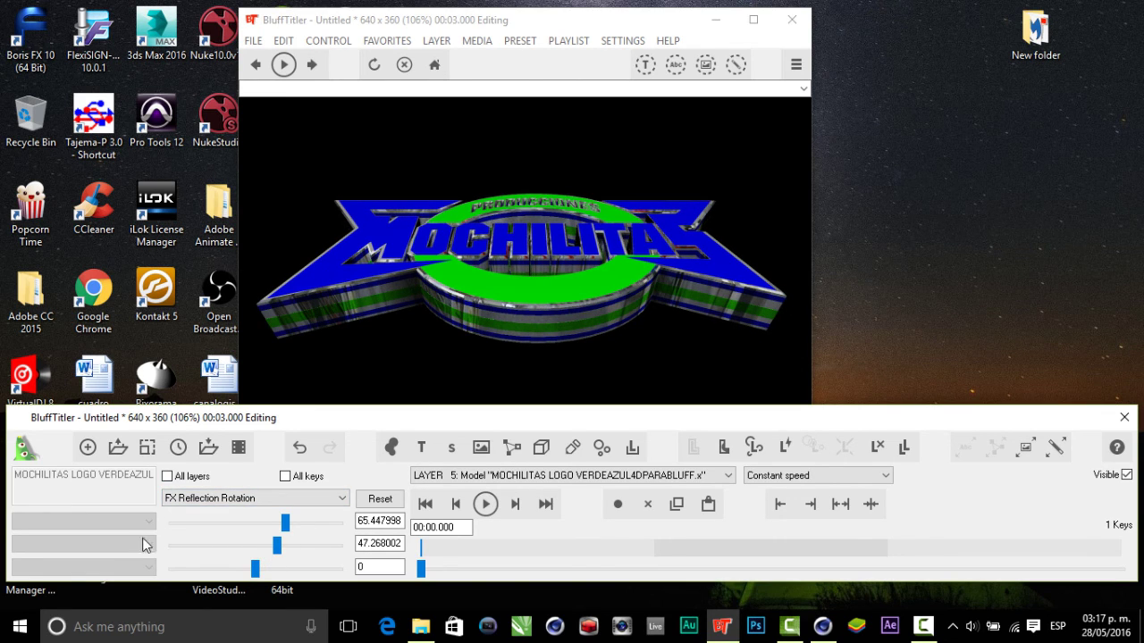
# Step: Reduce the model's FX Reflection Factor from 0.8 to about 0.76
pyautogui.click(253, 497)
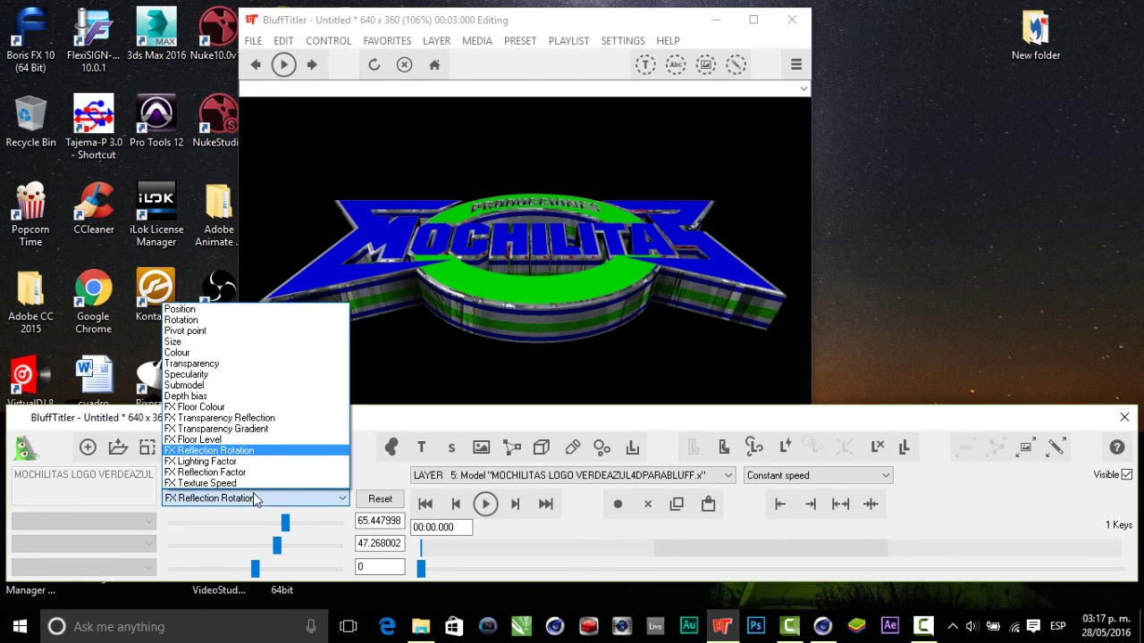
pyautogui.click(206, 461)
pyautogui.click(333, 499)
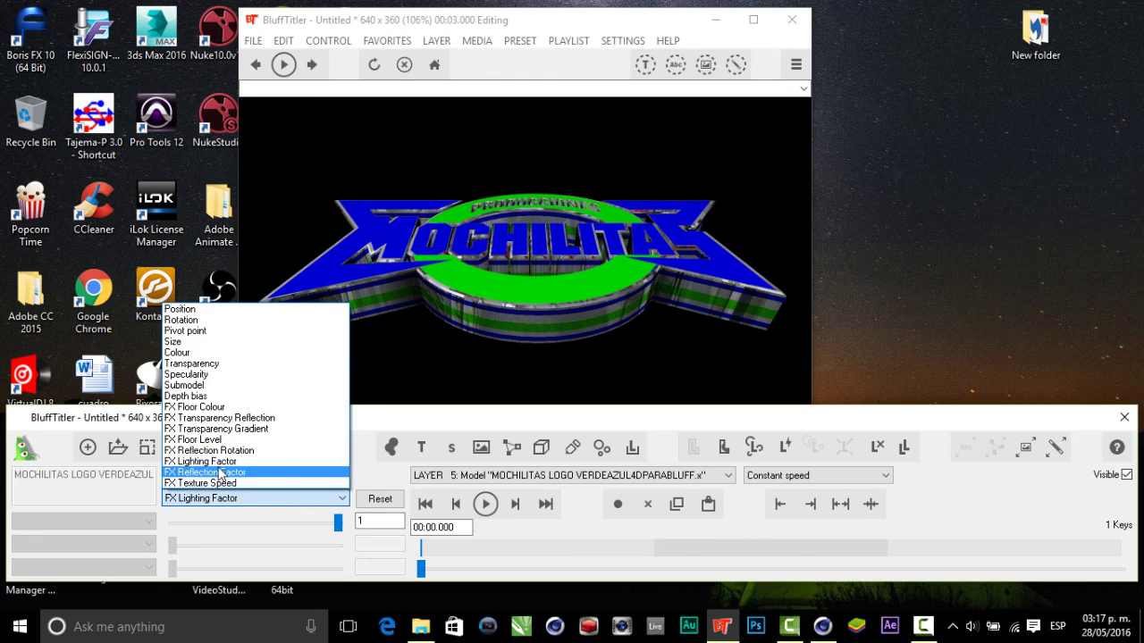
pyautogui.click(219, 472)
pyautogui.moveTo(338, 522)
pyautogui.mouseDown()
pyautogui.moveTo(304, 522)
pyautogui.moveTo(342, 531)
pyautogui.moveTo(251, 531)
pyautogui.moveTo(313, 525)
pyautogui.moveTo(262, 532)
pyautogui.mouseUp()
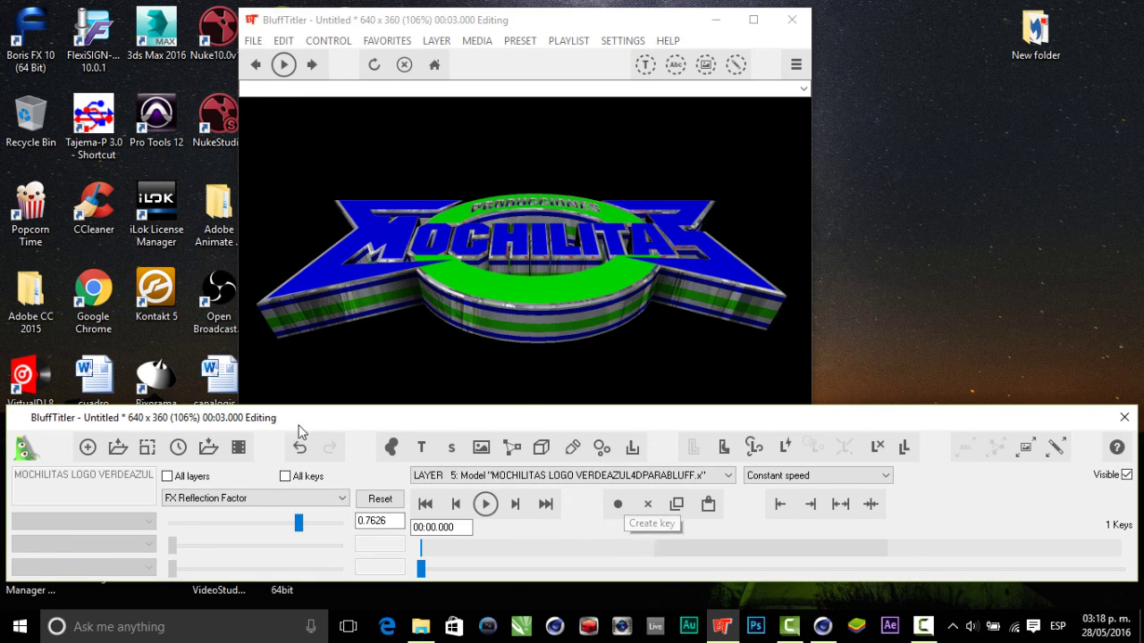
# Step: Remove the model layer's stray keyframe and clone the MOCHILITAS picture layer
pyautogui.click(648, 504)
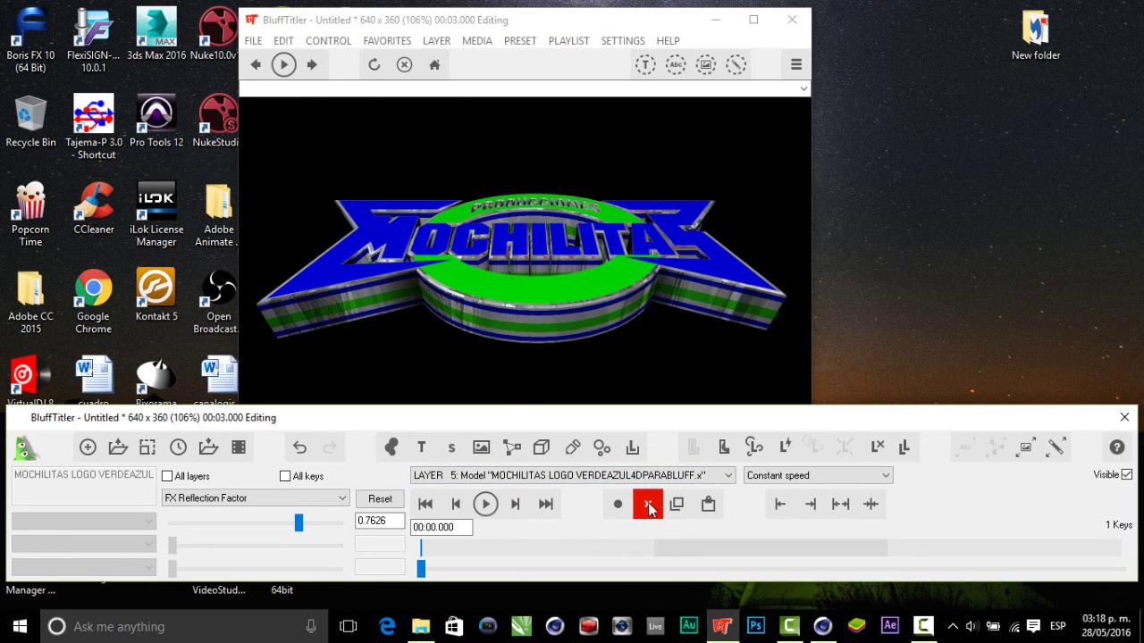
pyautogui.click(729, 475)
pyautogui.click(583, 527)
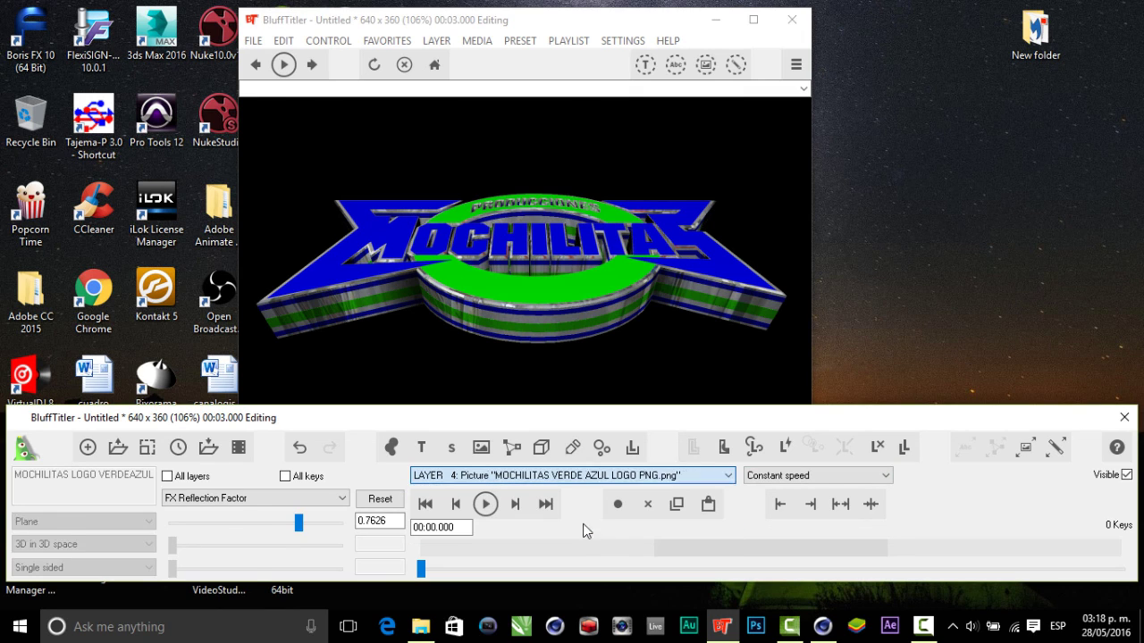
pyautogui.click(905, 448)
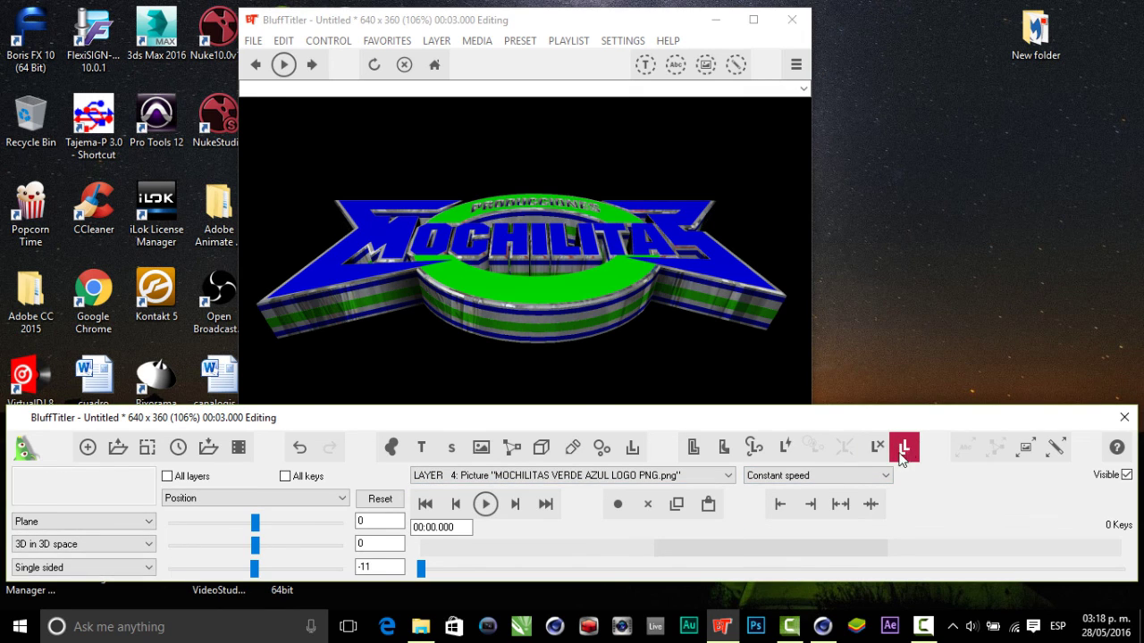
# Step: Change the cloned layer 5's third position value from -11 to 11
pyautogui.doubleClick(362, 567)
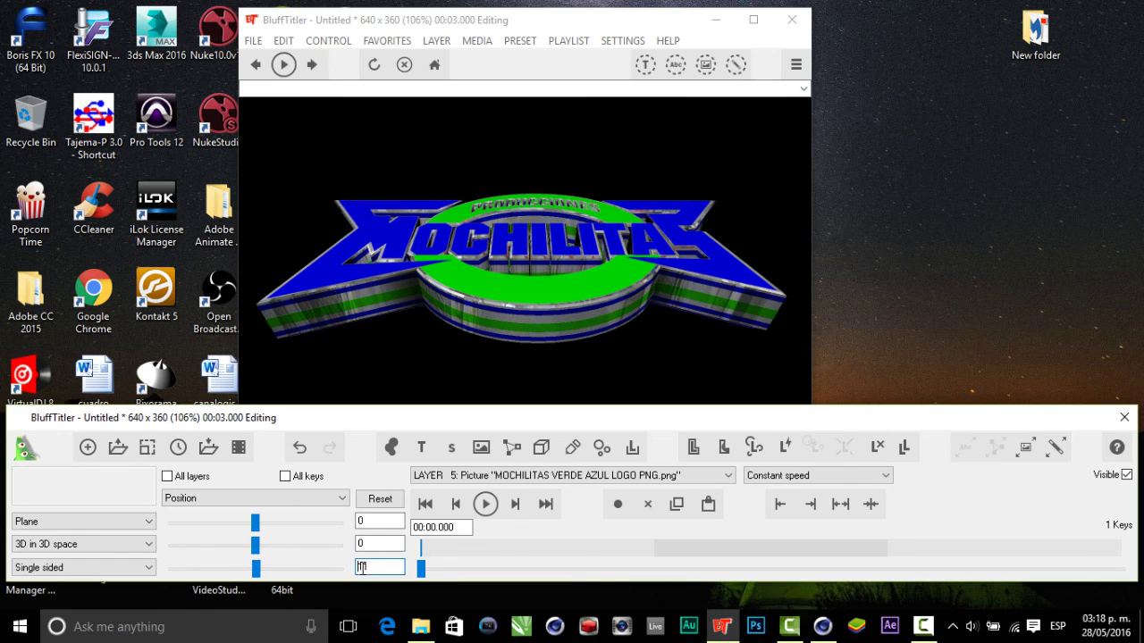
pyautogui.click(648, 504)
pyautogui.click(690, 475)
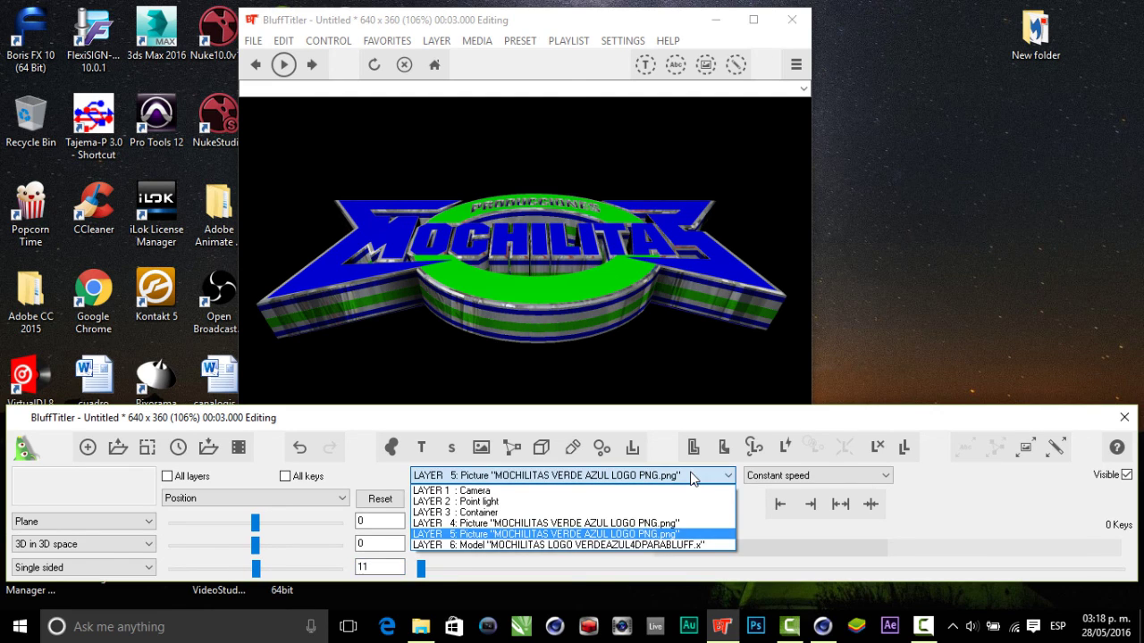
pyautogui.click(690, 475)
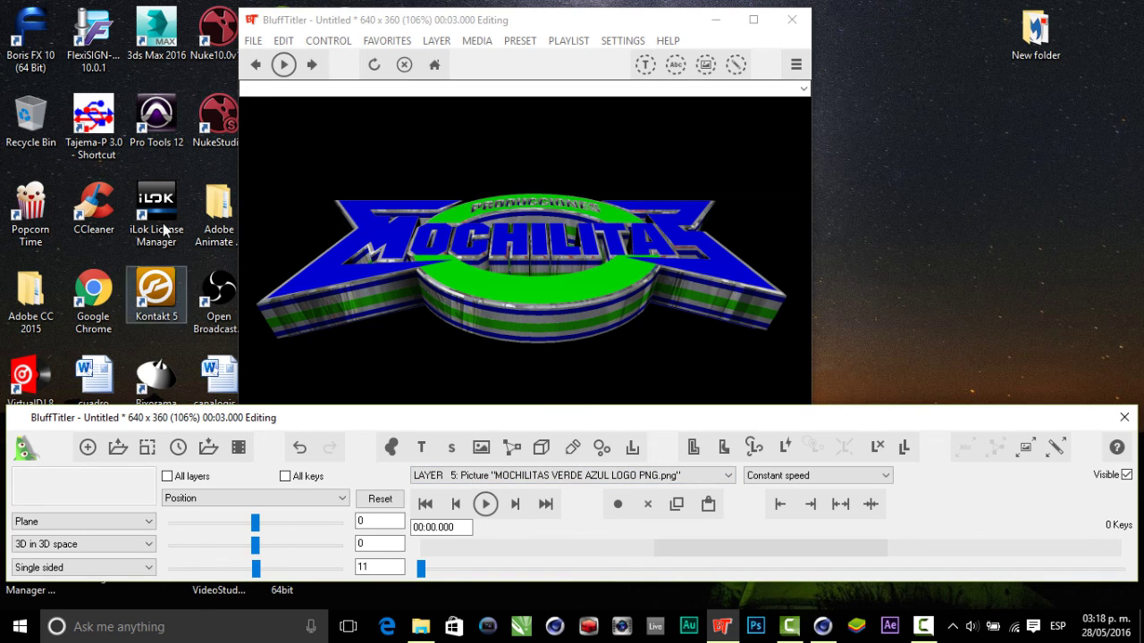
# Step: Set the show resolution to the HD 1280 x 720 preset
pyautogui.click(148, 450)
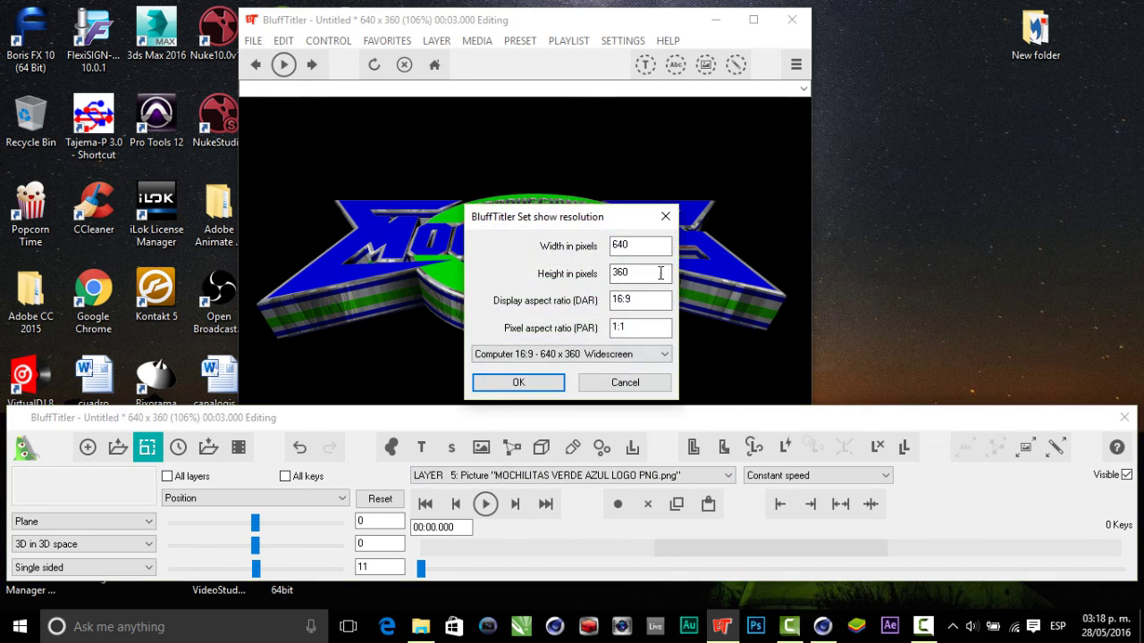
pyautogui.click(661, 354)
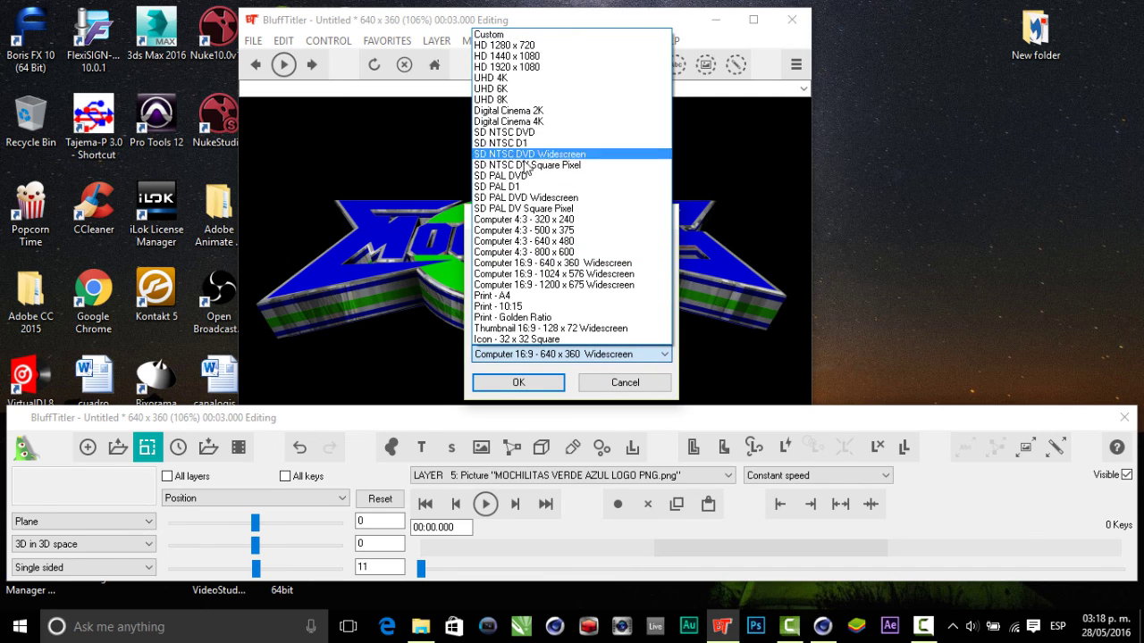
pyautogui.click(503, 46)
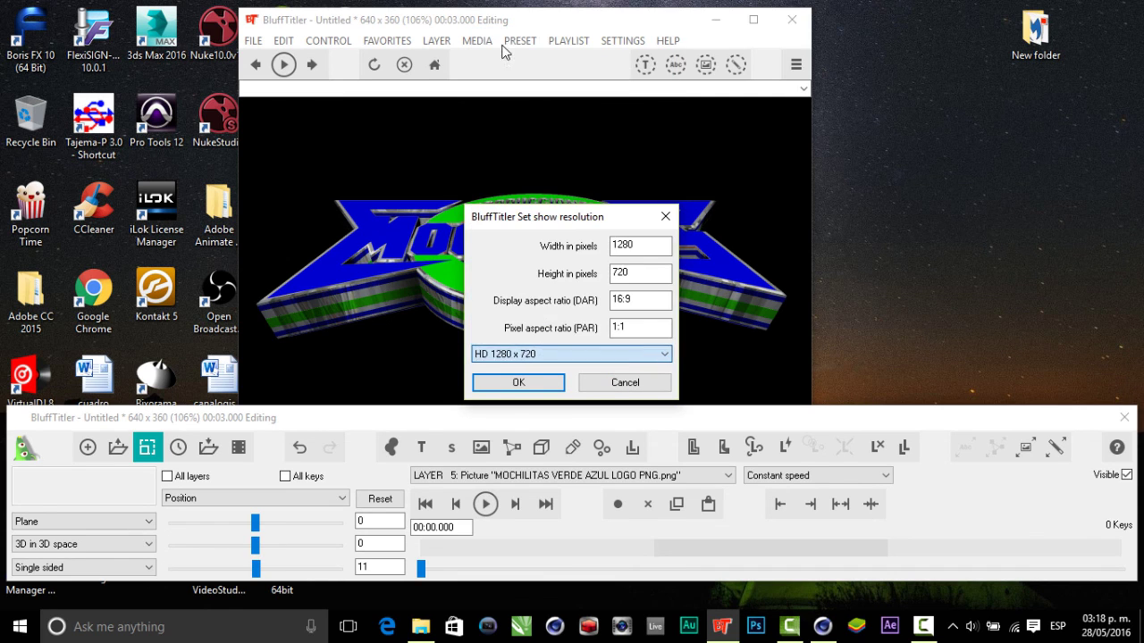
pyautogui.click(523, 383)
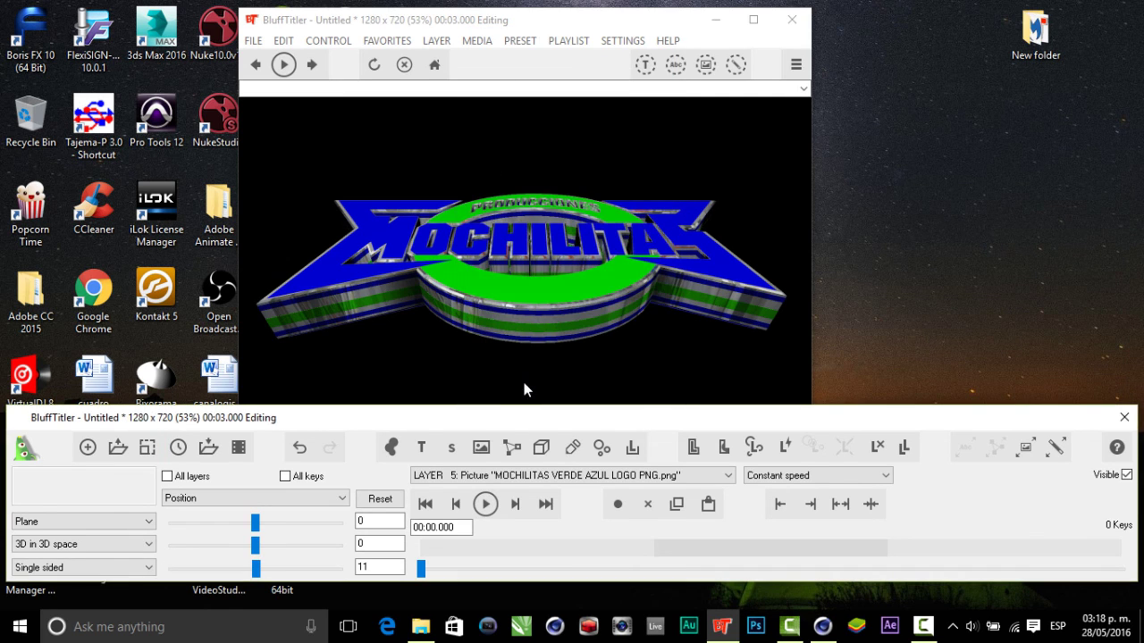
pyautogui.click(254, 41)
# Step: Export the frame as a transparent PNG named MOCHILAS3DBLUFFPNG in the Documents folder
pyautogui.click(317, 250)
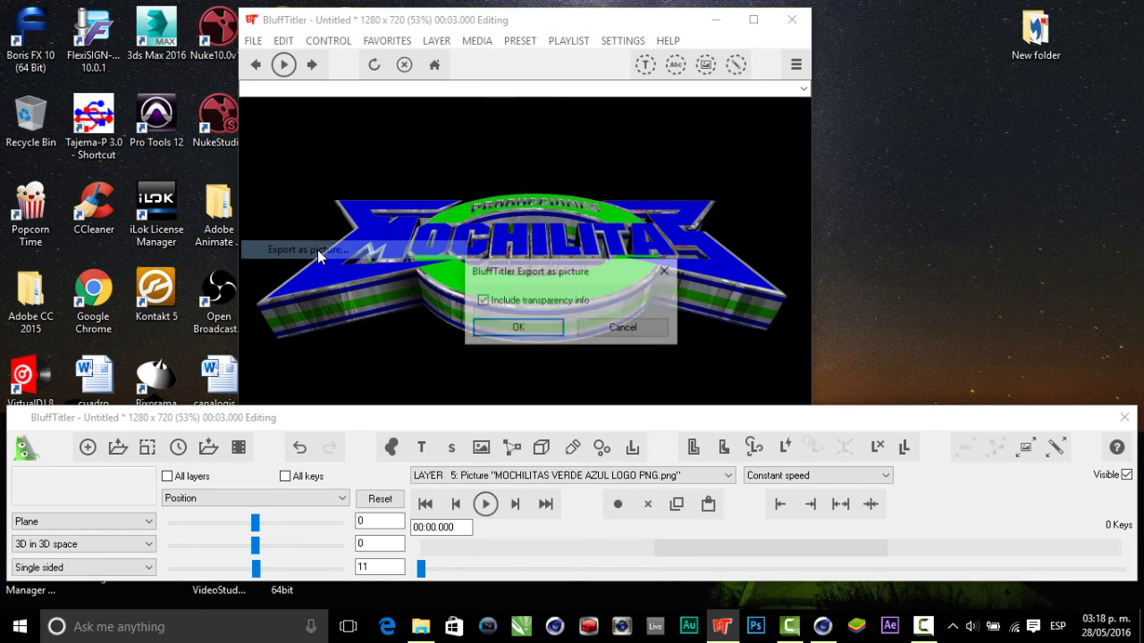
pyautogui.click(529, 327)
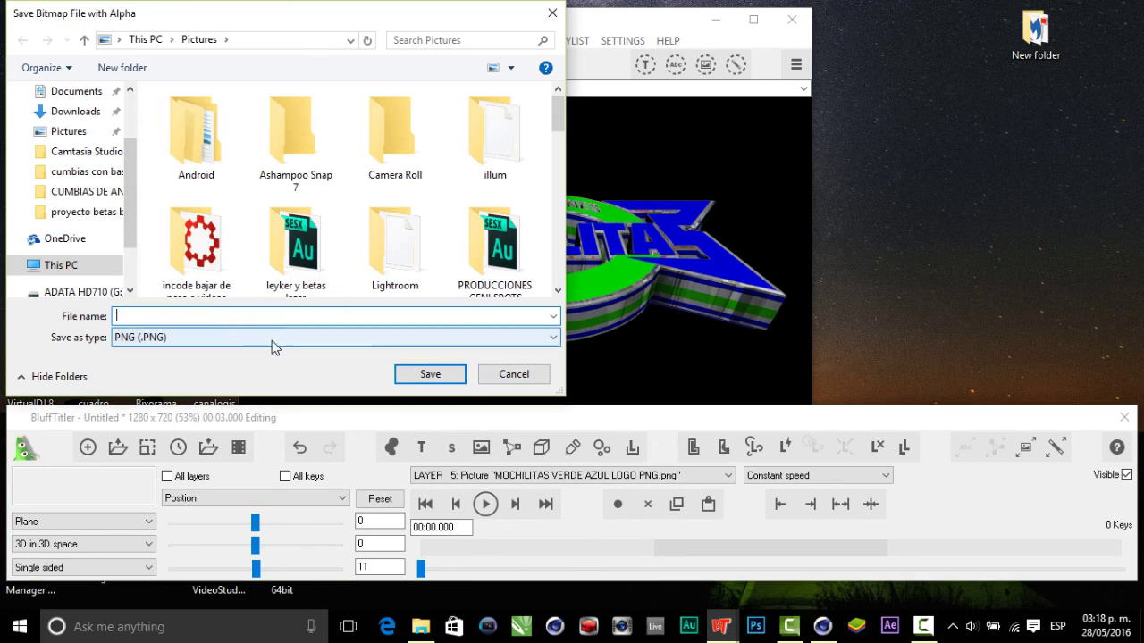
pyautogui.write('MOCHILAS3DBLUFFPNG')
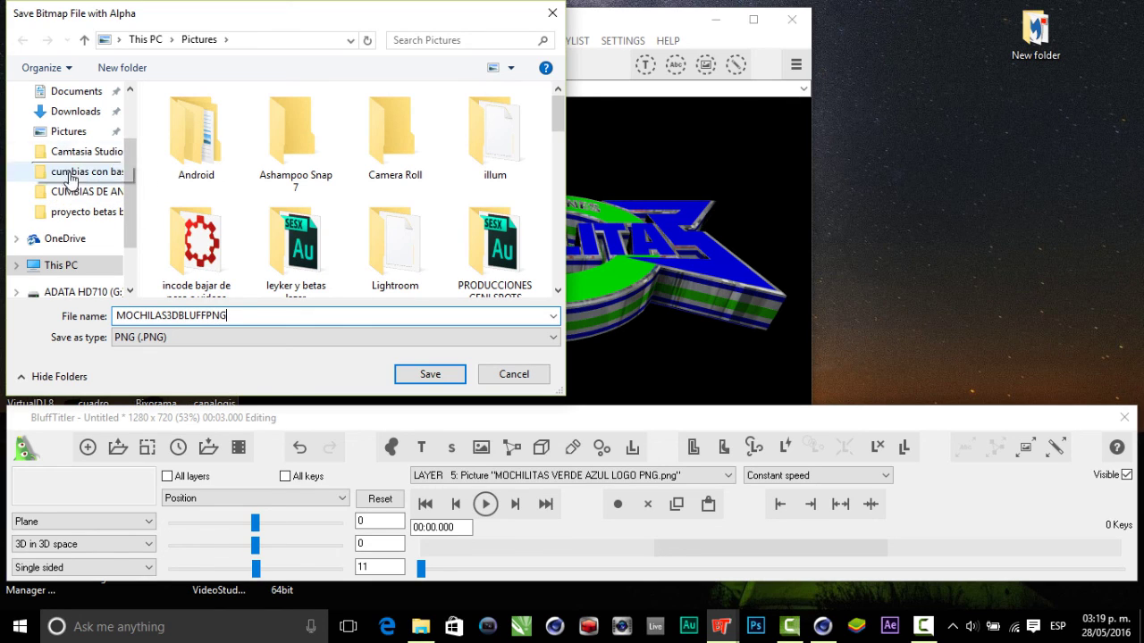
pyautogui.click(78, 92)
pyautogui.click(427, 374)
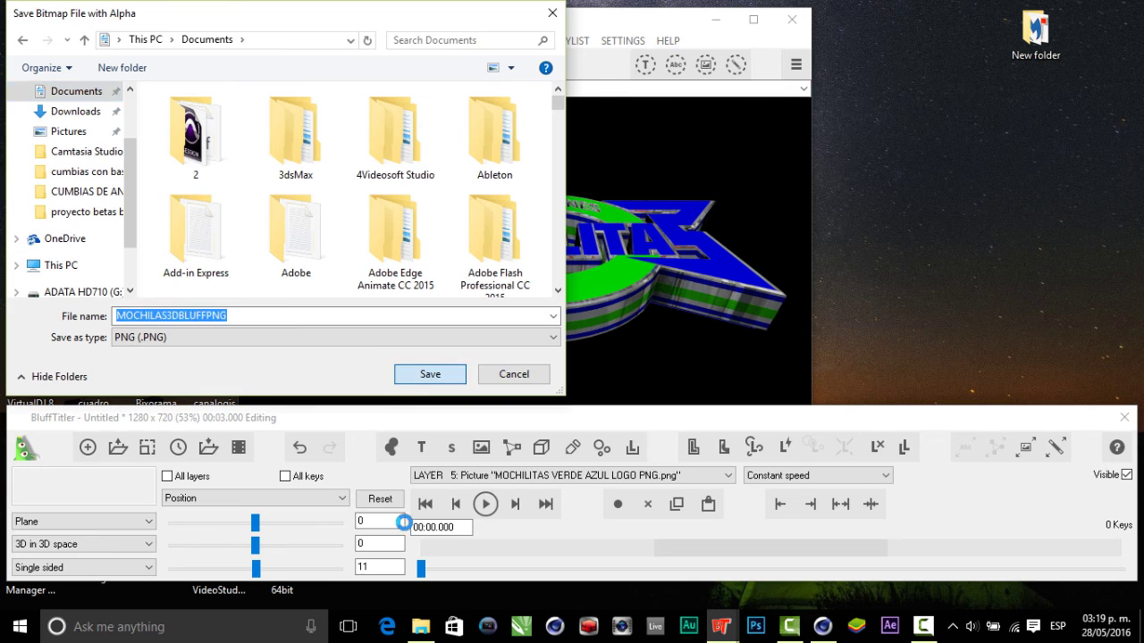
pyautogui.click(715, 413)
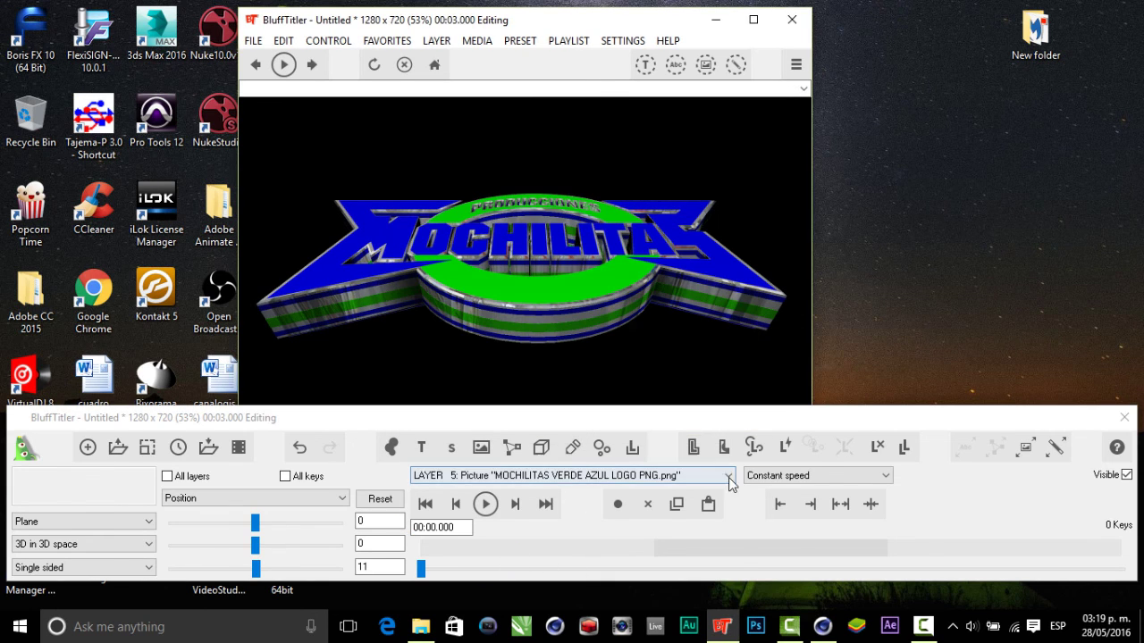
pyautogui.click(728, 476)
# Step: Turn the Container layer's second rotation value from about 50.90 down to 43.63
pyautogui.click(483, 509)
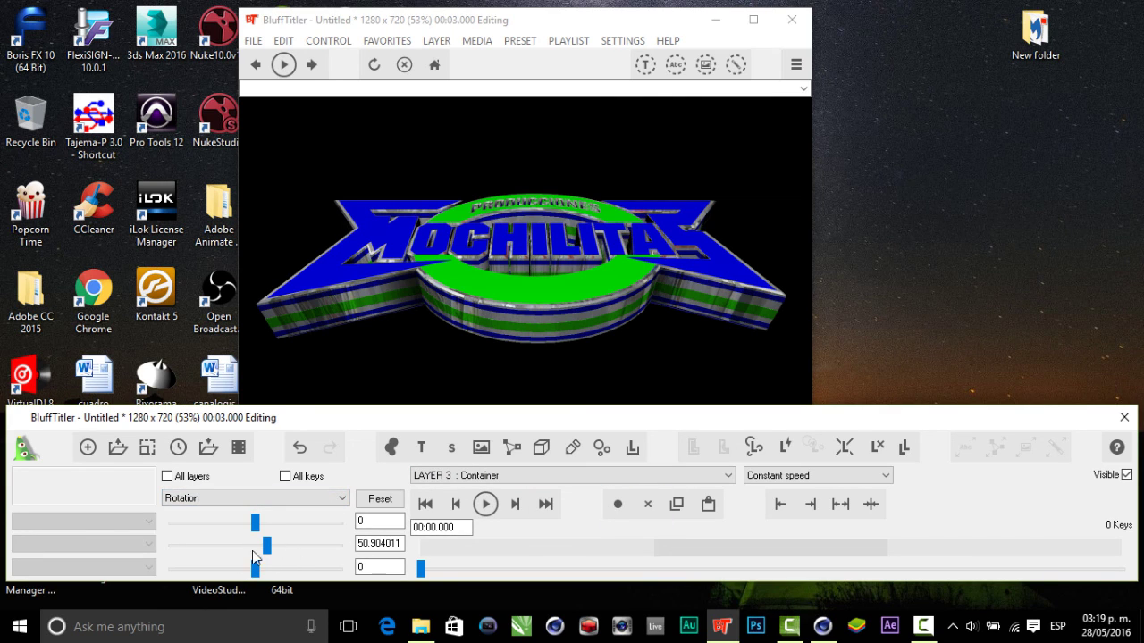
pyautogui.moveTo(266, 545); pyautogui.dragTo(263, 545)
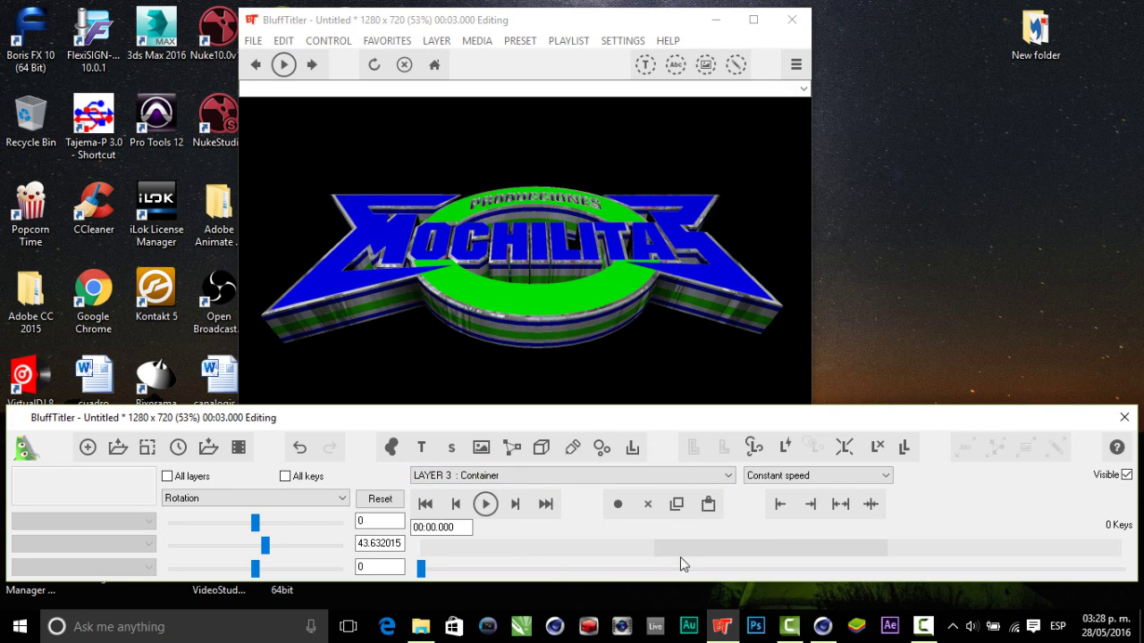
pyautogui.click(932, 630)
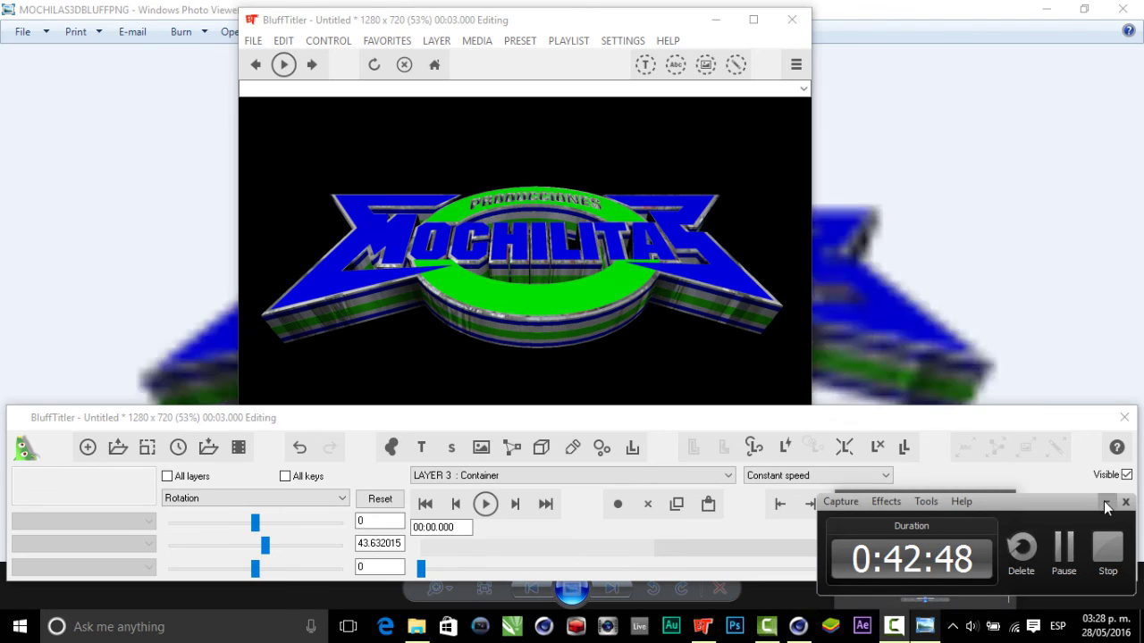
# Step: Close BluffTitler and view MOCHILAS3DBLUFFPNG alone in Windows Photo Viewer
pyautogui.click(1106, 505)
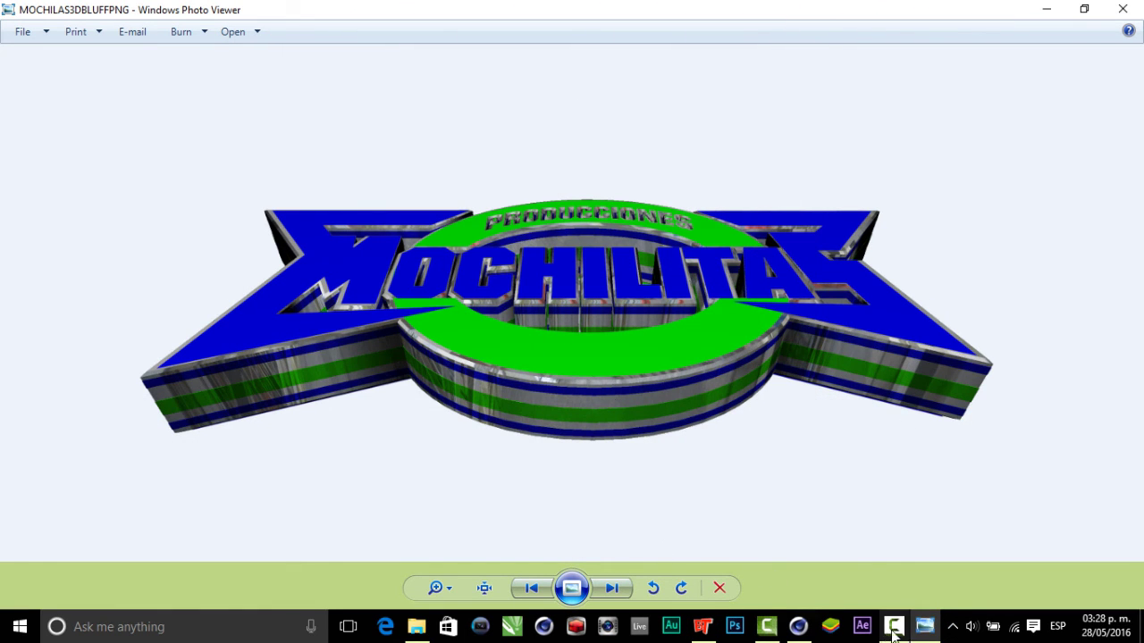
pyautogui.moveTo(894, 626)
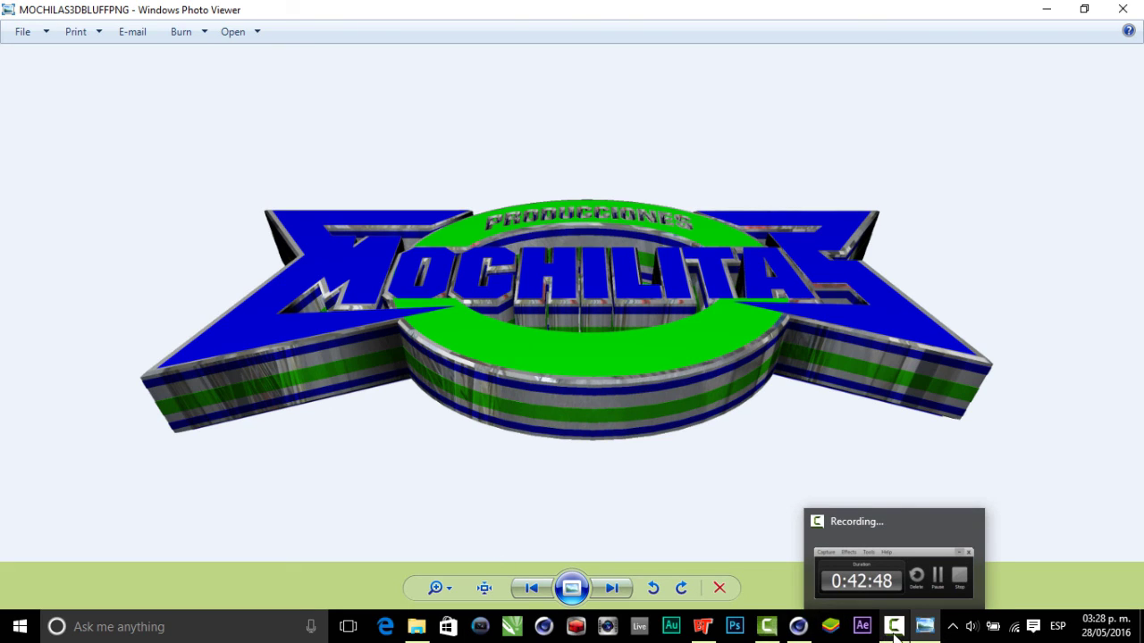
pyautogui.click(893, 628)
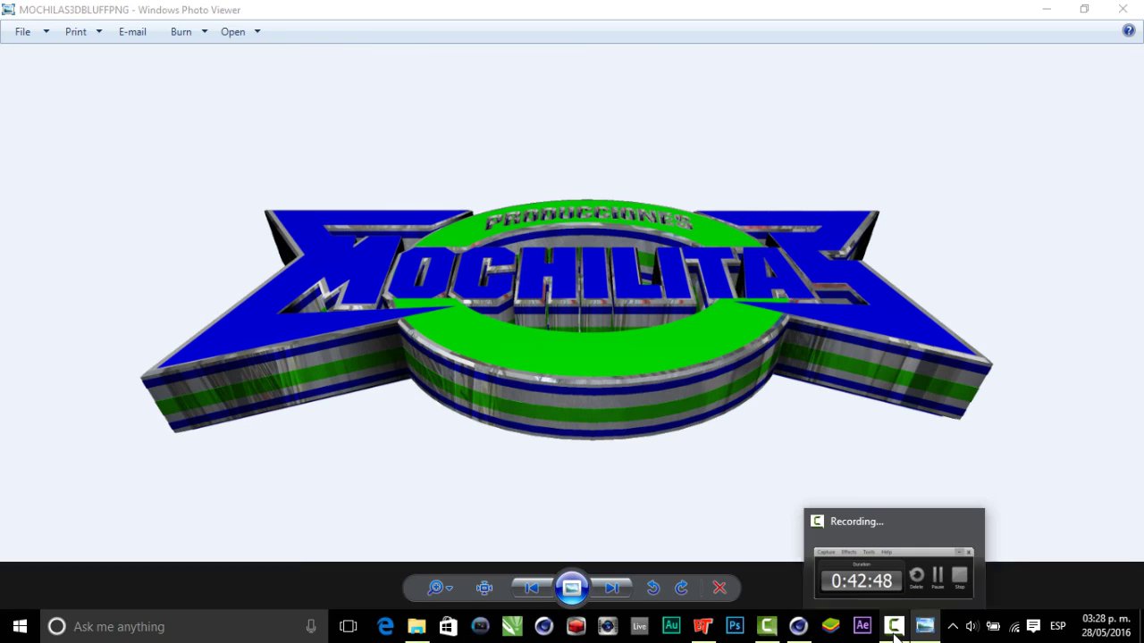